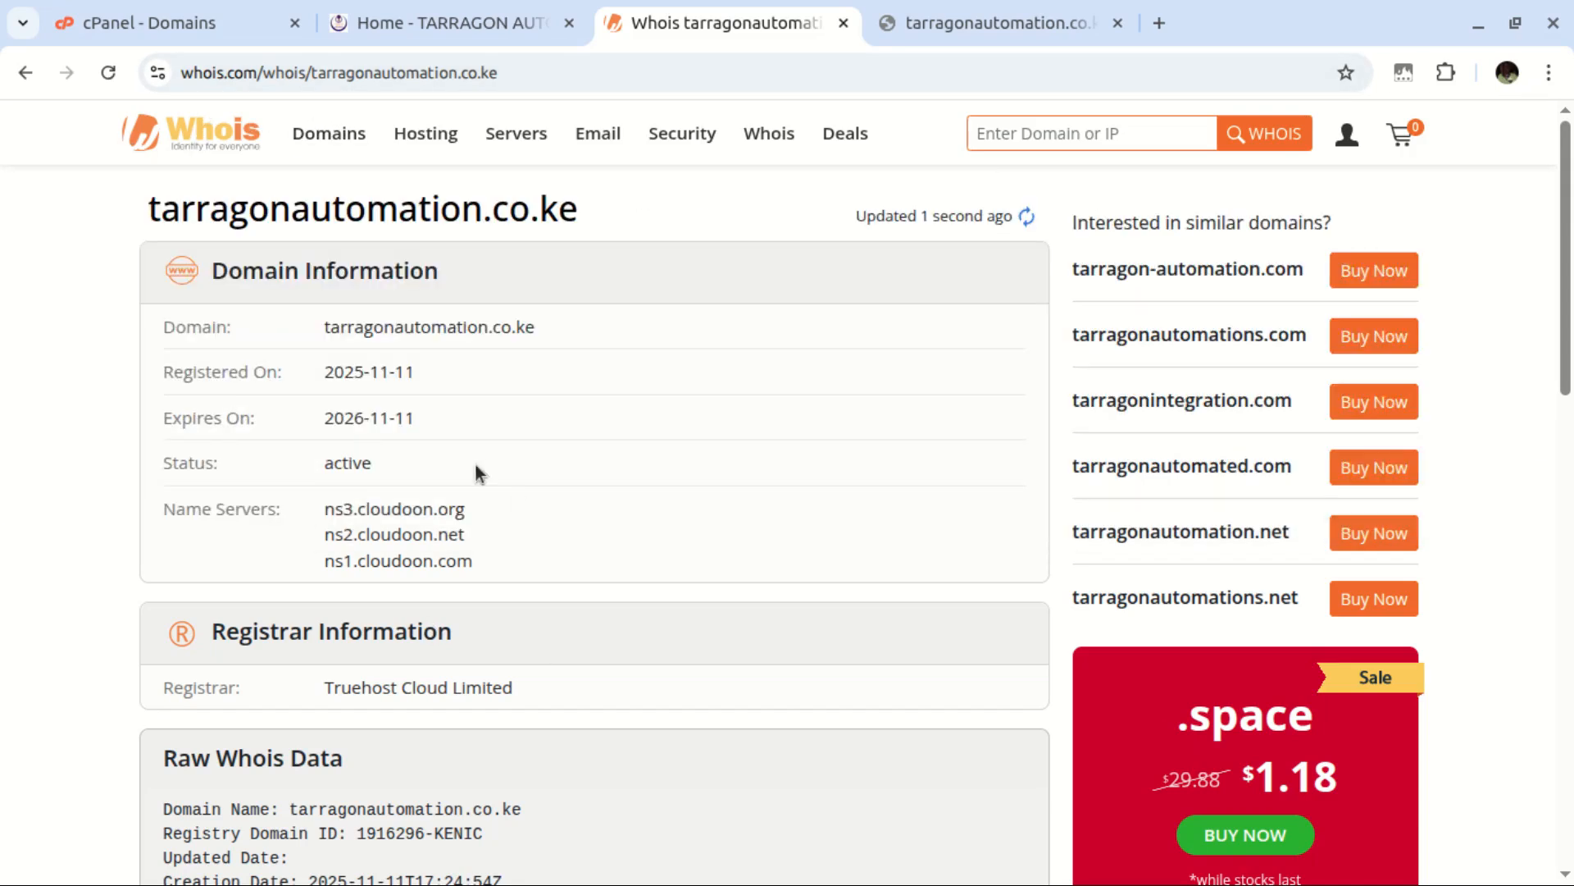
# Note the domain's active status and registered name in its Whois record
pyautogui.moveTo(321, 466); pyautogui.dragTo(371, 454)
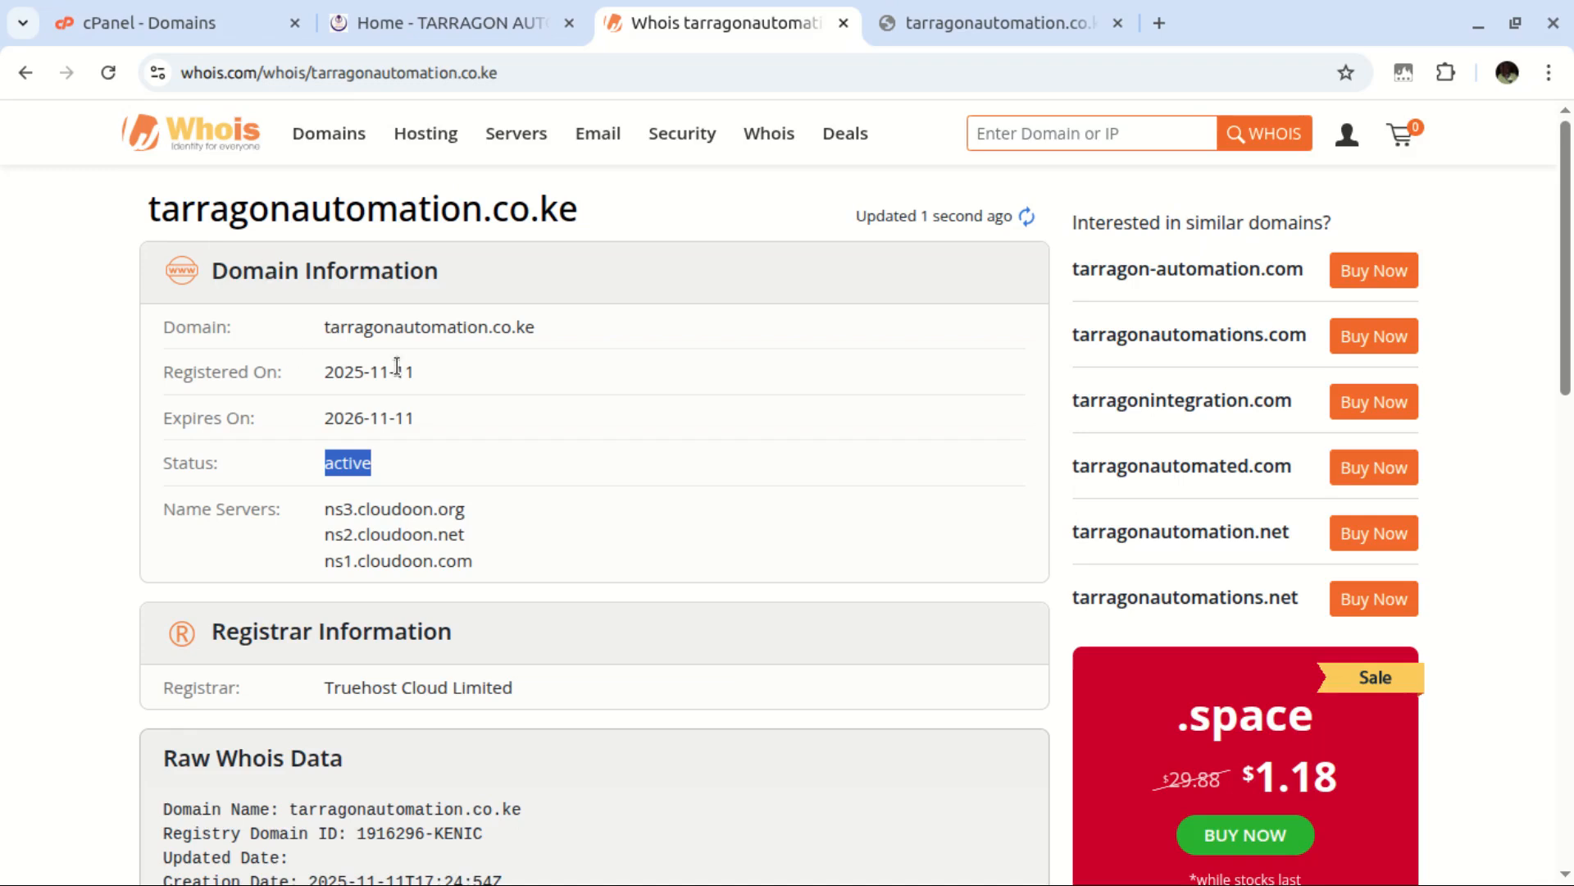
pyautogui.moveTo(325, 328); pyautogui.dragTo(524, 344)
pyautogui.hotkey('ctrl', 'c')
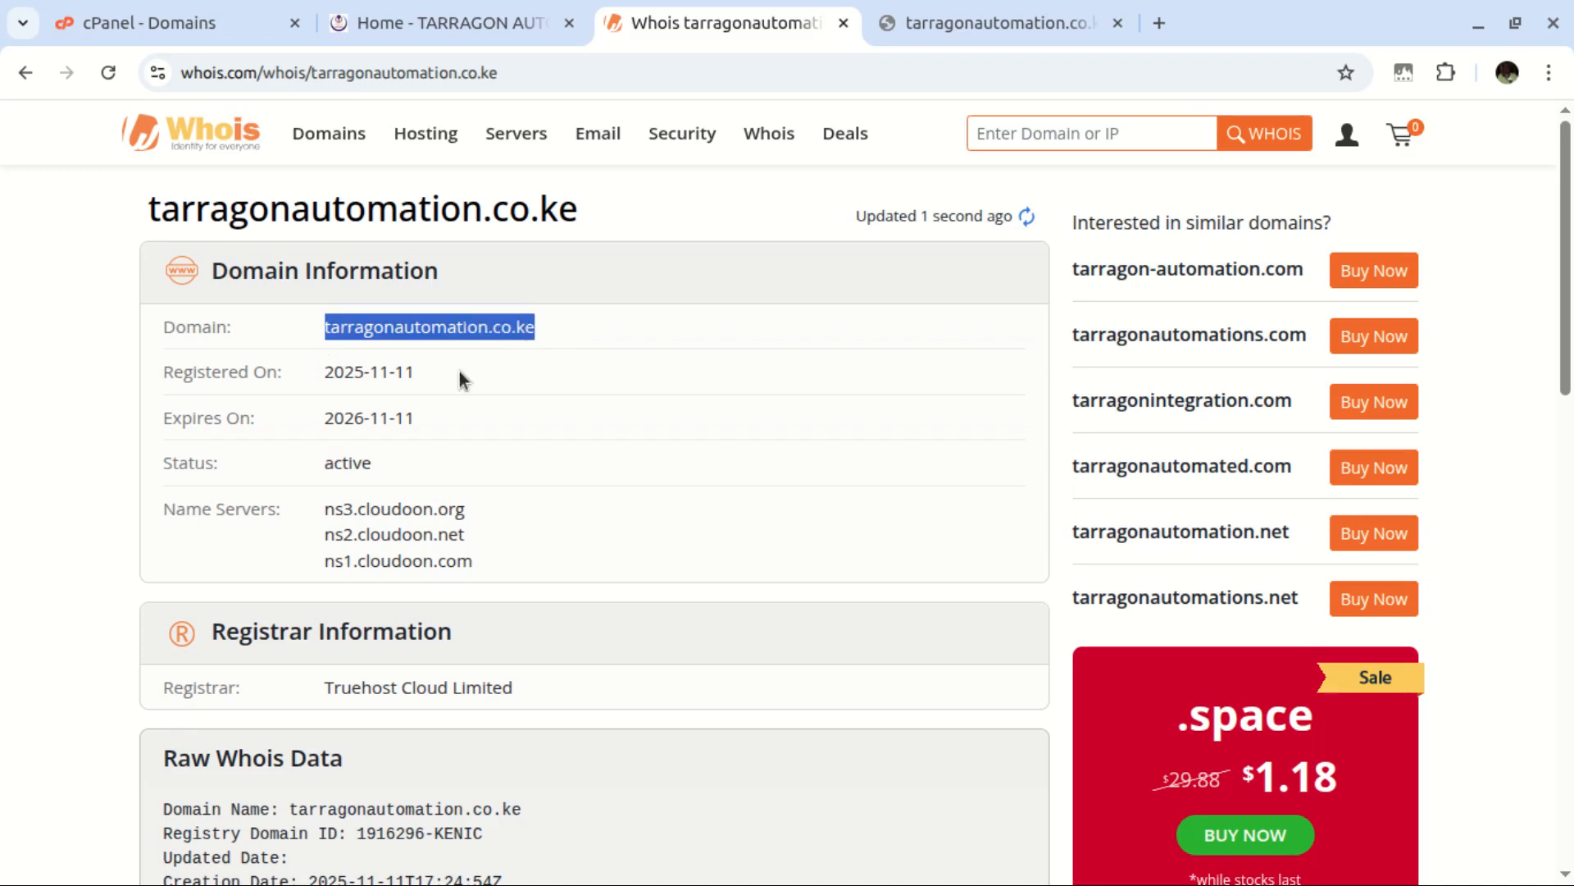
pyautogui.click(164, 23)
pyautogui.moveTo(1567, 410); pyautogui.dragTo(1534, 190)
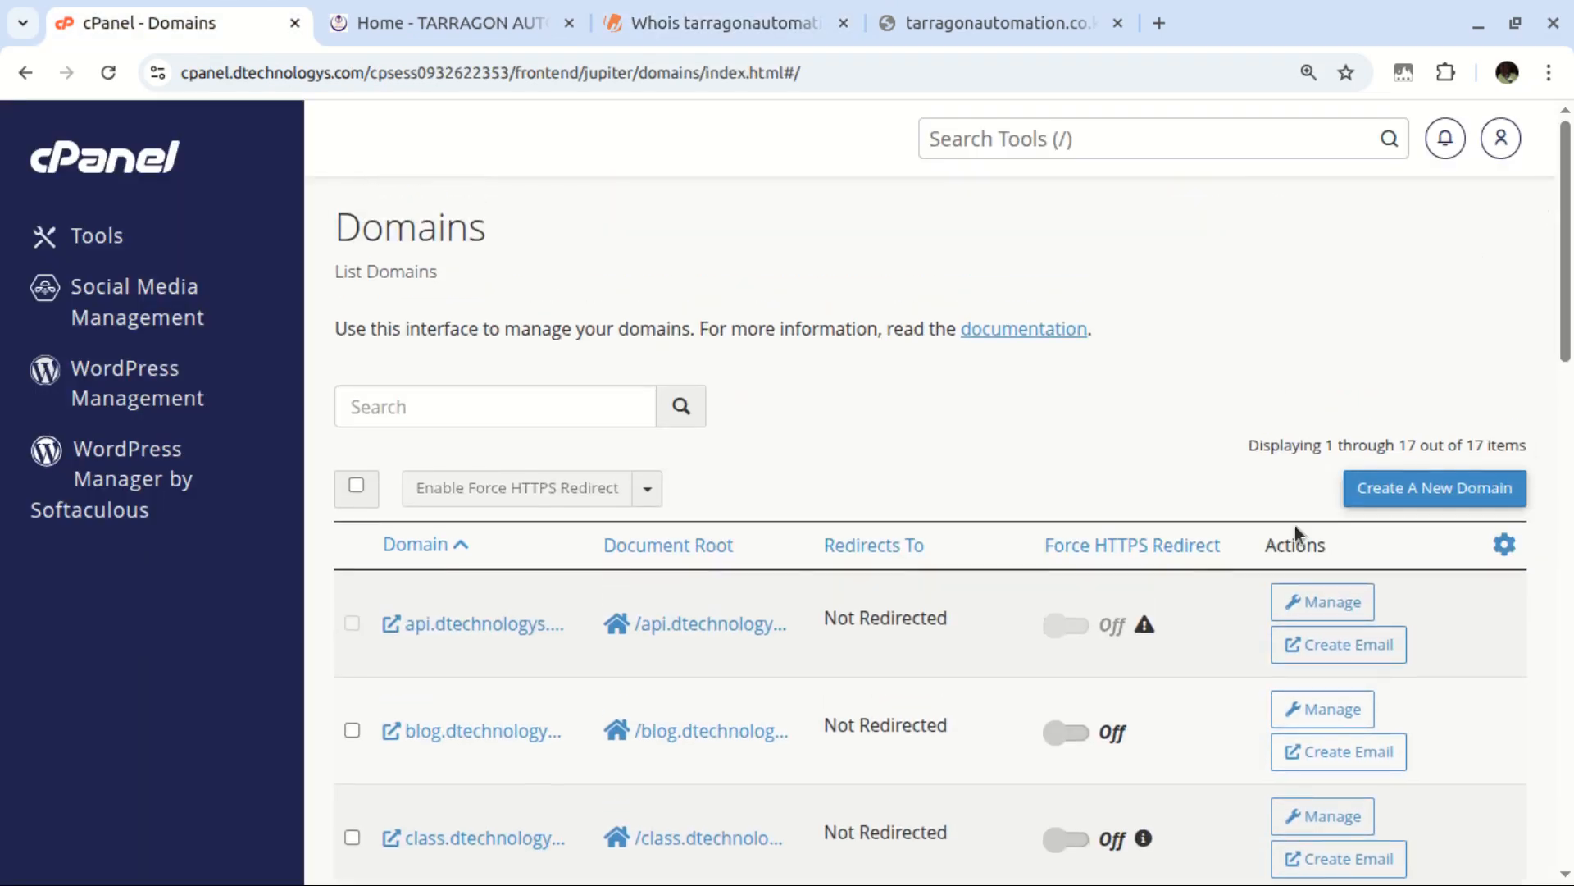
# Add tarragonautomation.co.ke as a new domain with its own tarragonautomation.co.ke document root, and submit
pyautogui.click(1394, 490)
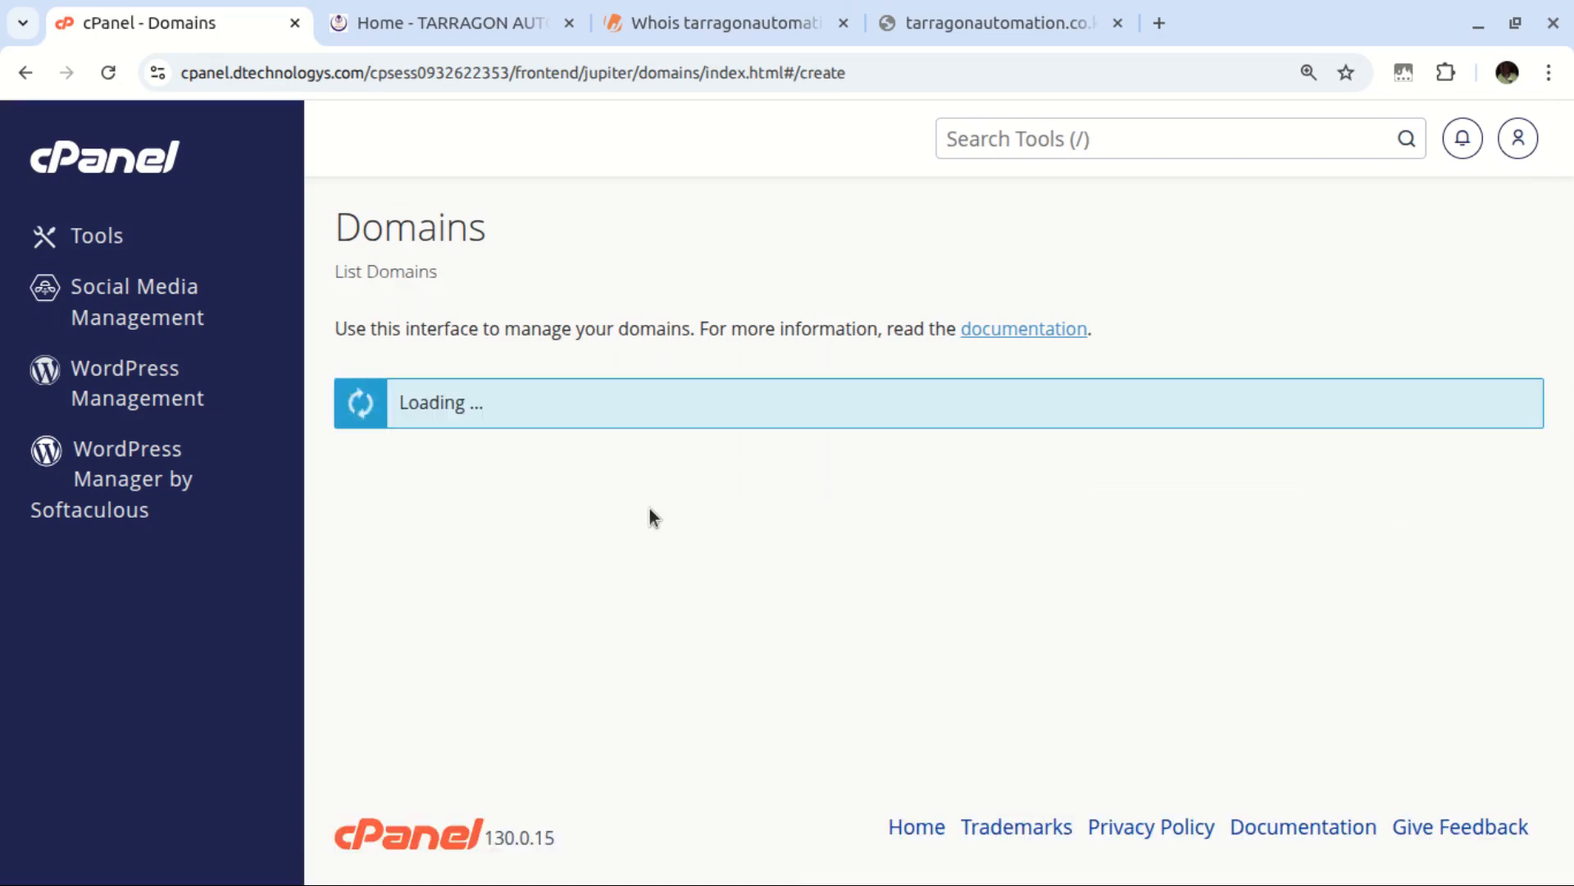
pyautogui.click(519, 533)
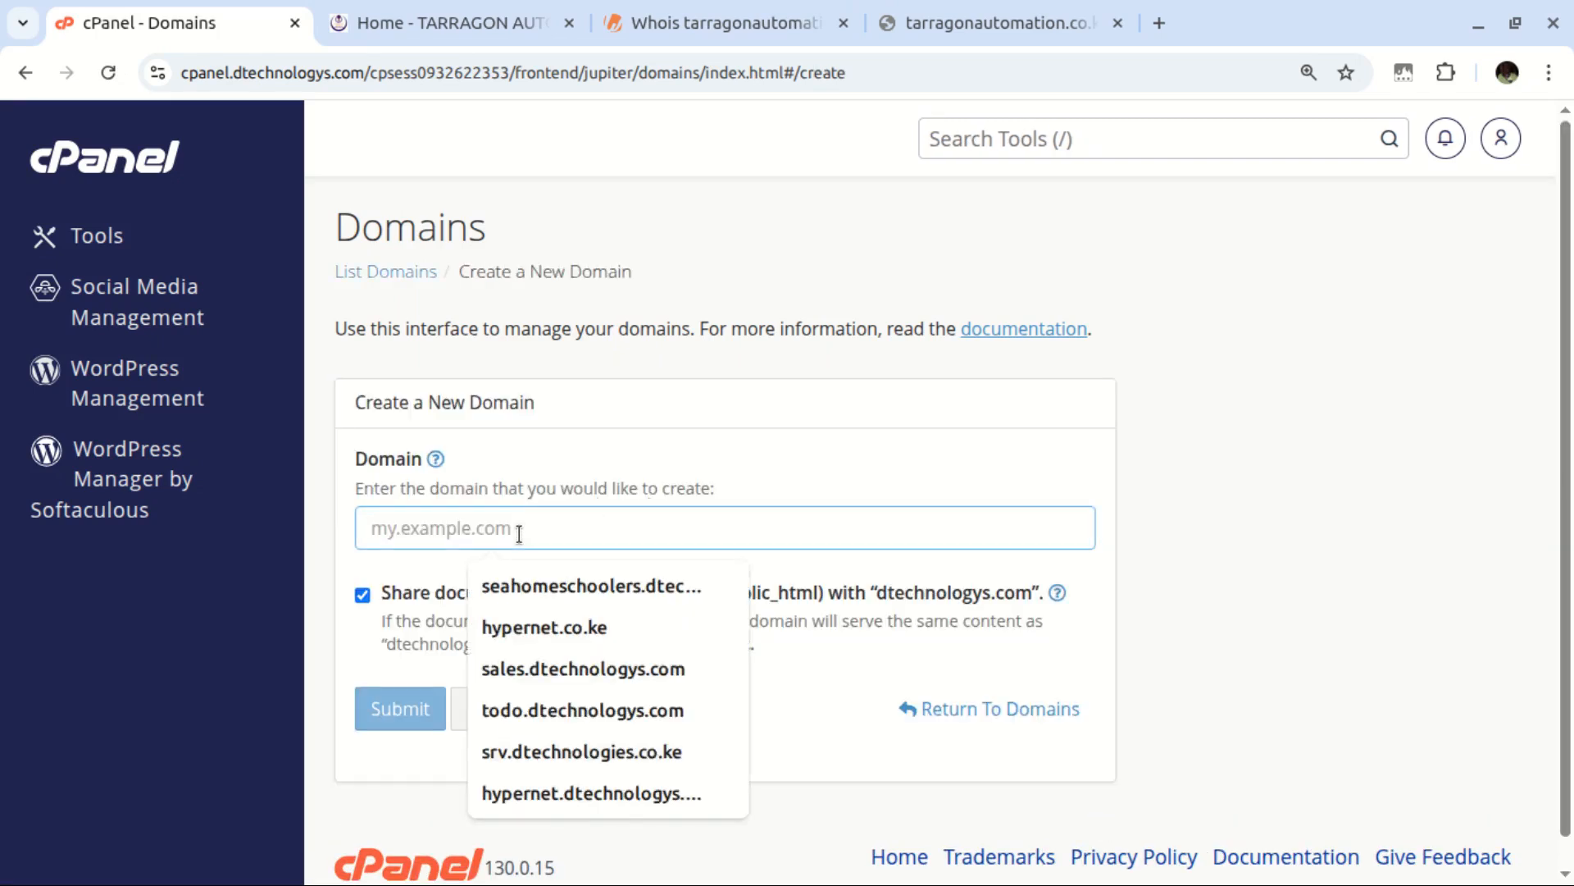
pyautogui.hotkey('ctrl', 'v')
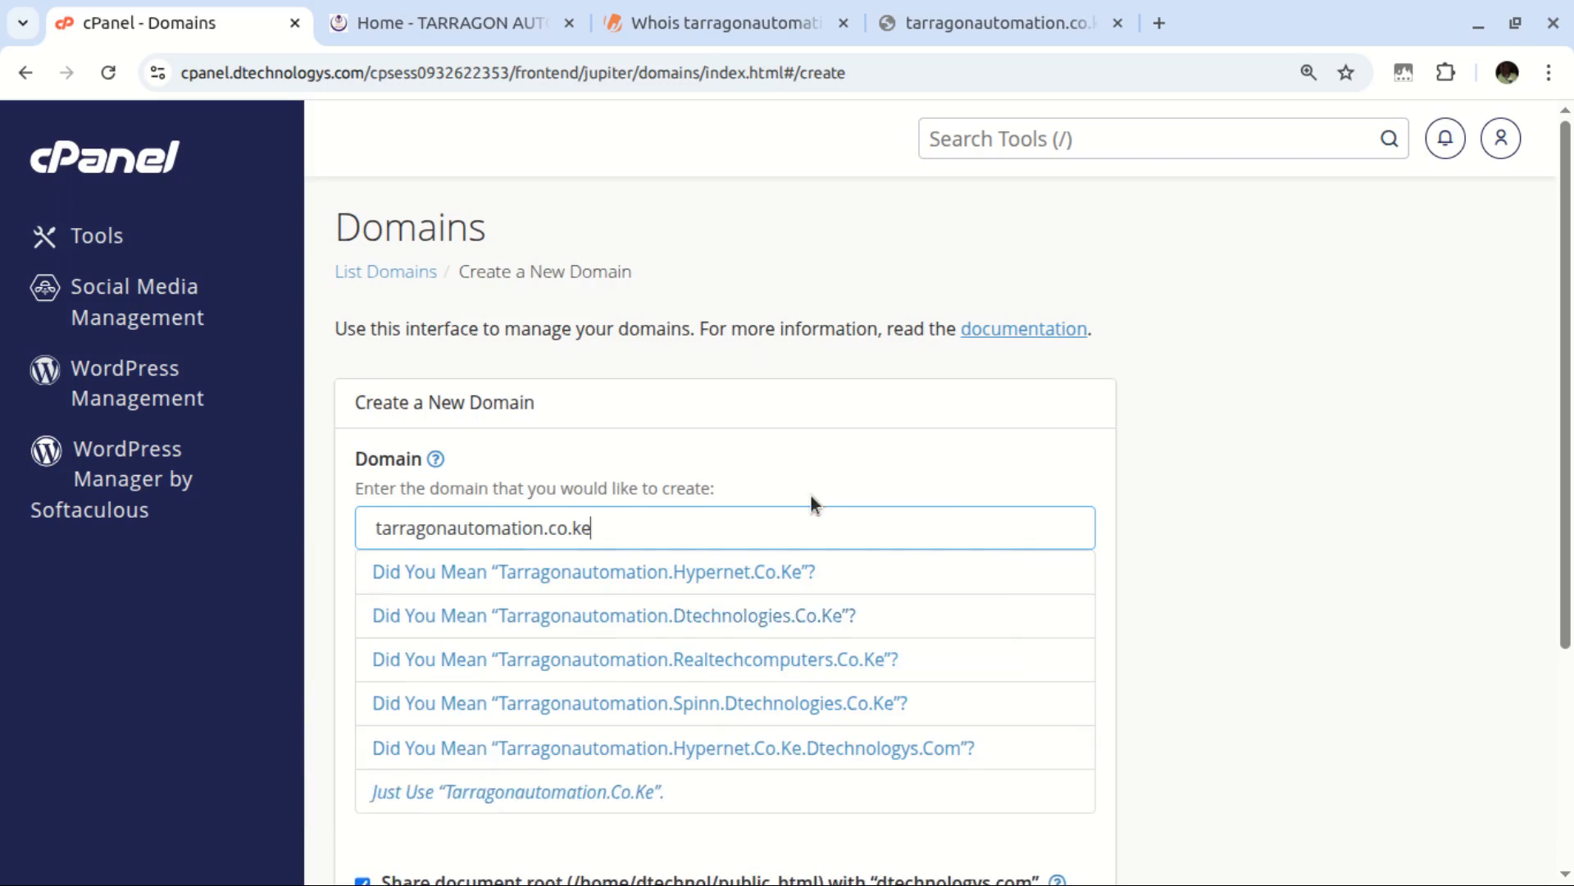
pyautogui.scroll(-4, 597, 664)
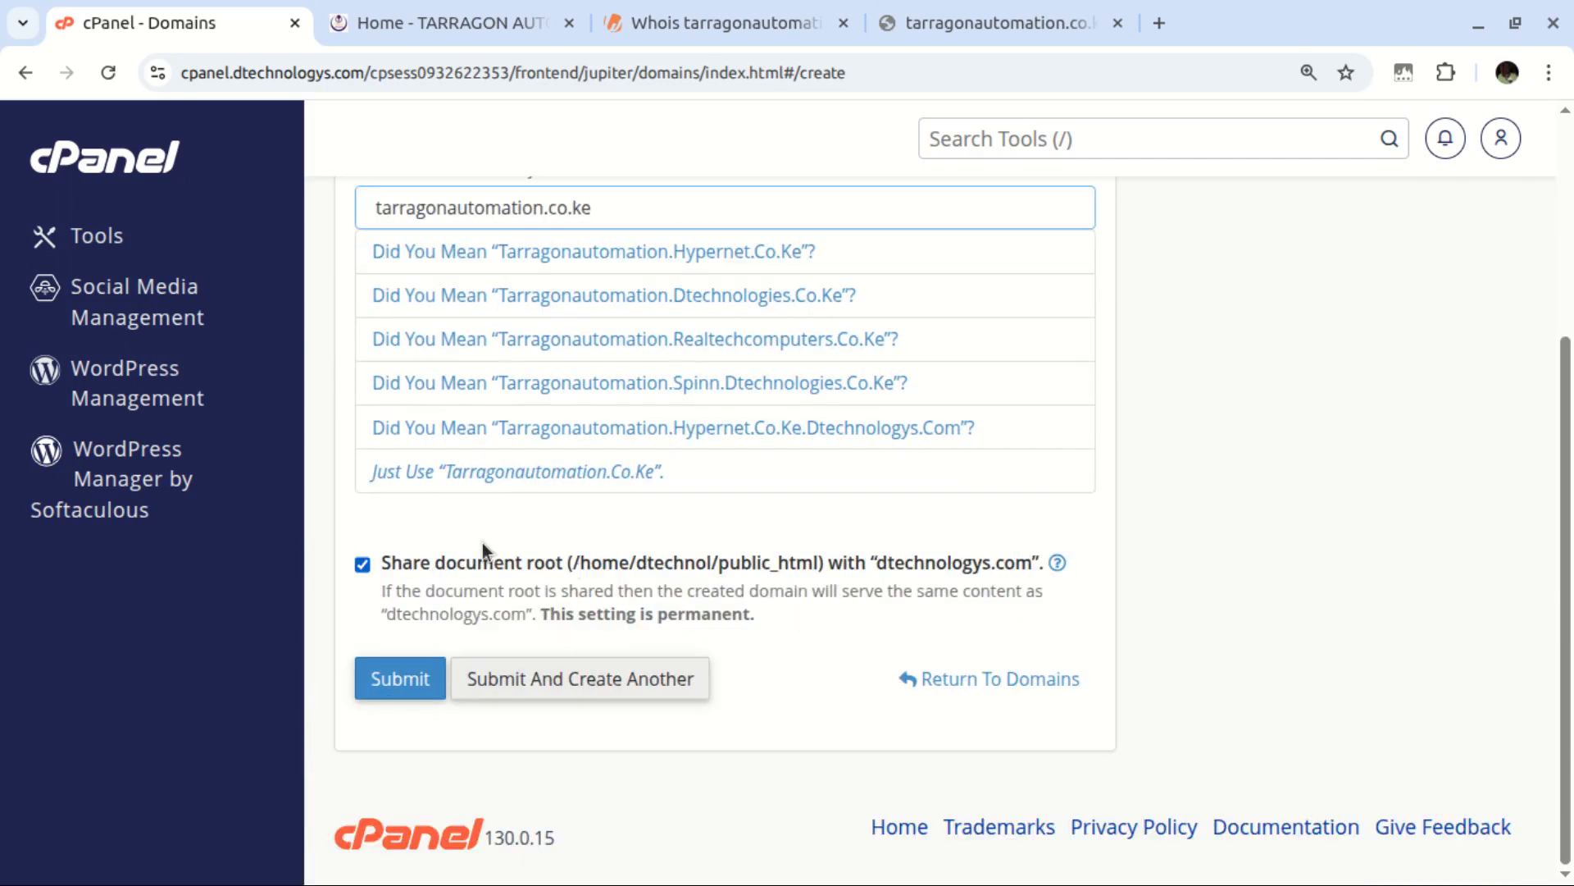
pyautogui.click(1241, 344)
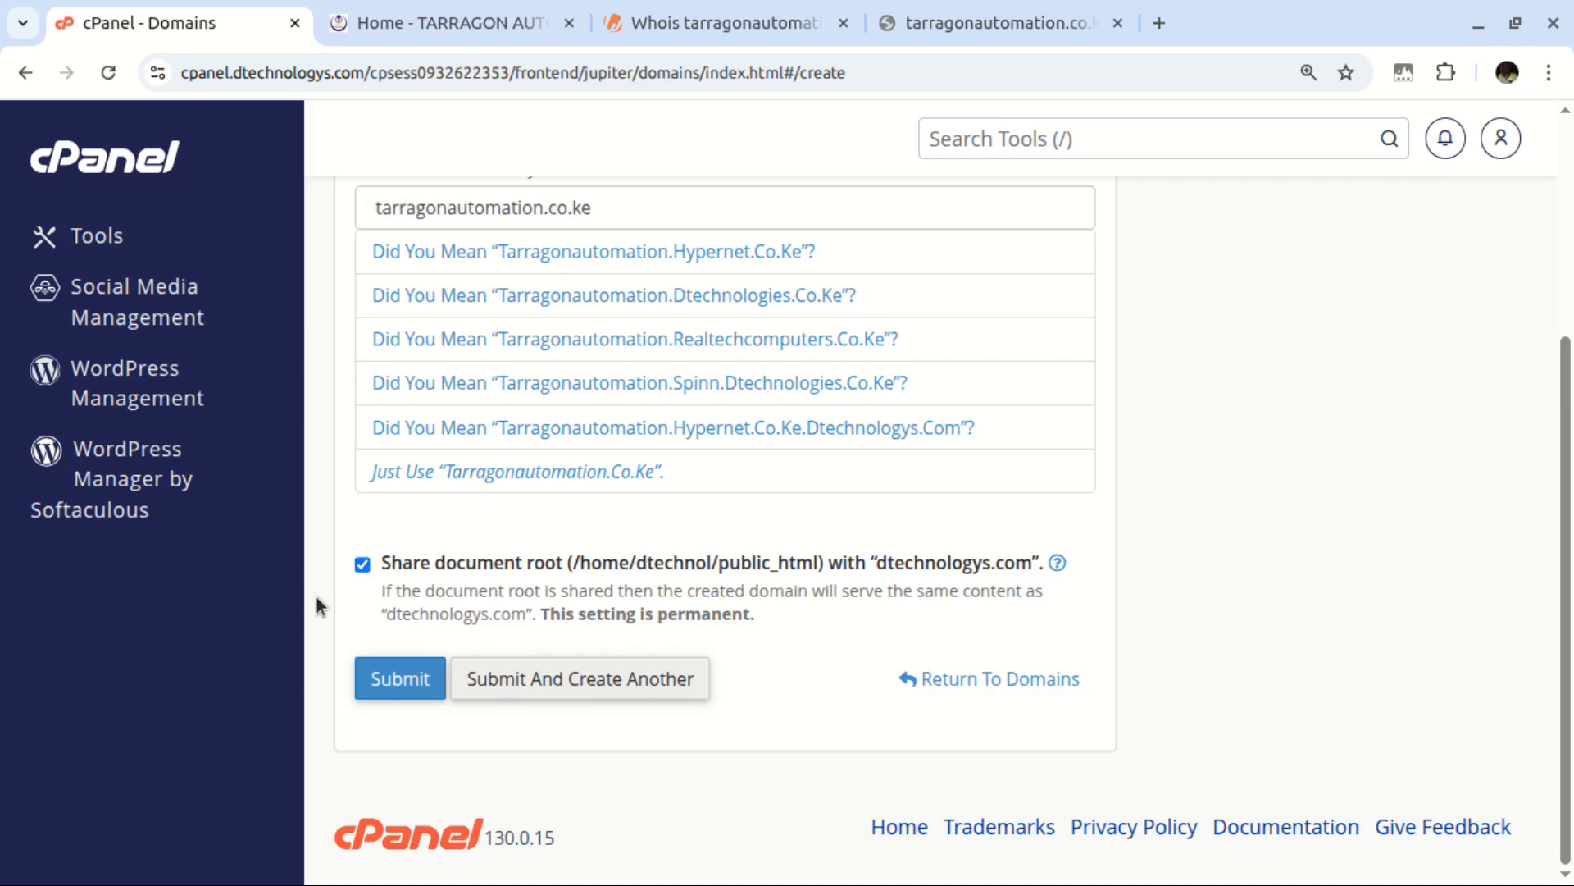
pyautogui.click(363, 564)
pyautogui.scroll(-2, 433, 515)
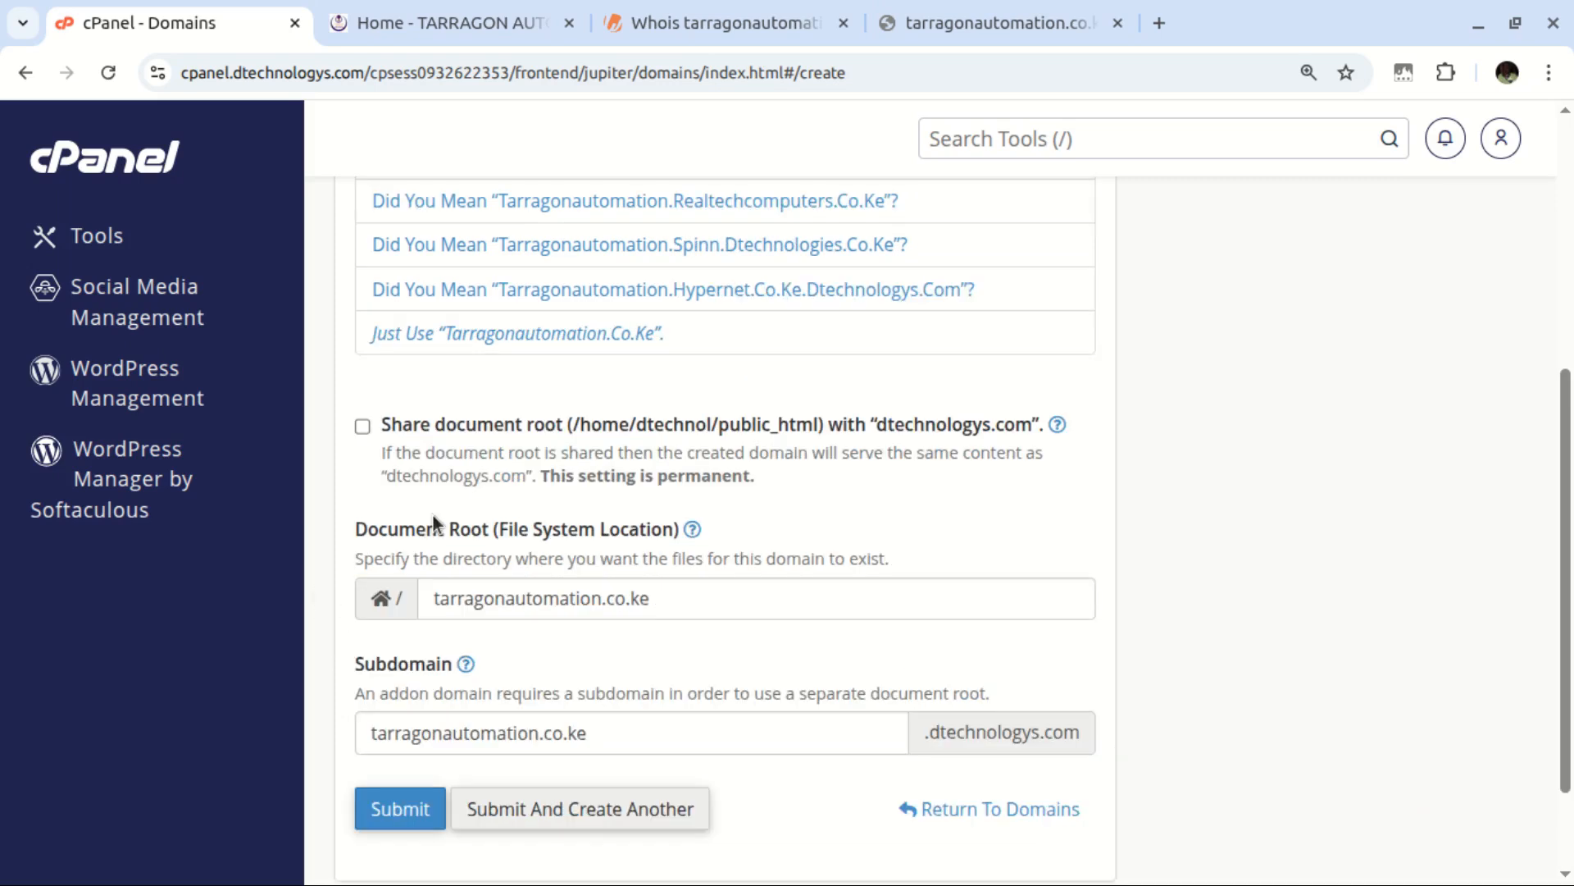
pyautogui.moveTo(515, 598); pyautogui.dragTo(458, 605)
pyautogui.click(664, 597)
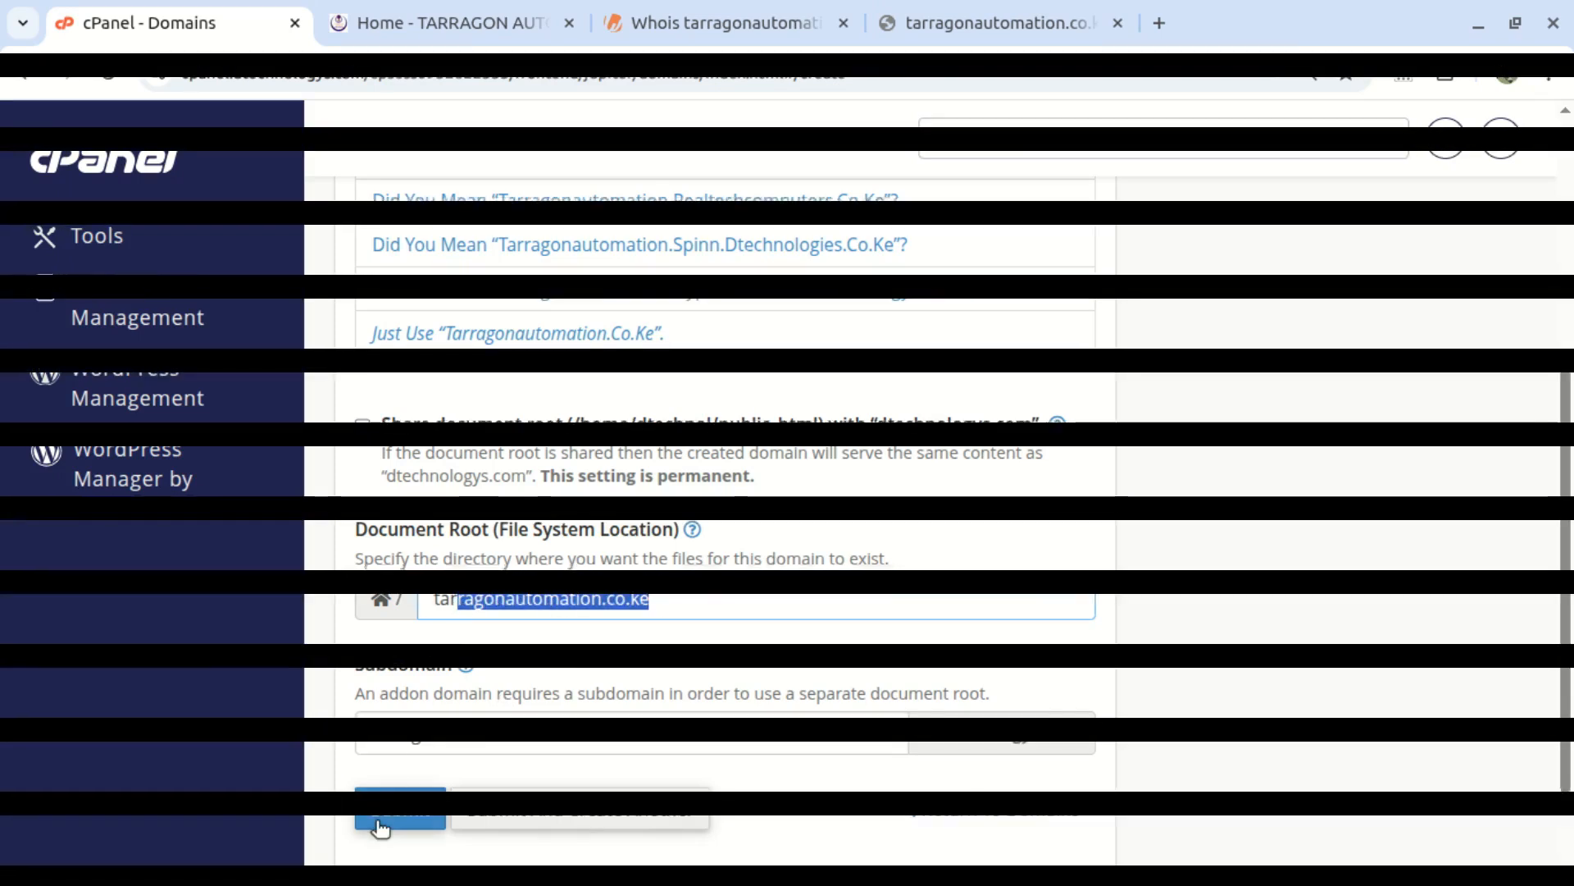
pyautogui.click(399, 810)
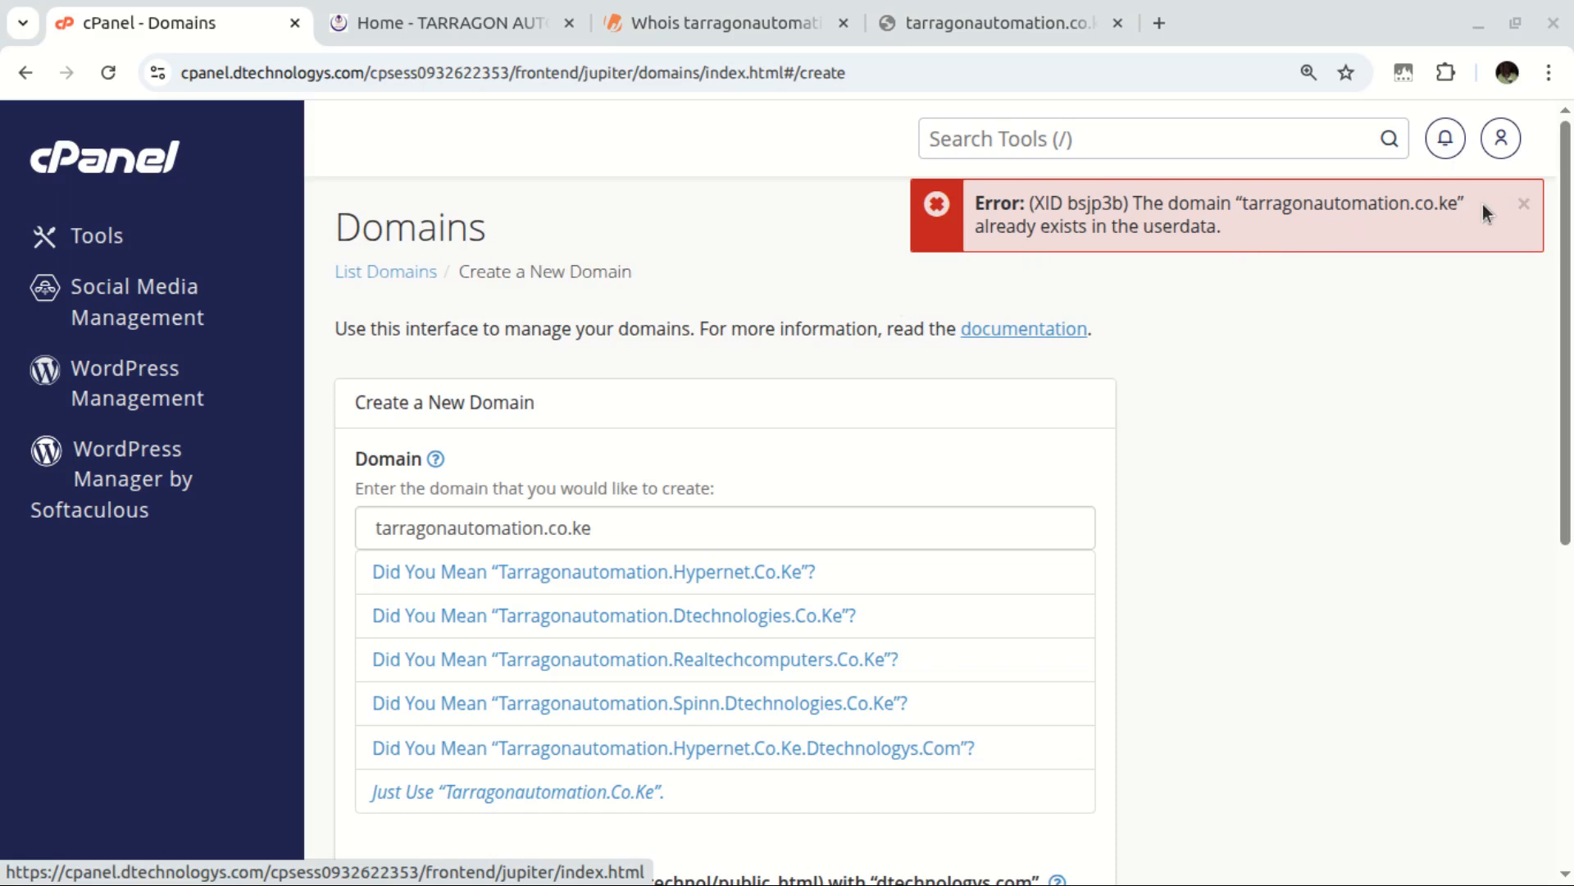
# Dismiss the 'tarragonautomation.co.ke already exists' error banner
pyautogui.click(1527, 206)
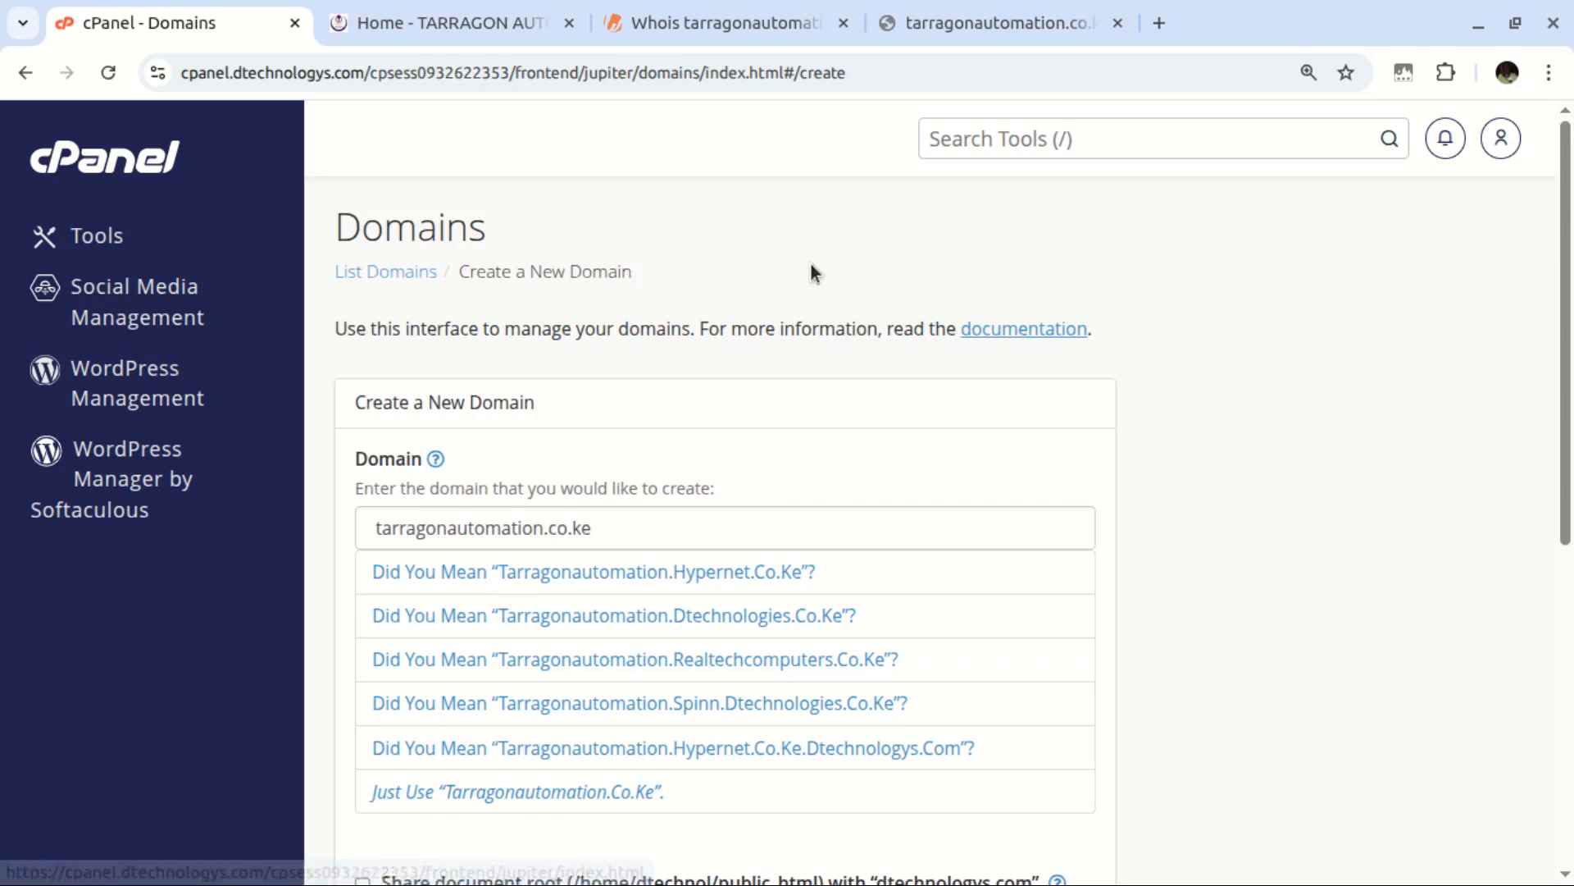
pyautogui.scroll(-8, 596, 627)
# Filter the domain list and the DNS Zone Editor to tarragonautomation.co.ke, then view the live site
pyautogui.click(1001, 675)
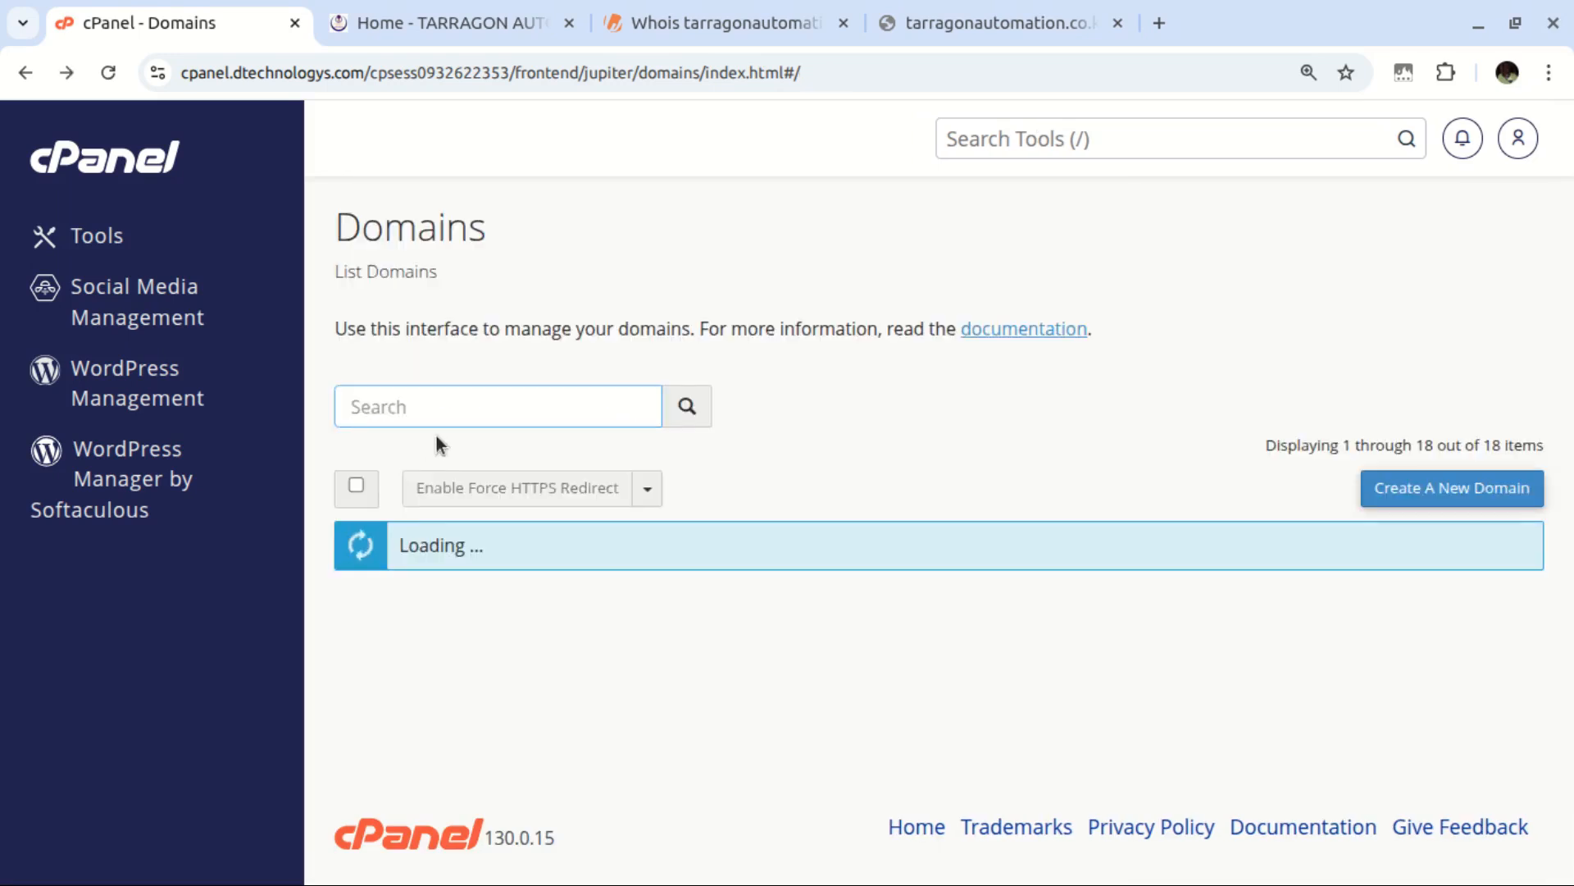
pyautogui.hotkey('ctrl', 'v')
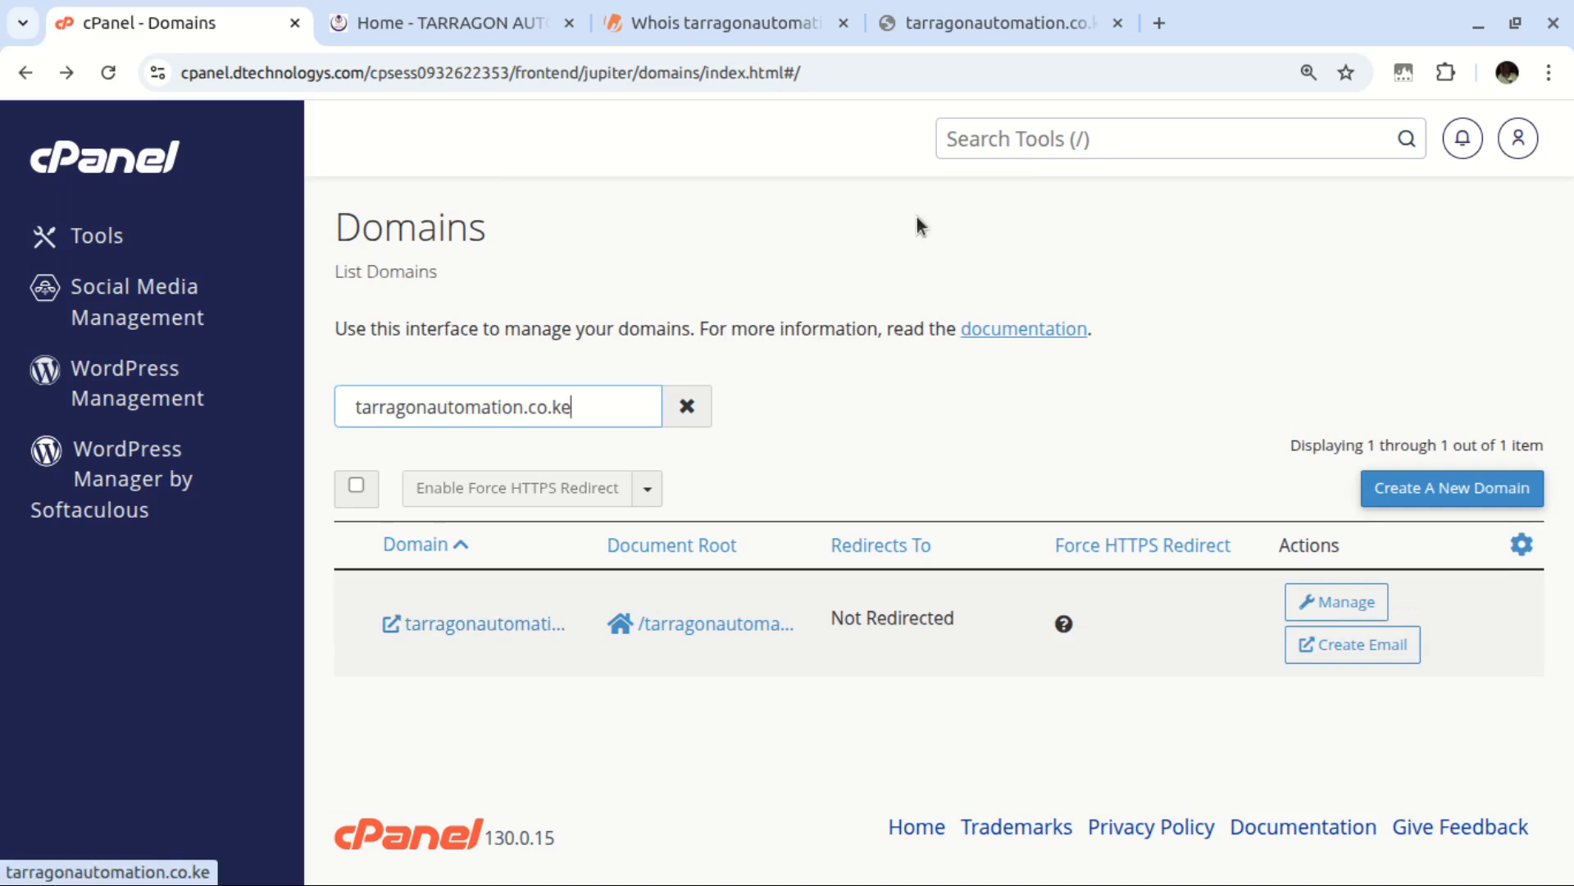
pyautogui.click(1018, 138)
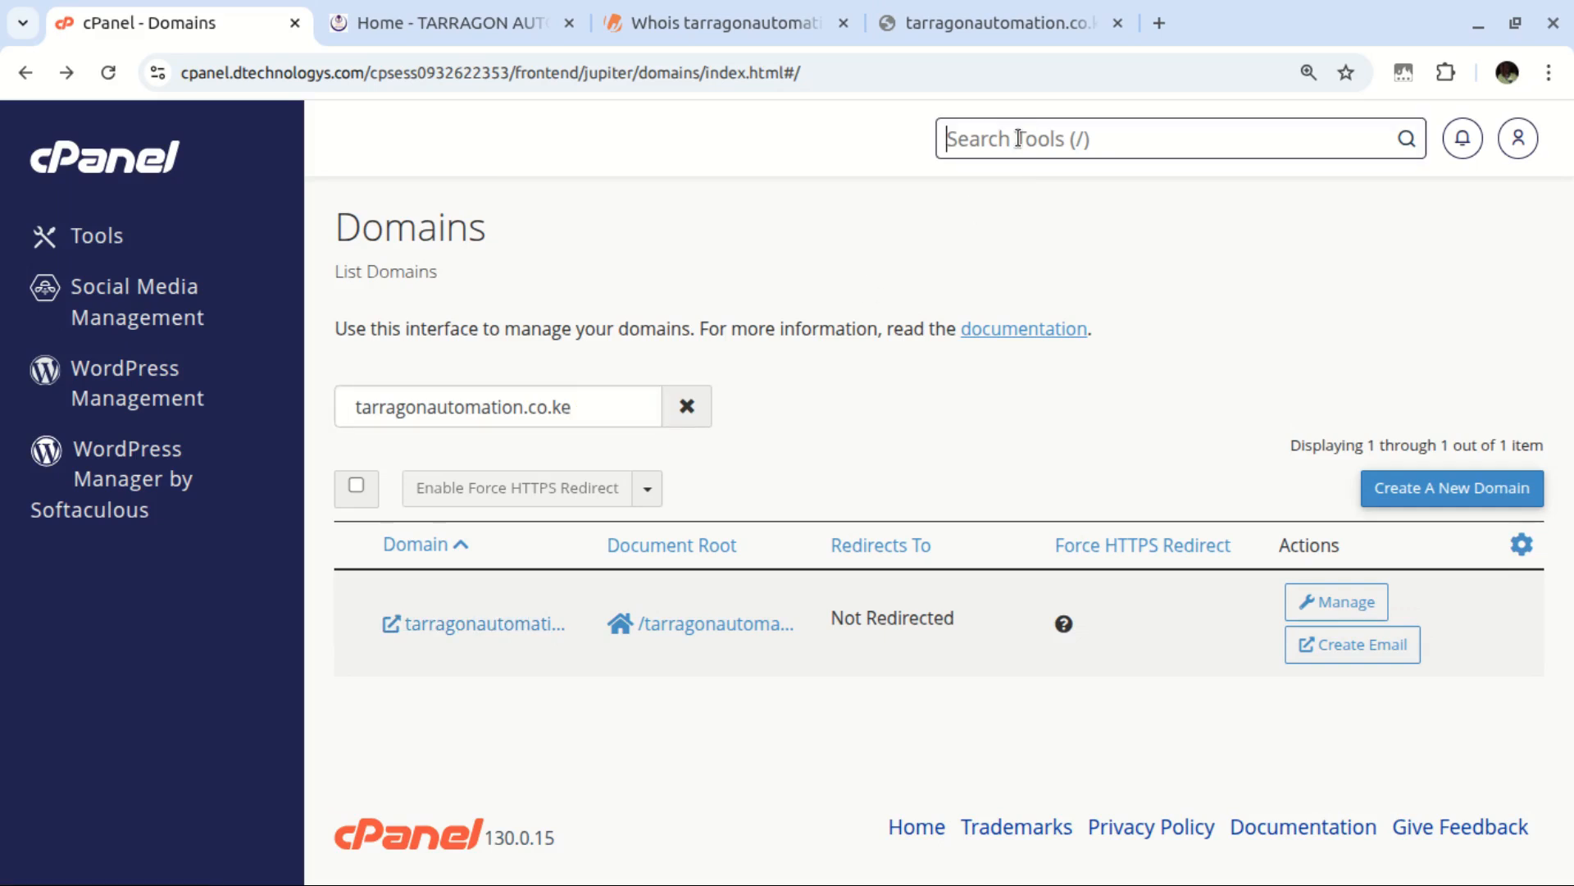
pyautogui.write('zone')
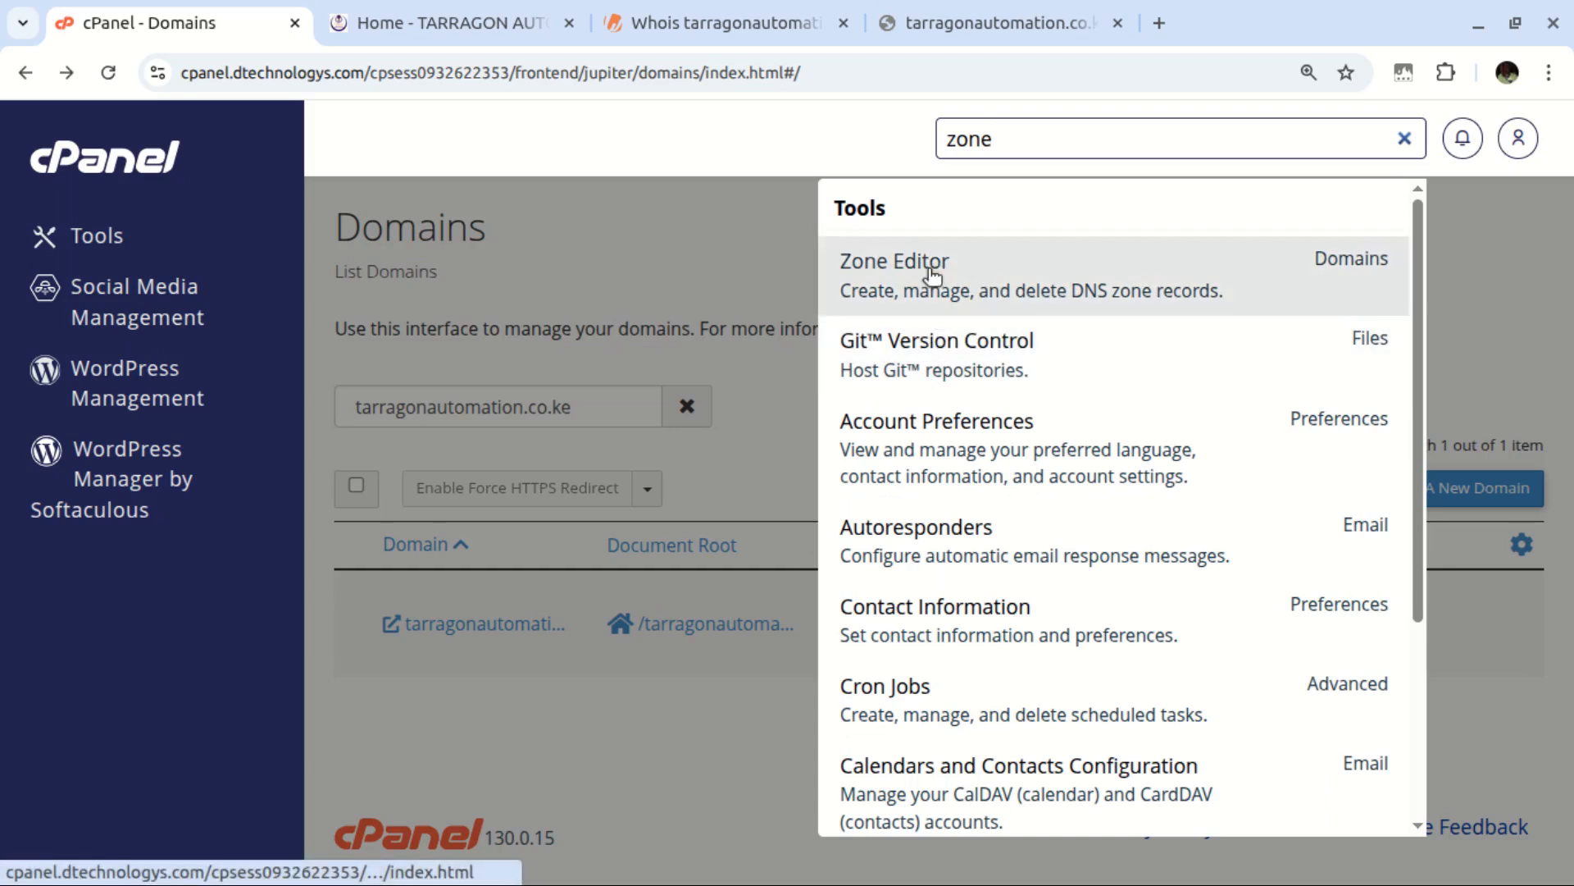
pyautogui.click(895, 268)
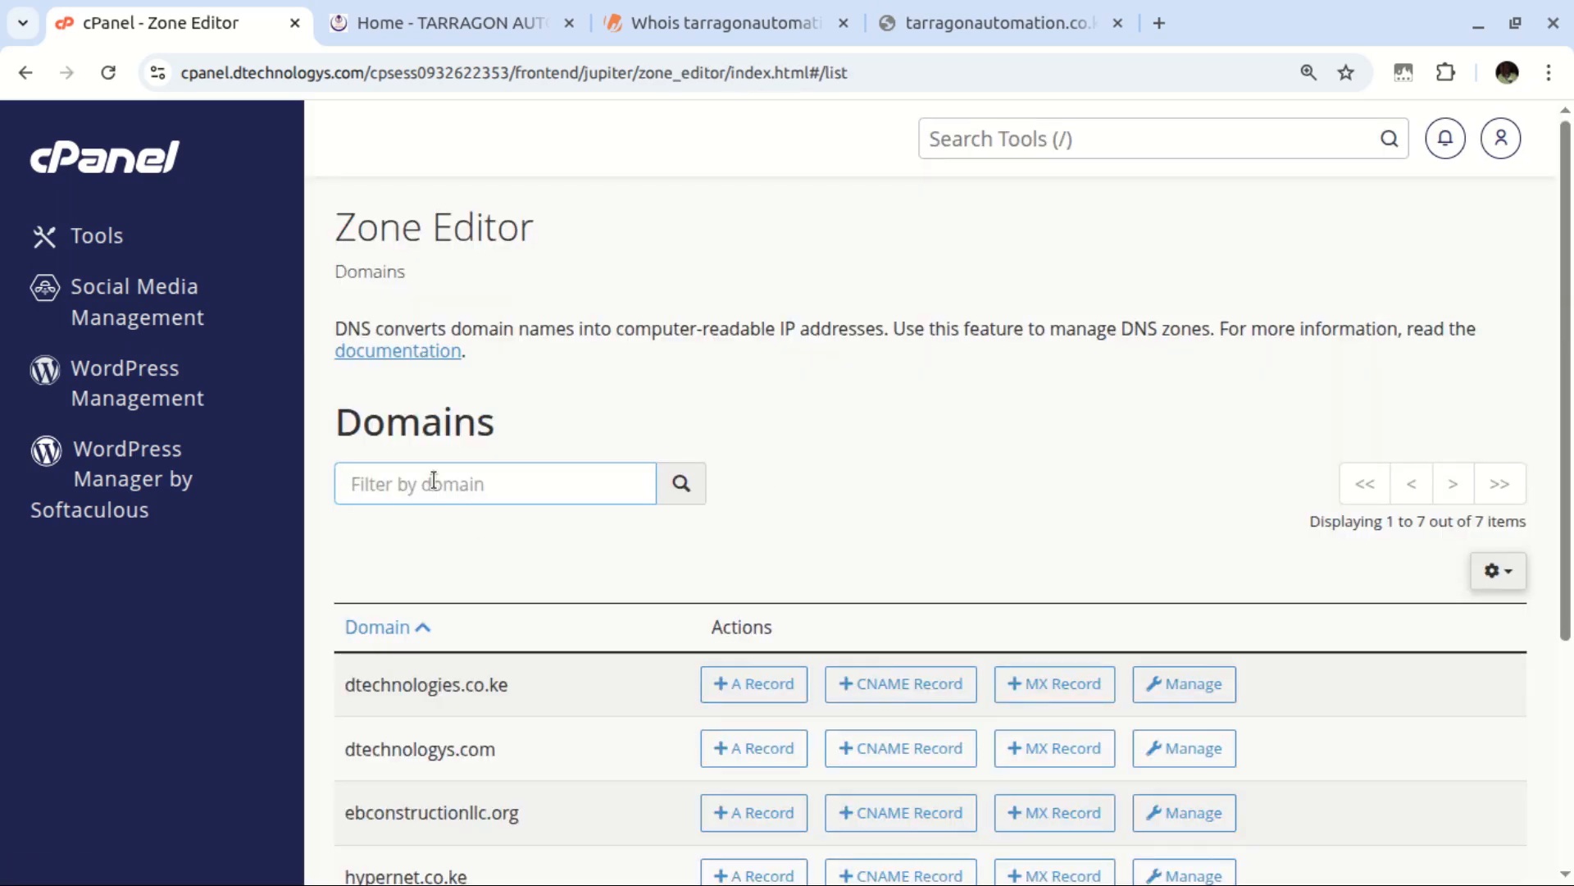
pyautogui.hotkey('ctrl', 'v')
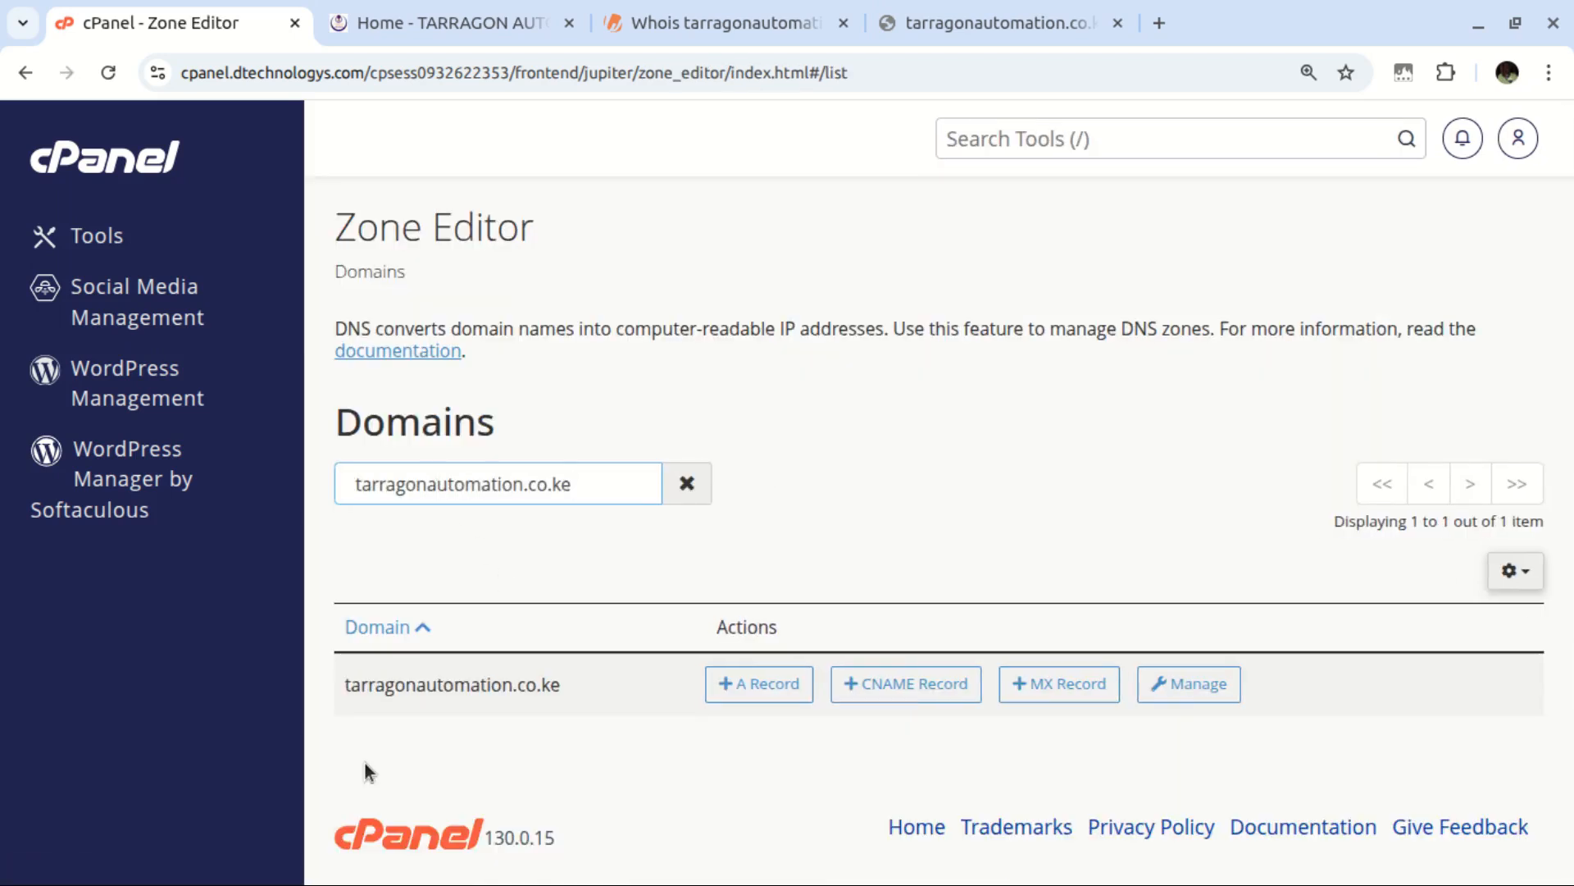
pyautogui.click(946, 28)
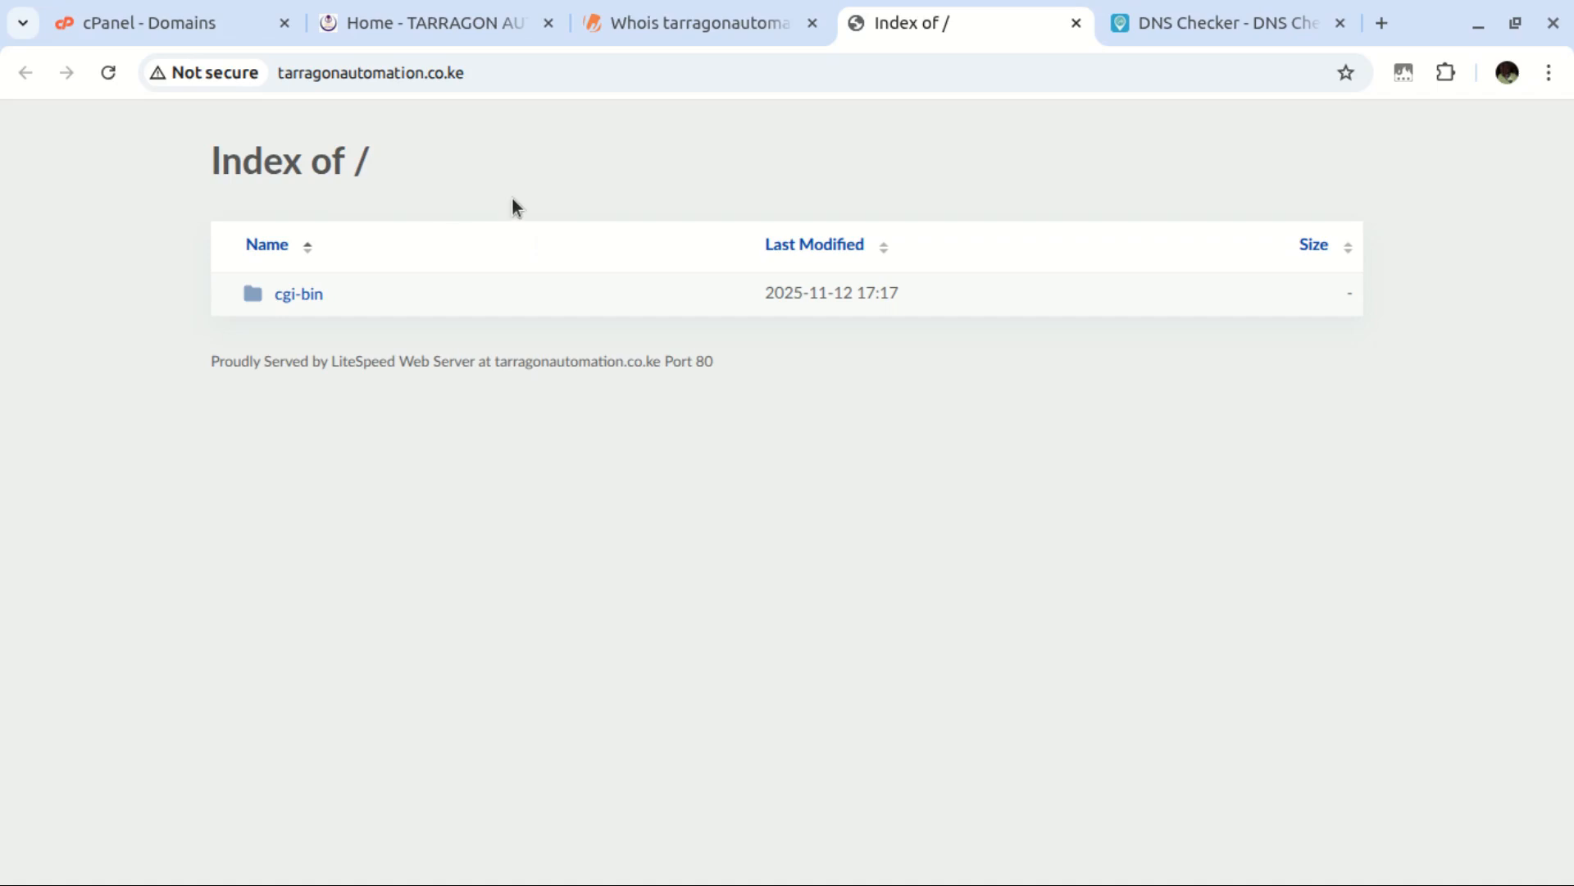
# Compare the tarragonautomation.co.ke 'Index of /' listing with the live TARRAGON crane site
pyautogui.click(435, 23)
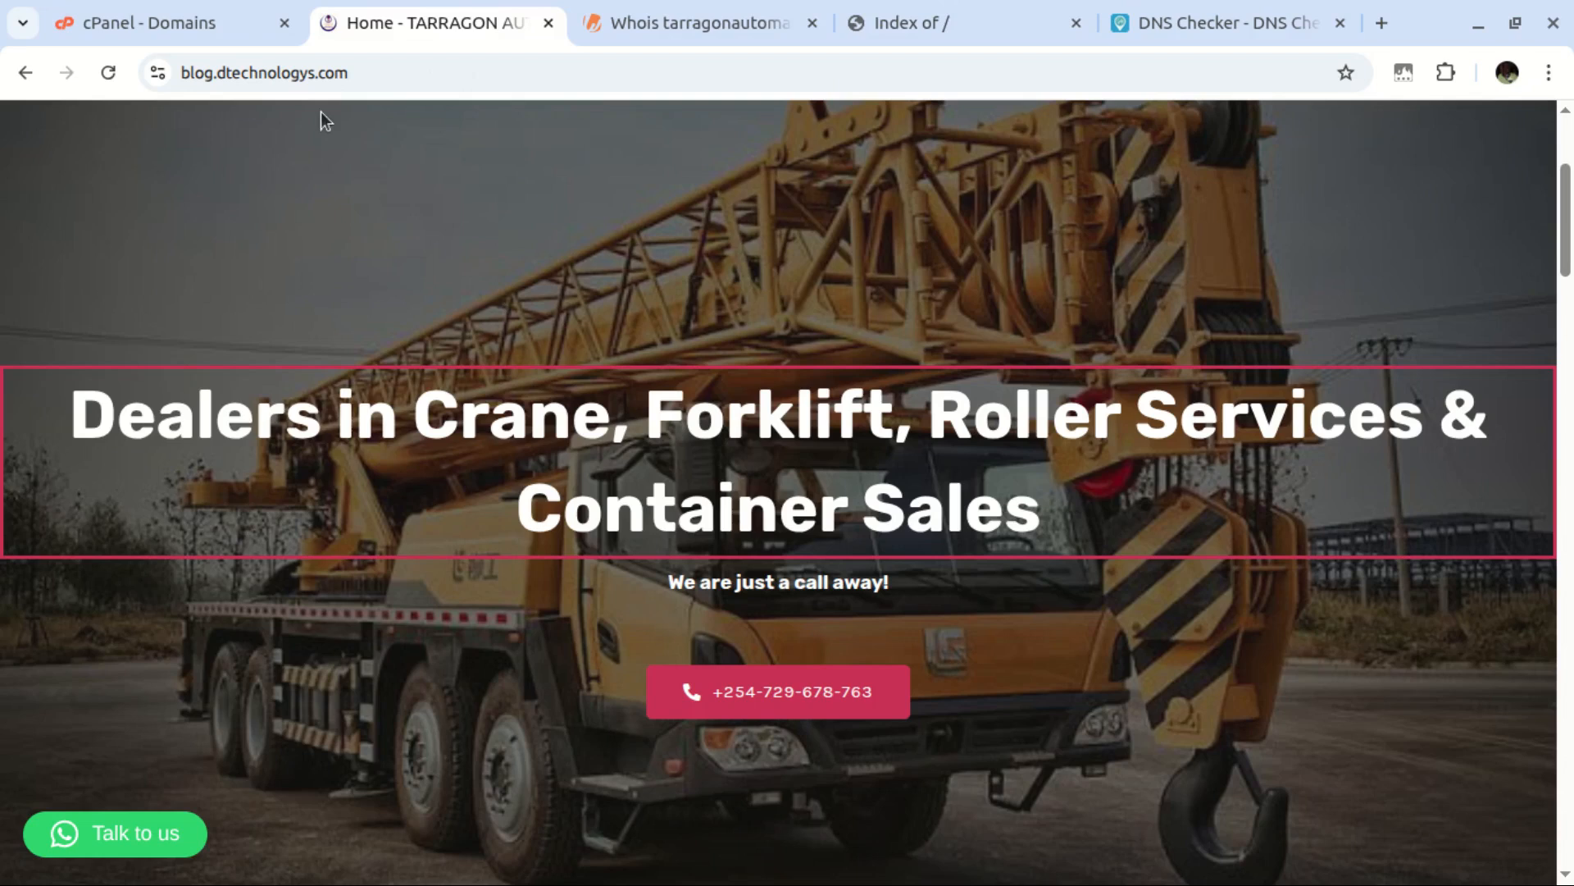
pyautogui.click(853, 27)
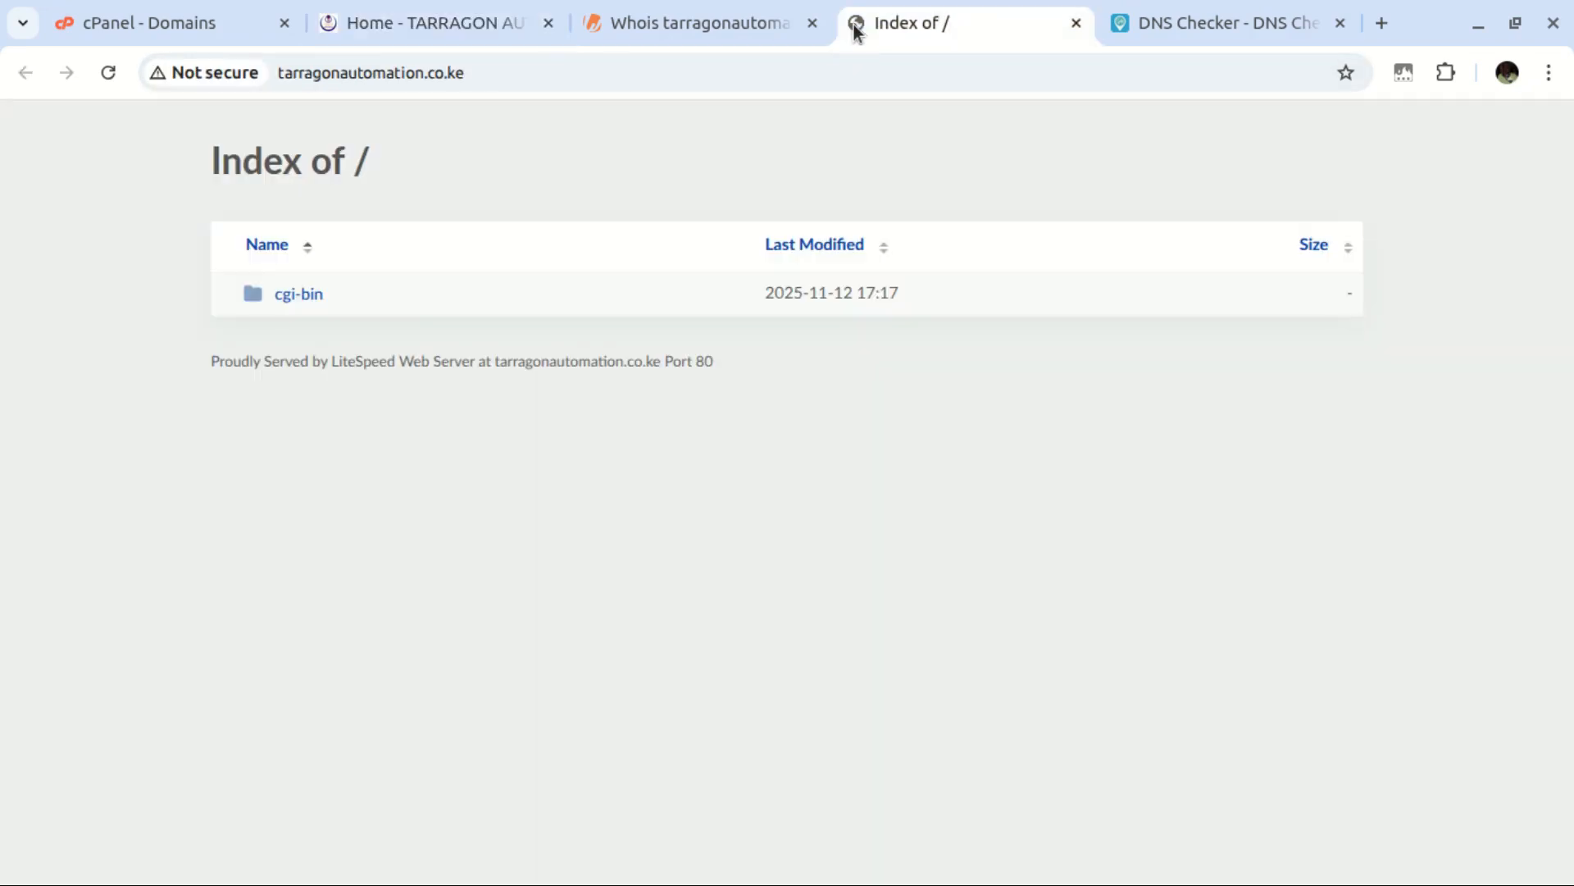
pyautogui.click(370, 41)
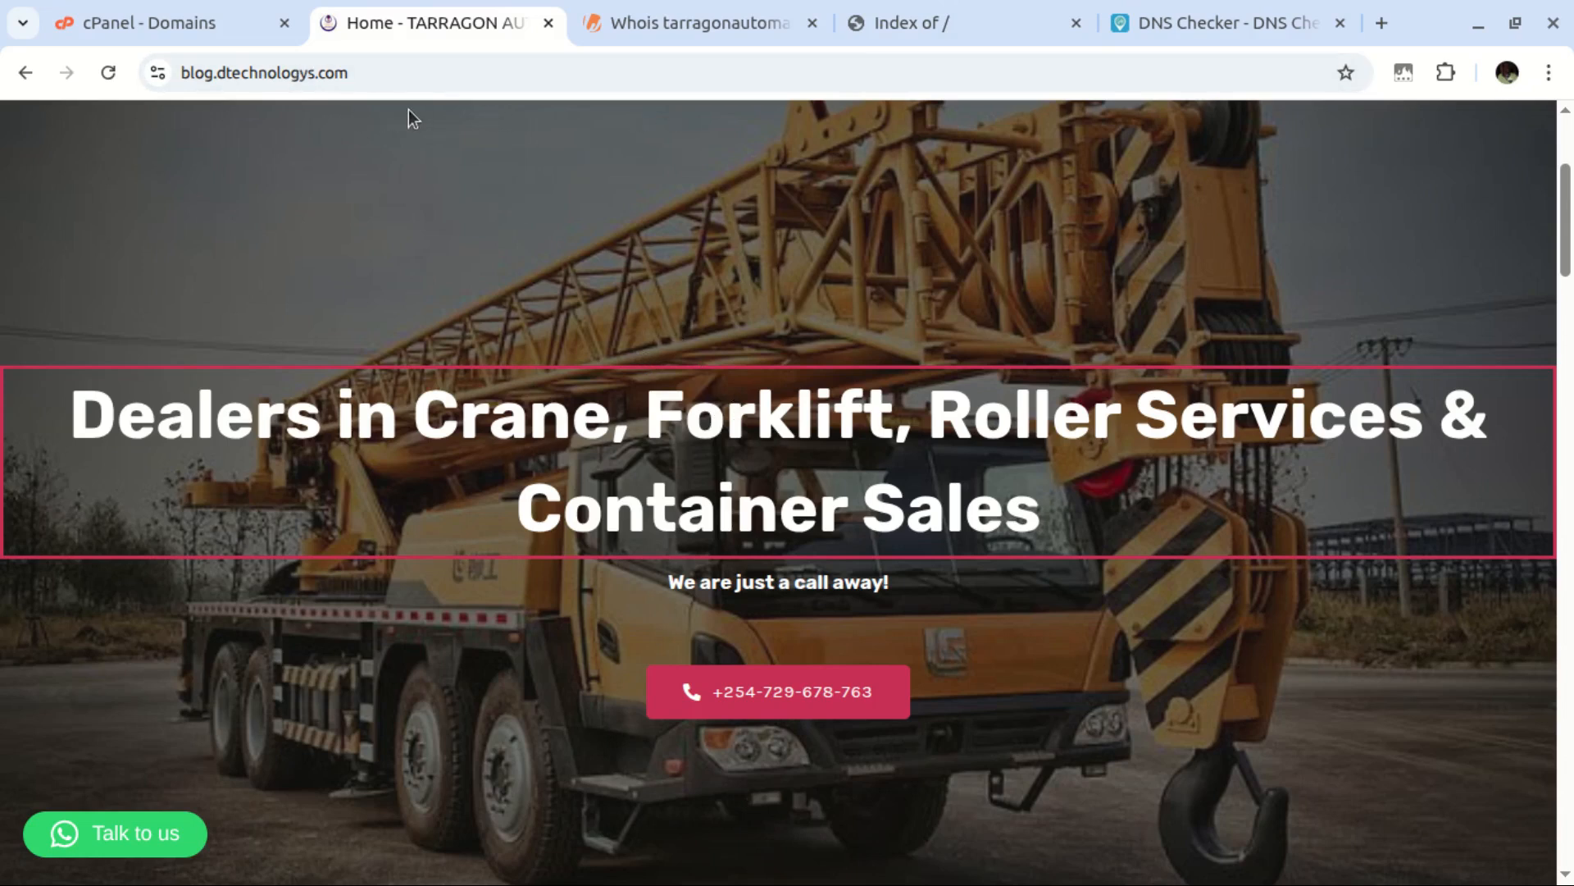
# Search the domains for 'blog' and open blog.dtechnologys.com's files in File Manager
pyautogui.hotkey('ctrl', 'pageup')
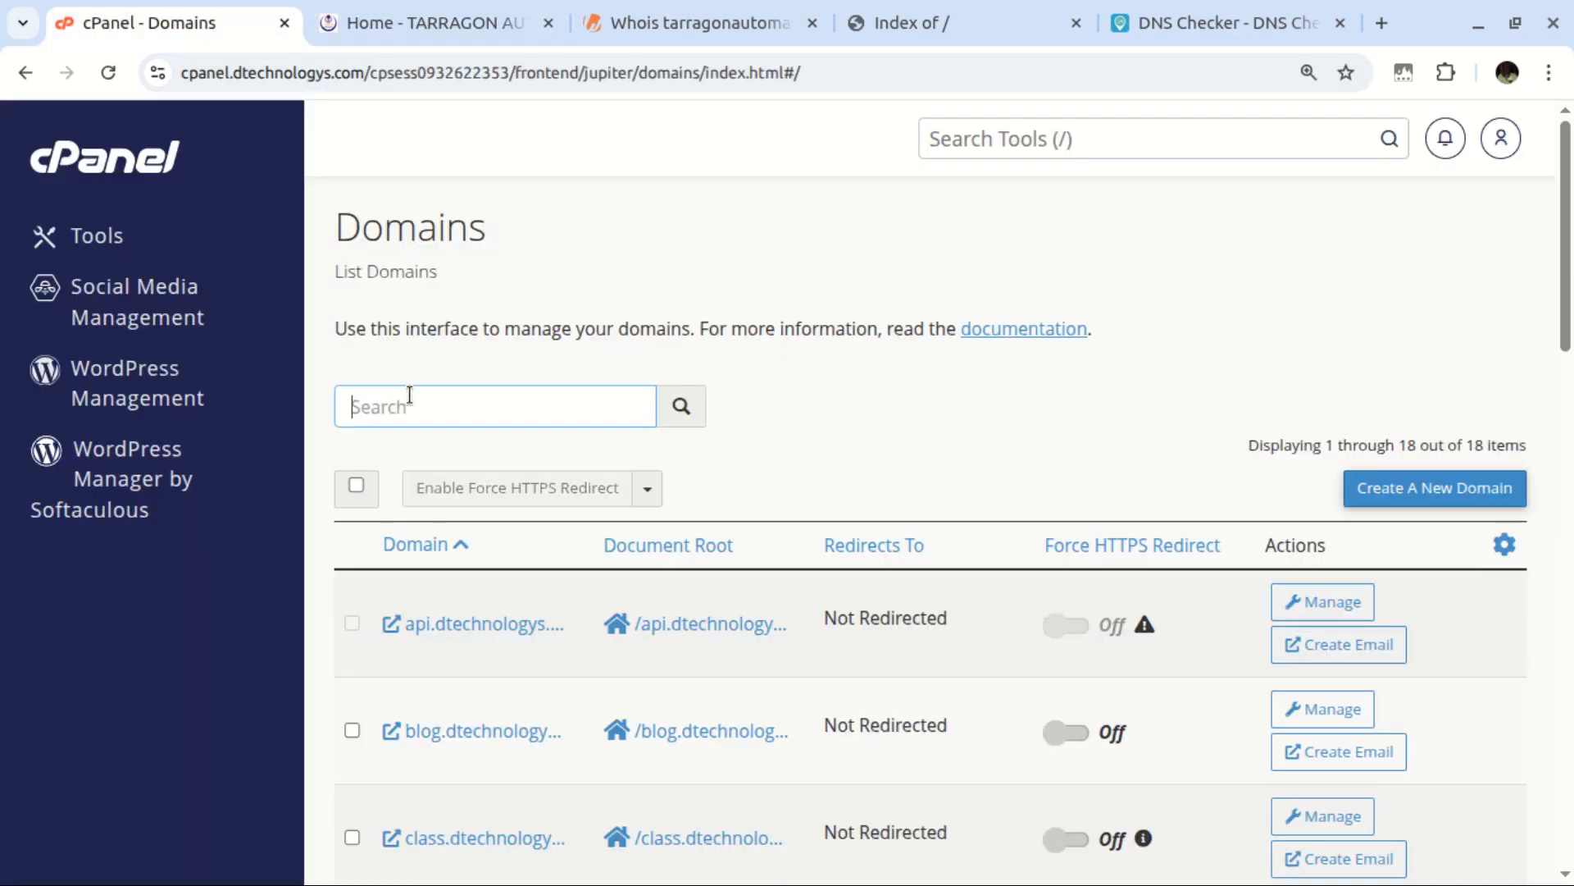
pyautogui.write('blog')
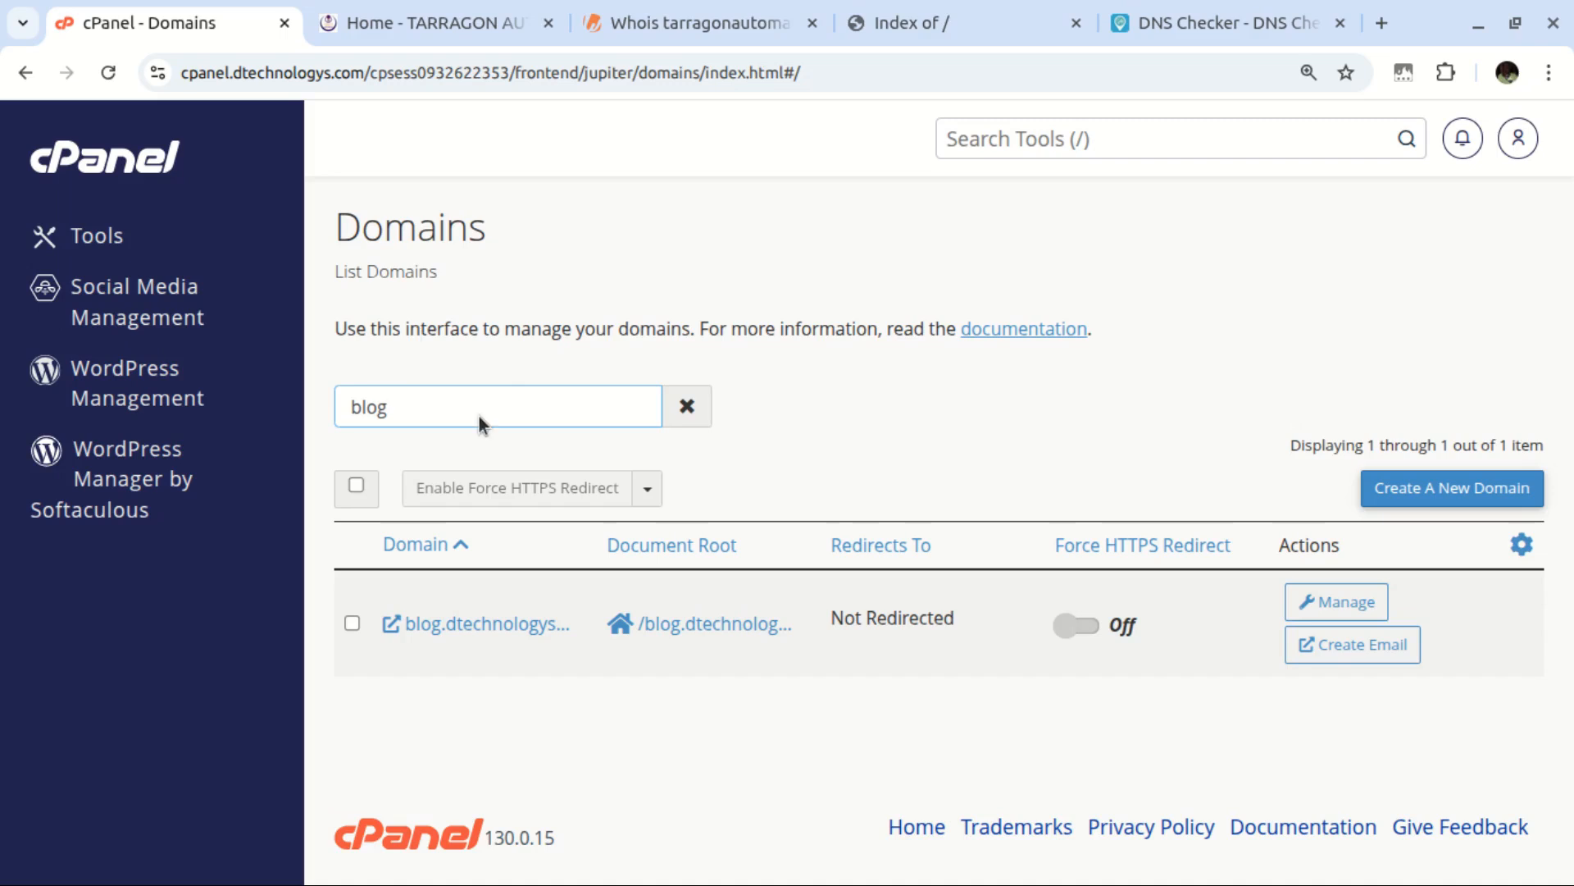
pyautogui.click(708, 628)
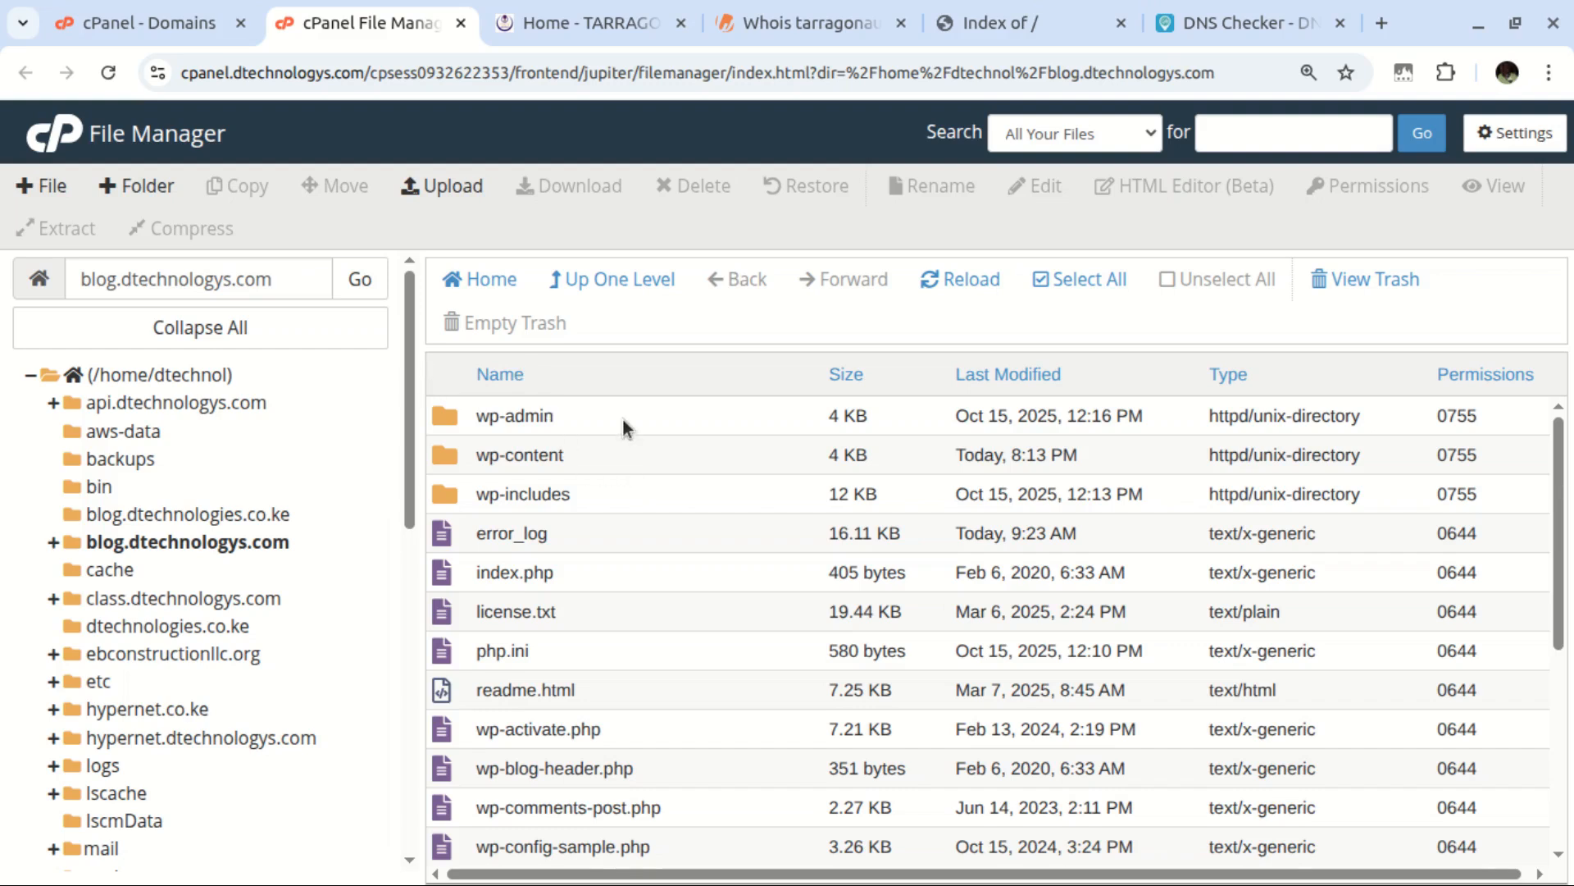
# Check the tarragonautomation.co.ke and blog.dtechnologys.com file listings across the browser tabs
pyautogui.click(953, 23)
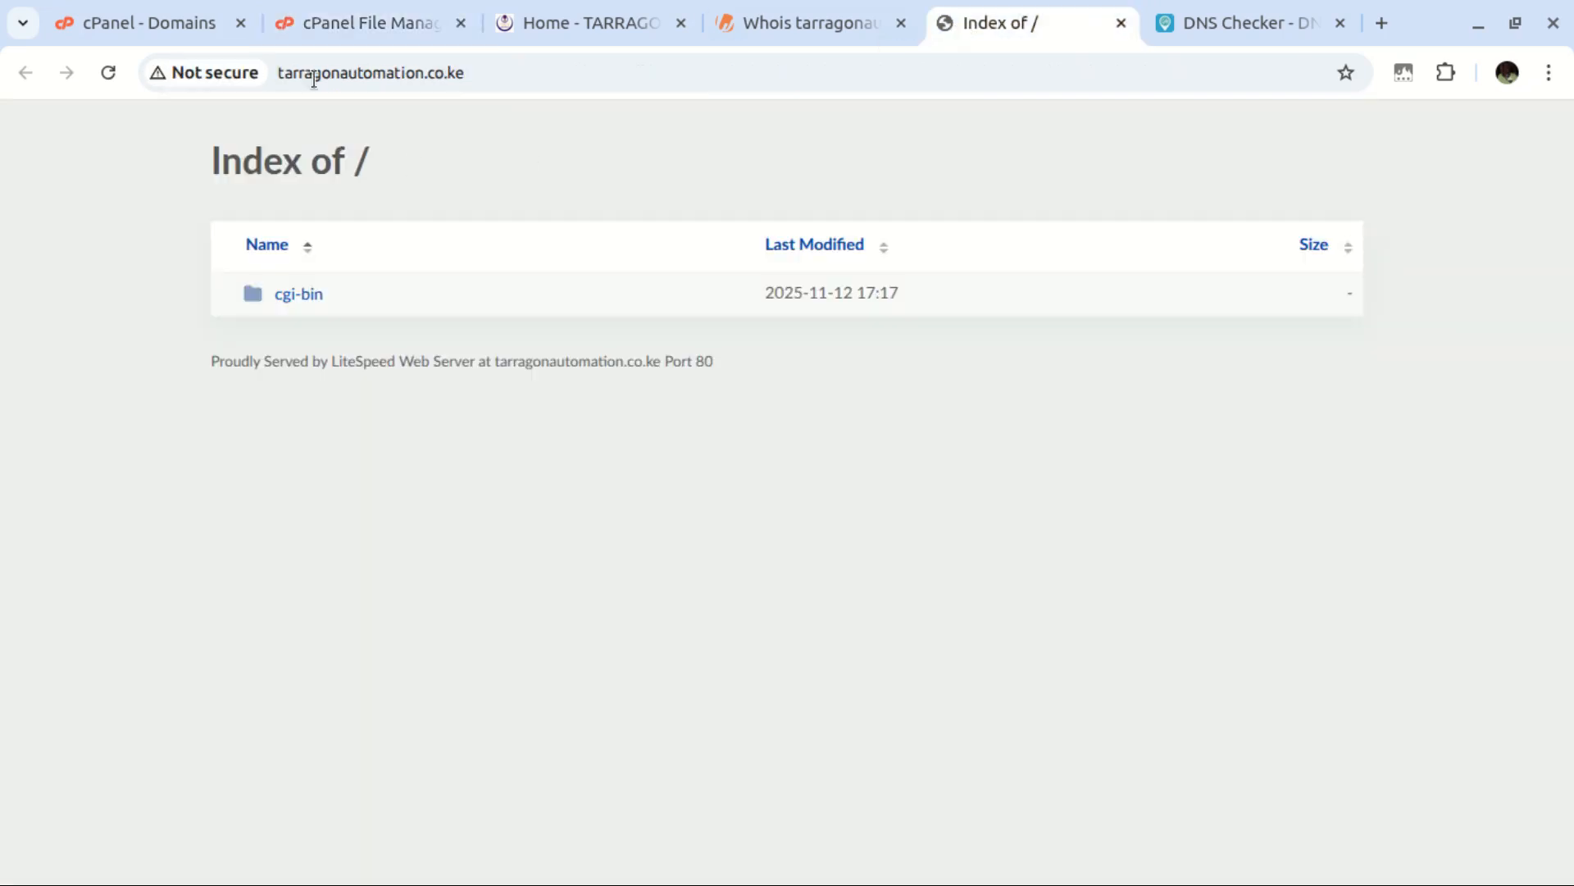
pyautogui.click(184, 25)
pyautogui.click(431, 400)
pyautogui.moveTo(431, 400); pyautogui.dragTo(288, 405)
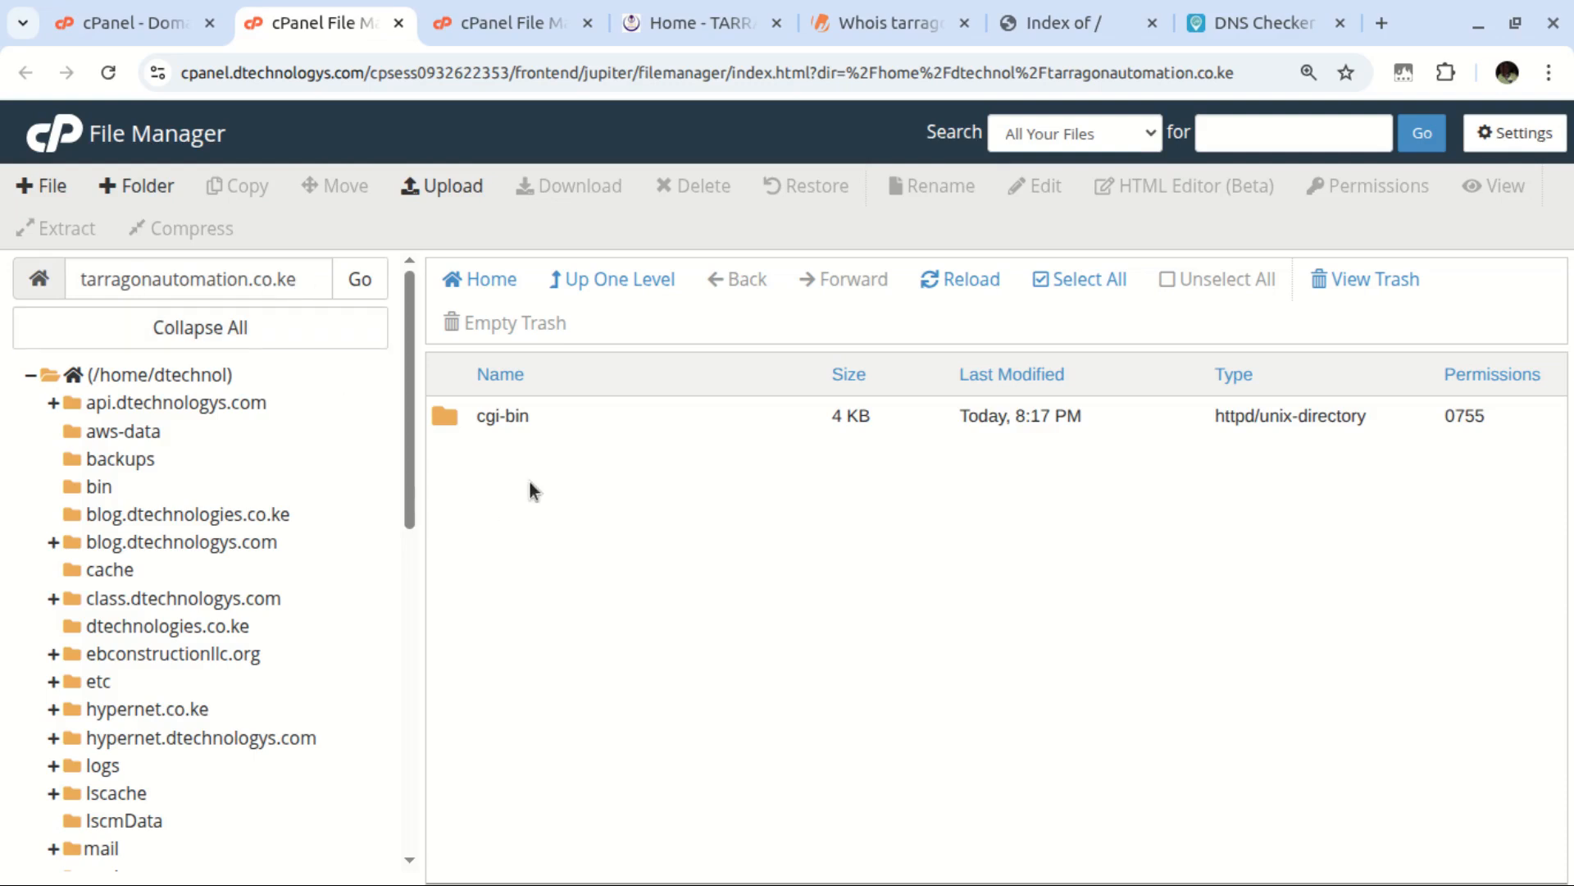
pyautogui.click(501, 26)
pyautogui.click(279, 26)
pyautogui.click(459, 25)
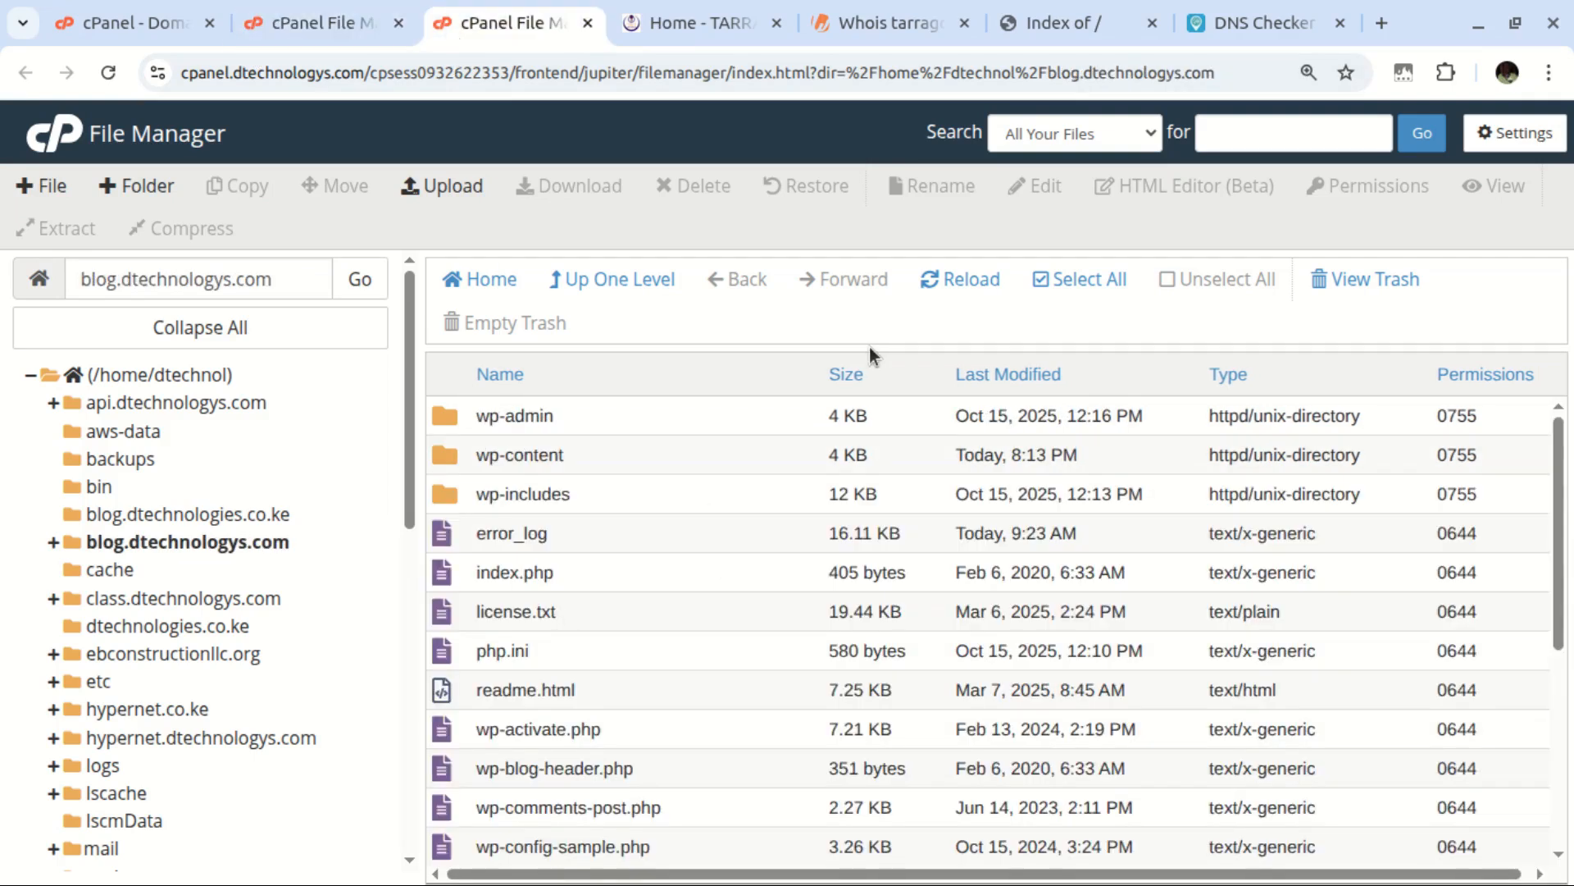
# Move all blog.dtechnologys.com files and folders to /tarragonautomation.co.ke, fixing a stray space in the path
pyautogui.click(1042, 287)
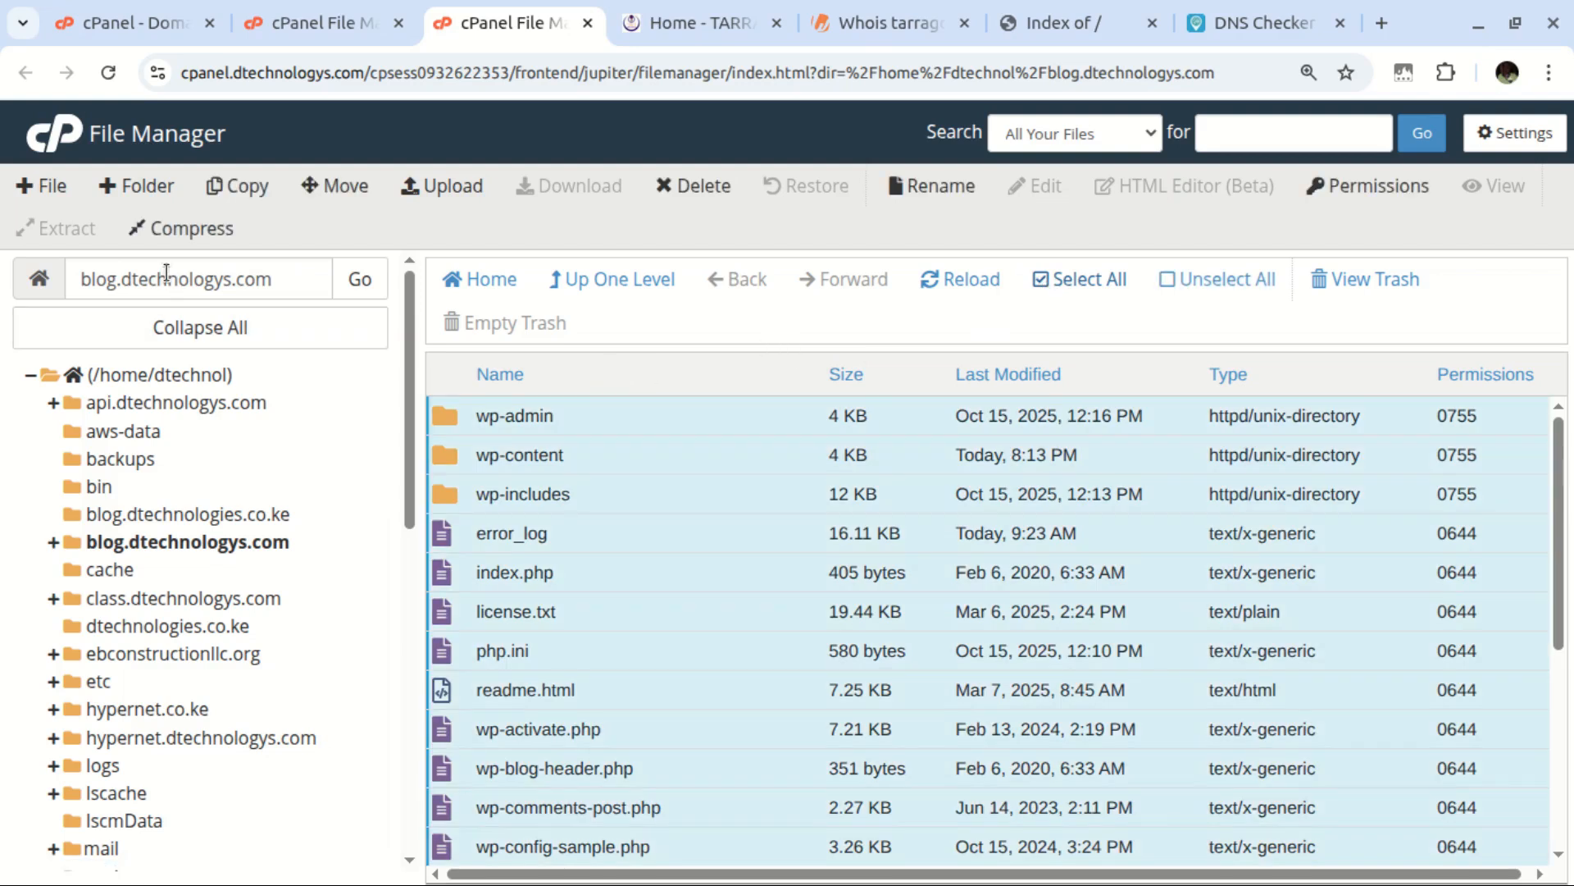
pyautogui.click(340, 190)
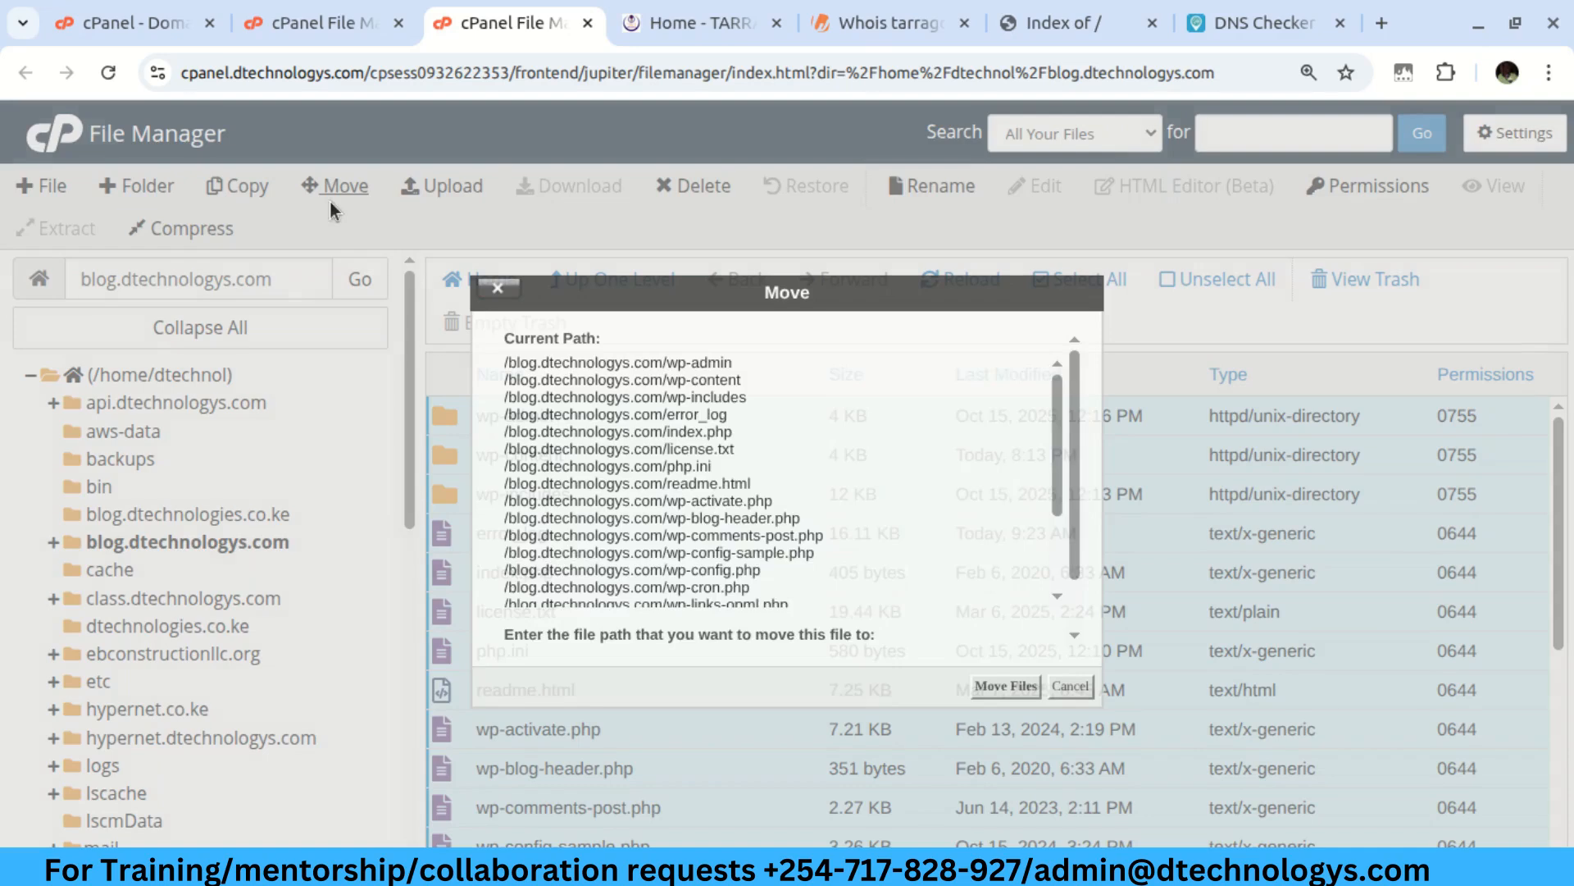
pyautogui.moveTo(577, 605)
pyautogui.mouseDown()
pyautogui.moveTo(711, 605)
pyautogui.moveTo(572, 605)
pyautogui.mouseUp()
pyautogui.keyDown('shift'); pyautogui.click(810, 601); pyautogui.keyUp('shift')
pyautogui.write('tarragonautomation.co.ke')
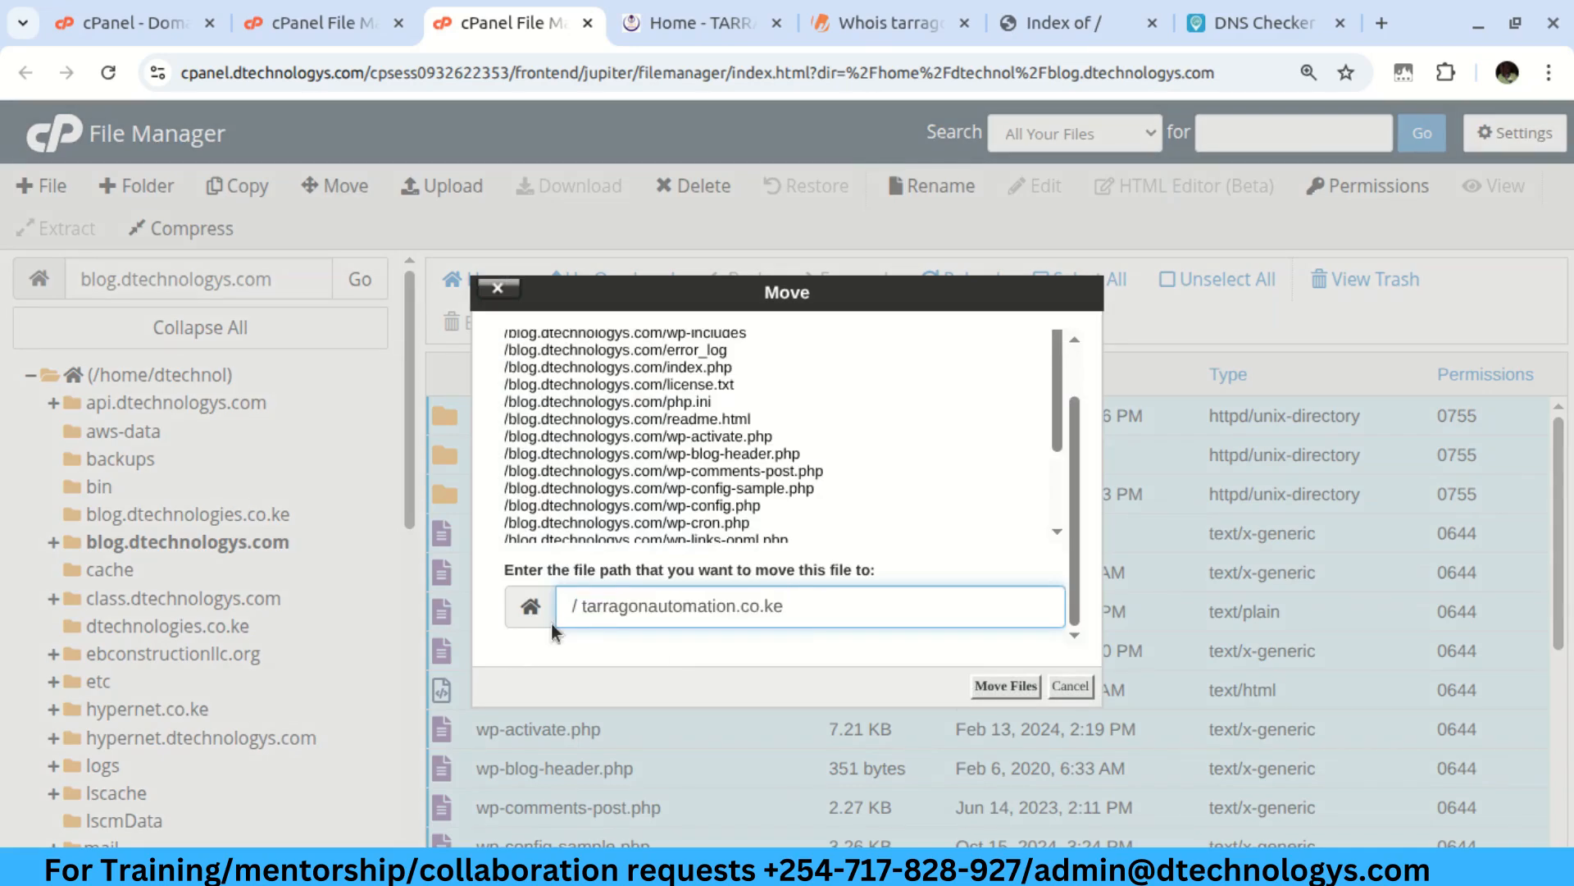
pyautogui.click(582, 606)
pyautogui.press('BackSpace')
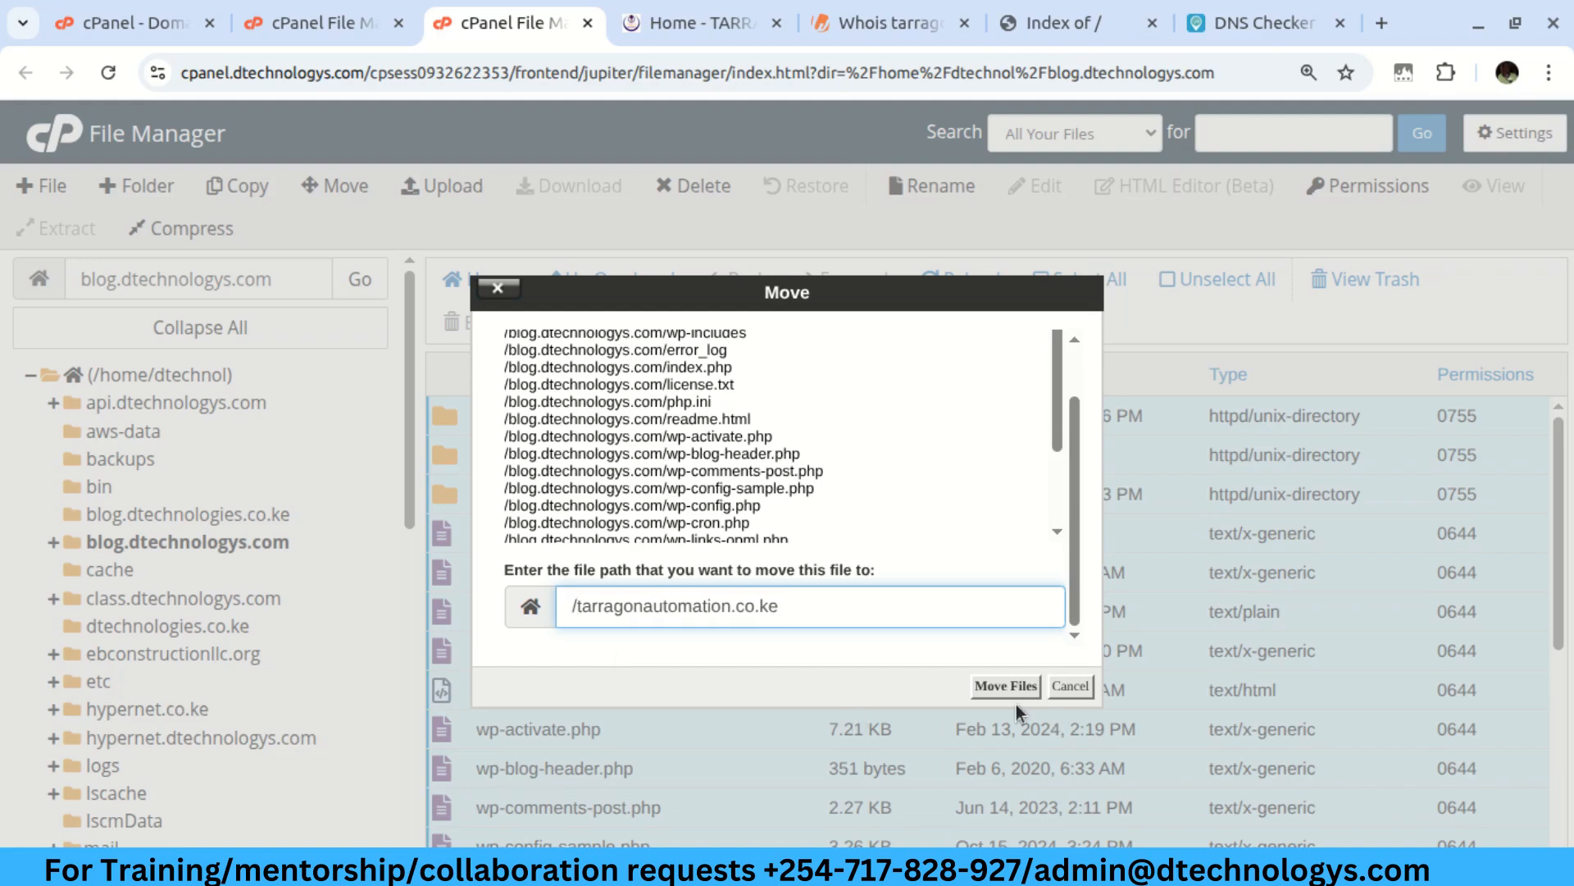
pyautogui.click(990, 687)
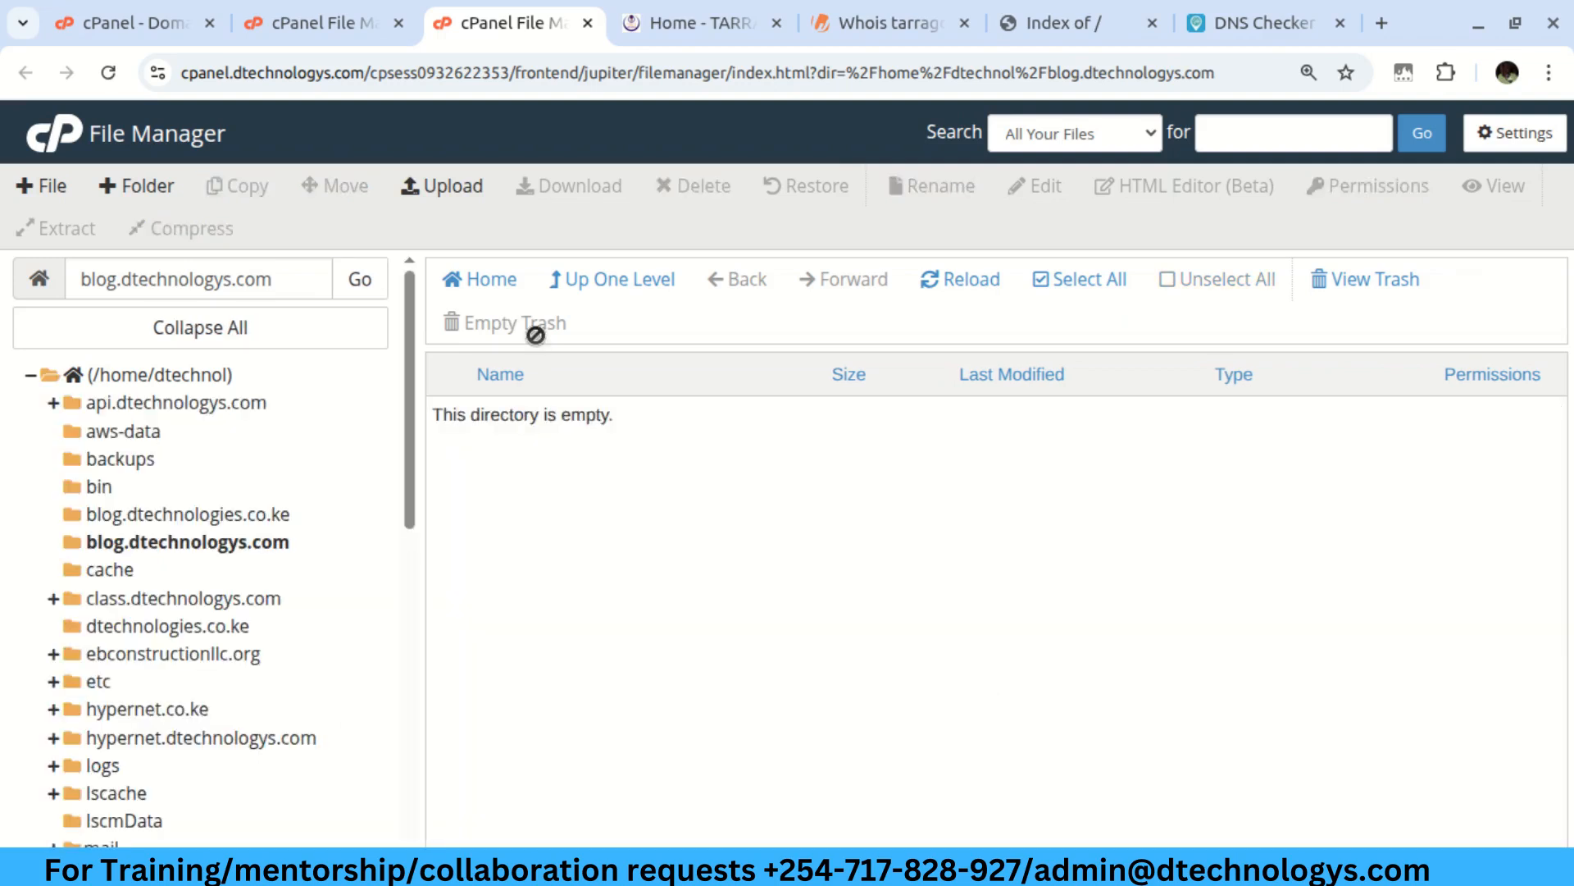
# Reload the tarragonautomation.co.ke folder to show the moved files, then load the domain in a new tab
pyautogui.click(278, 33)
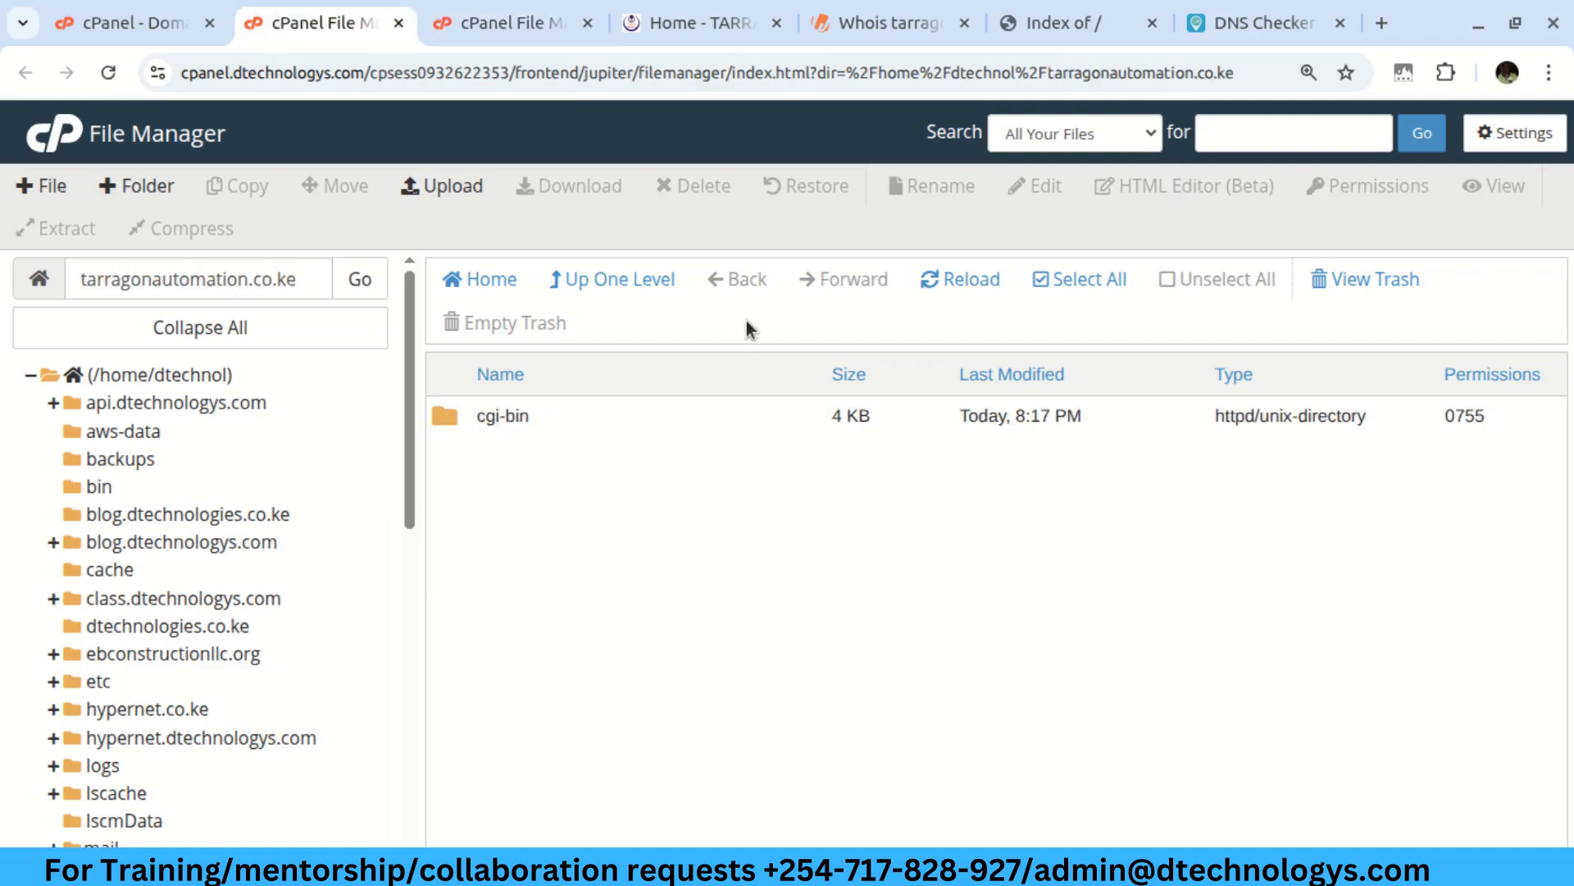
pyautogui.click(953, 278)
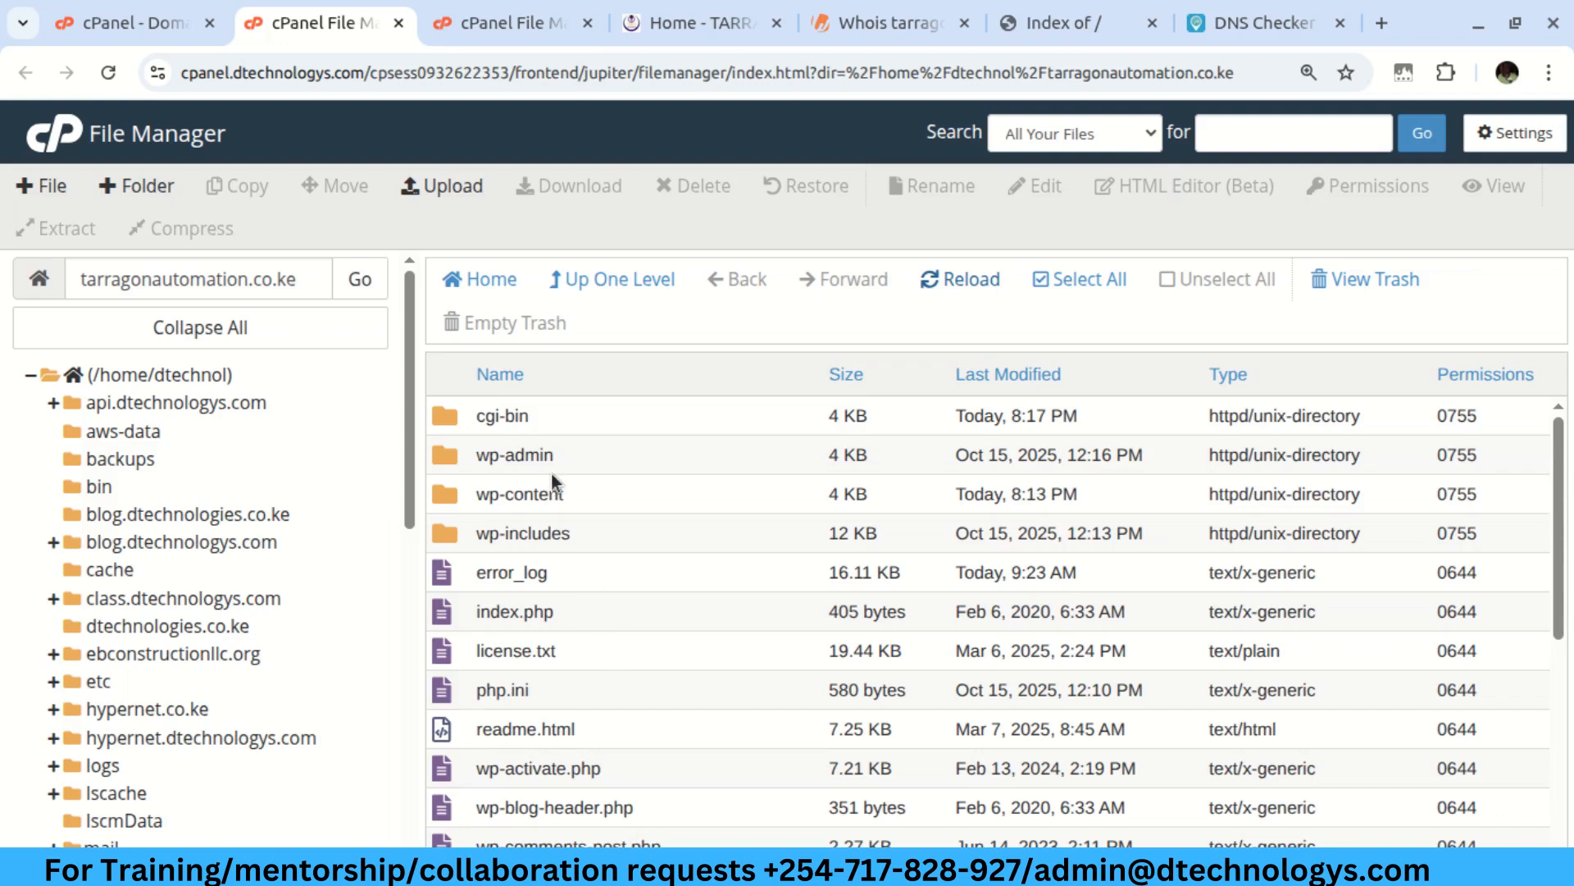
pyautogui.rightClick(1092, 13)
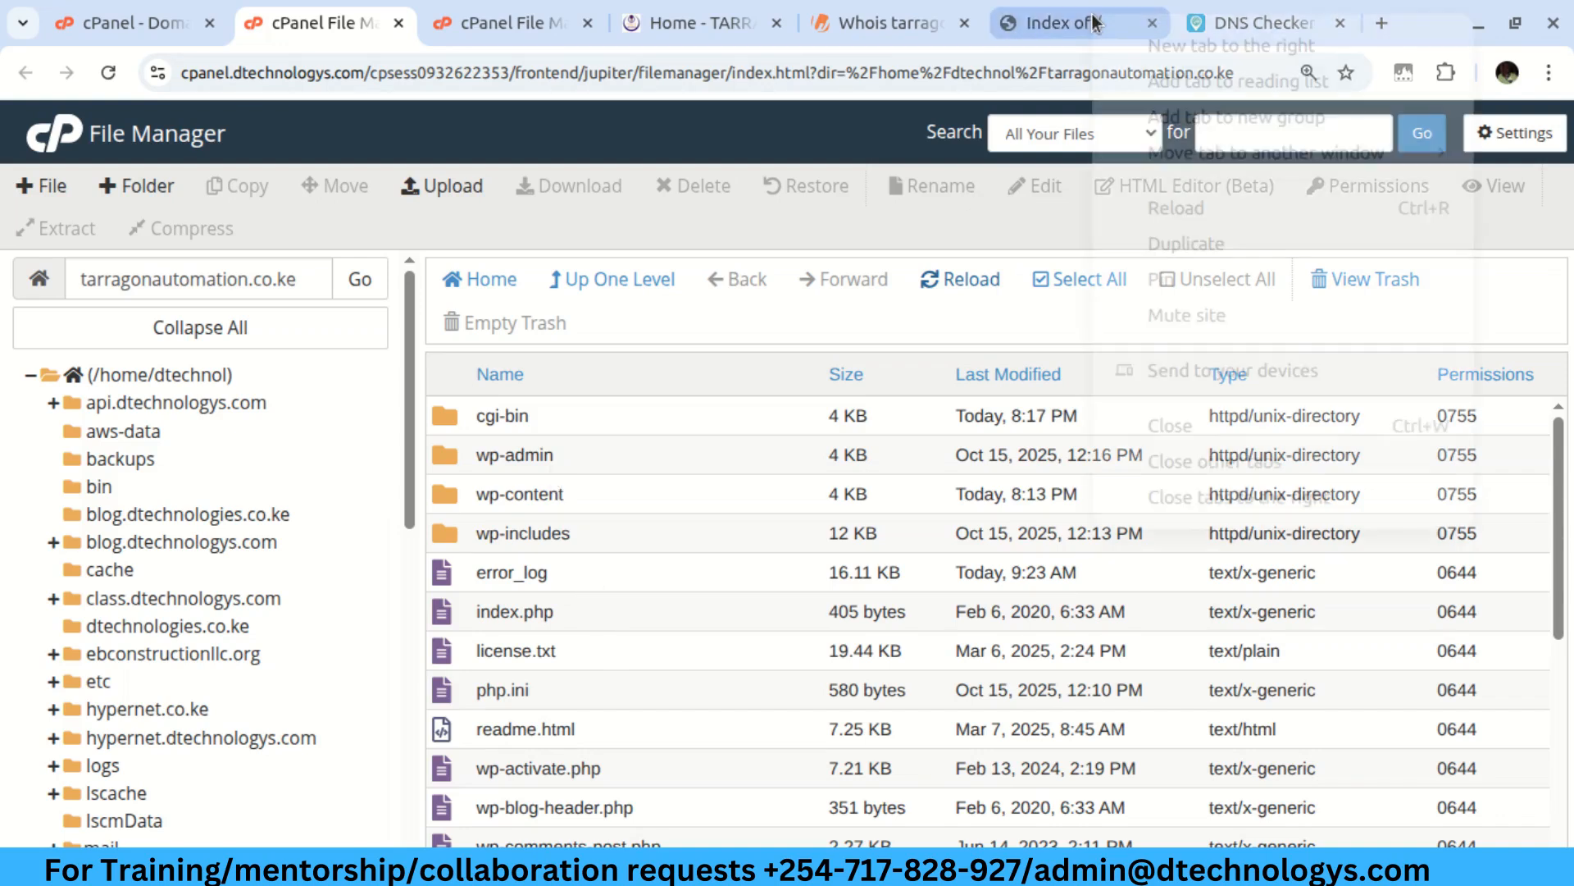
pyautogui.click(1167, 48)
pyautogui.write('tarragonautomation.co.ke')
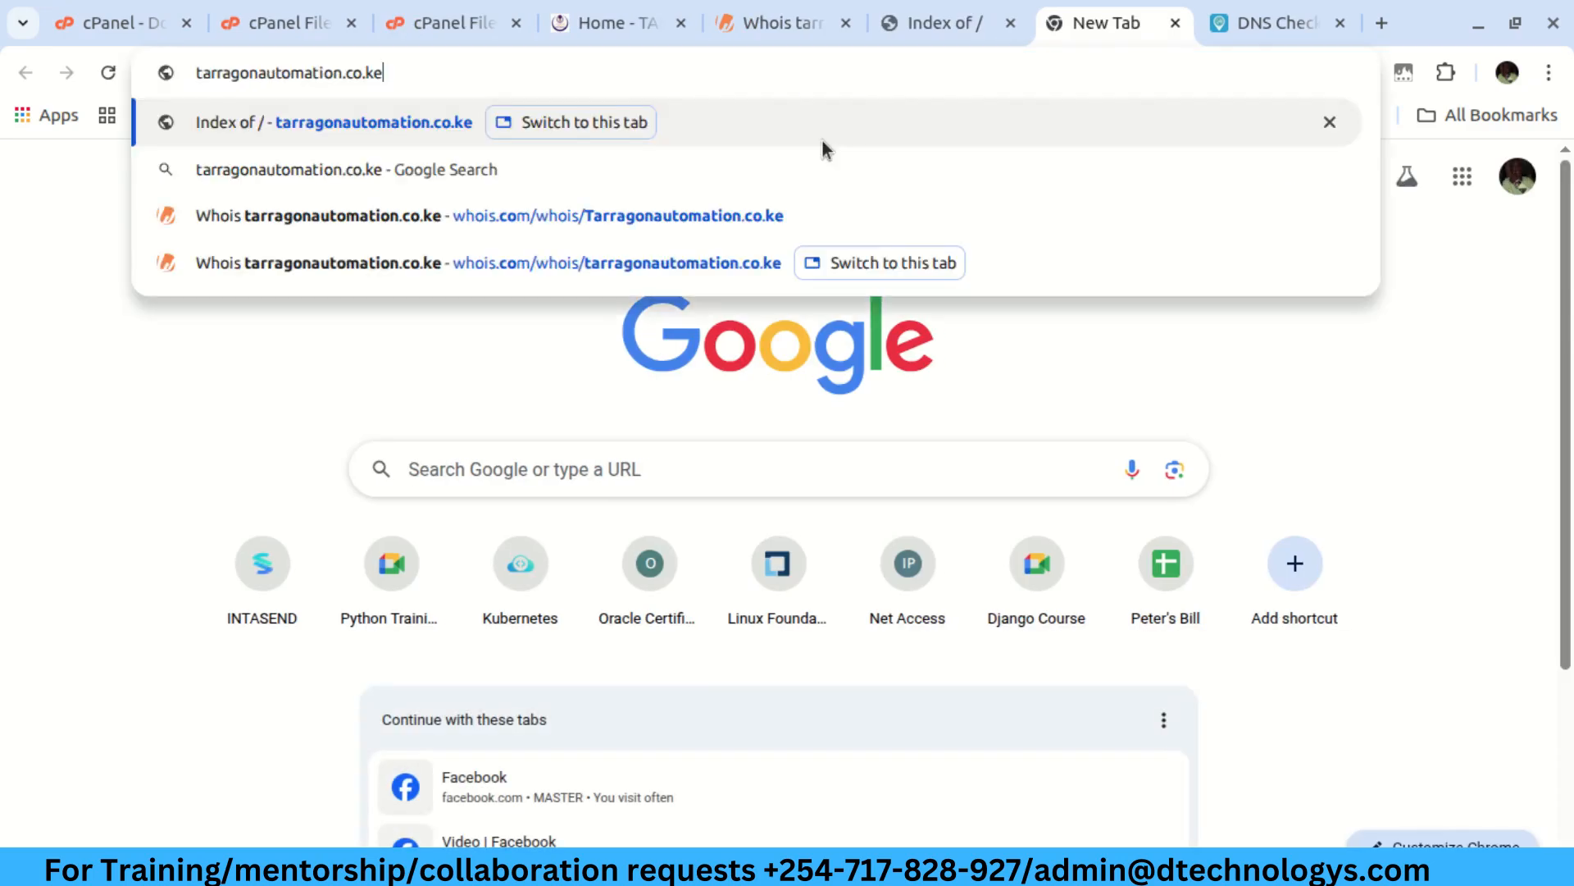
pyautogui.press('Return')
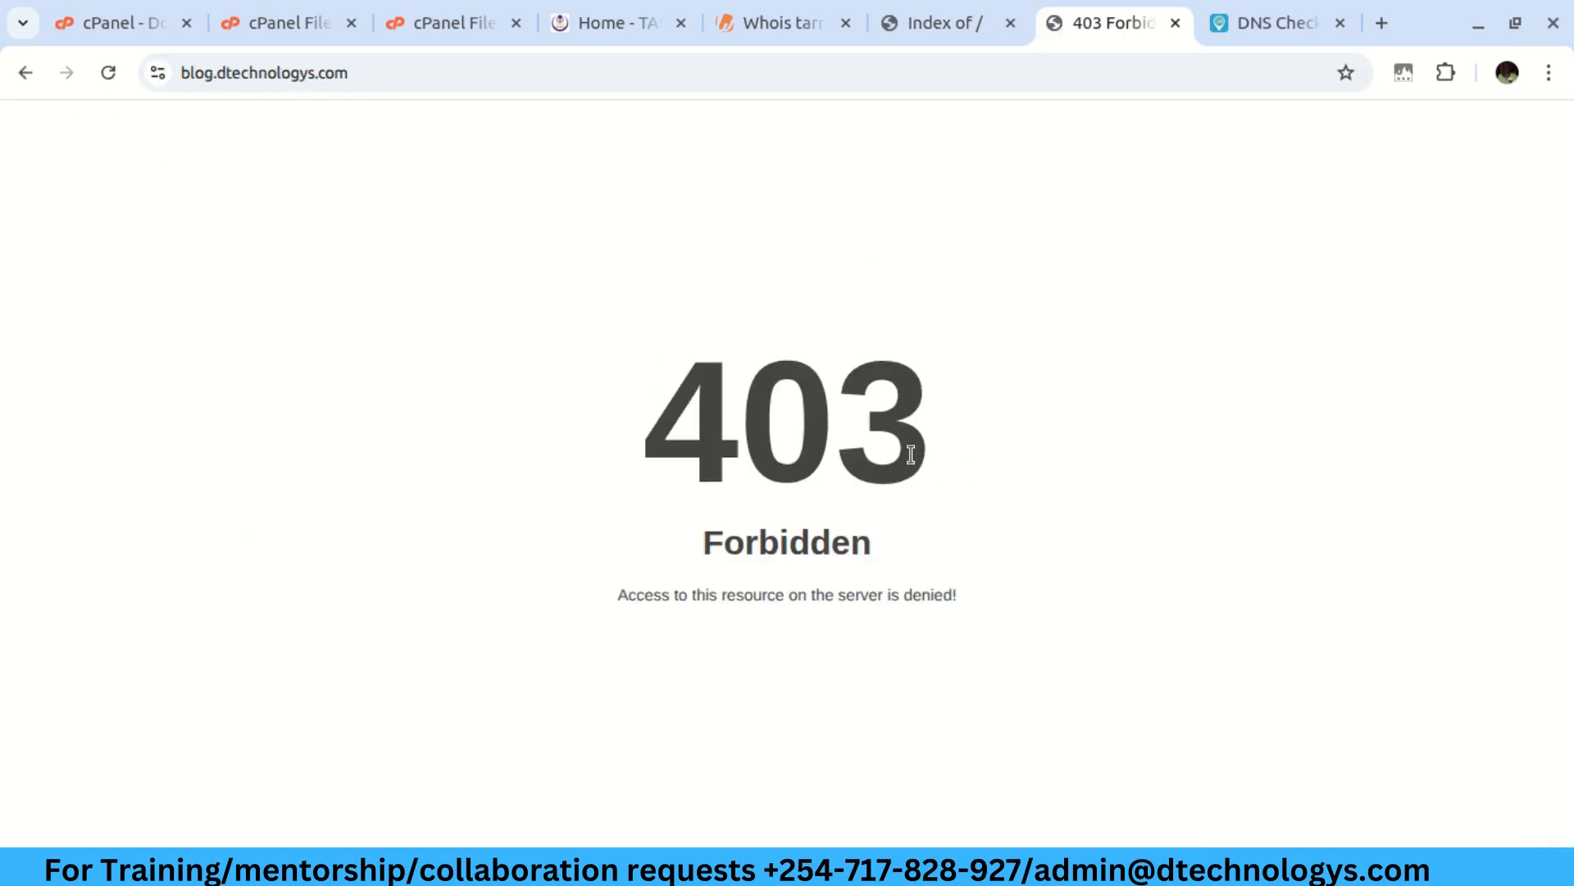
# Inspect the 403 Forbidden error, then return to the tarragonautomation.co.ke file listing
pyautogui.moveTo(676, 443); pyautogui.dragTo(915, 447)
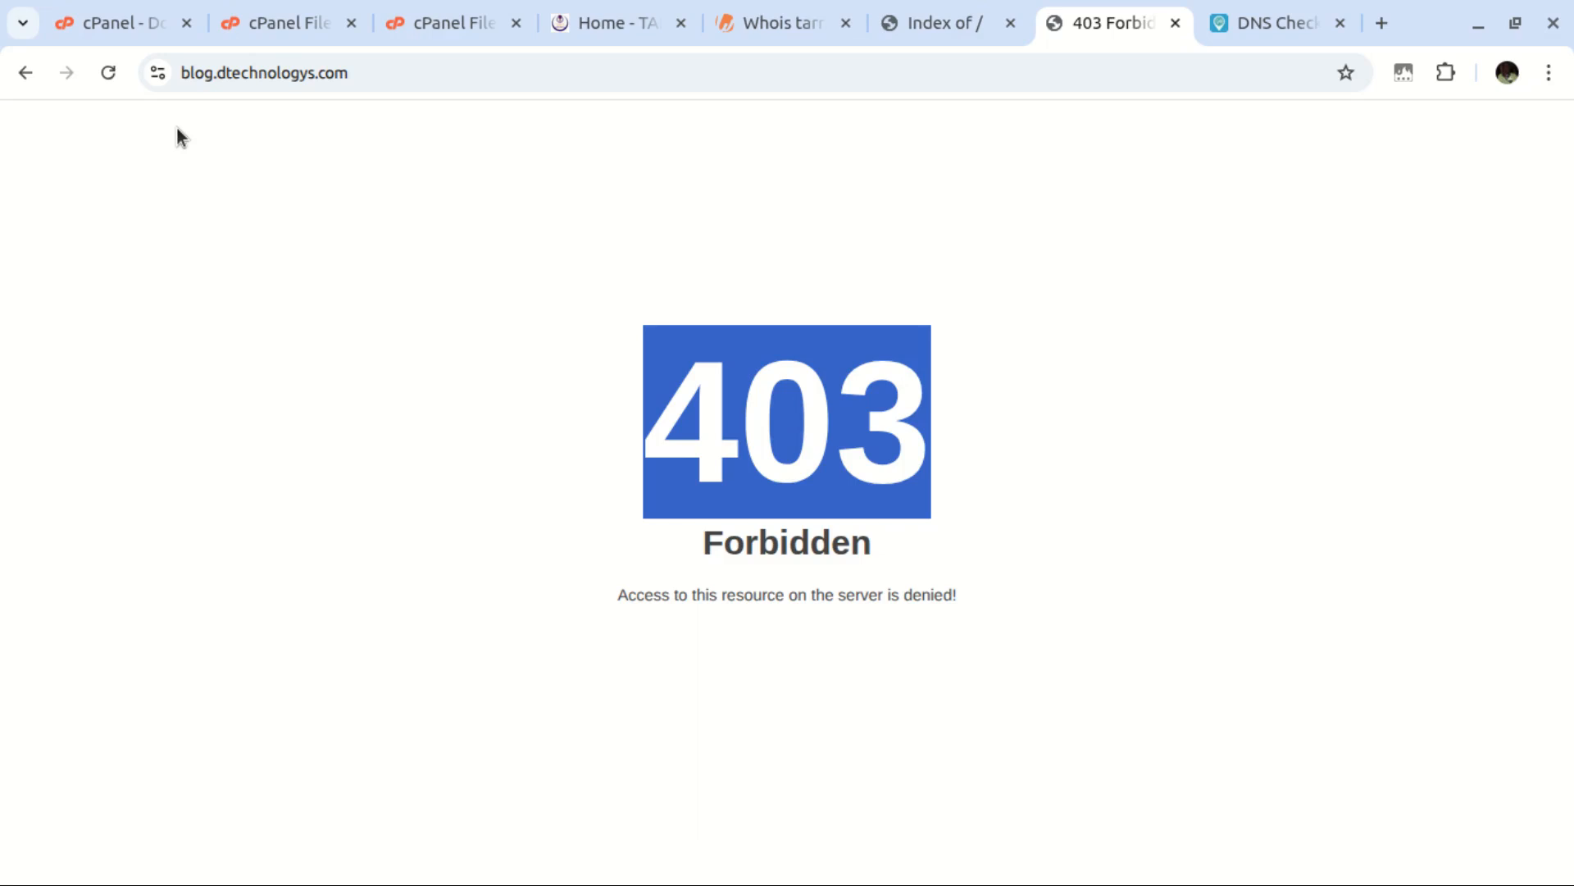
pyautogui.click(343, 311)
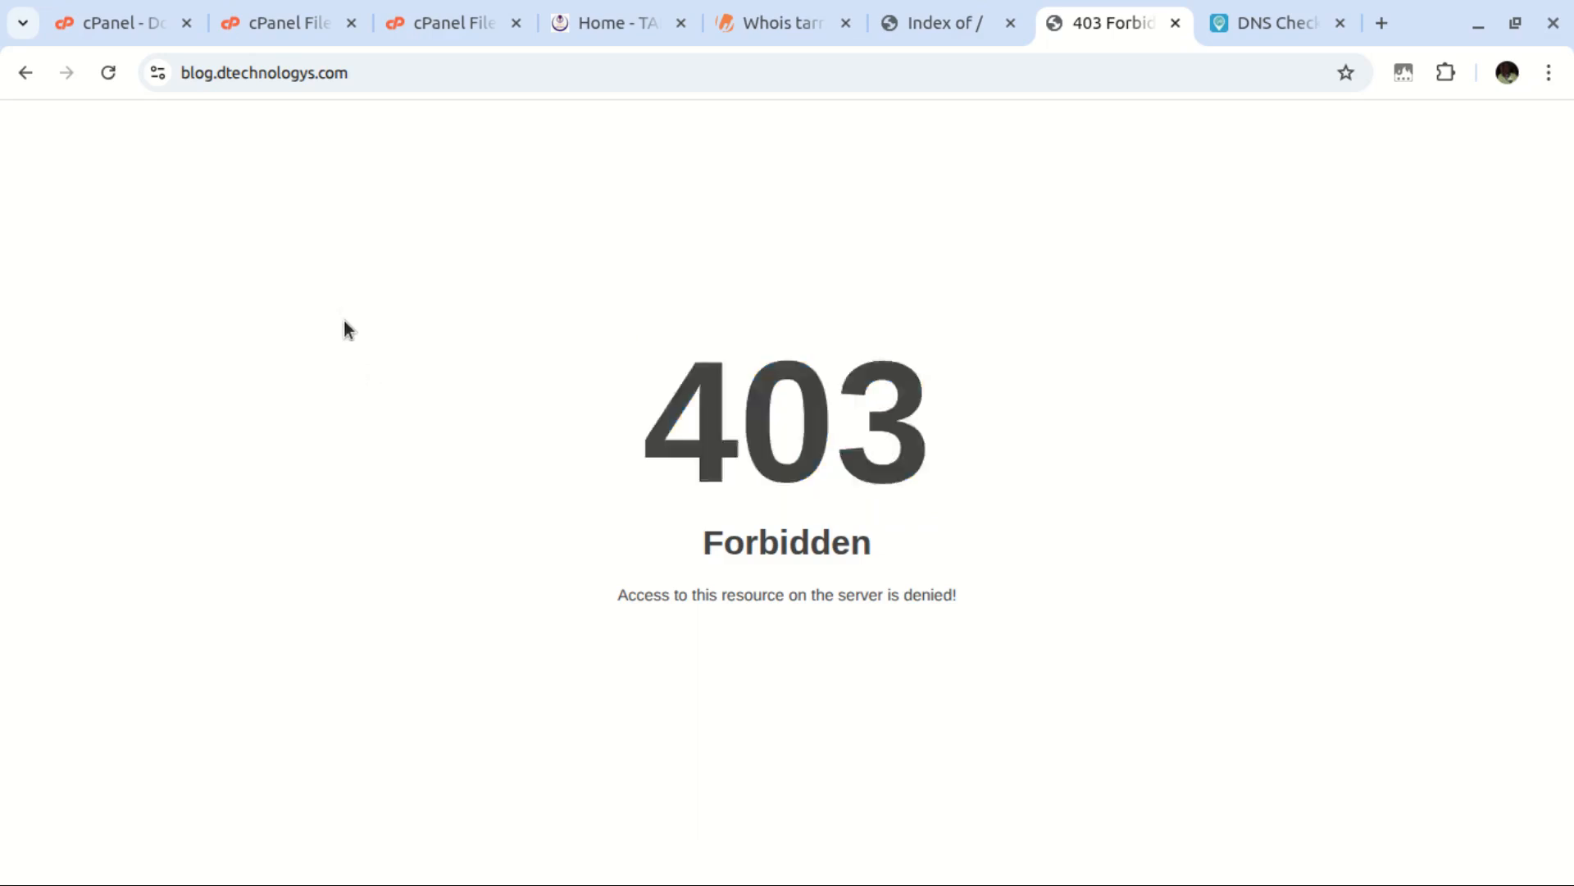
pyautogui.click(410, 23)
pyautogui.click(277, 10)
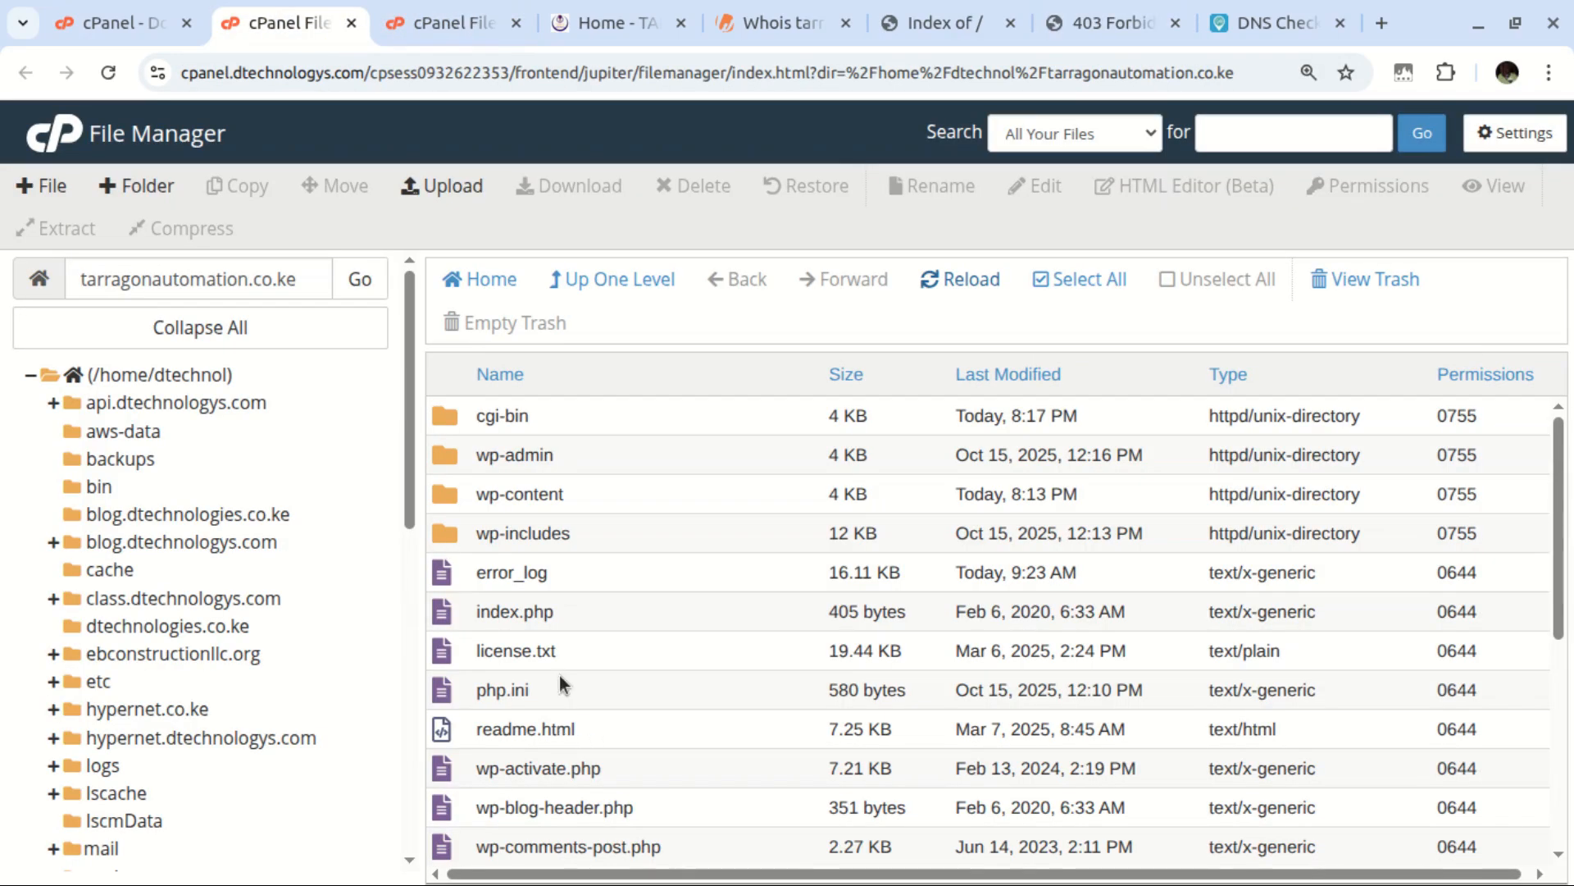
pyautogui.scroll(-5, 590, 738)
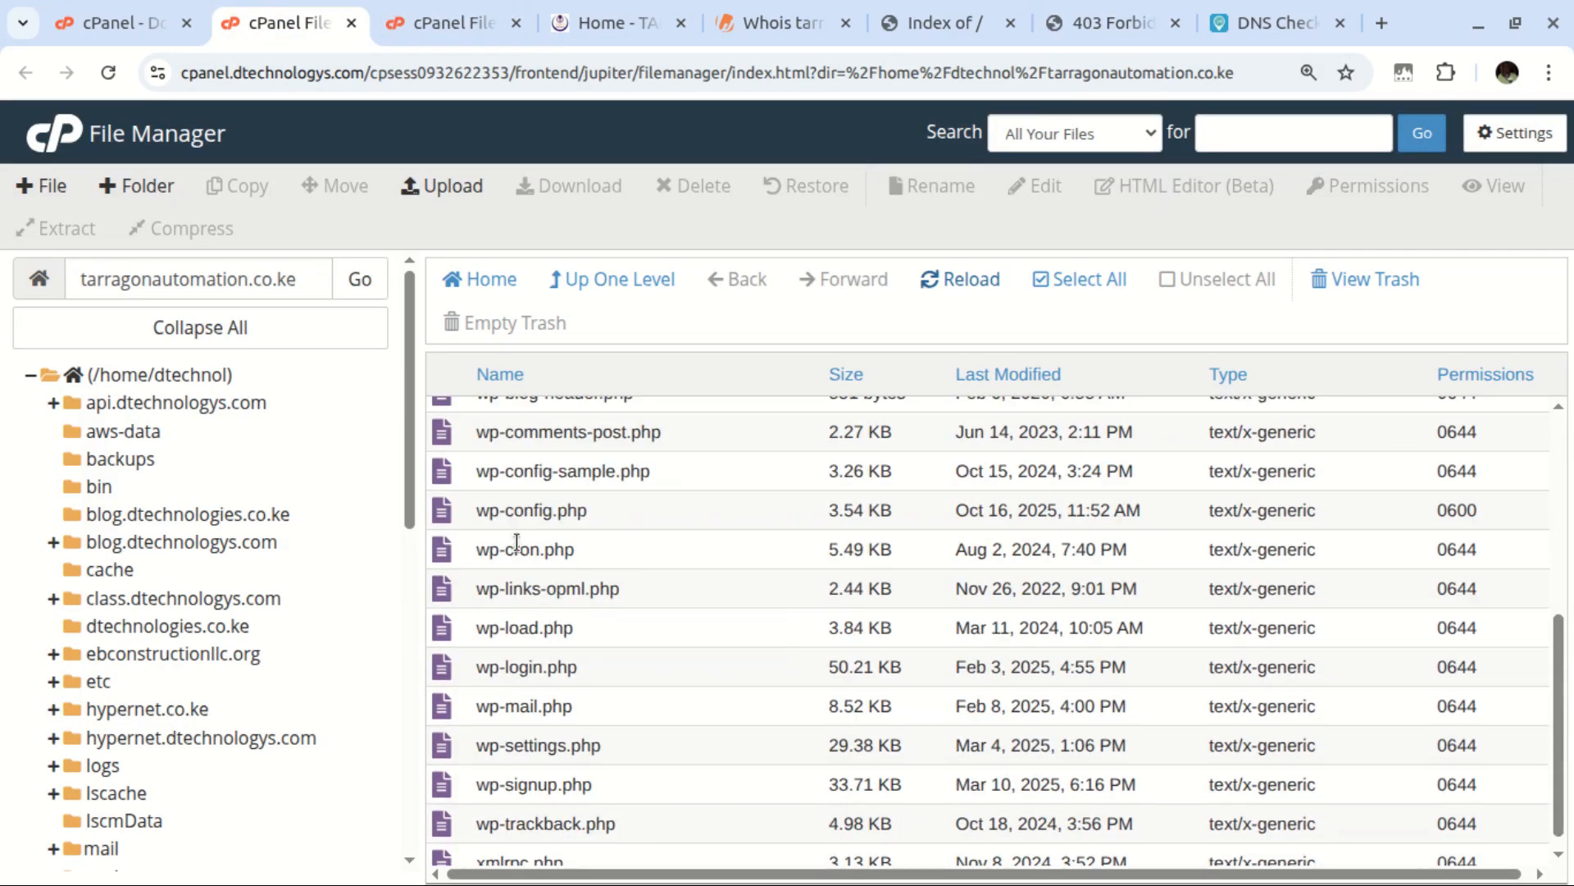
# Open wp-config.php in the editor and launch Terminal in a new tab via a 'term' tool search
pyautogui.rightClick(512, 510)
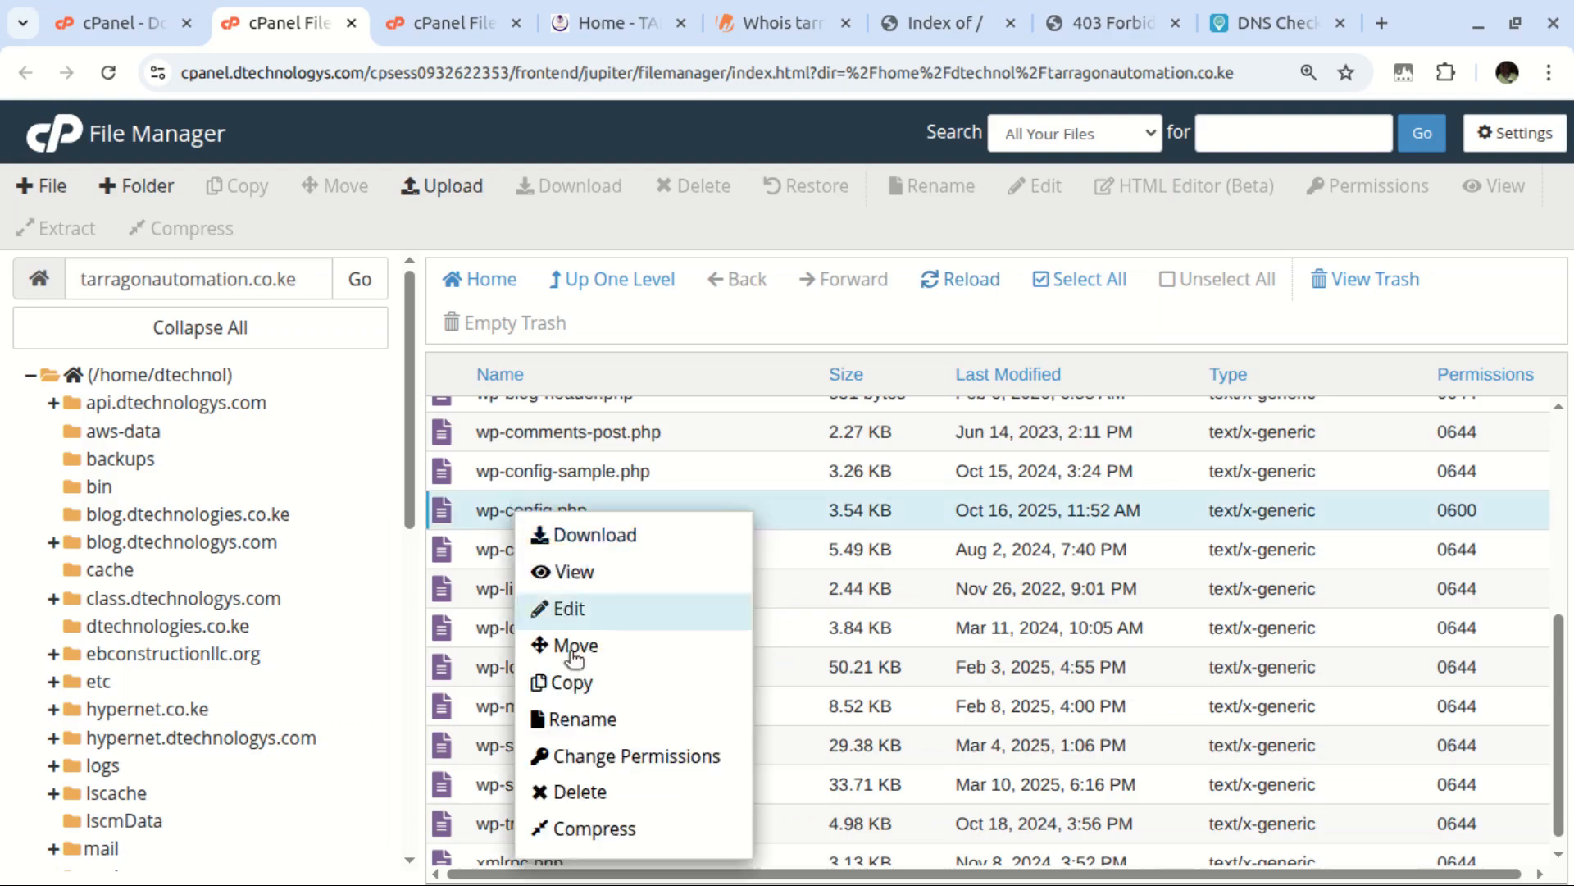
pyautogui.click(586, 611)
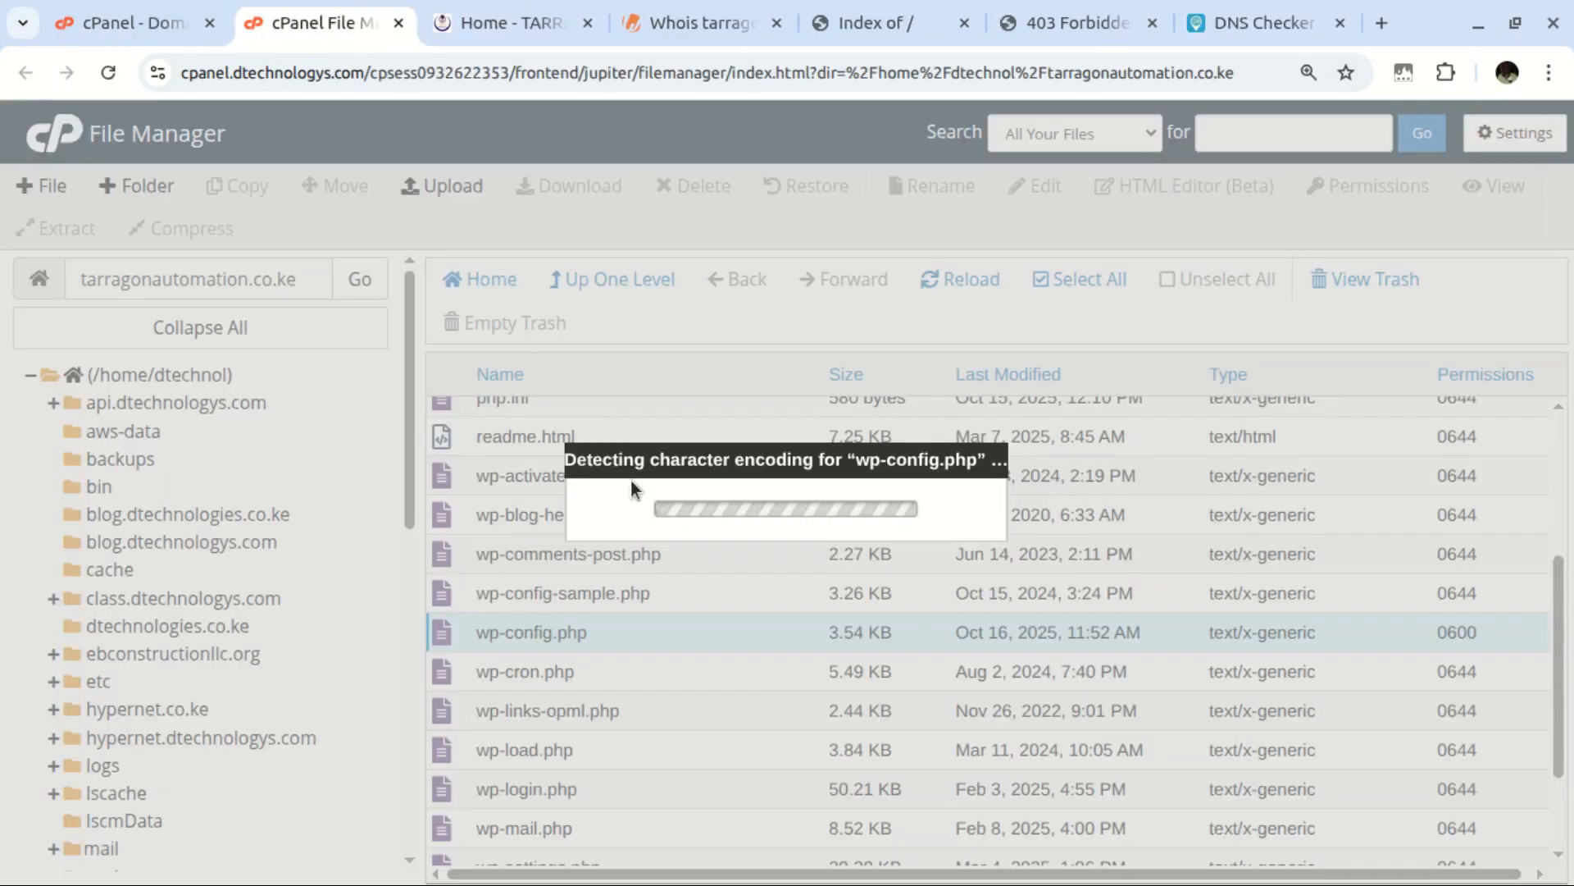
pyautogui.click(126, 25)
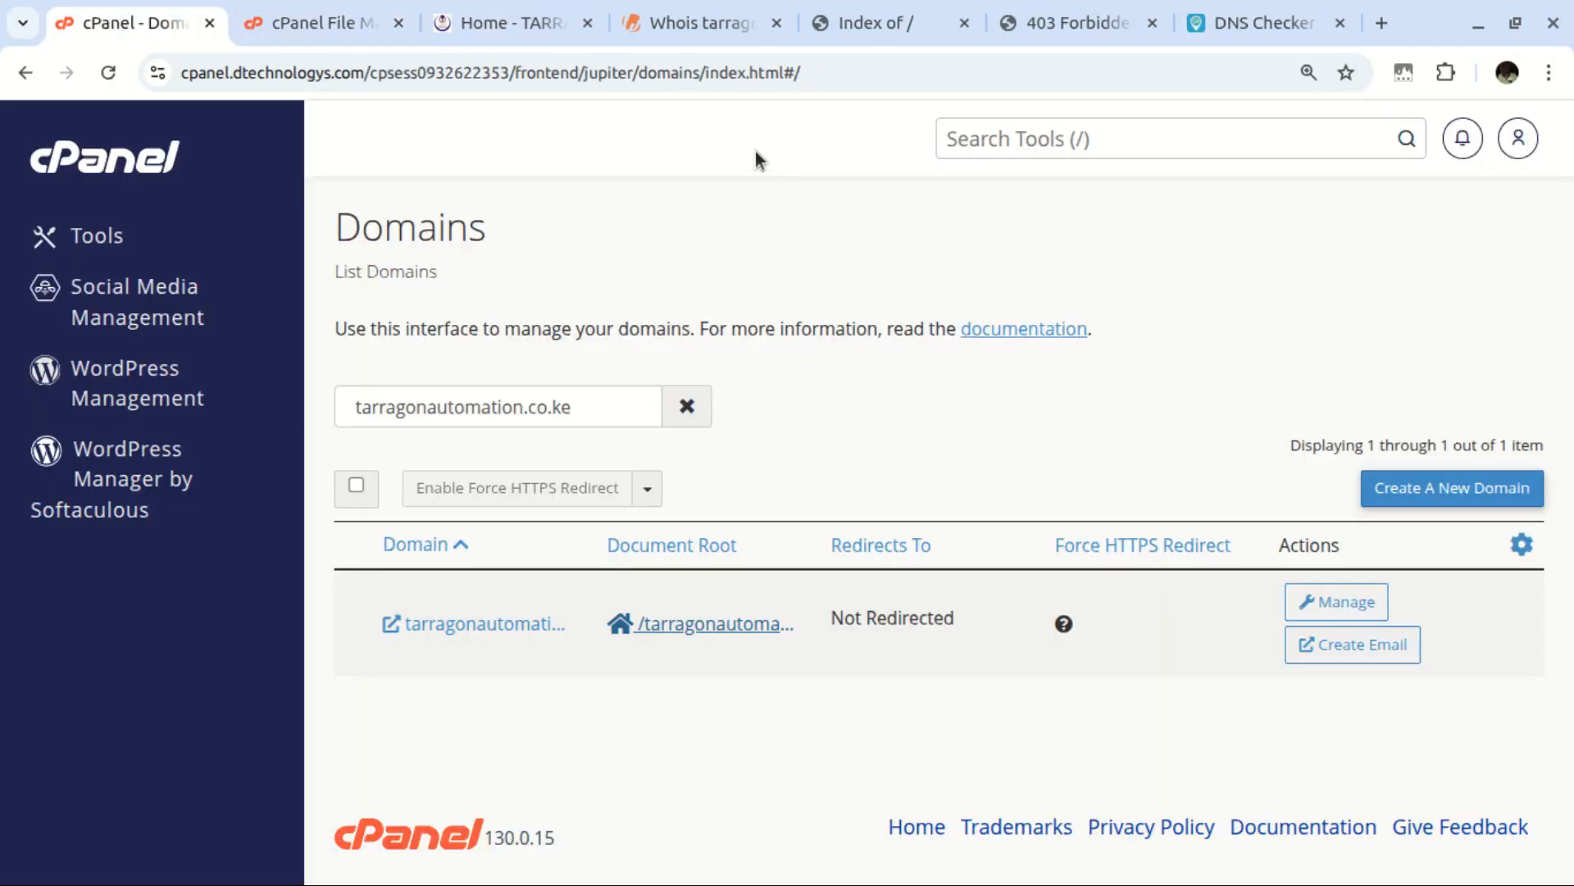
pyautogui.click(988, 140)
pyautogui.write('term')
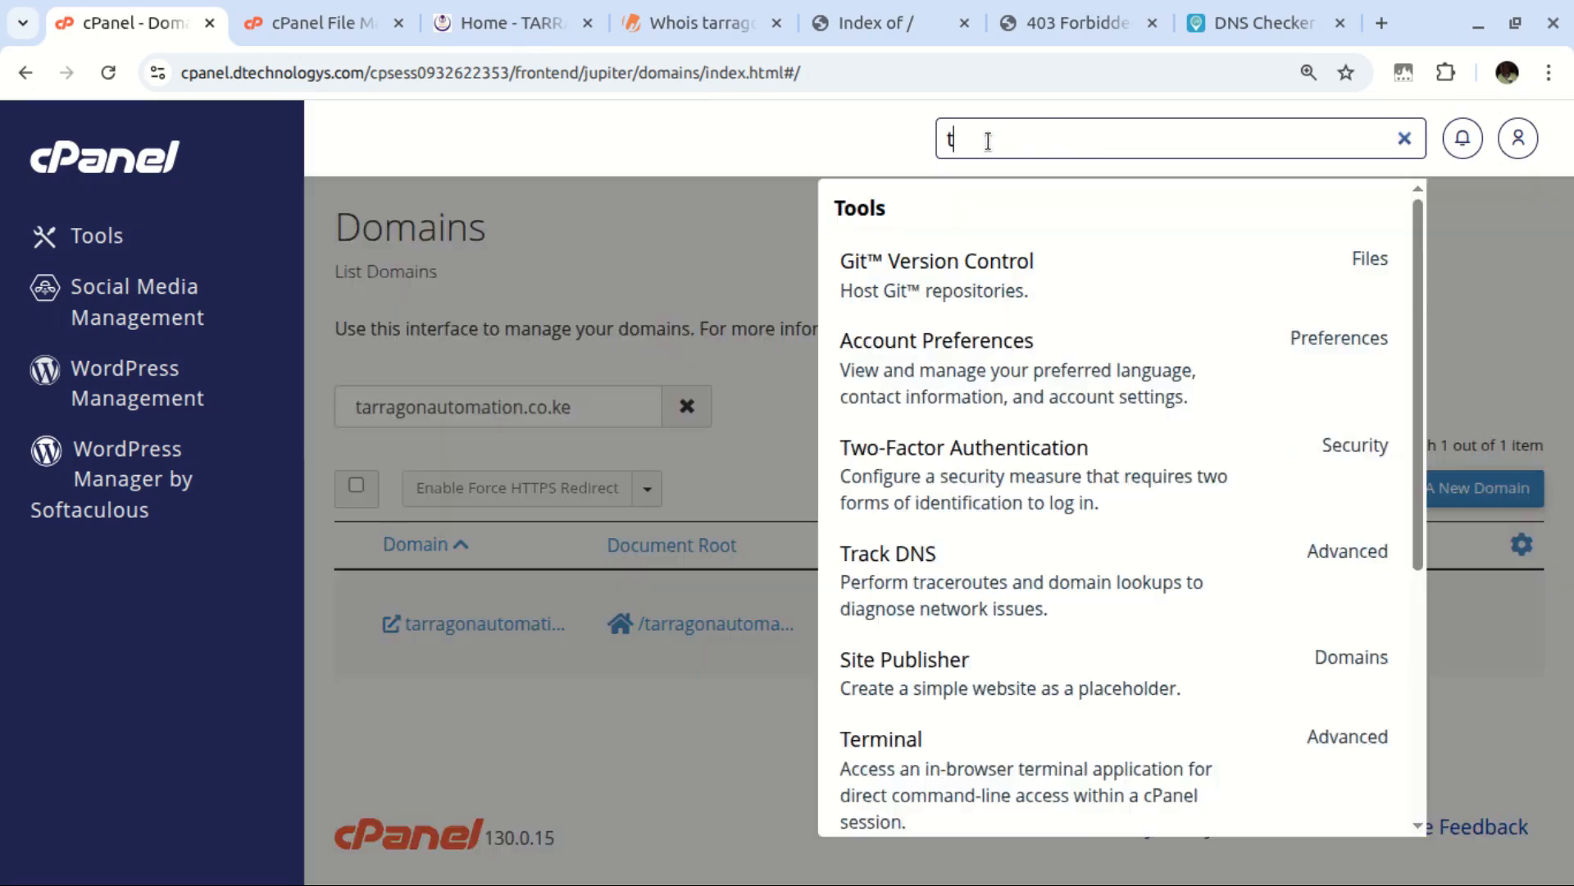
pyautogui.middleClick(896, 267)
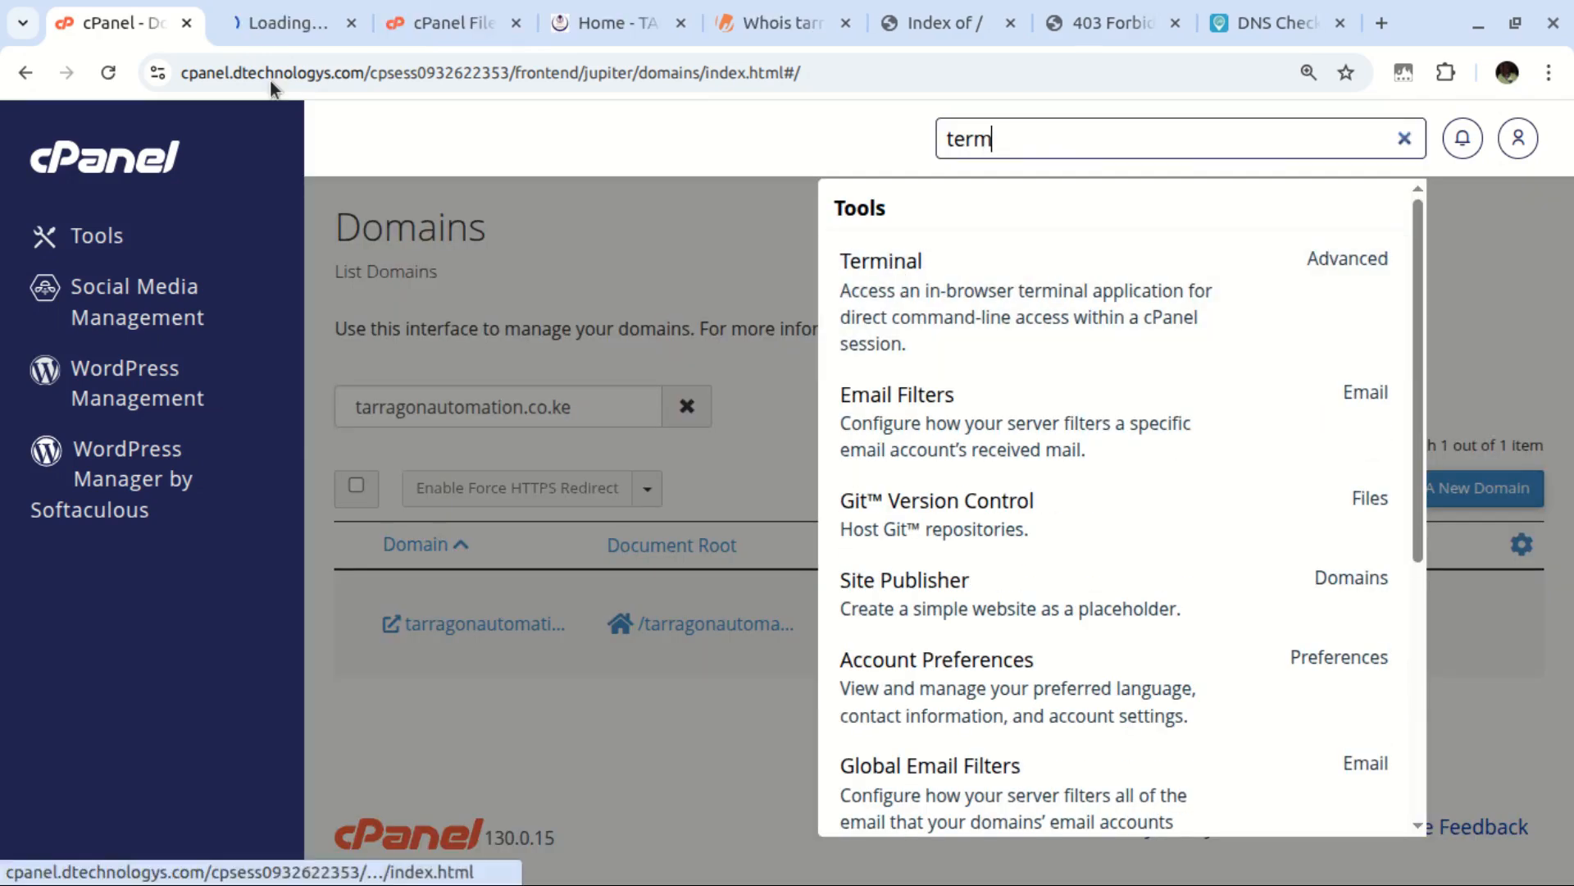
pyautogui.click(275, 28)
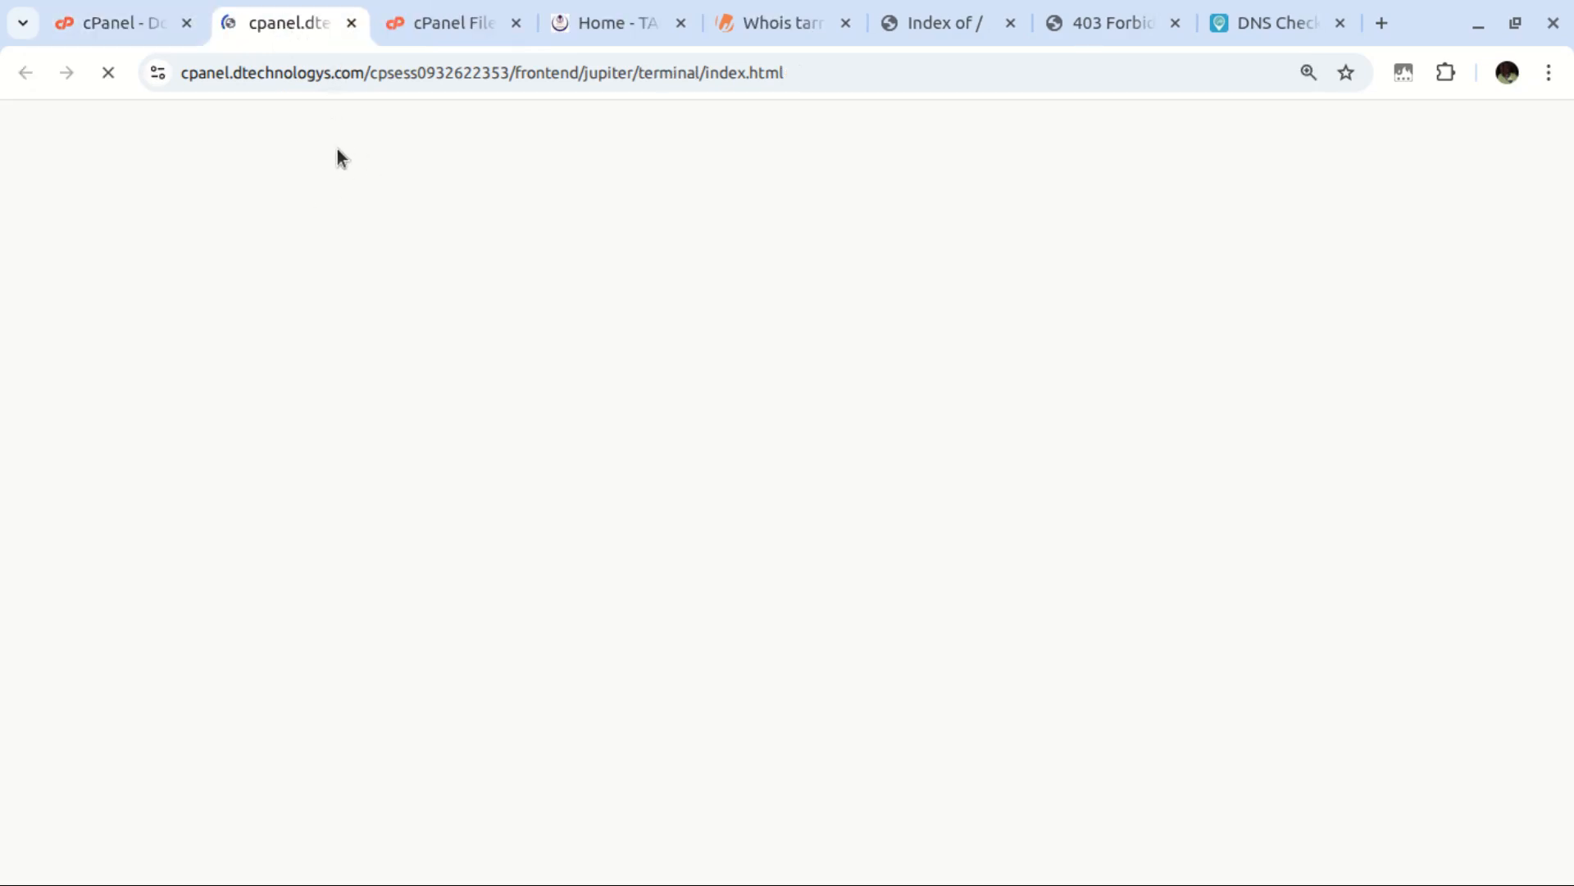
# Change into the tarragonautomation.co.ke folder in the terminal with cd
pyautogui.click(414, 36)
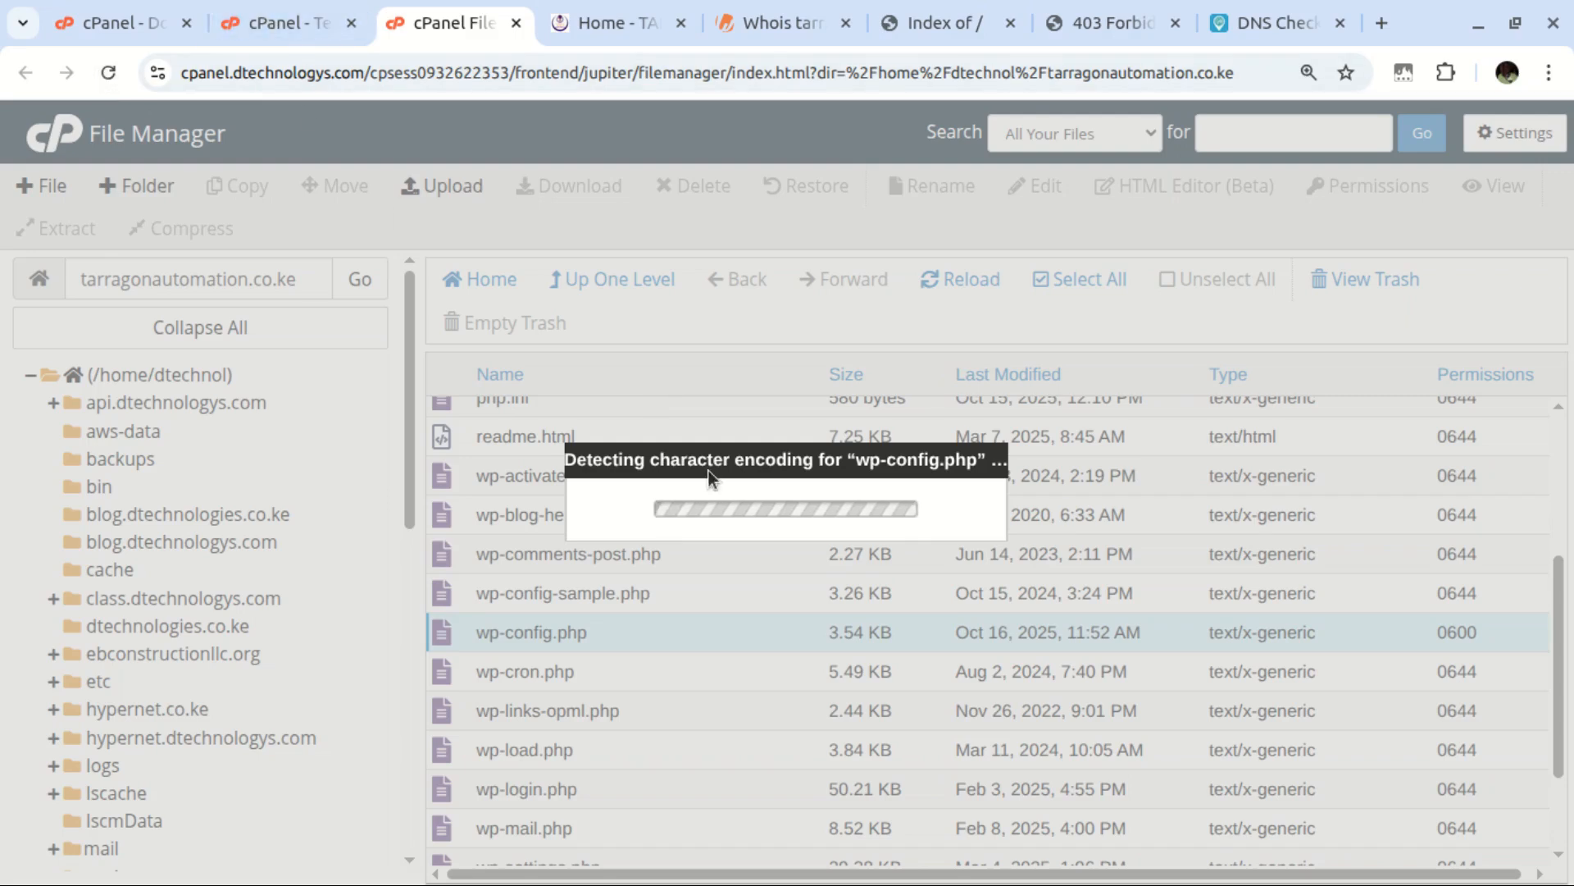
pyautogui.click(293, 18)
pyautogui.write('cd tarragonautomation.co.ke/')
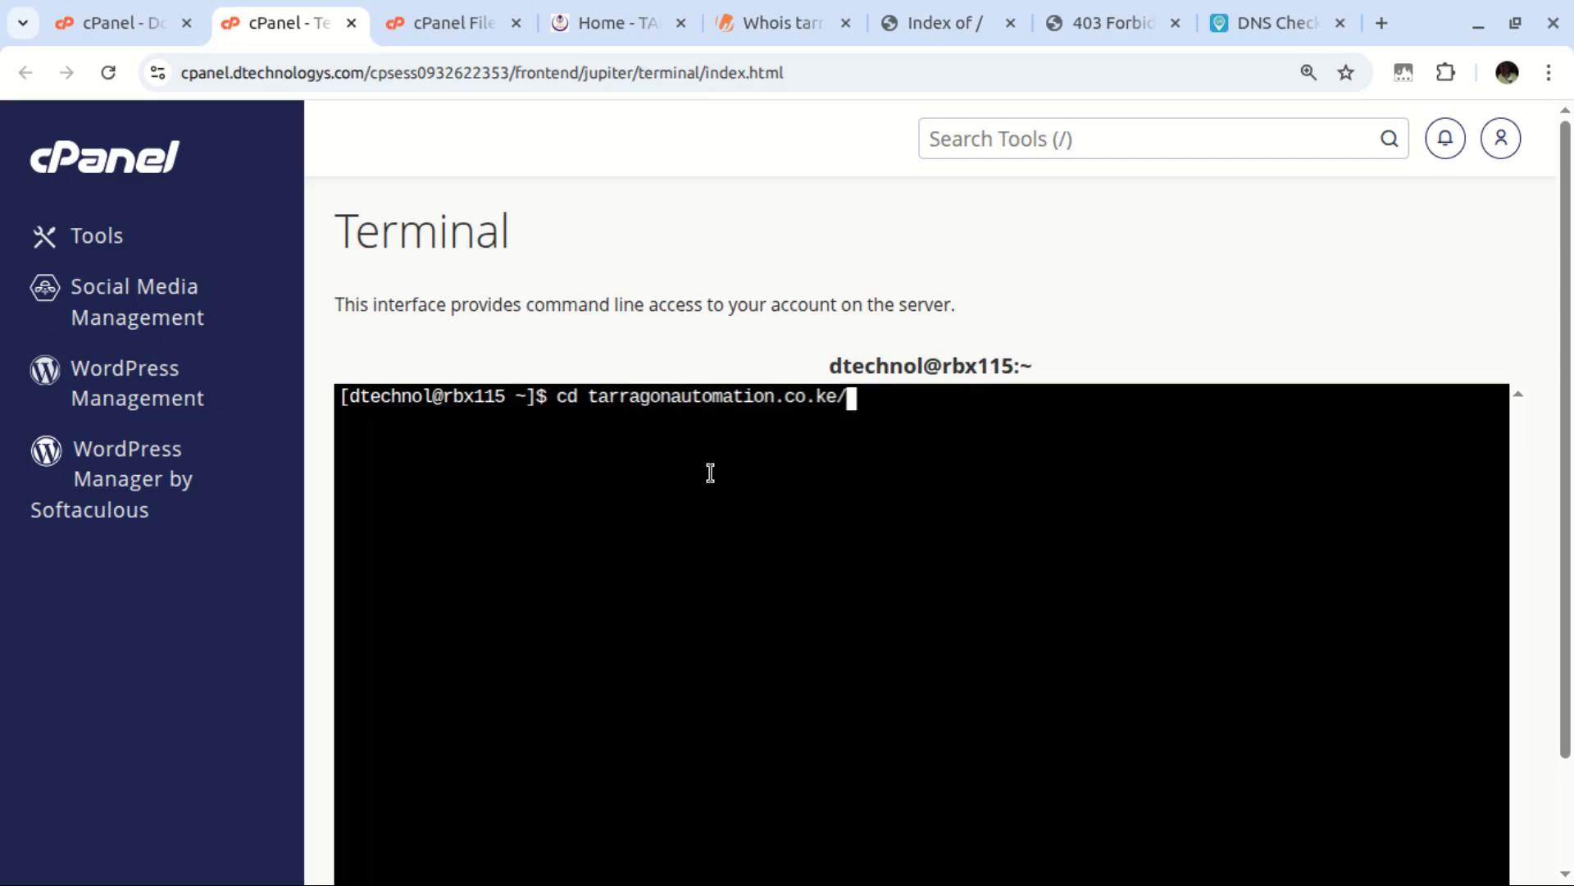
pyautogui.press('Return')
# Print wp-config.php with cat and select the DB_NAME database name for copying
pyautogui.write('cat ')
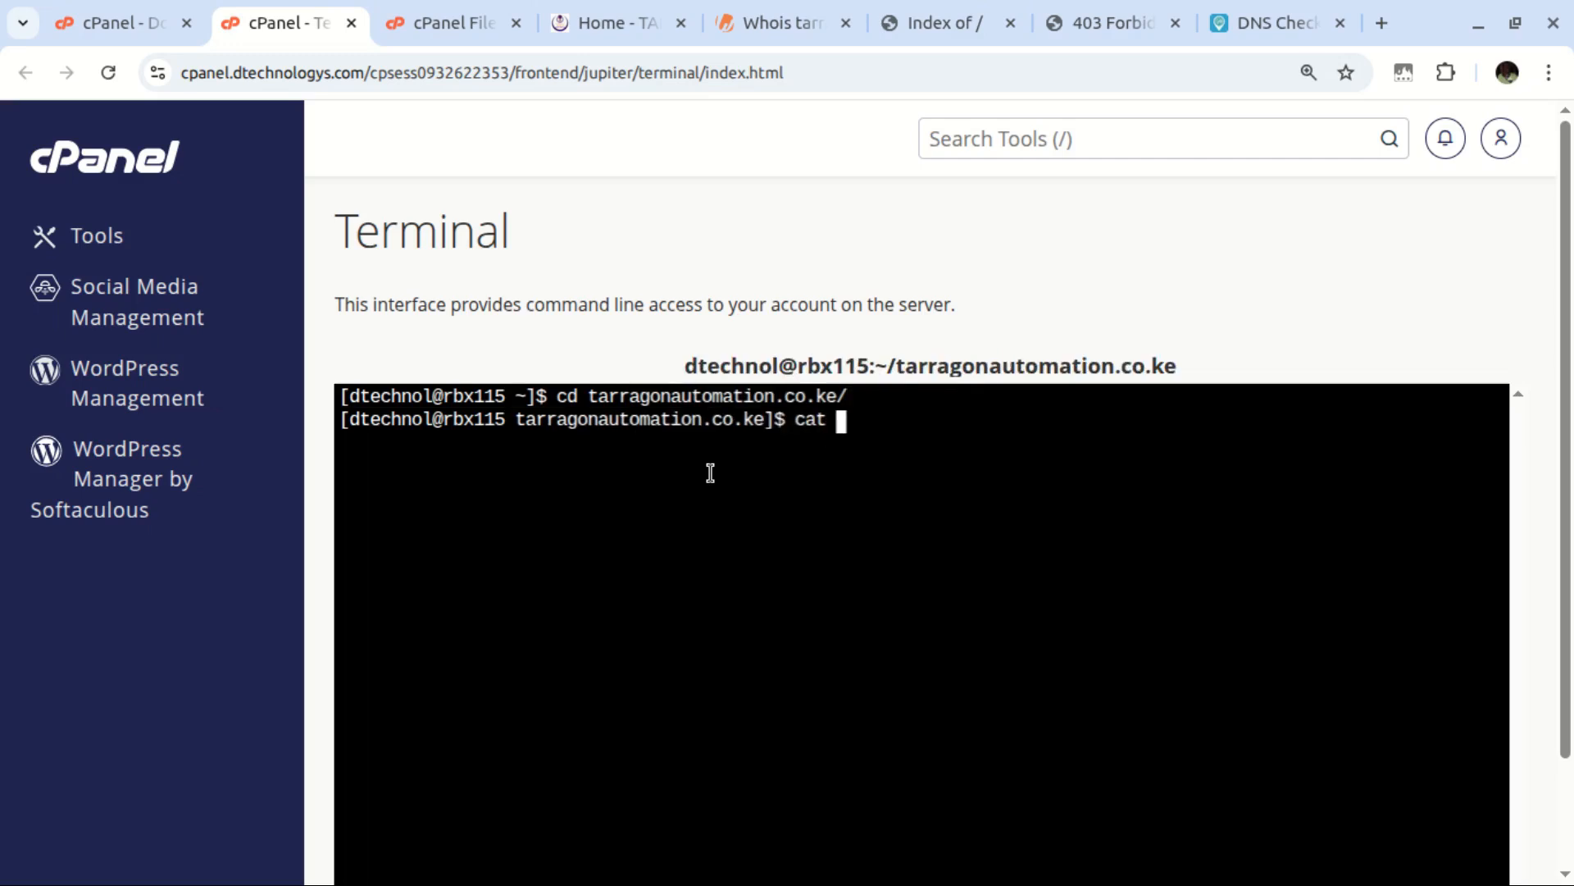
pyautogui.write('wp-c')
pyautogui.press('Tab')
pyautogui.write('.')
pyautogui.press('Tab')
pyautogui.press('Return')
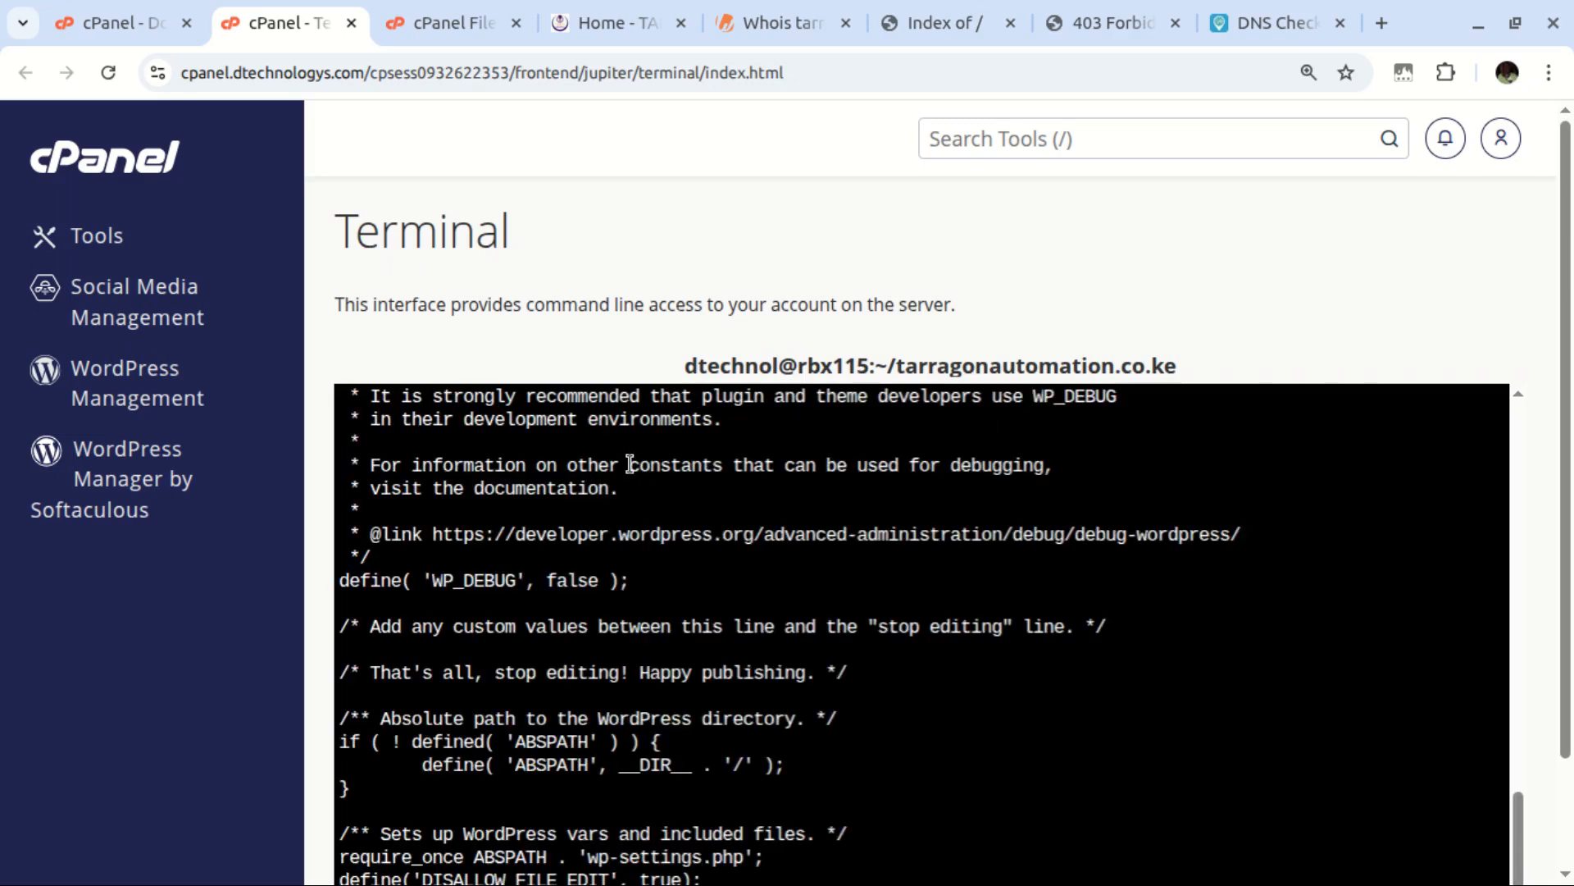
pyautogui.scroll(5, 678, 693)
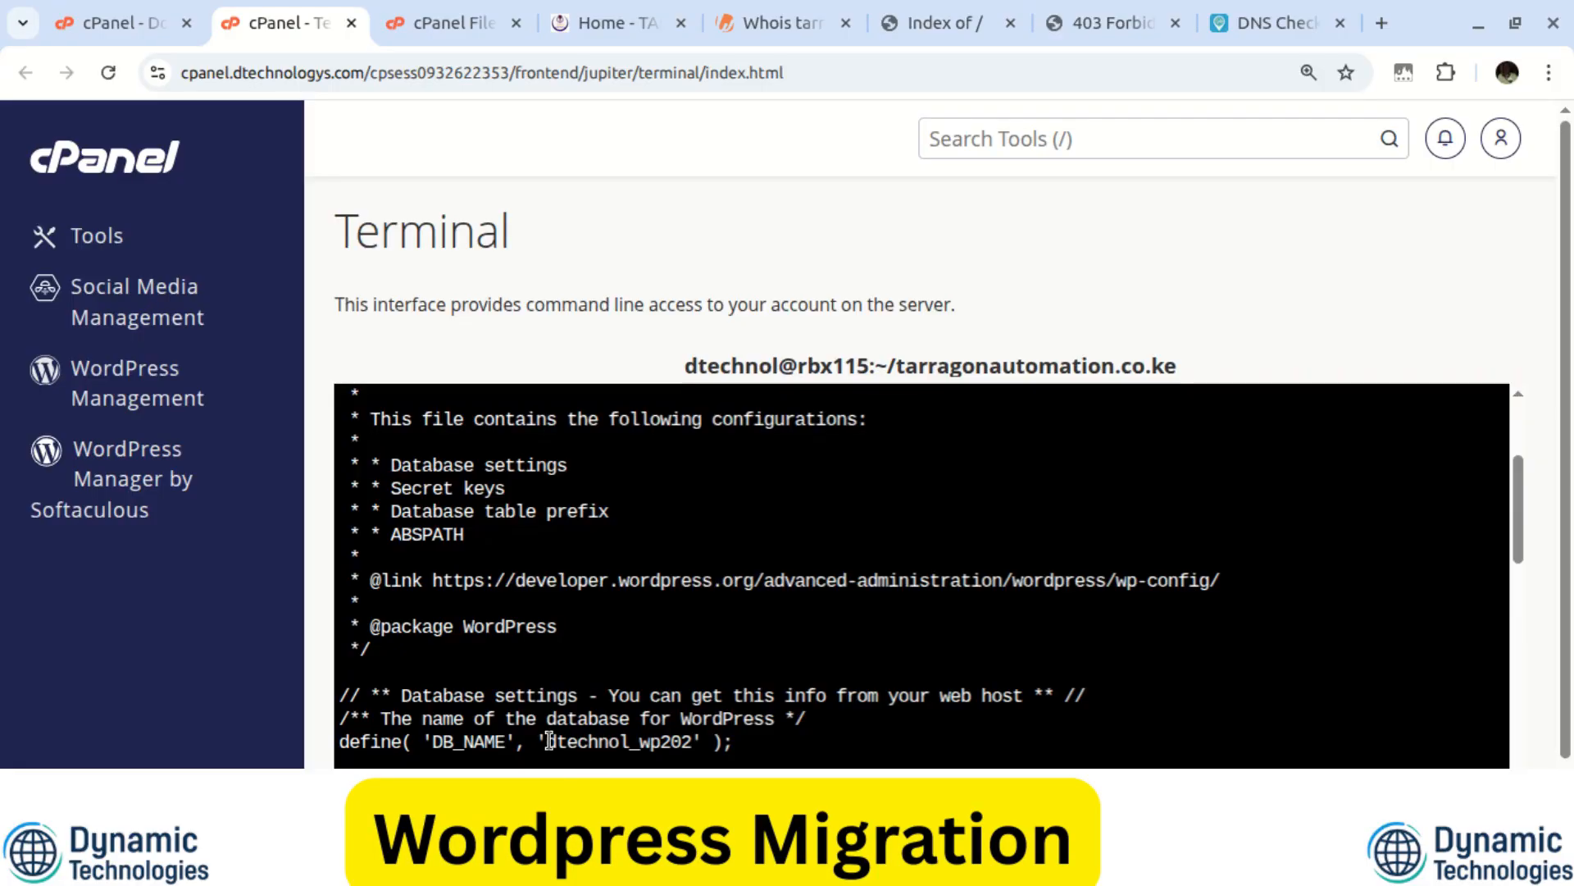
pyautogui.moveTo(548, 740); pyautogui.dragTo(688, 737)
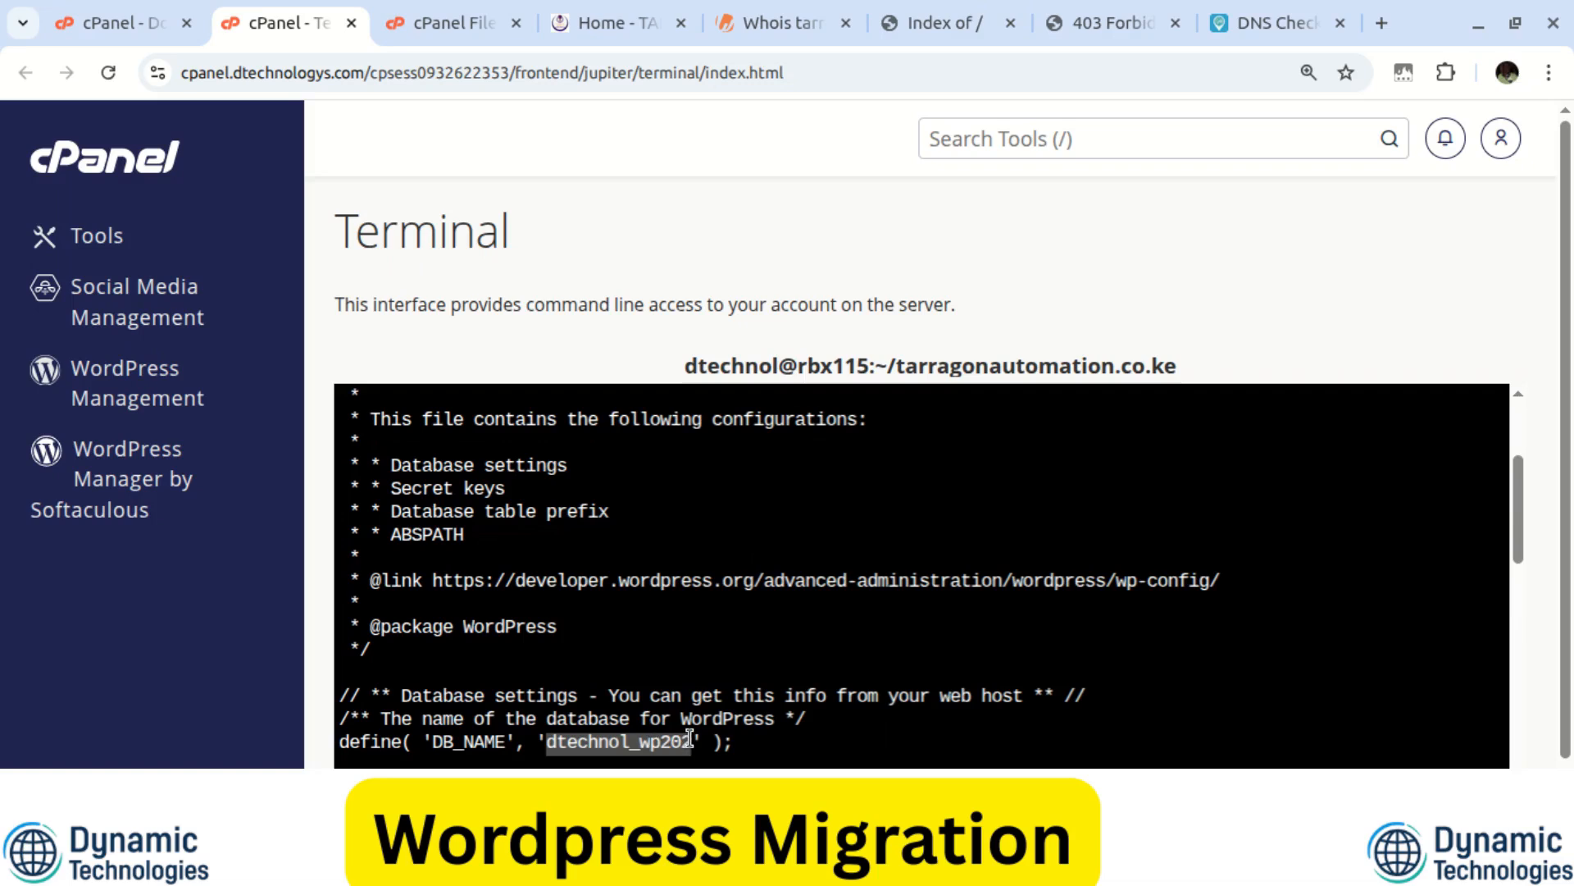
pyautogui.rightClick(613, 742)
# Copy the database name and open phpMyAdmin in a new tab from a 'php' tool search
pyautogui.click(693, 202)
pyautogui.click(123, 22)
pyautogui.hotkey('ctrl', 'a')
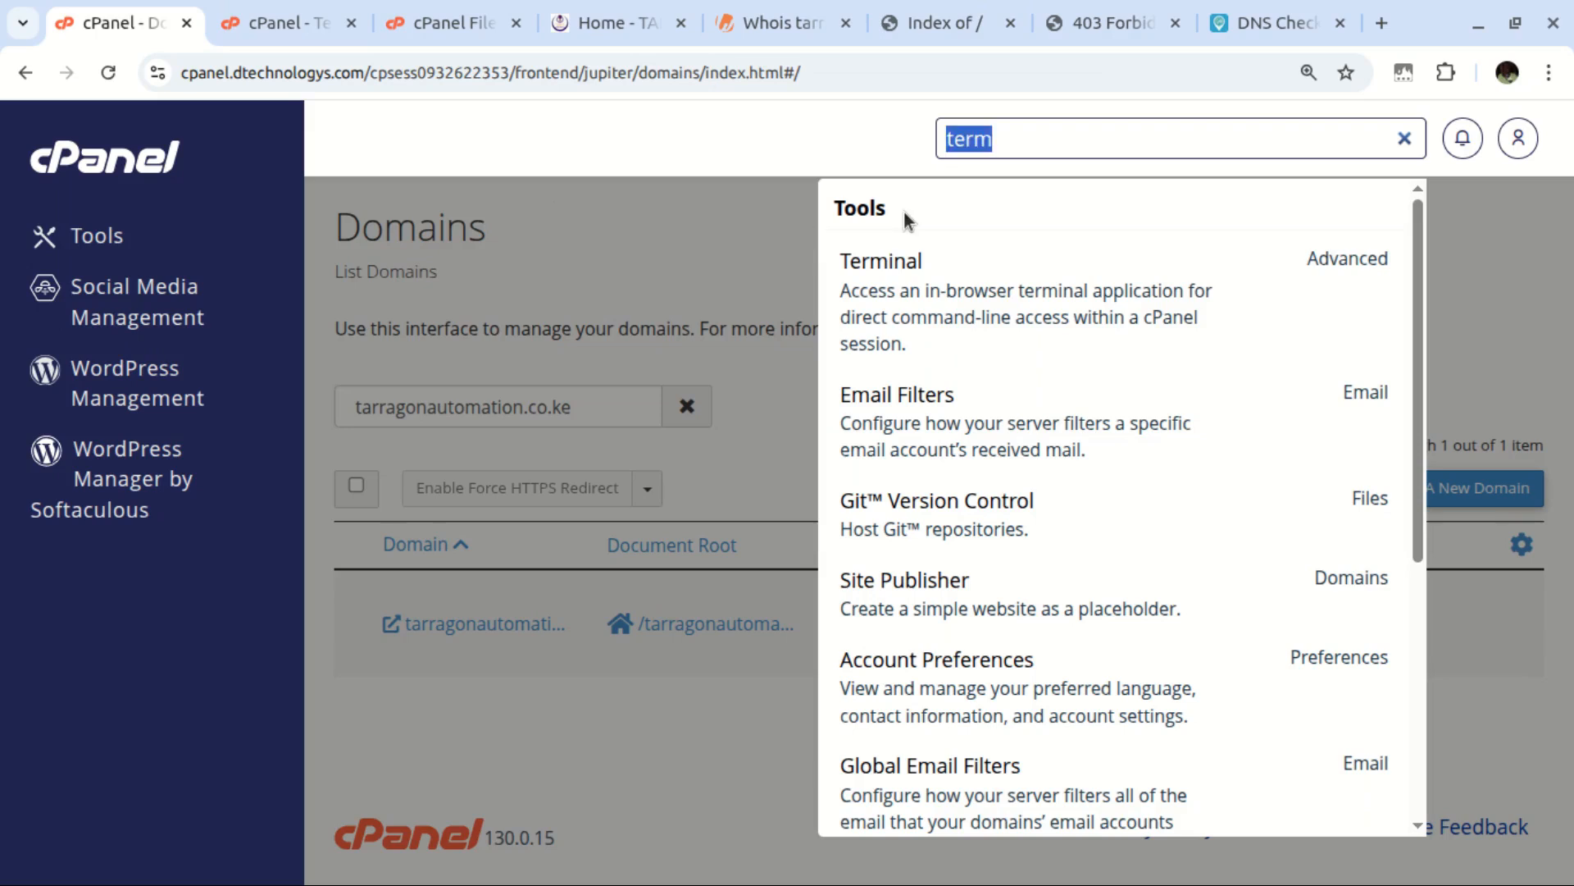
pyautogui.write('php')
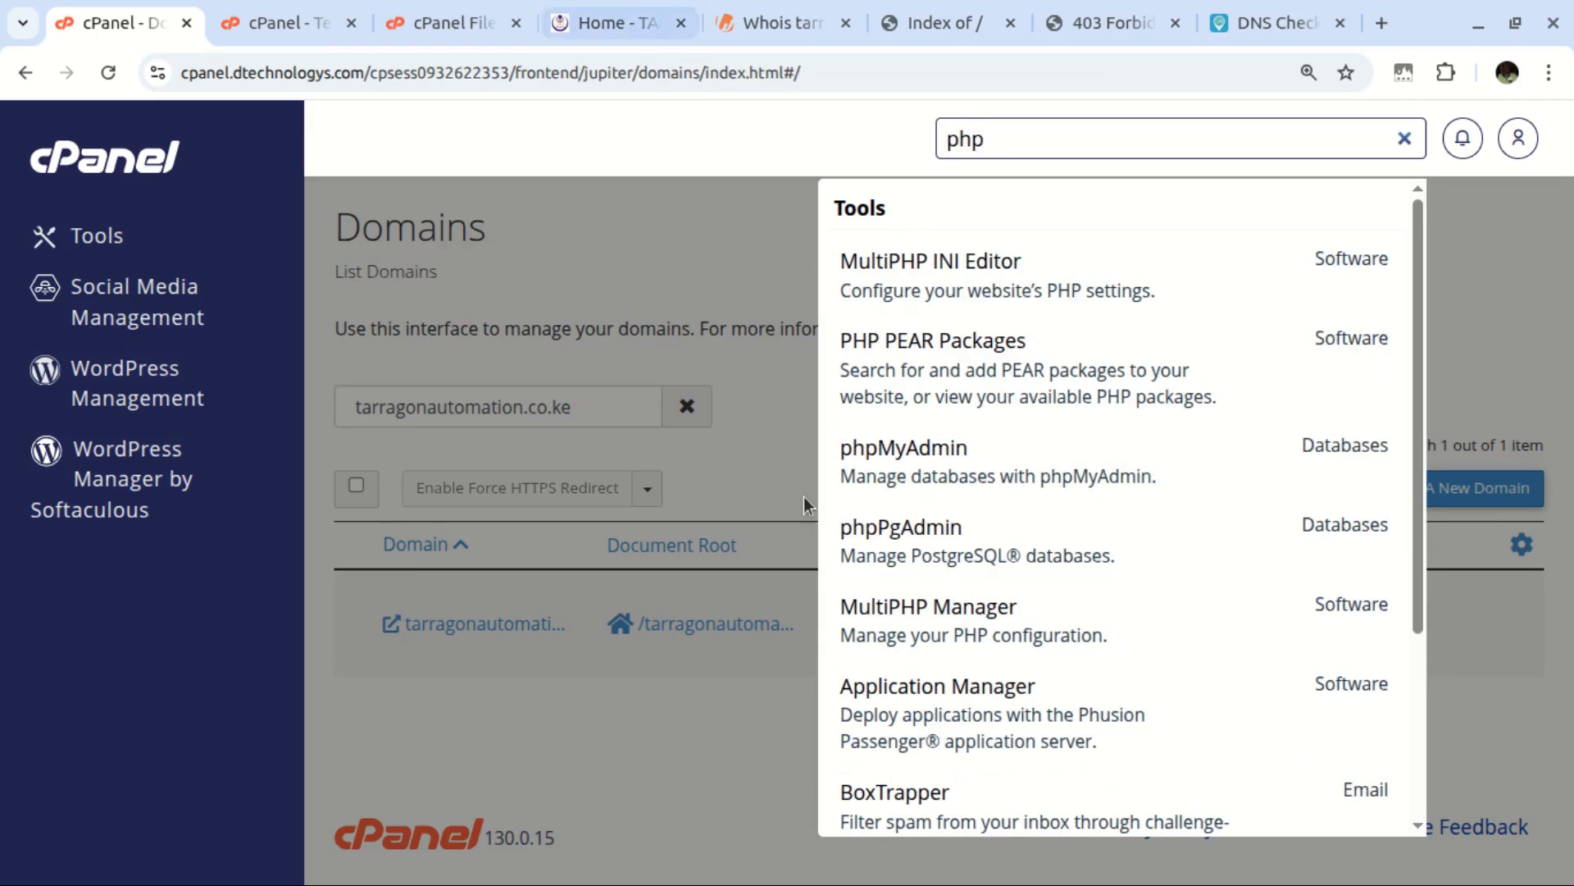
pyautogui.middleClick(894, 471)
pyautogui.click(242, 9)
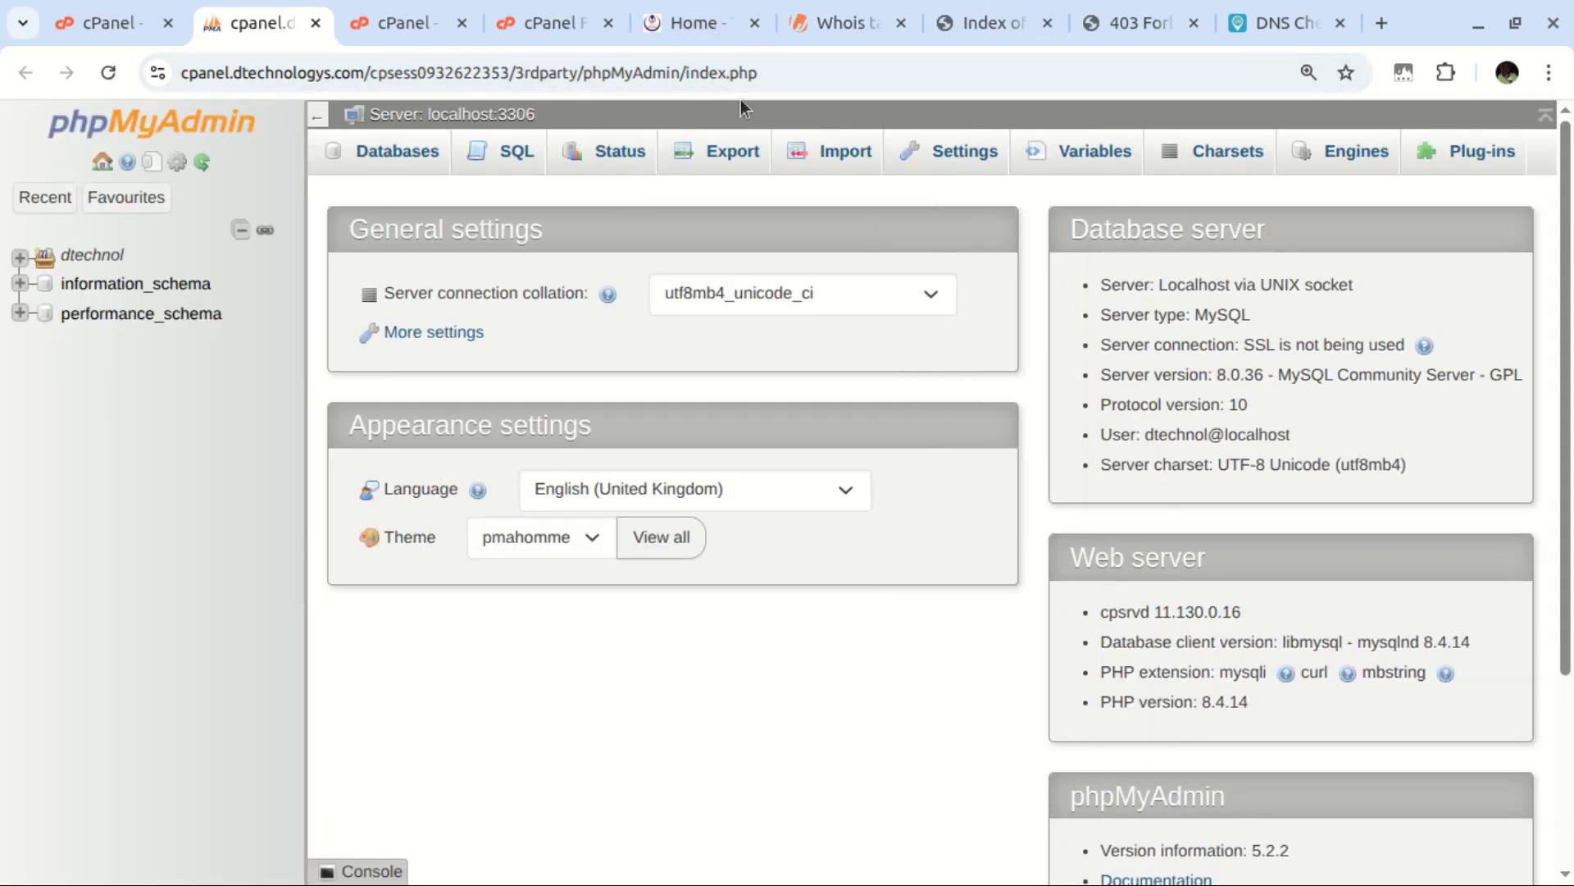
# Expand the dtechnol databases in phpMyAdmin and find dtechnol_wp202 with the in-page search
pyautogui.click(710, 24)
pyautogui.click(987, 24)
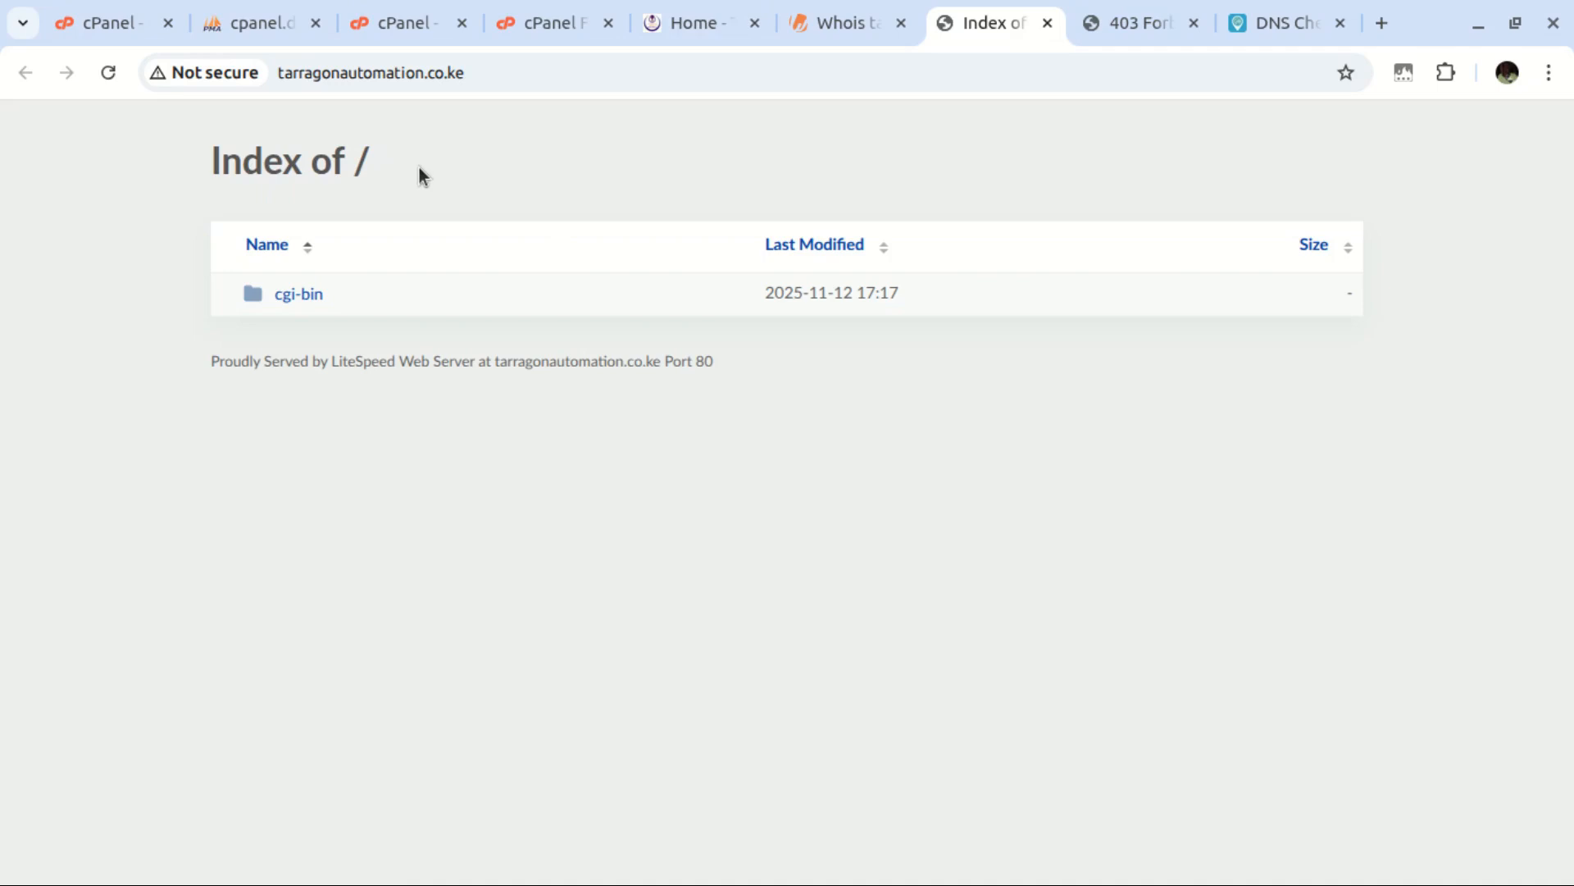
pyautogui.click(246, 23)
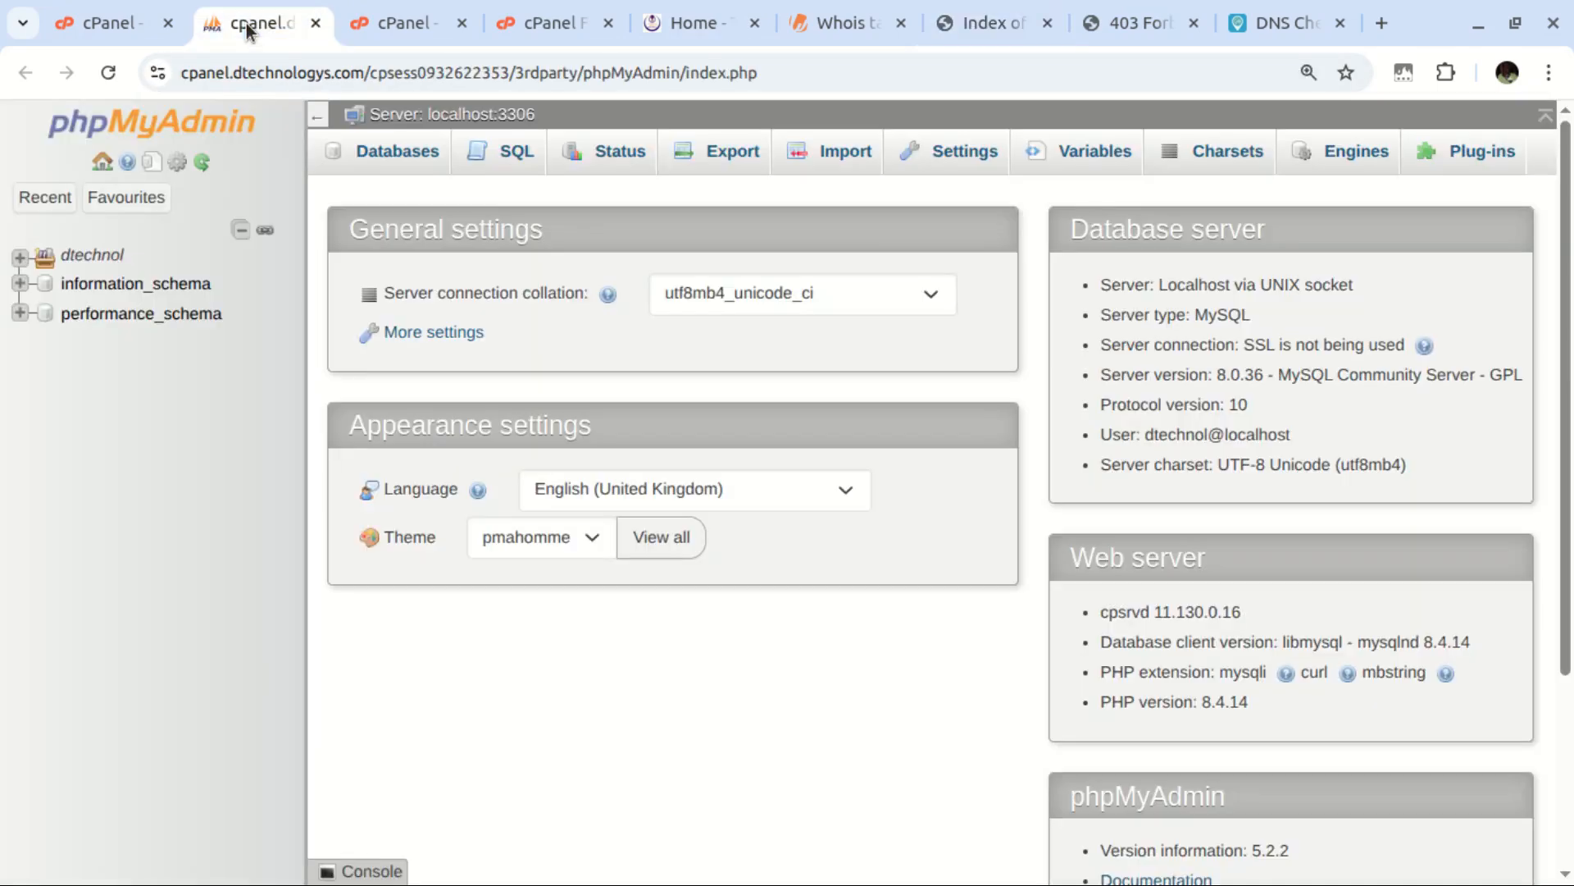
pyautogui.click(20, 257)
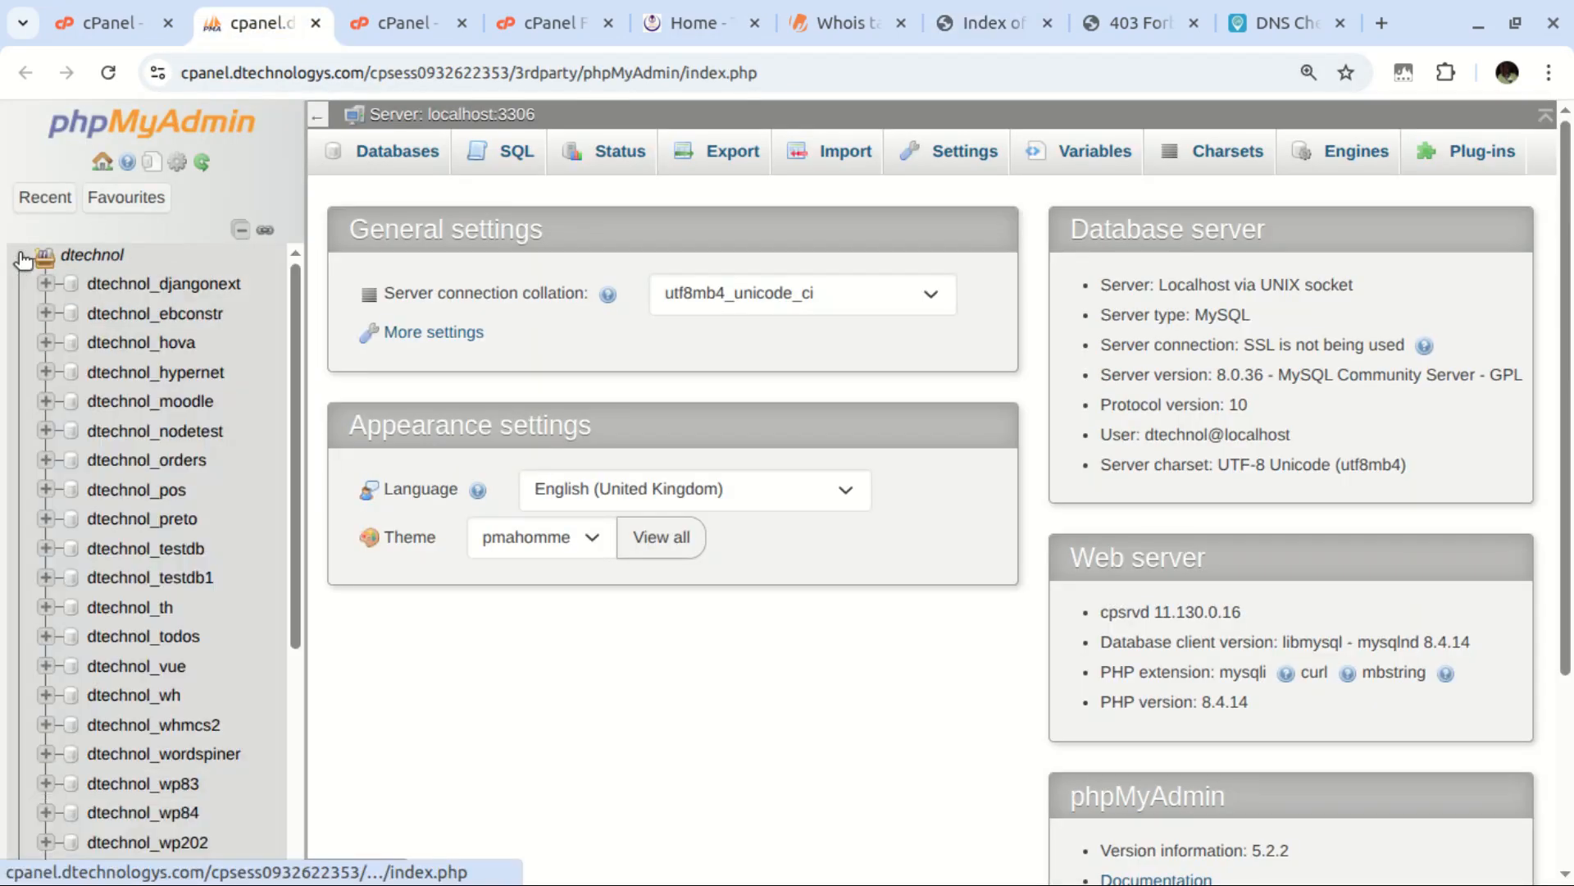
pyautogui.hotkey('ctrl', 'f')
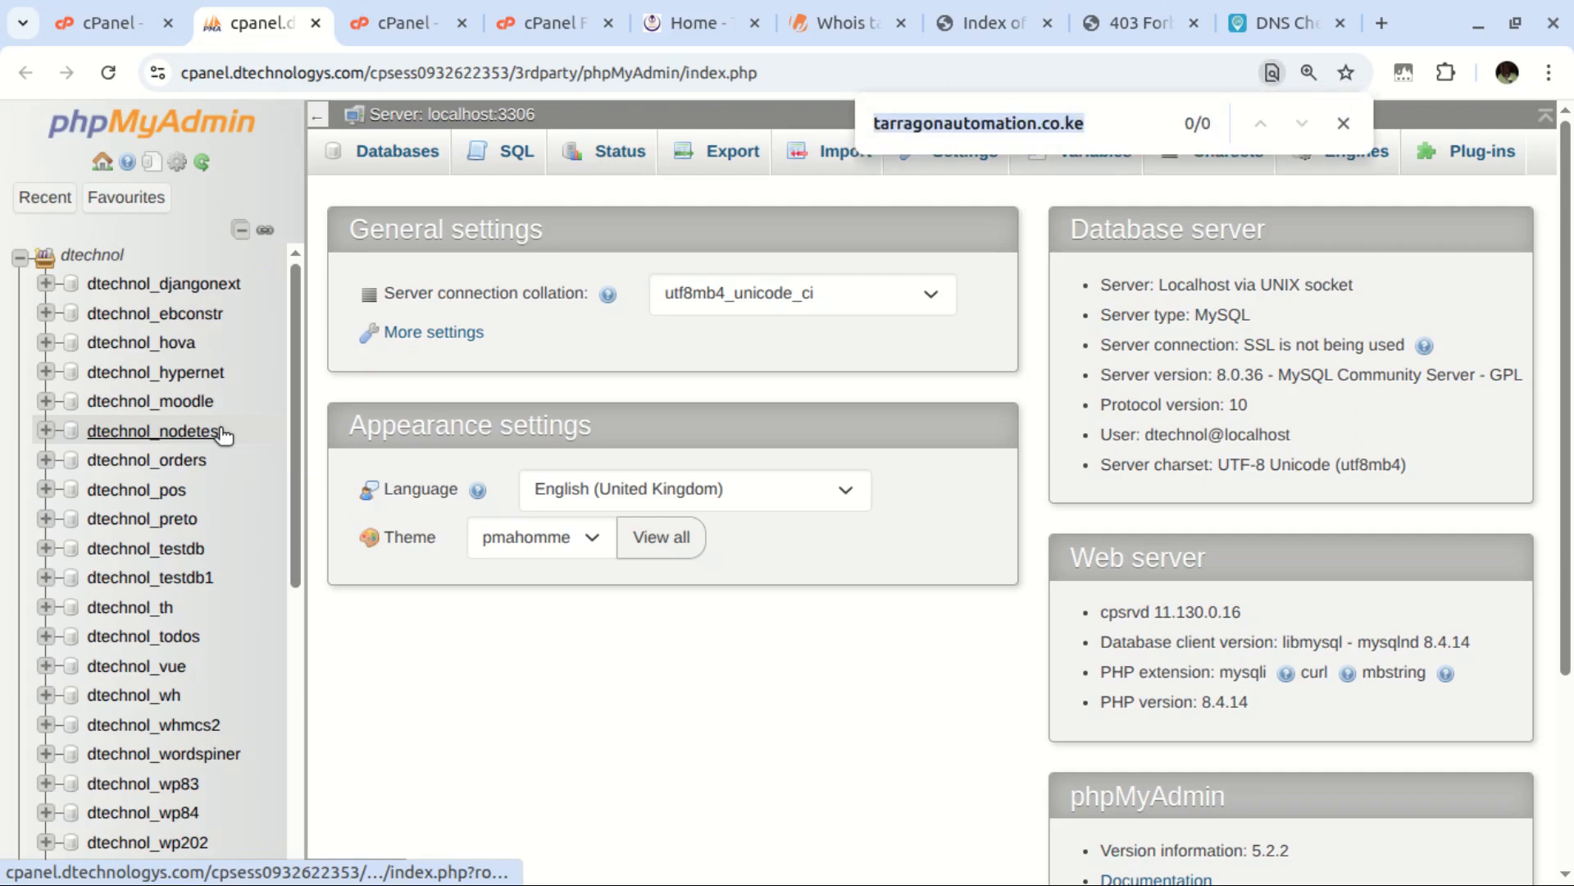
pyautogui.hotkey('ctrl', 'v')
pyautogui.scroll(-3, 131, 656)
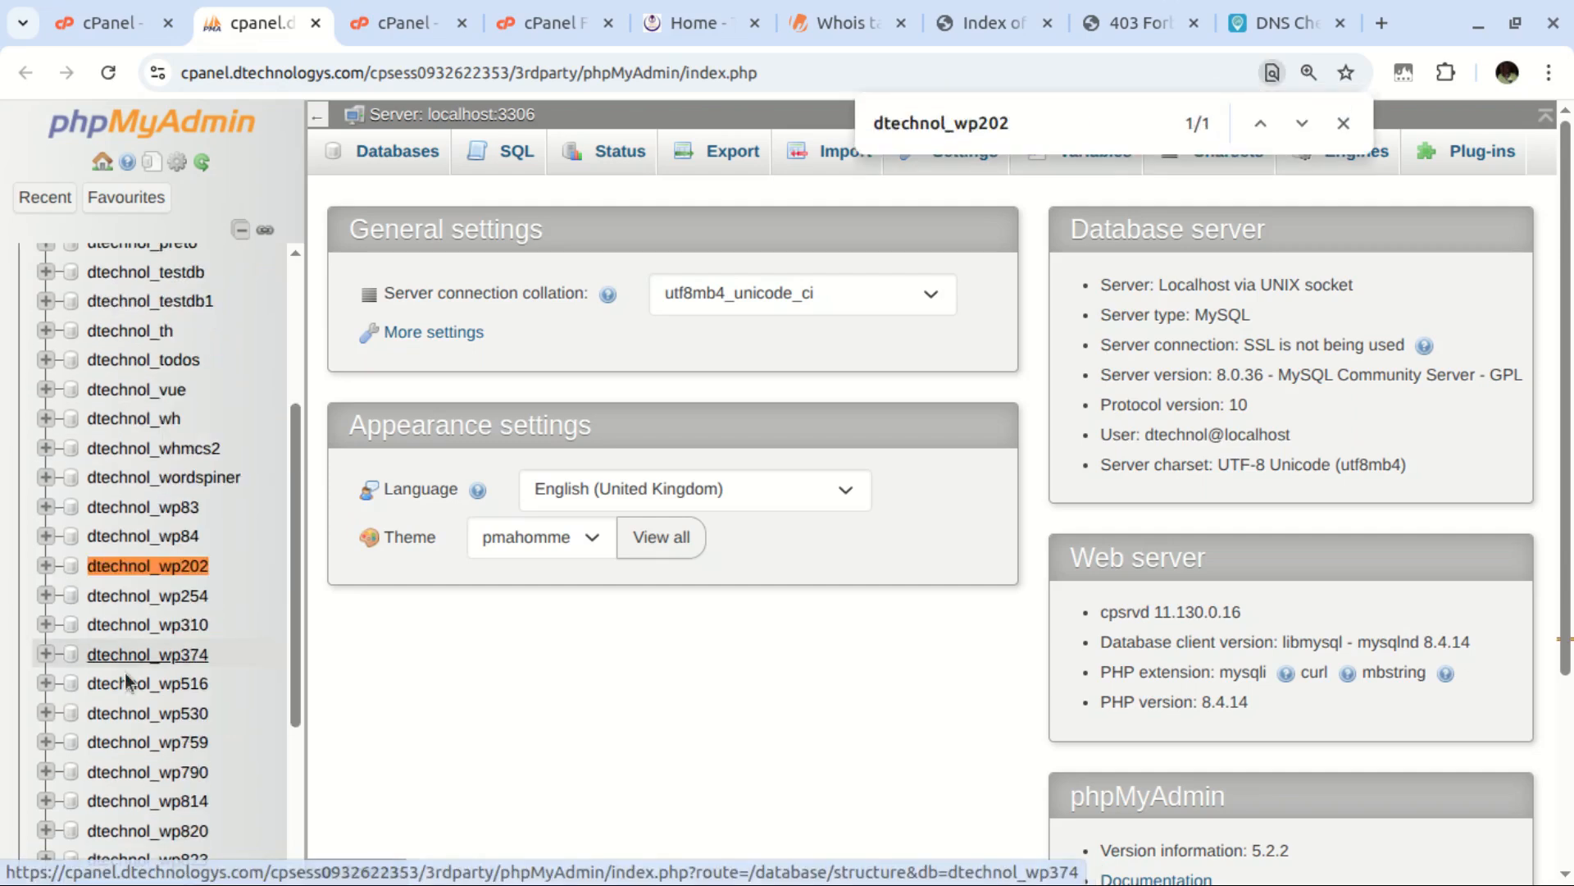
# Open the dtechnol_wp202 database and grab tarragonautomation.co.ke from the Whois tab
pyautogui.click(104, 567)
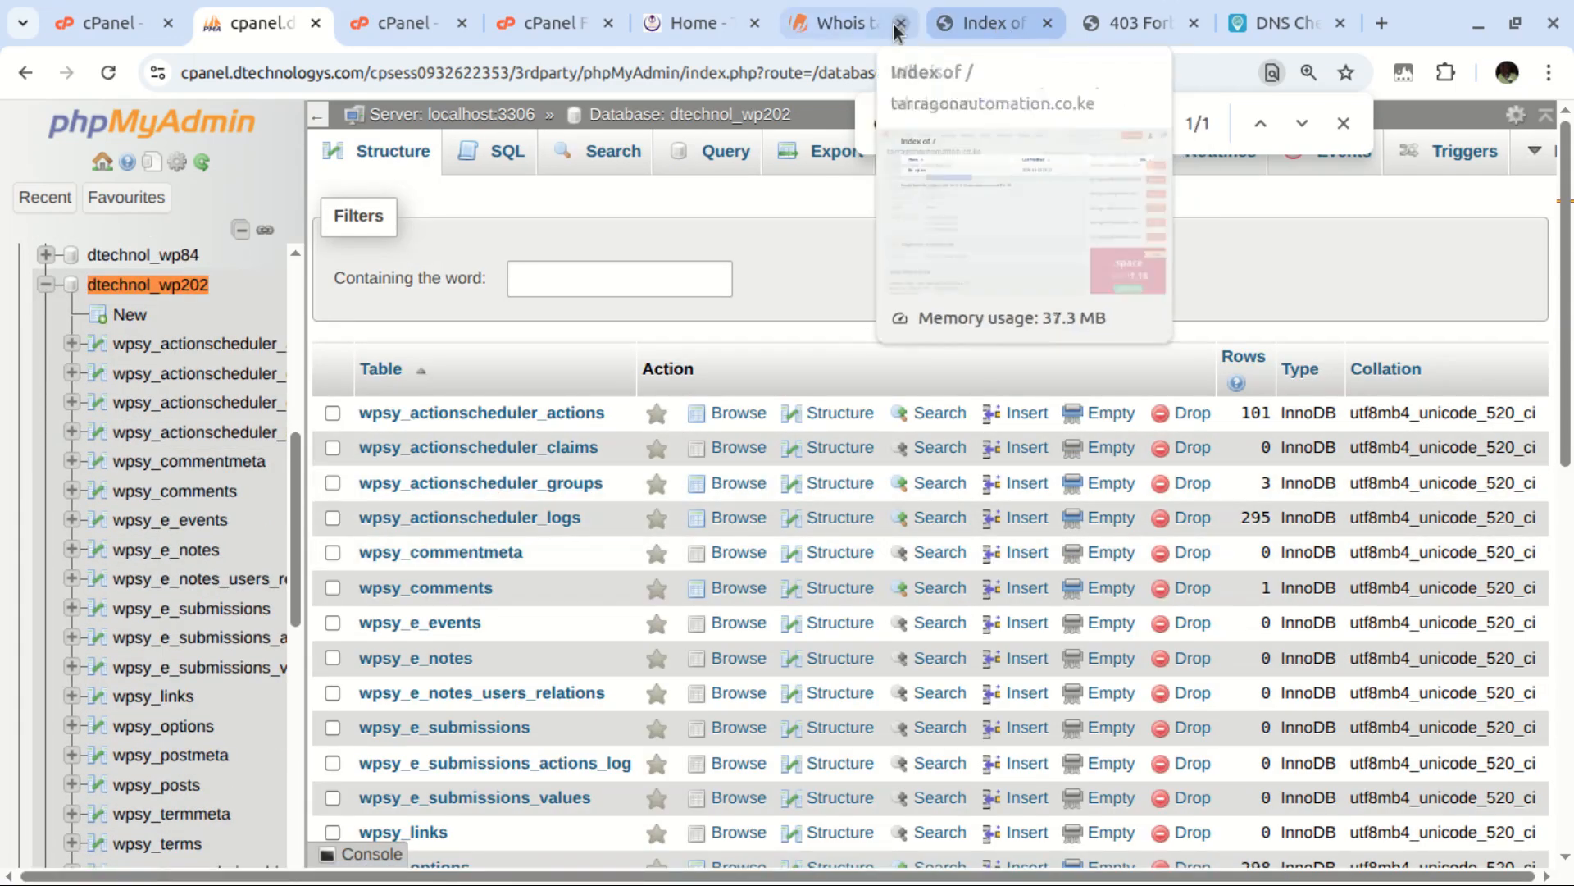
pyautogui.click(851, 31)
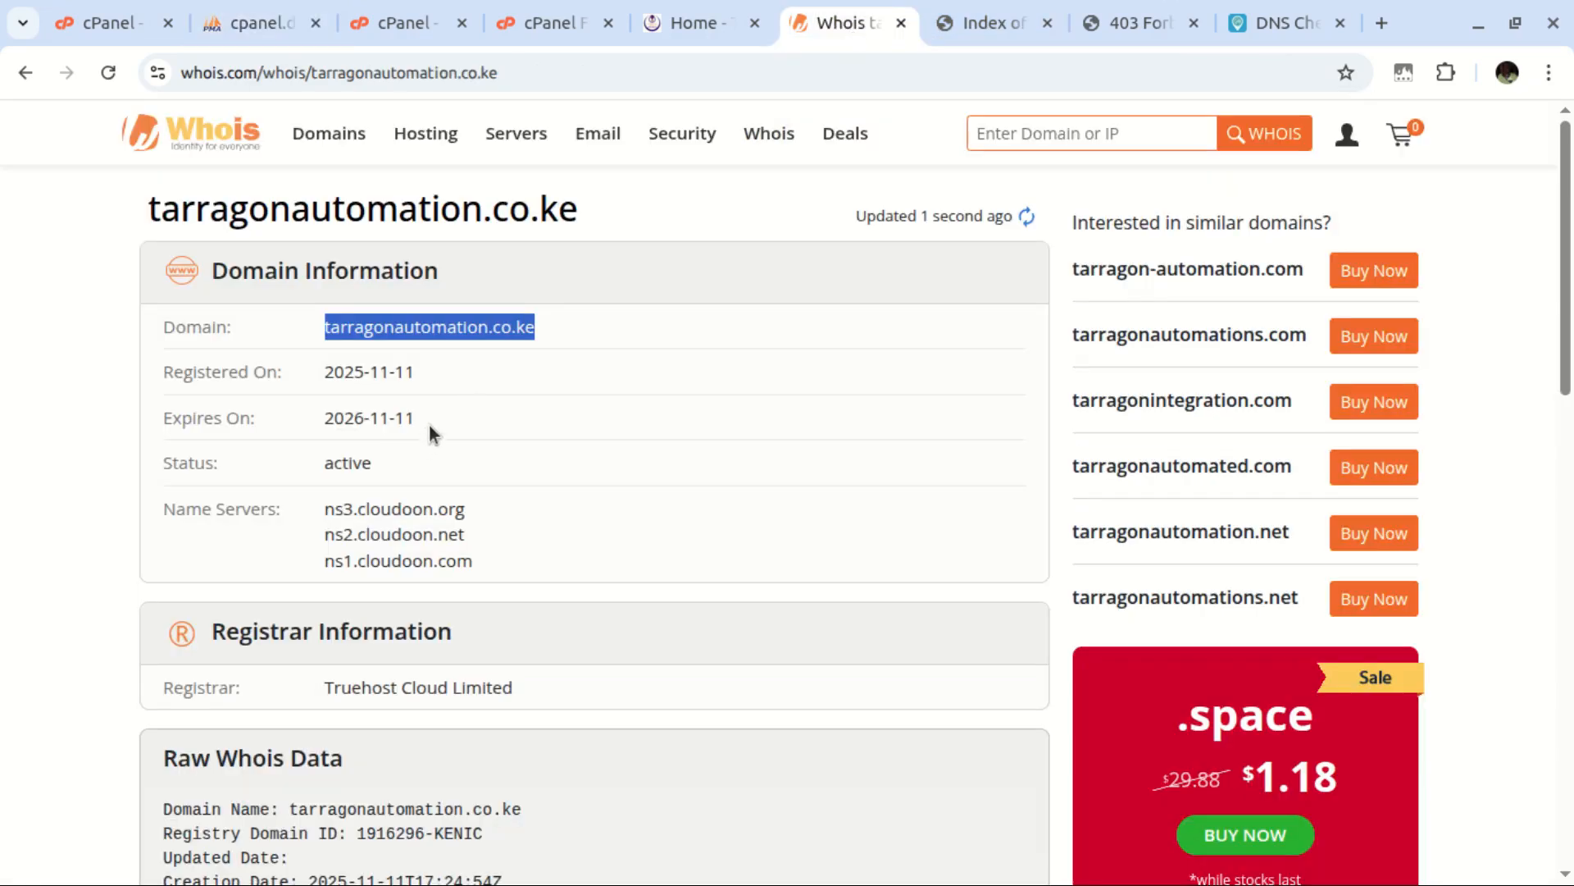
pyautogui.hotkey('ctrl', 'f')
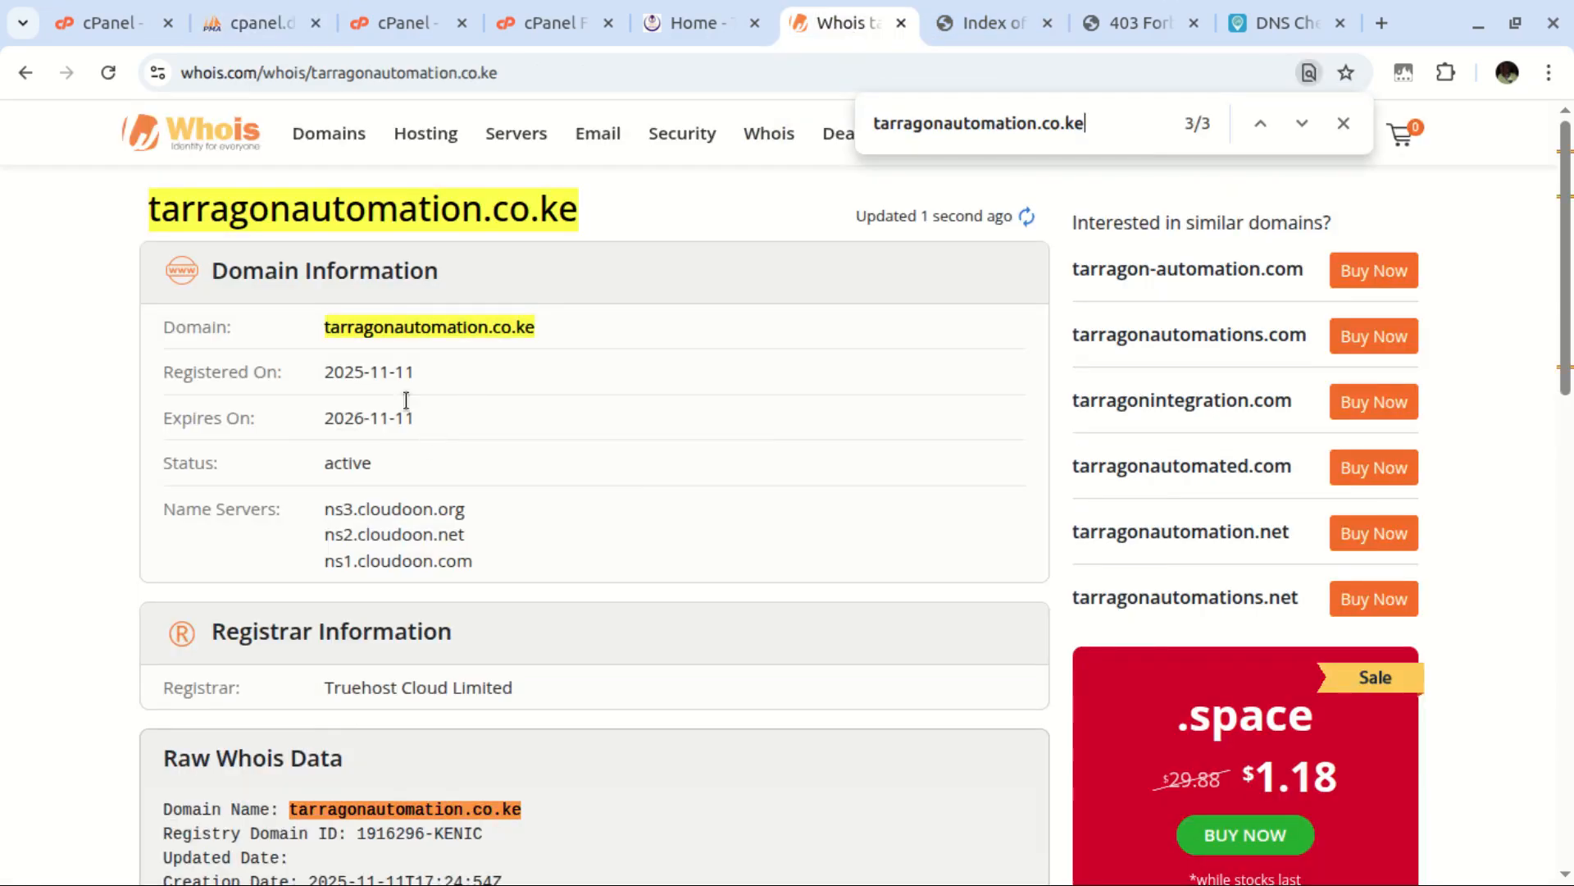
pyautogui.hotkey('ctrl', '2')
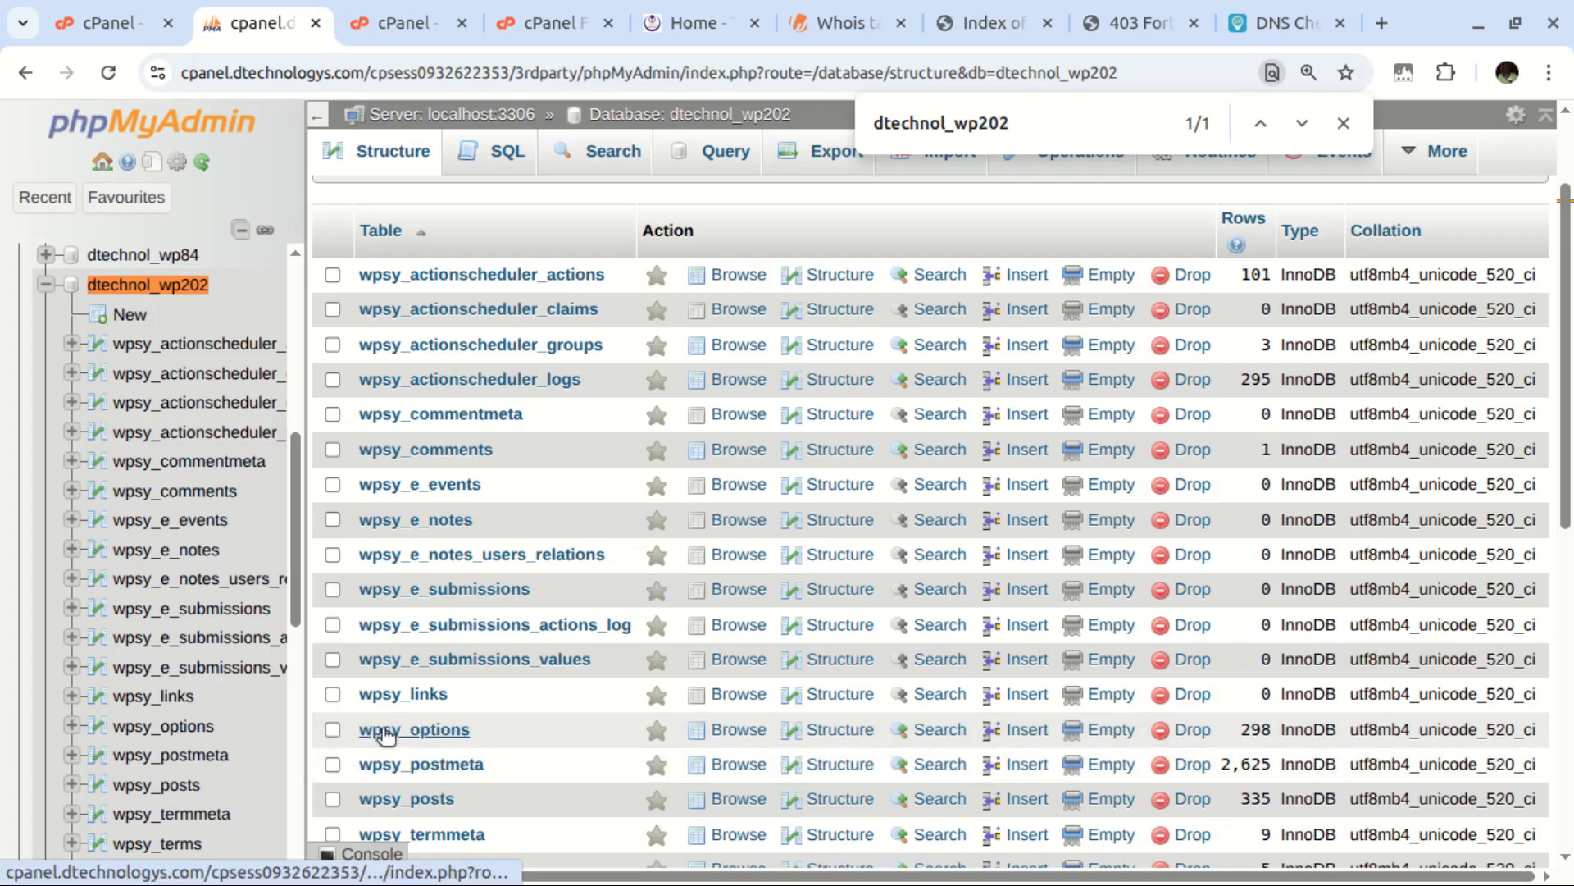
pyautogui.click(437, 732)
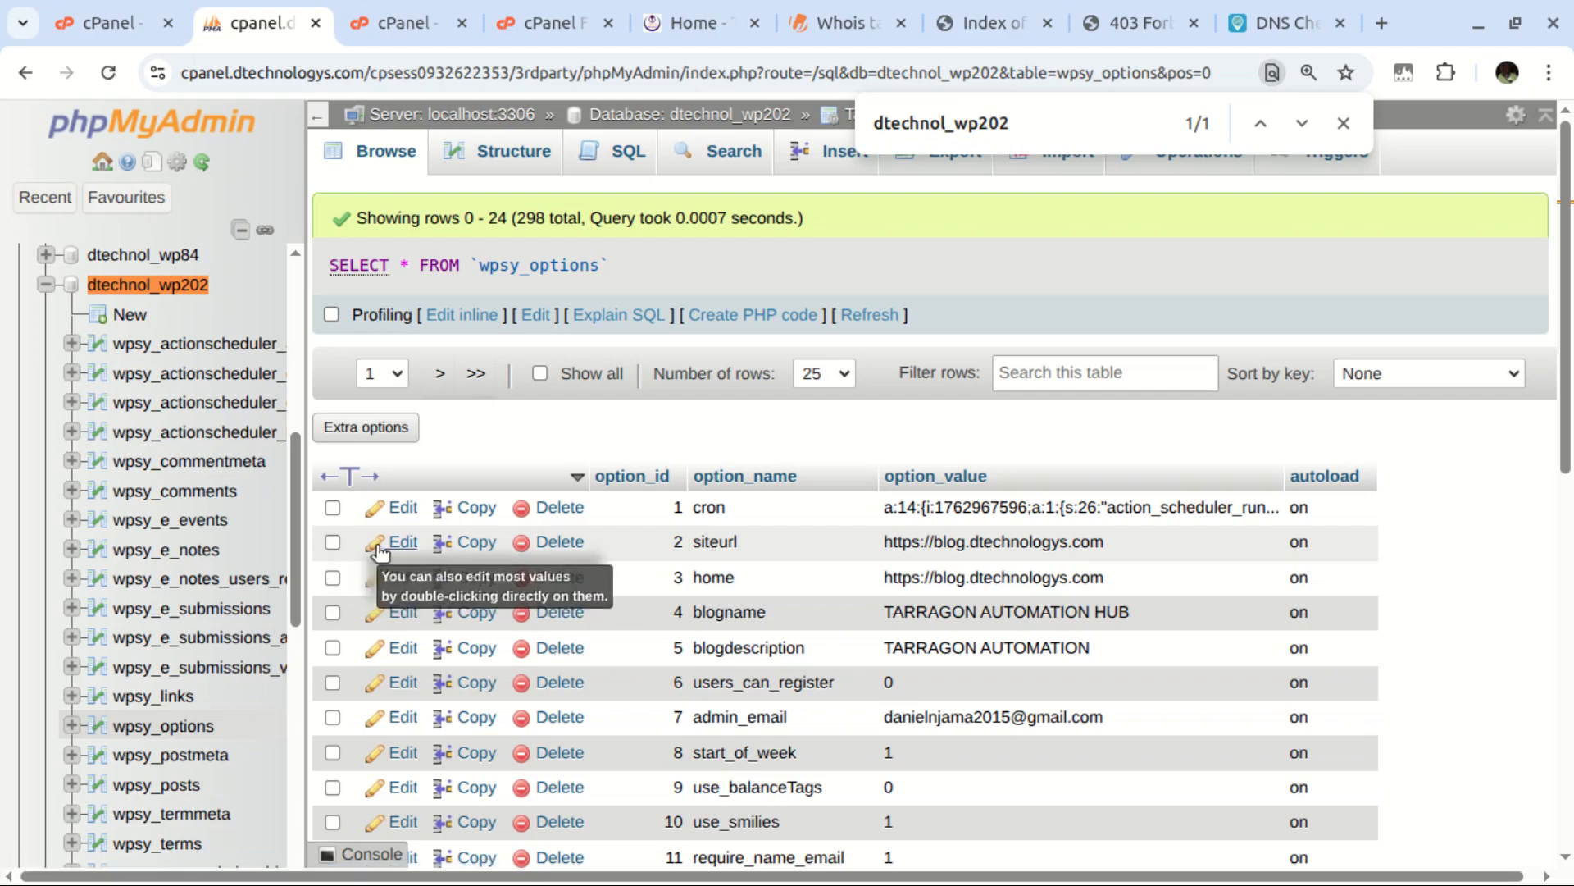
pyautogui.click(404, 543)
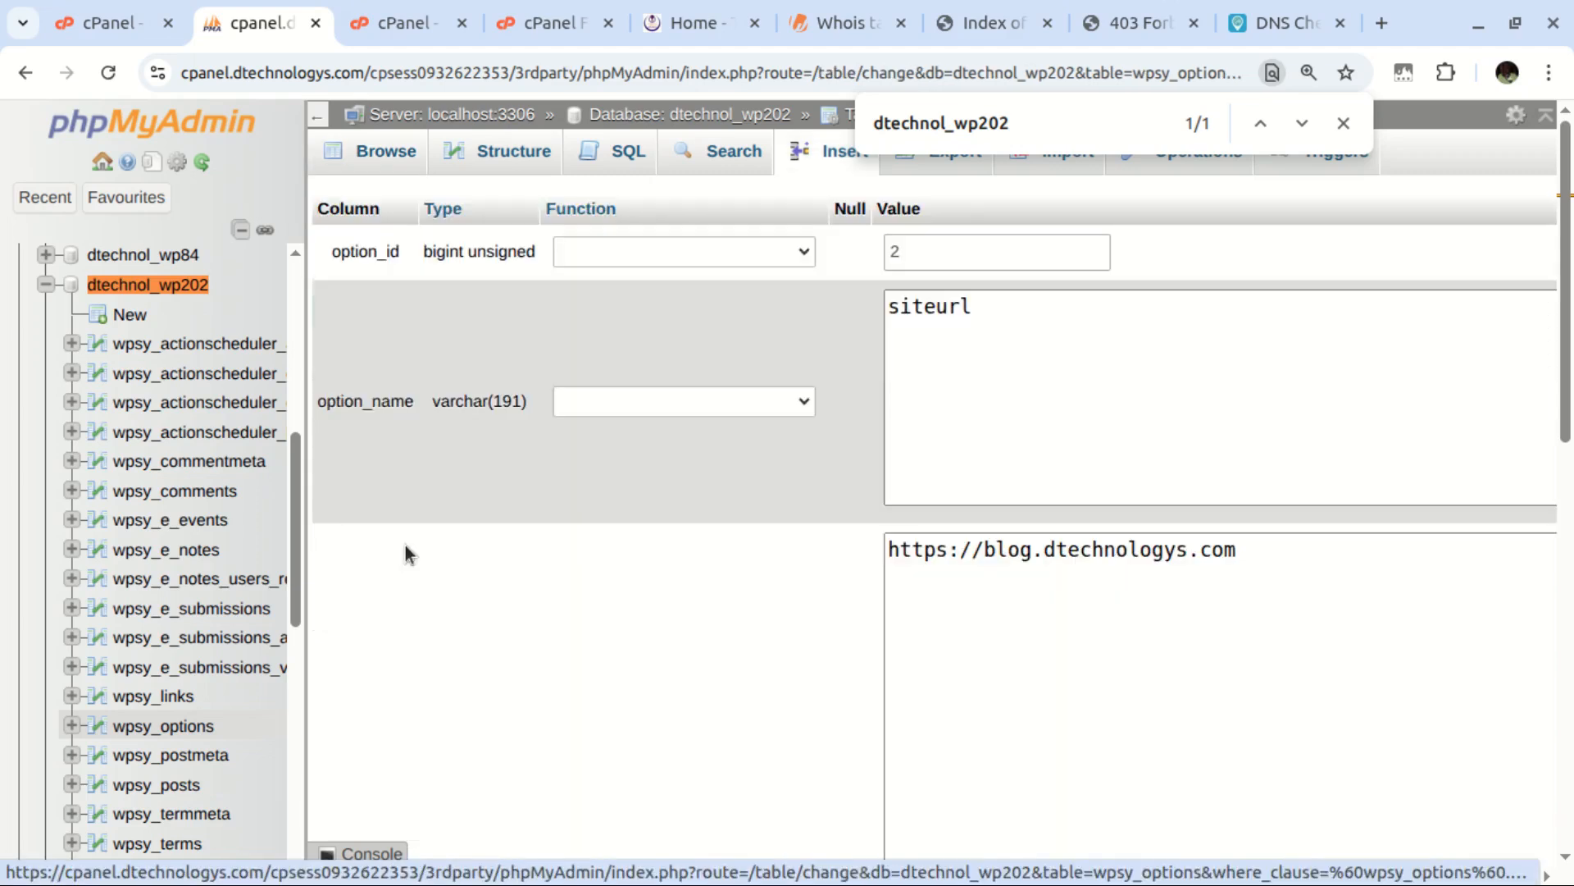
pyautogui.moveTo(1247, 551); pyautogui.dragTo(985, 564)
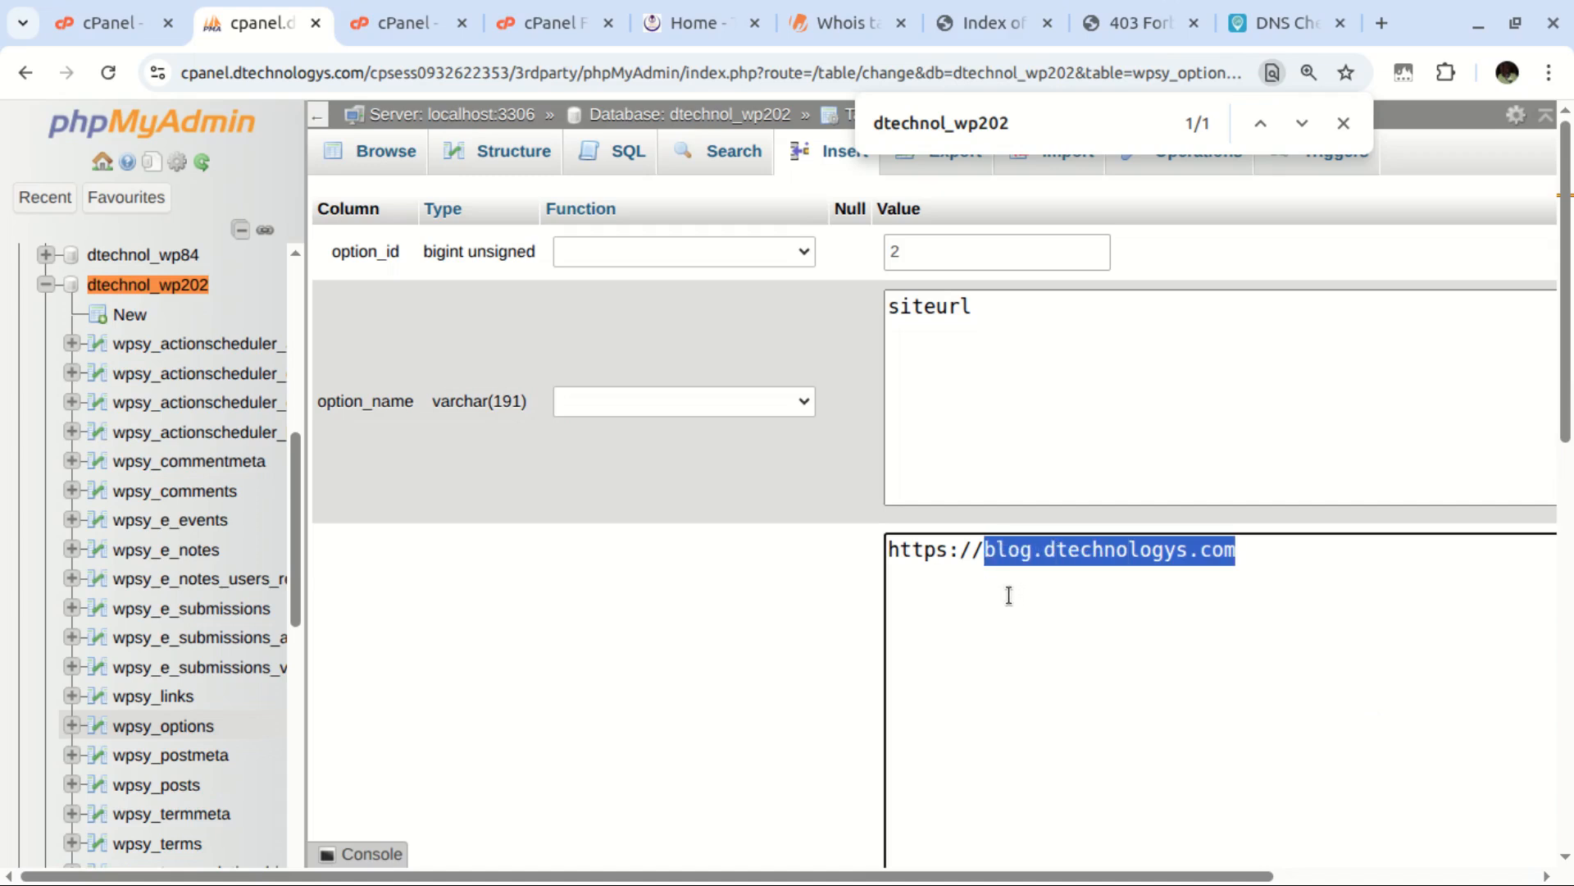
pyautogui.hotkey('ctrl', 'v')
pyautogui.click(1023, 546)
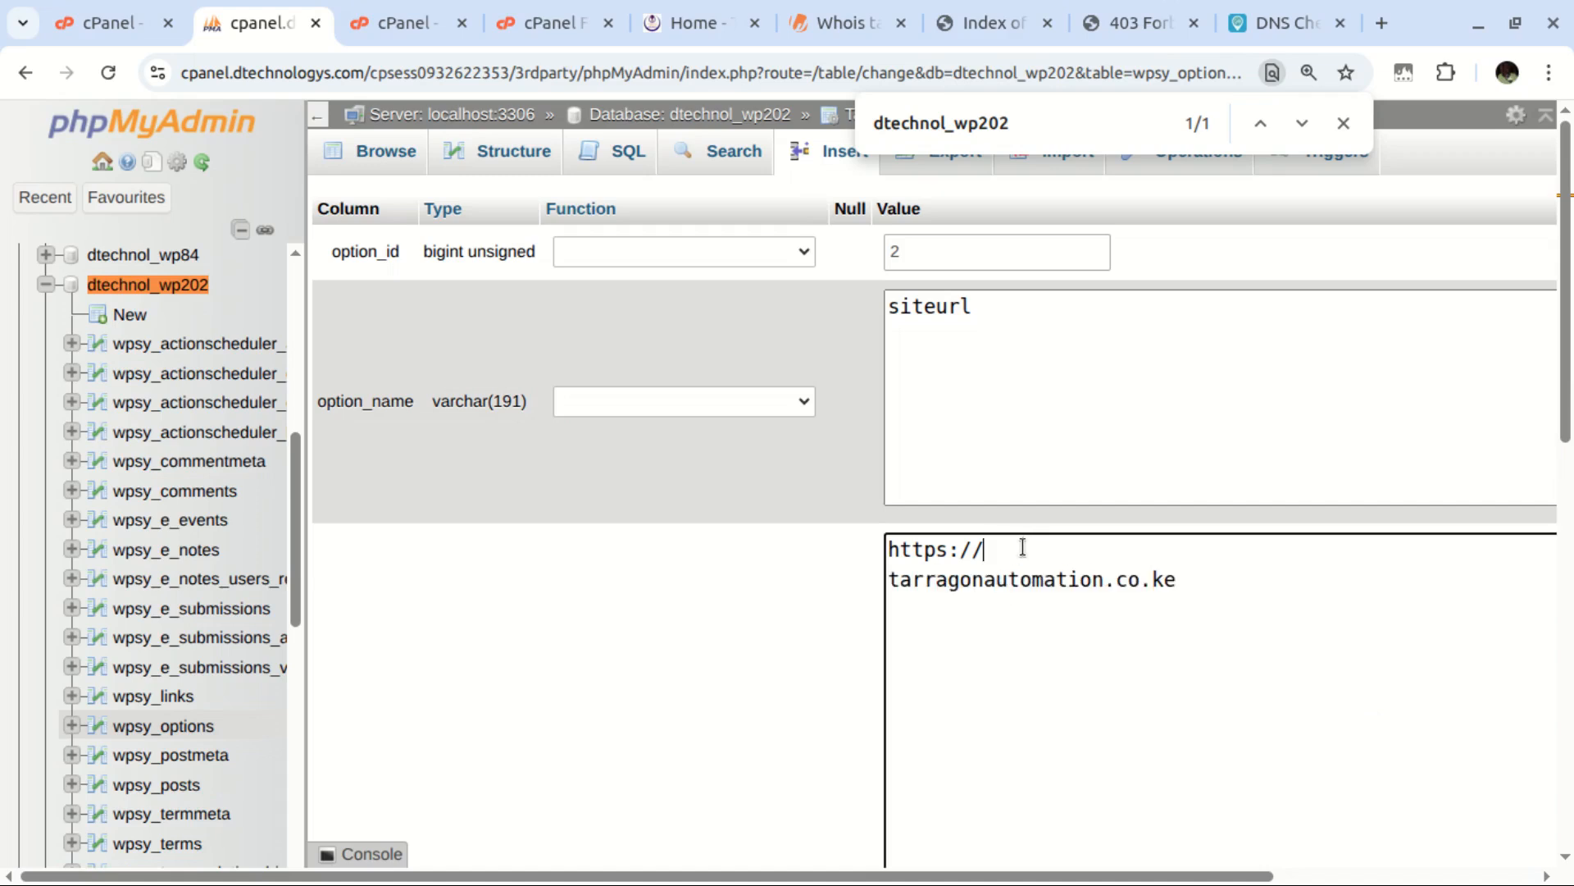
pyautogui.press('Delete')
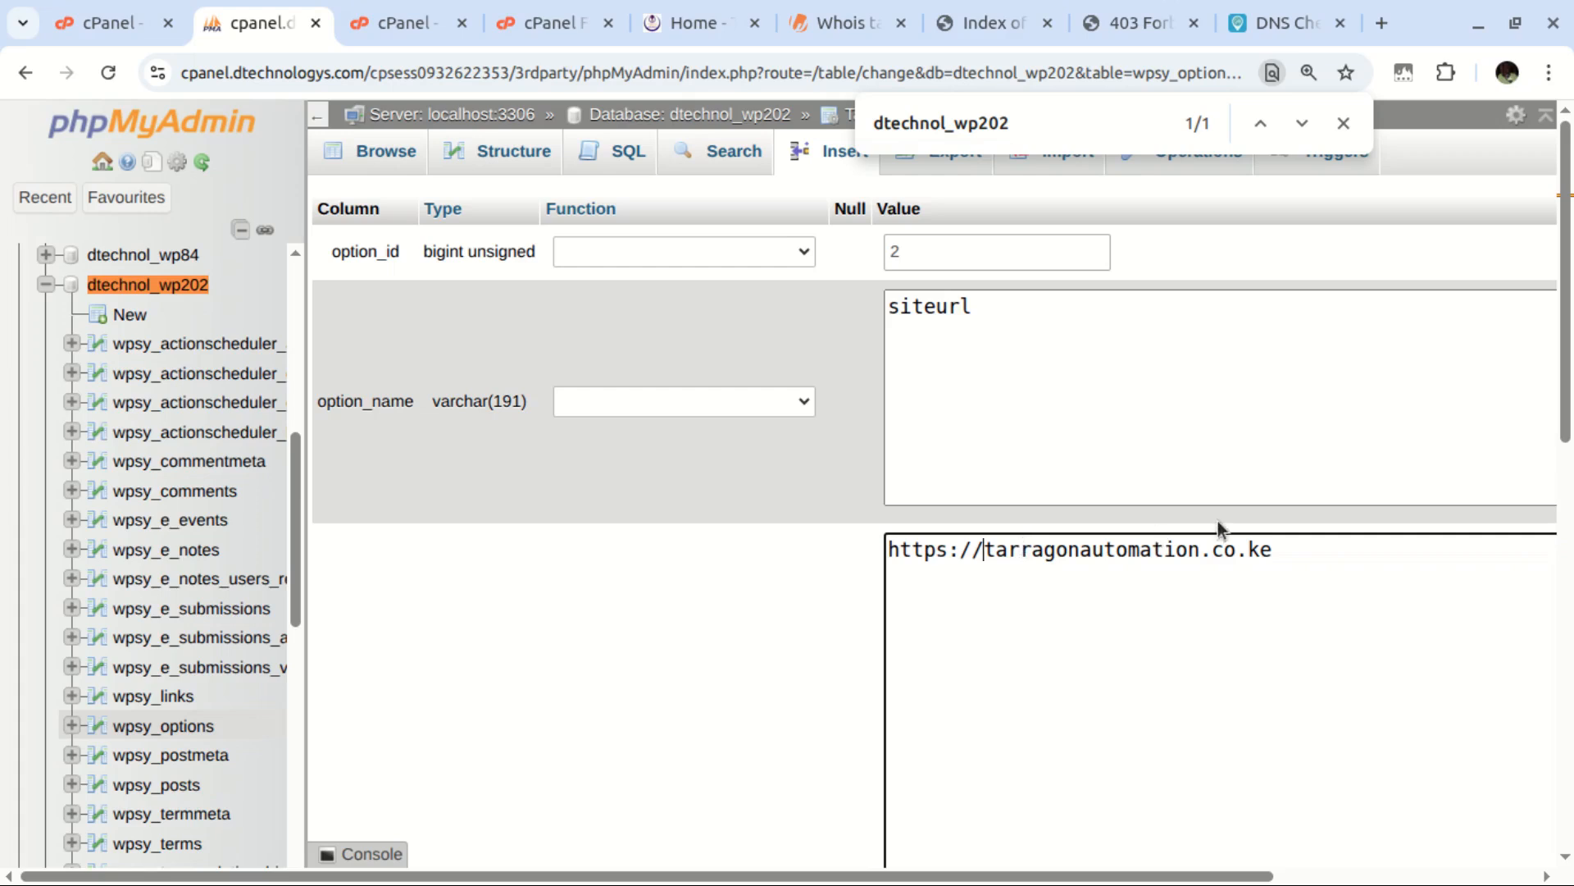
pyautogui.moveTo(1292, 547); pyautogui.dragTo(892, 550)
pyautogui.hotkey('ctrl', 'c')
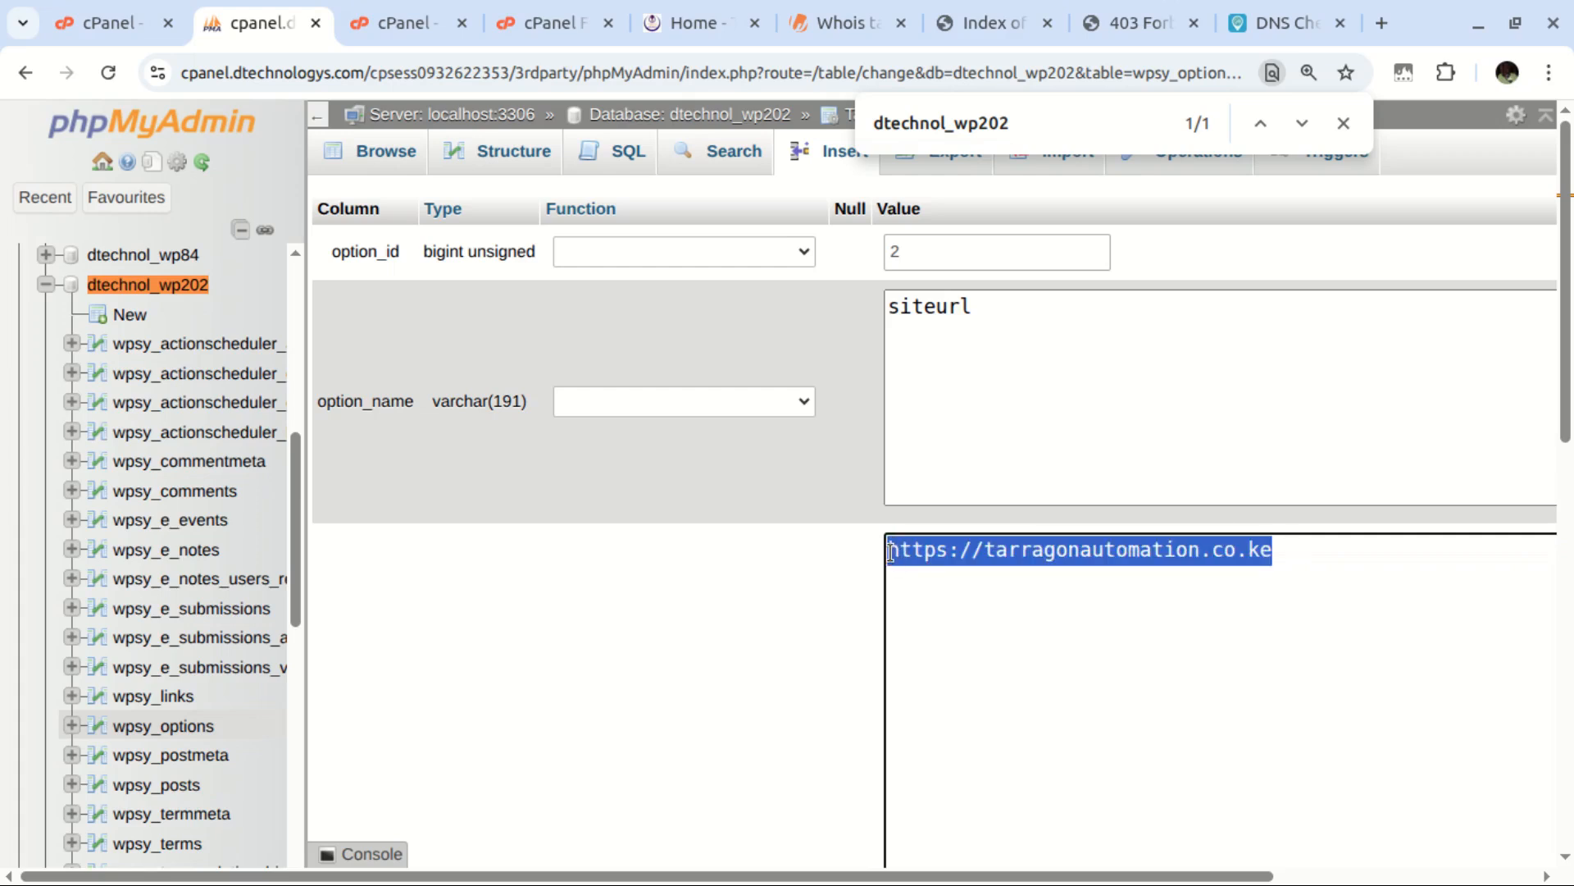
pyautogui.scroll(-3, 1004, 599)
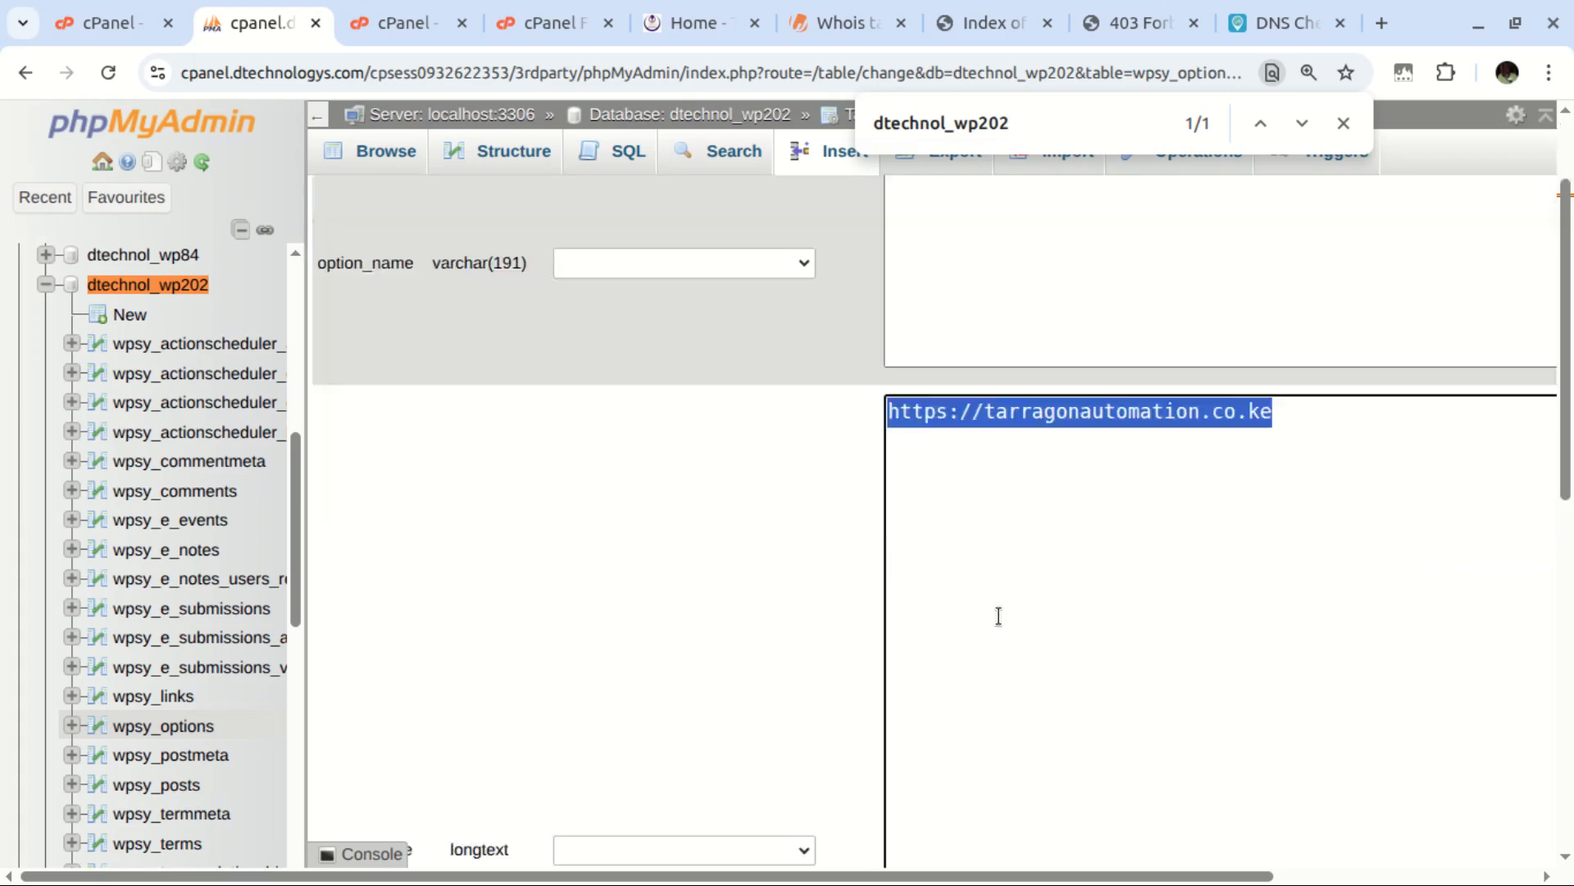
pyautogui.scroll(-5, 1558, 328)
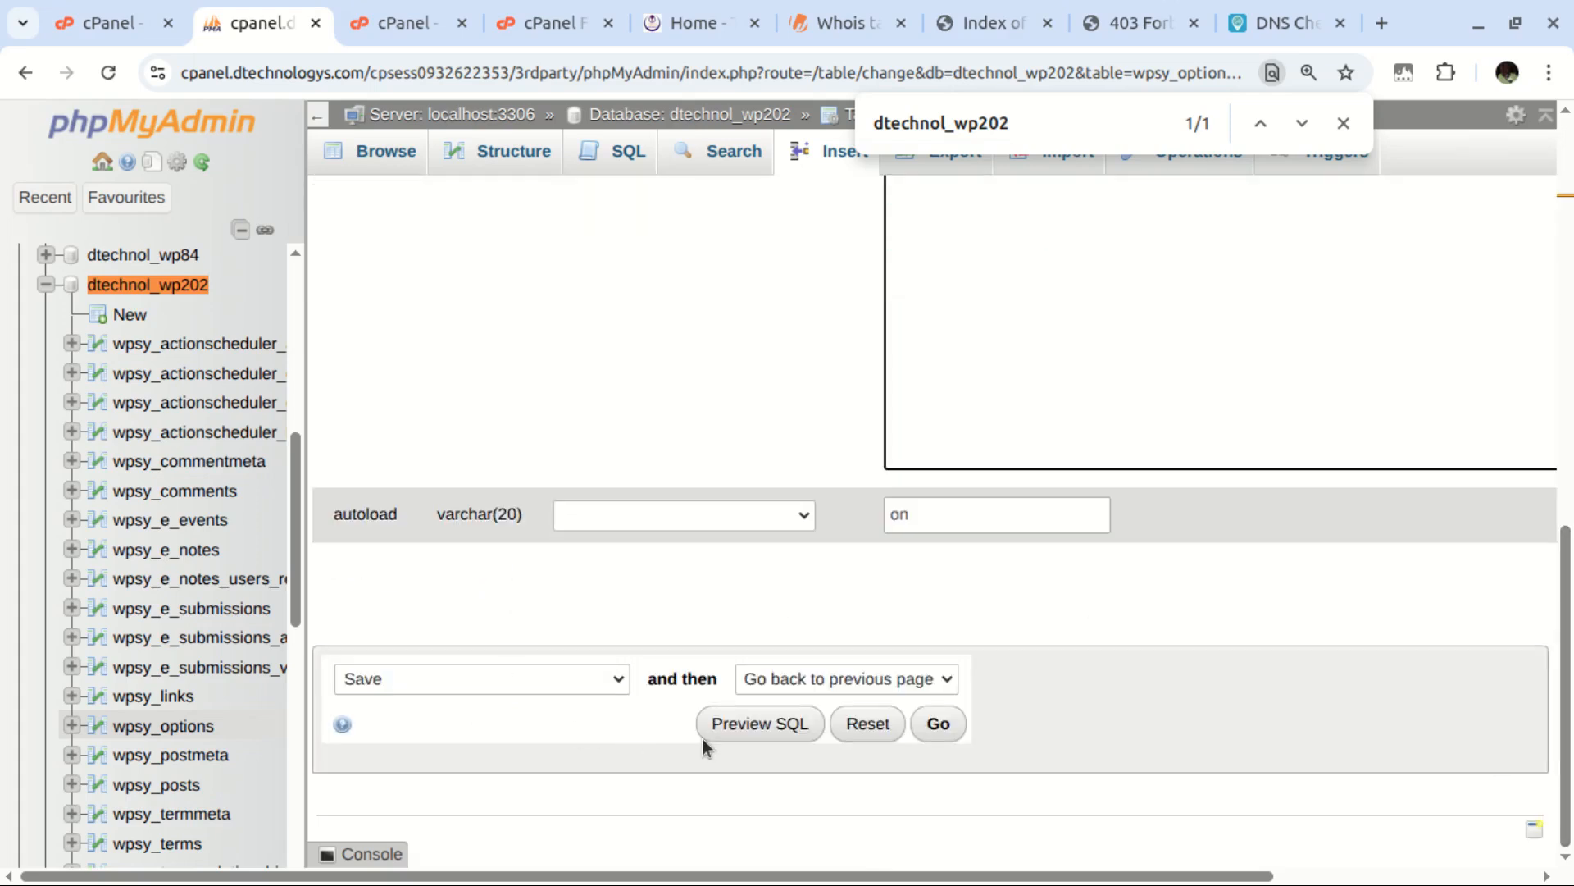
pyautogui.click(940, 726)
pyautogui.scroll(-1, 787, 627)
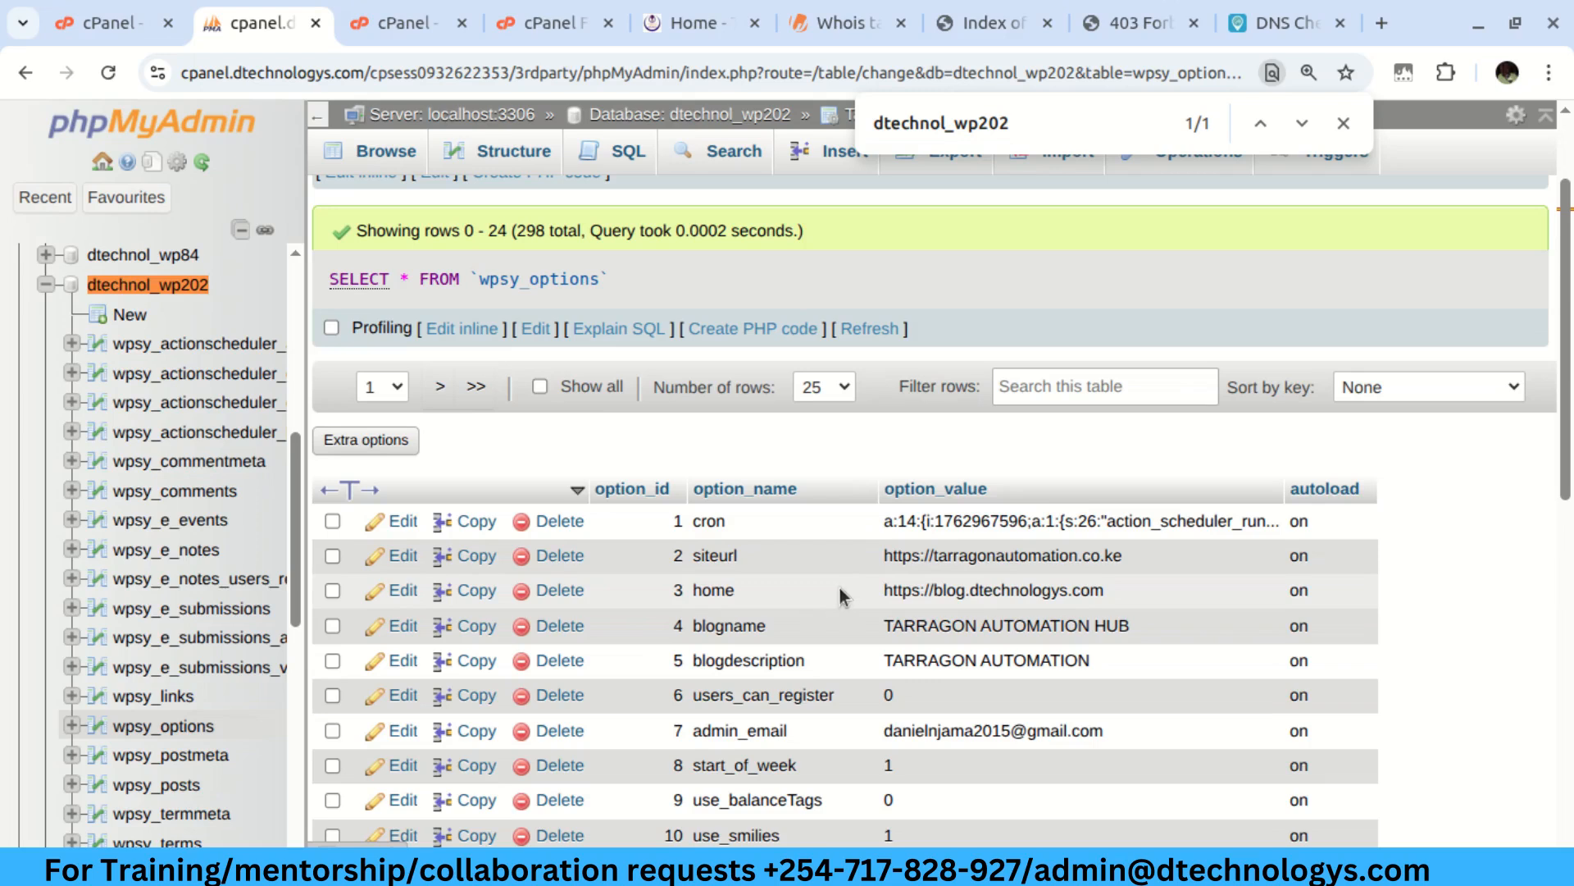
pyautogui.click(402, 591)
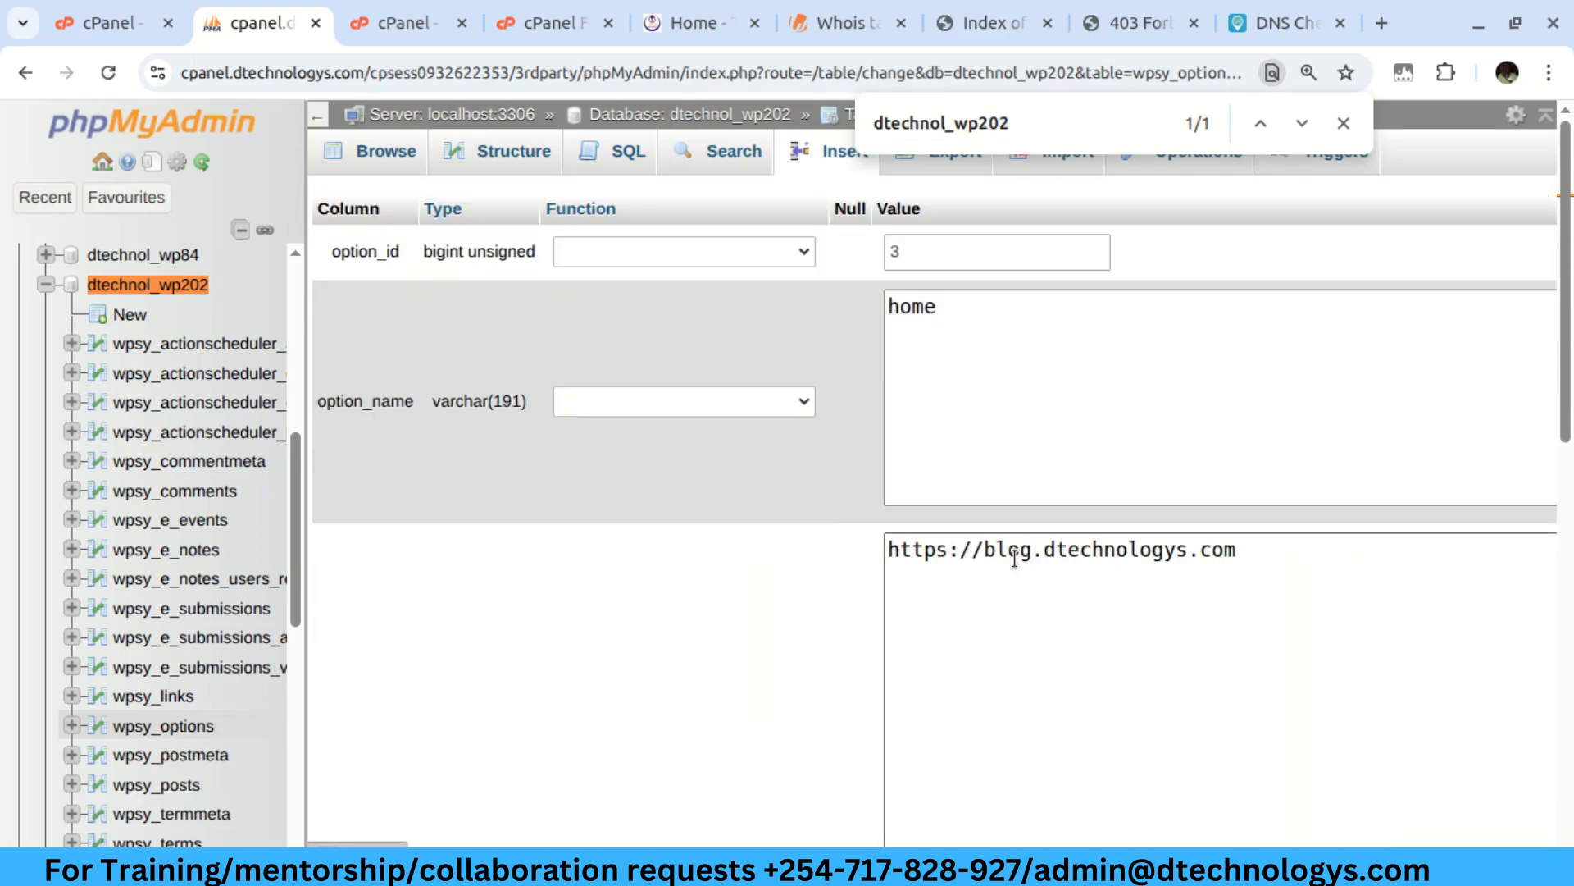
pyautogui.click(1304, 540)
pyautogui.hotkey('ctrl', 'a')
pyautogui.hotkey('ctrl', 'v')
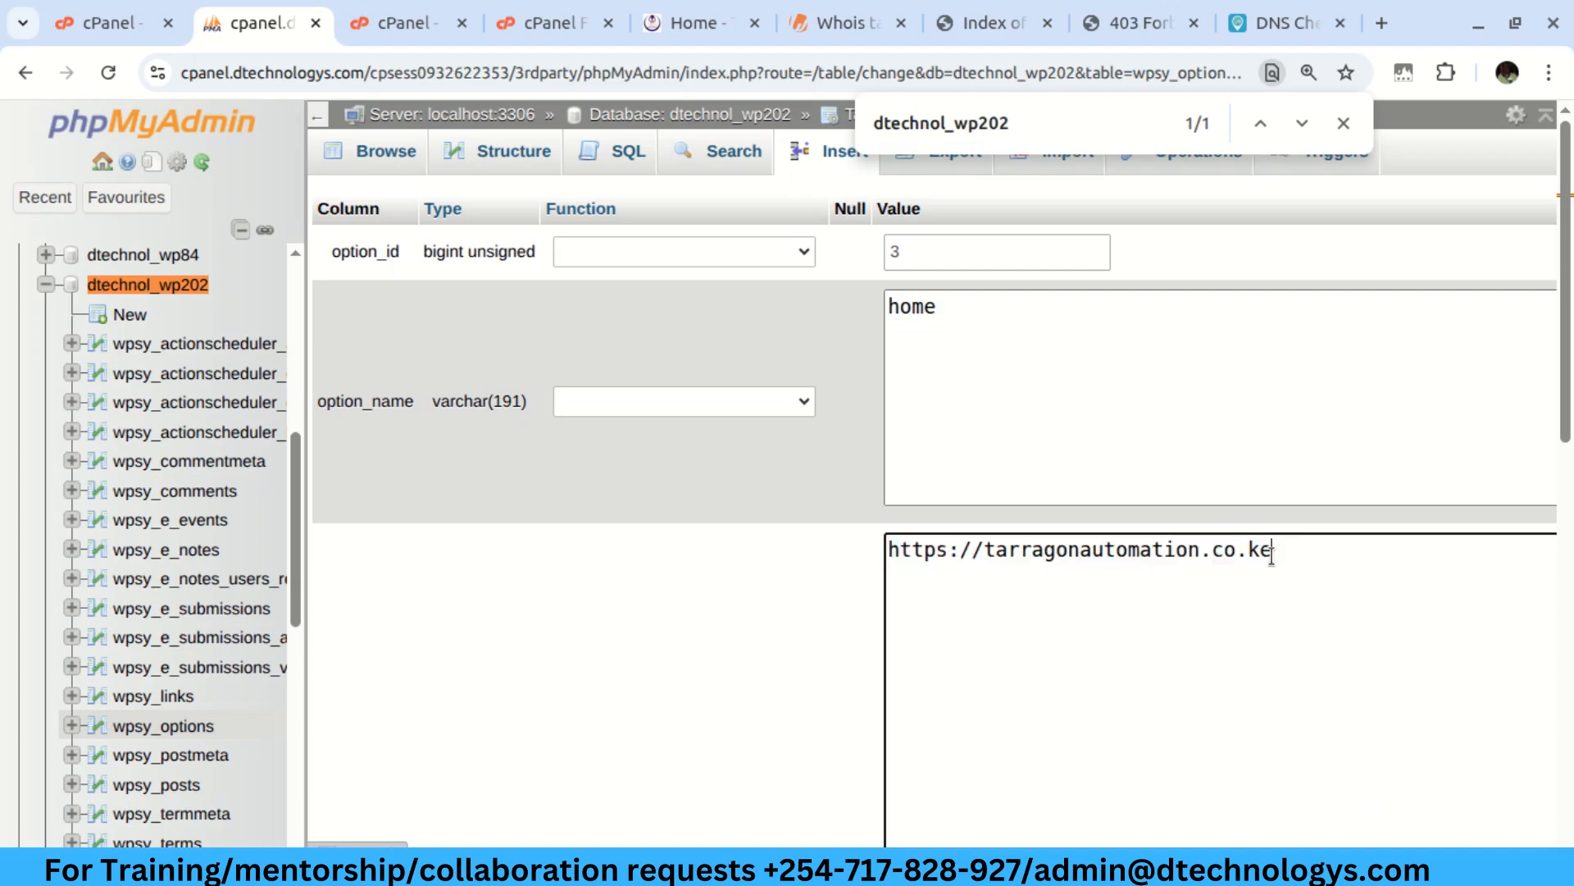
pyautogui.scroll(-2, 780, 640)
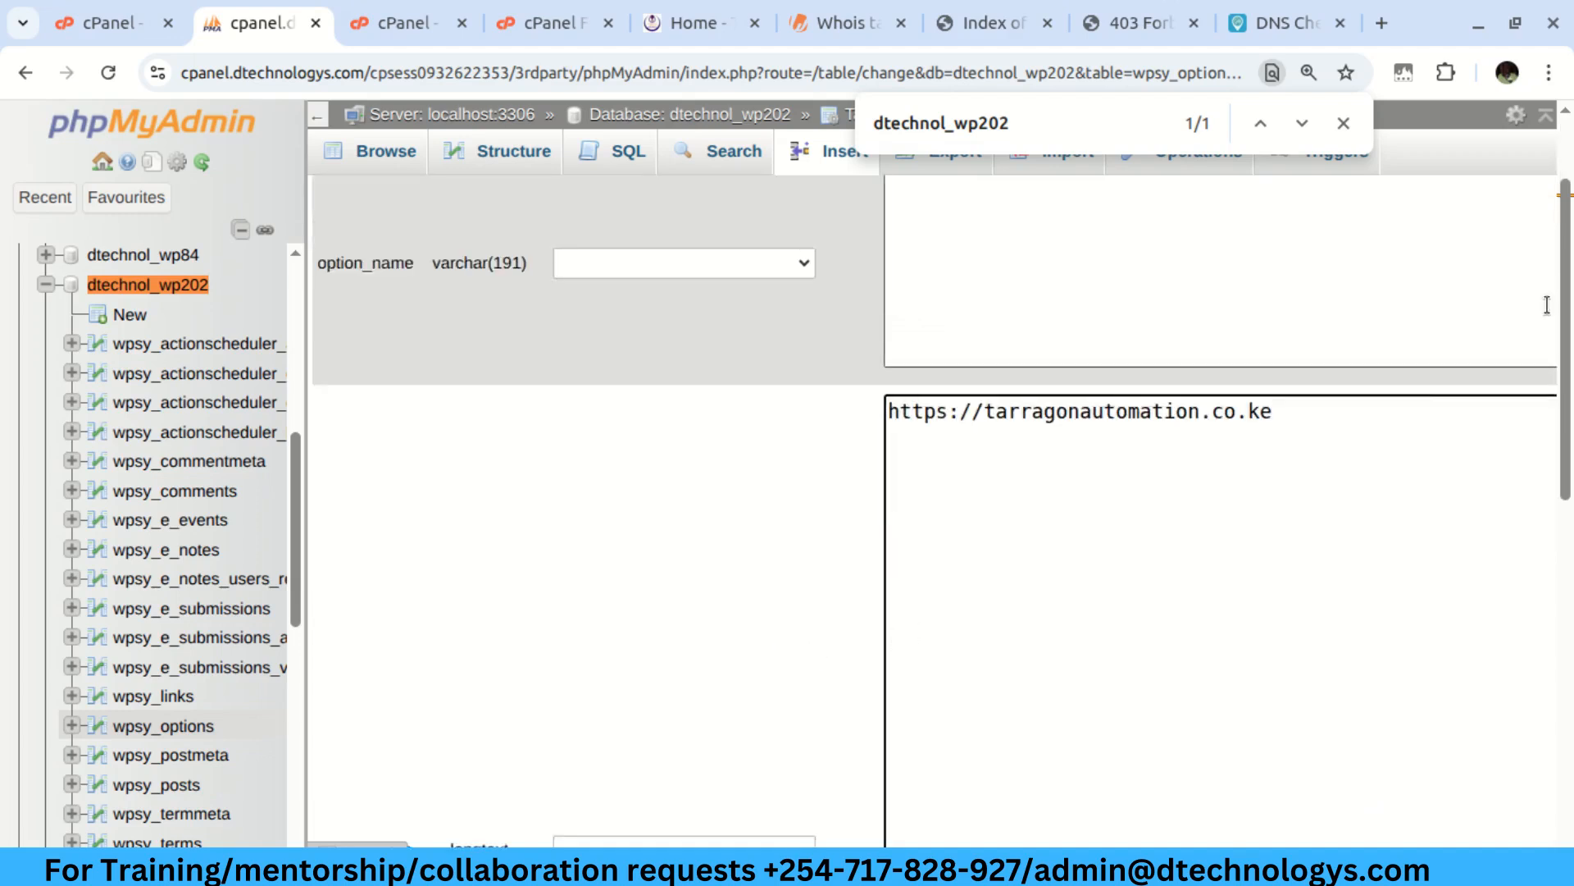
pyautogui.moveTo(1564, 312); pyautogui.dragTo(1565, 648)
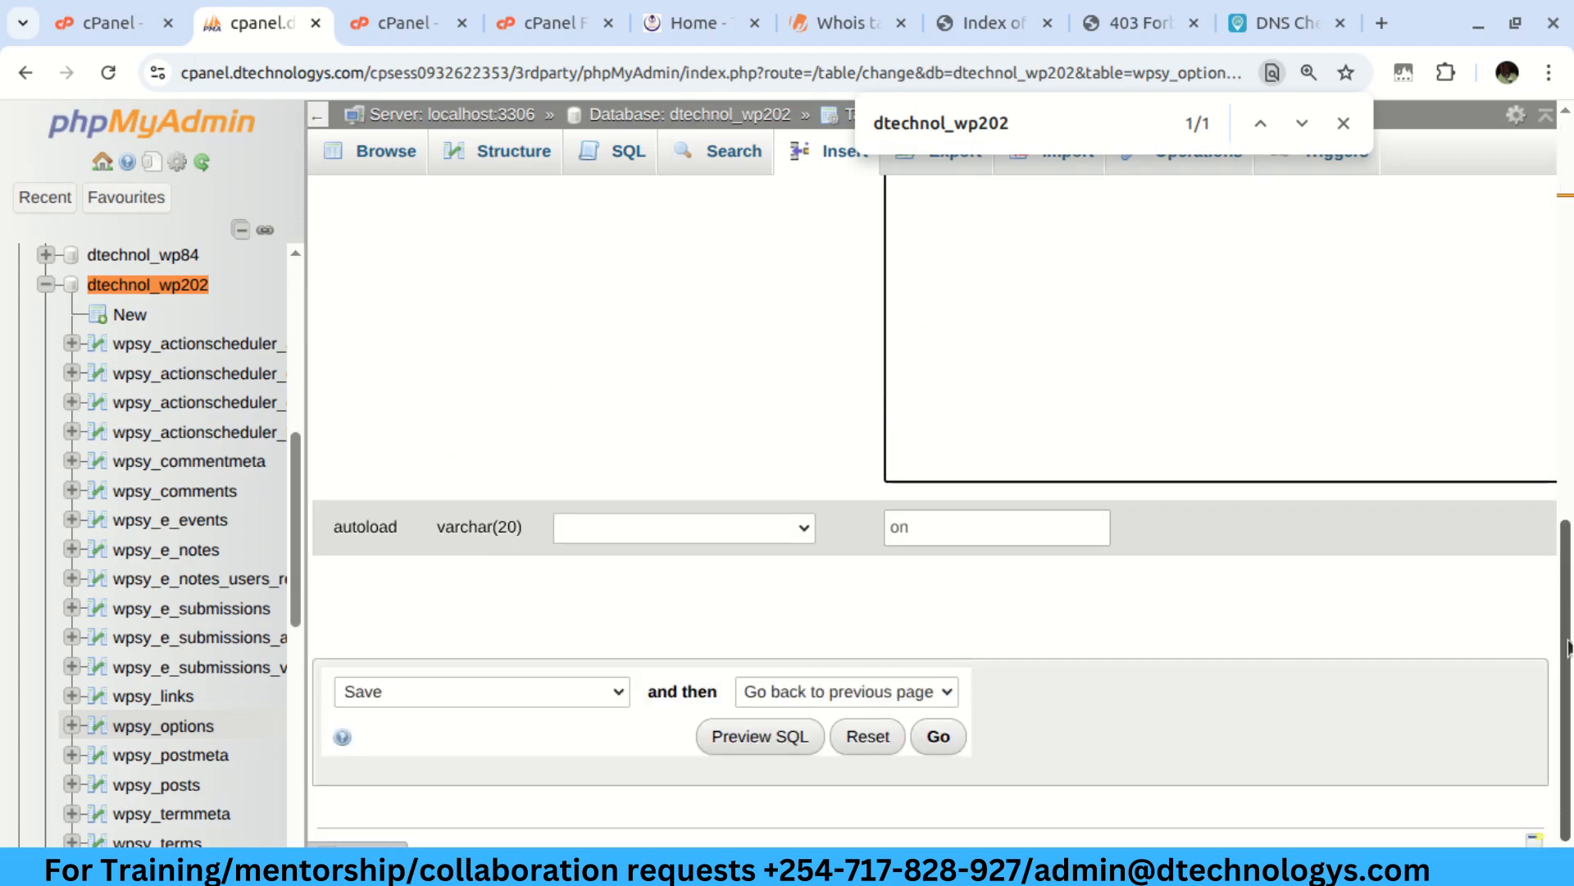
pyautogui.click(939, 737)
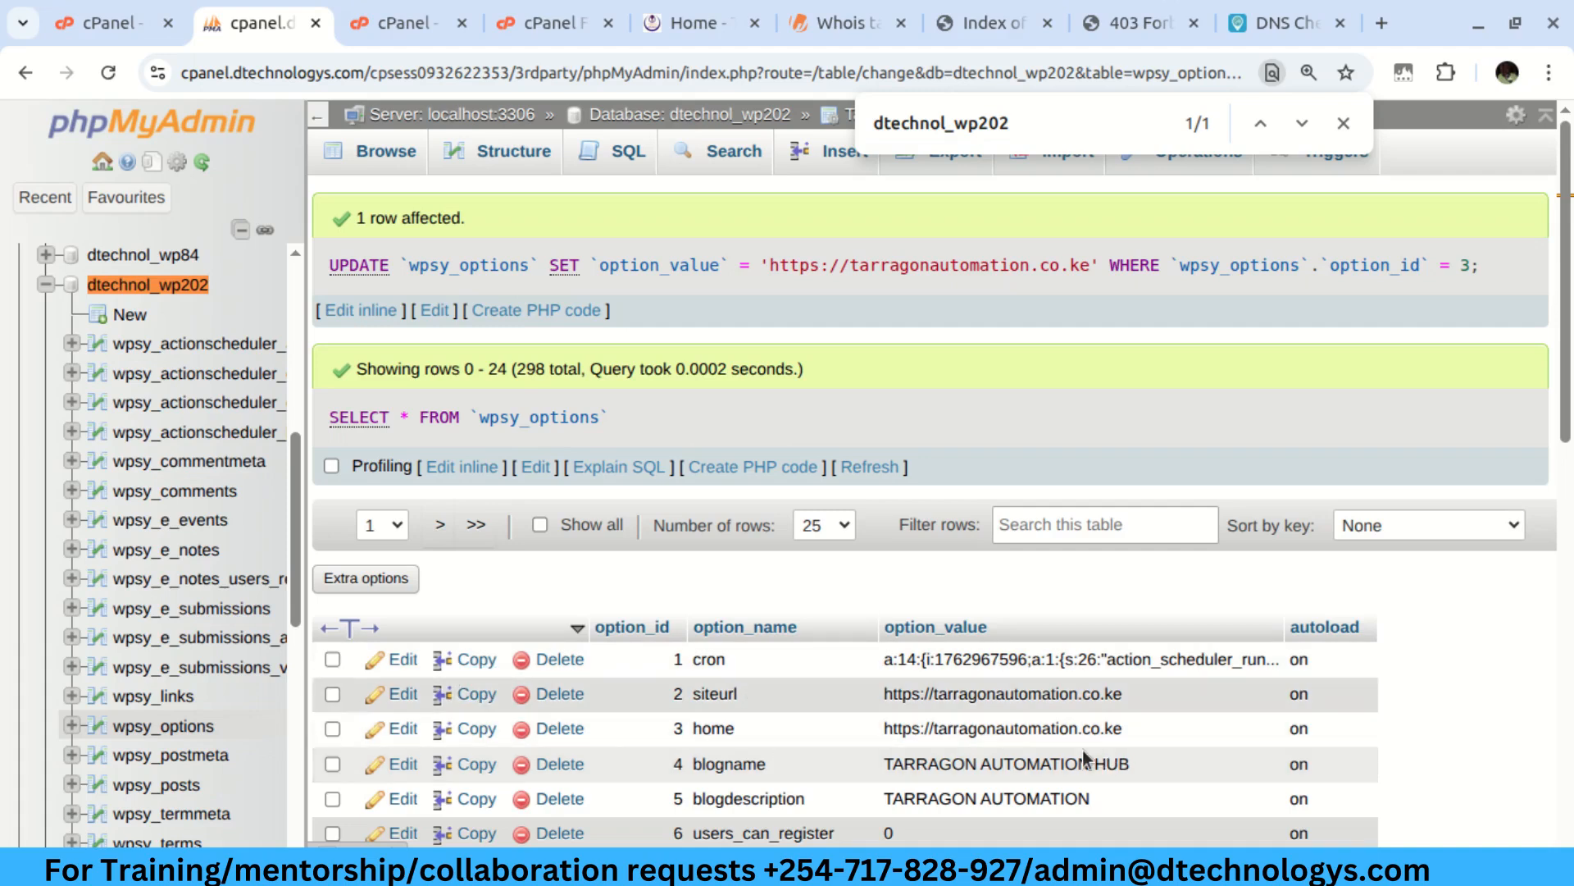
pyautogui.rightClick(960, 24)
pyautogui.click(987, 51)
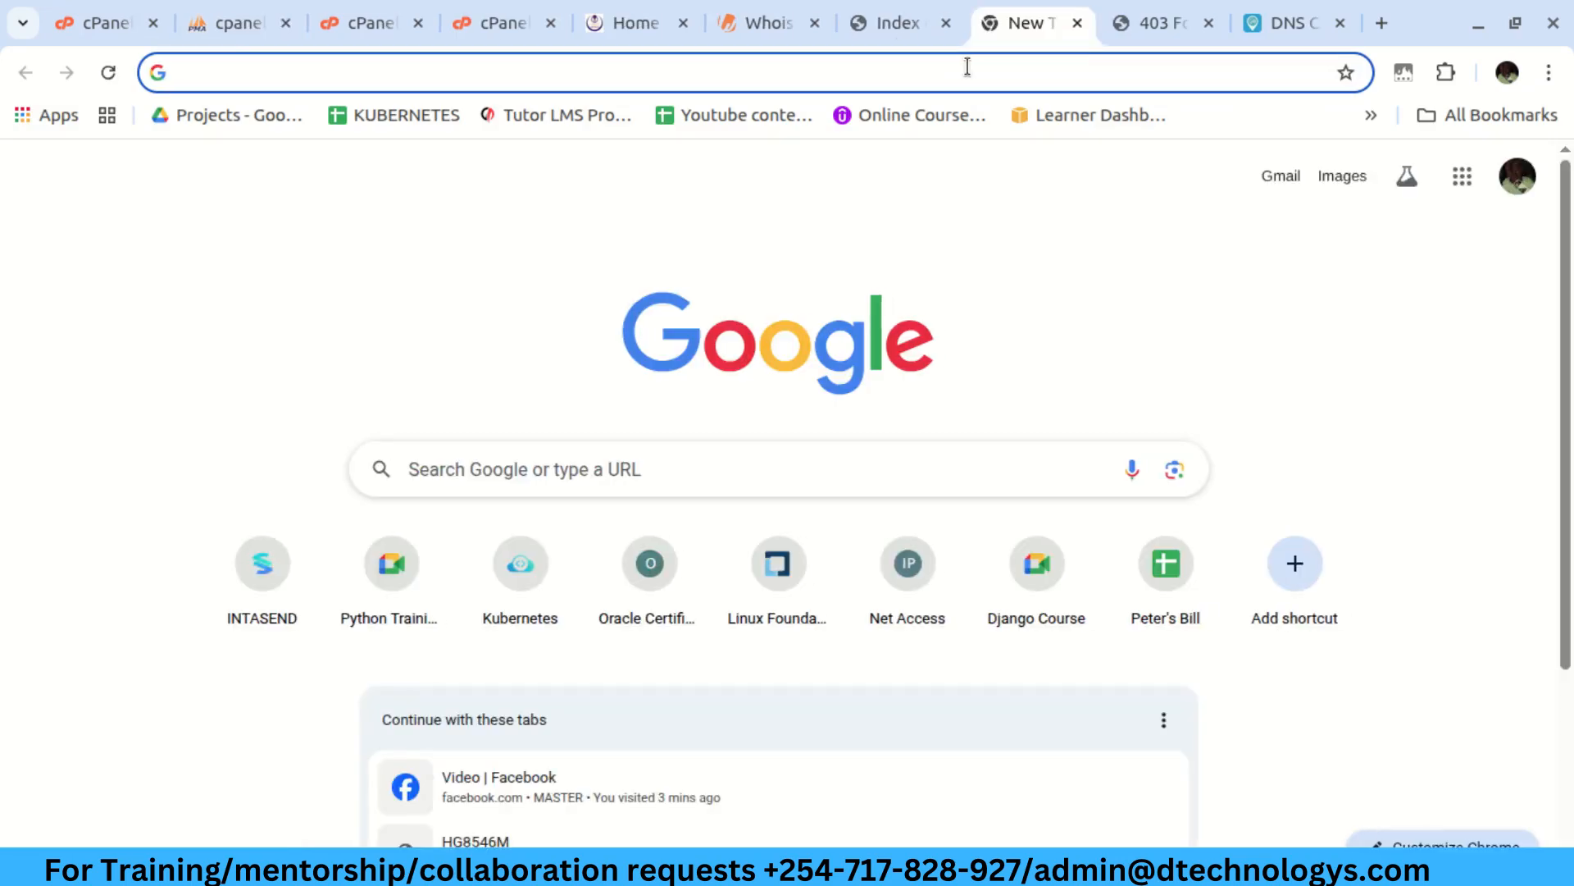
pyautogui.hotkey('ctrl', 'v')
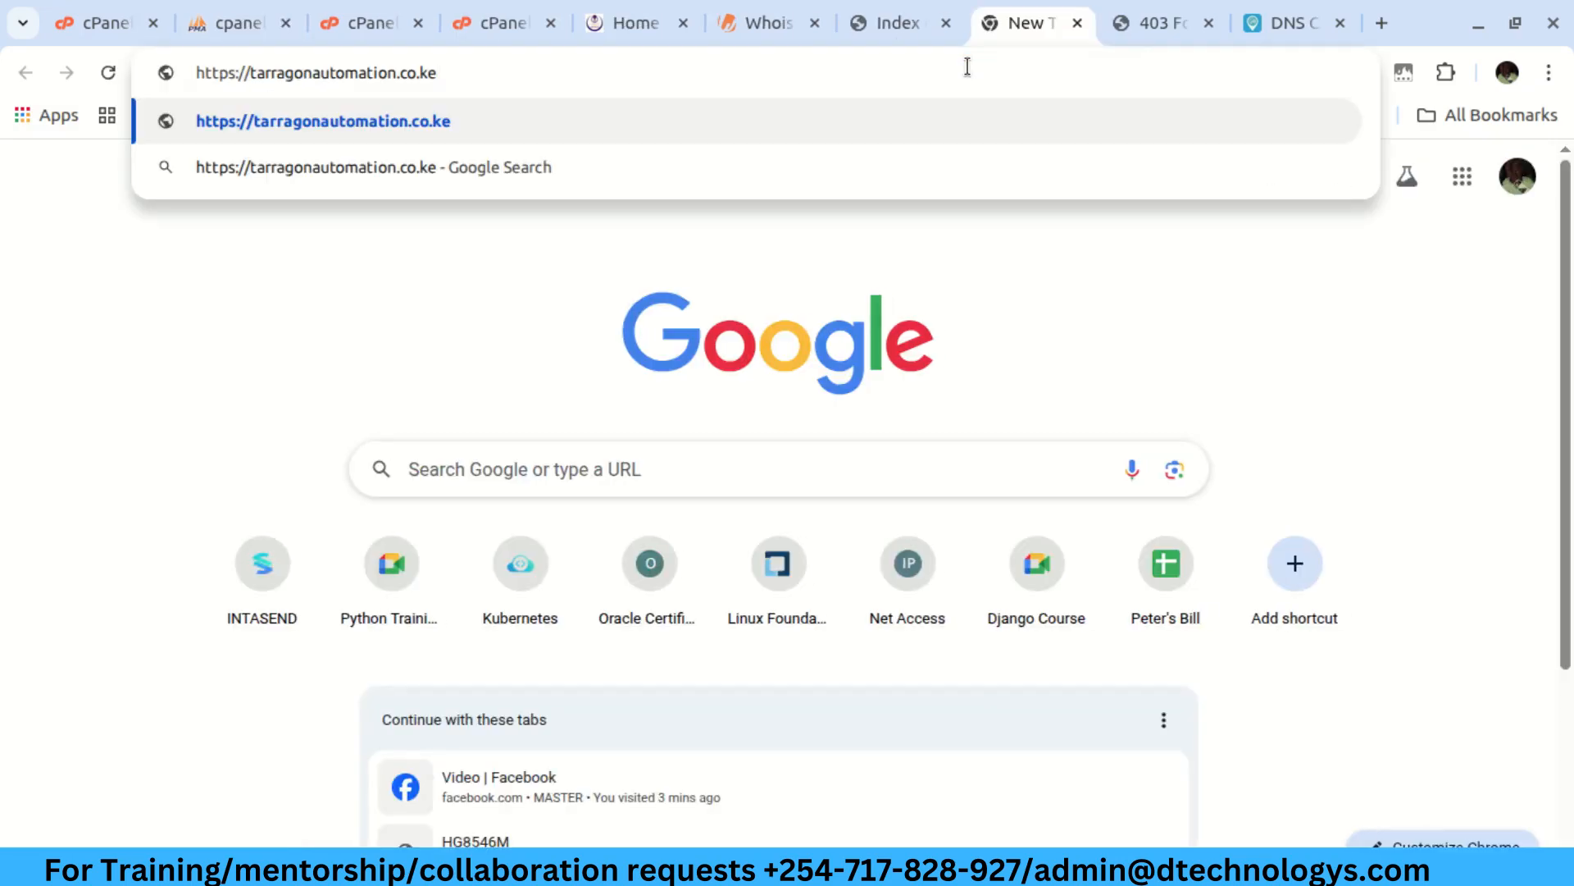
pyautogui.press('Return')
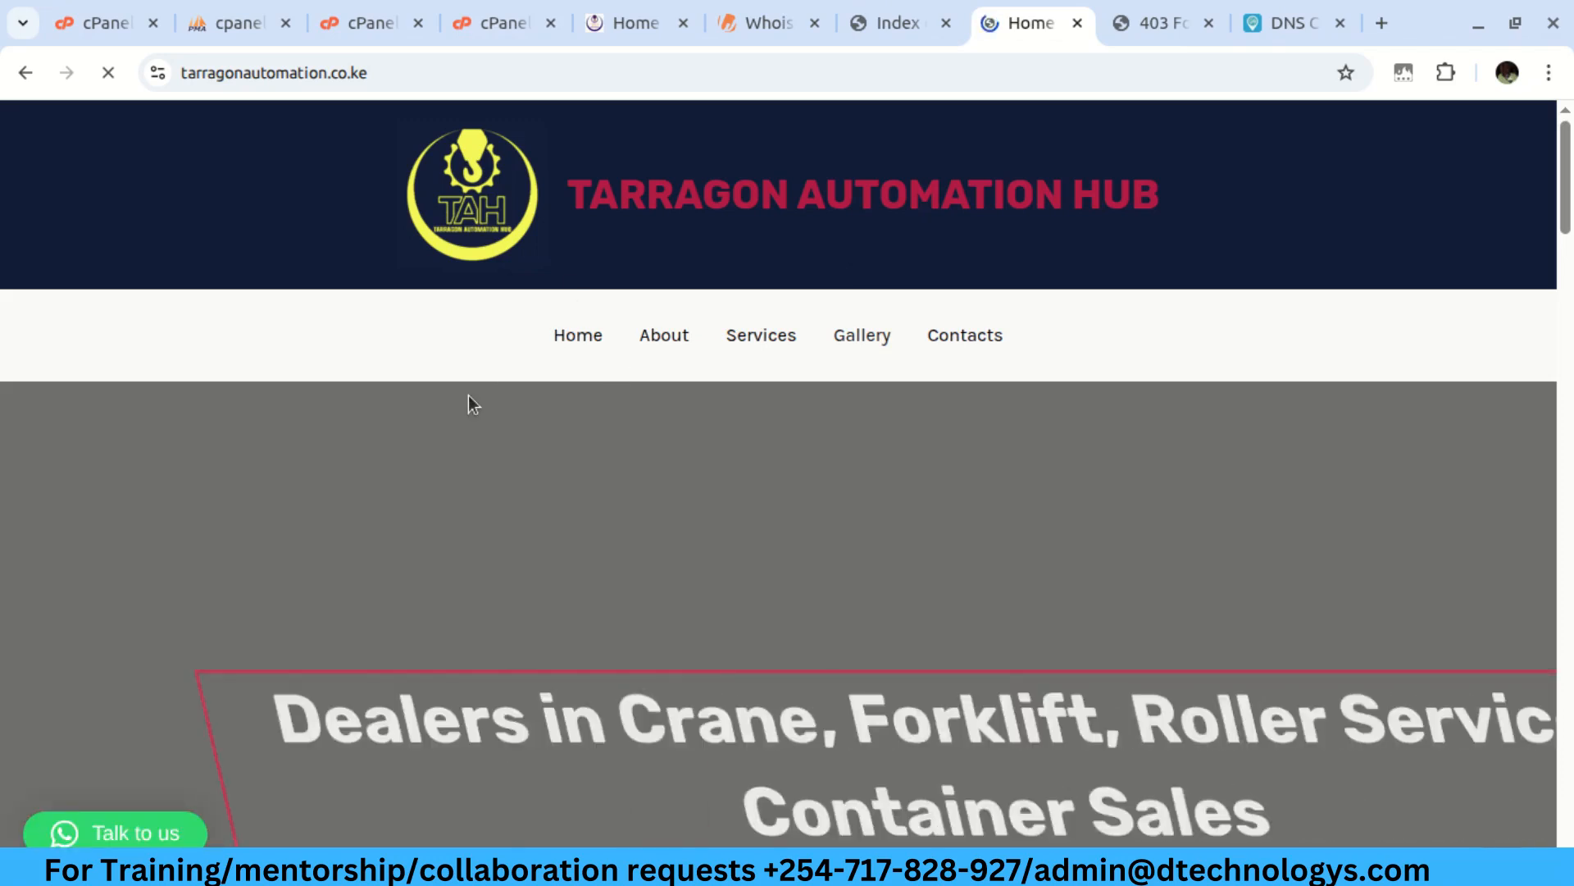
pyautogui.scroll(-1, 579, 418)
pyautogui.scroll(-7, 569, 425)
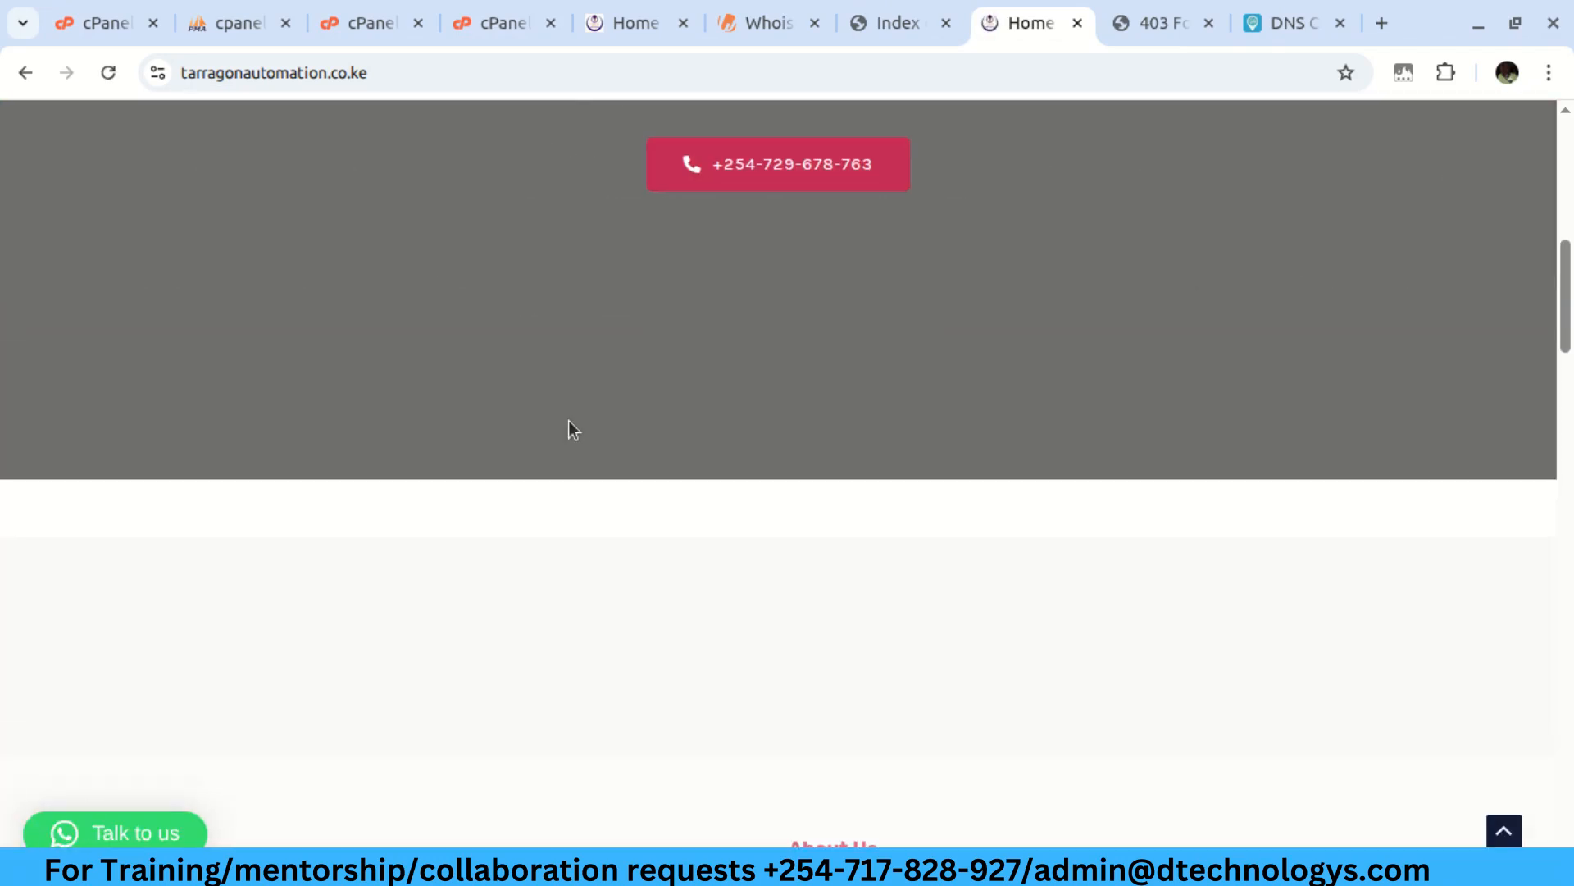
pyautogui.scroll(-3, 569, 421)
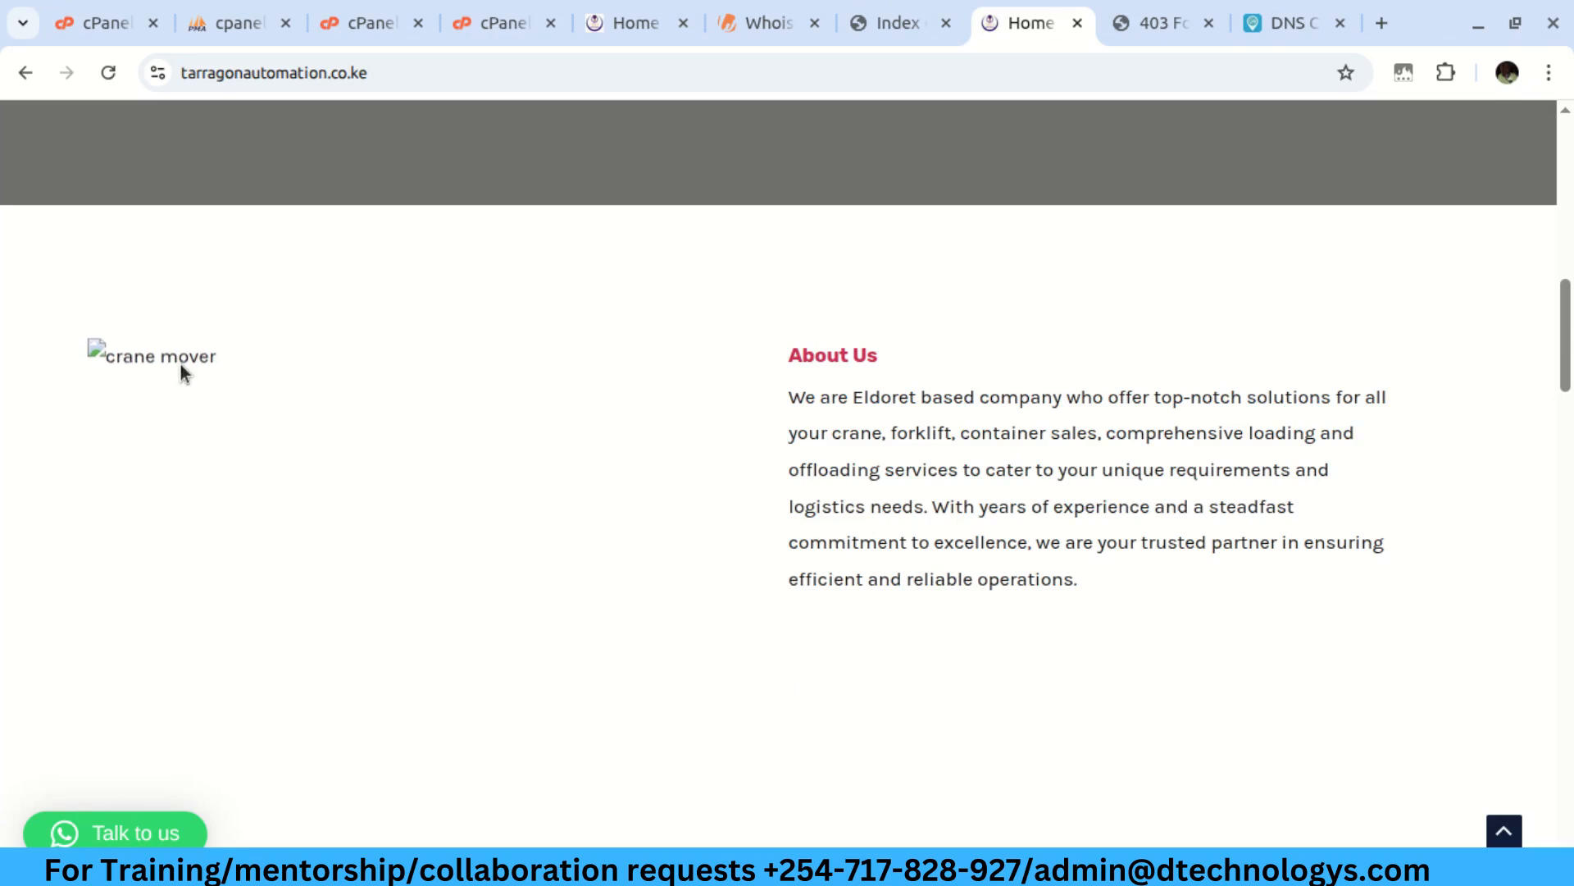
pyautogui.scroll(-4, 283, 344)
pyautogui.scroll(-12, 287, 340)
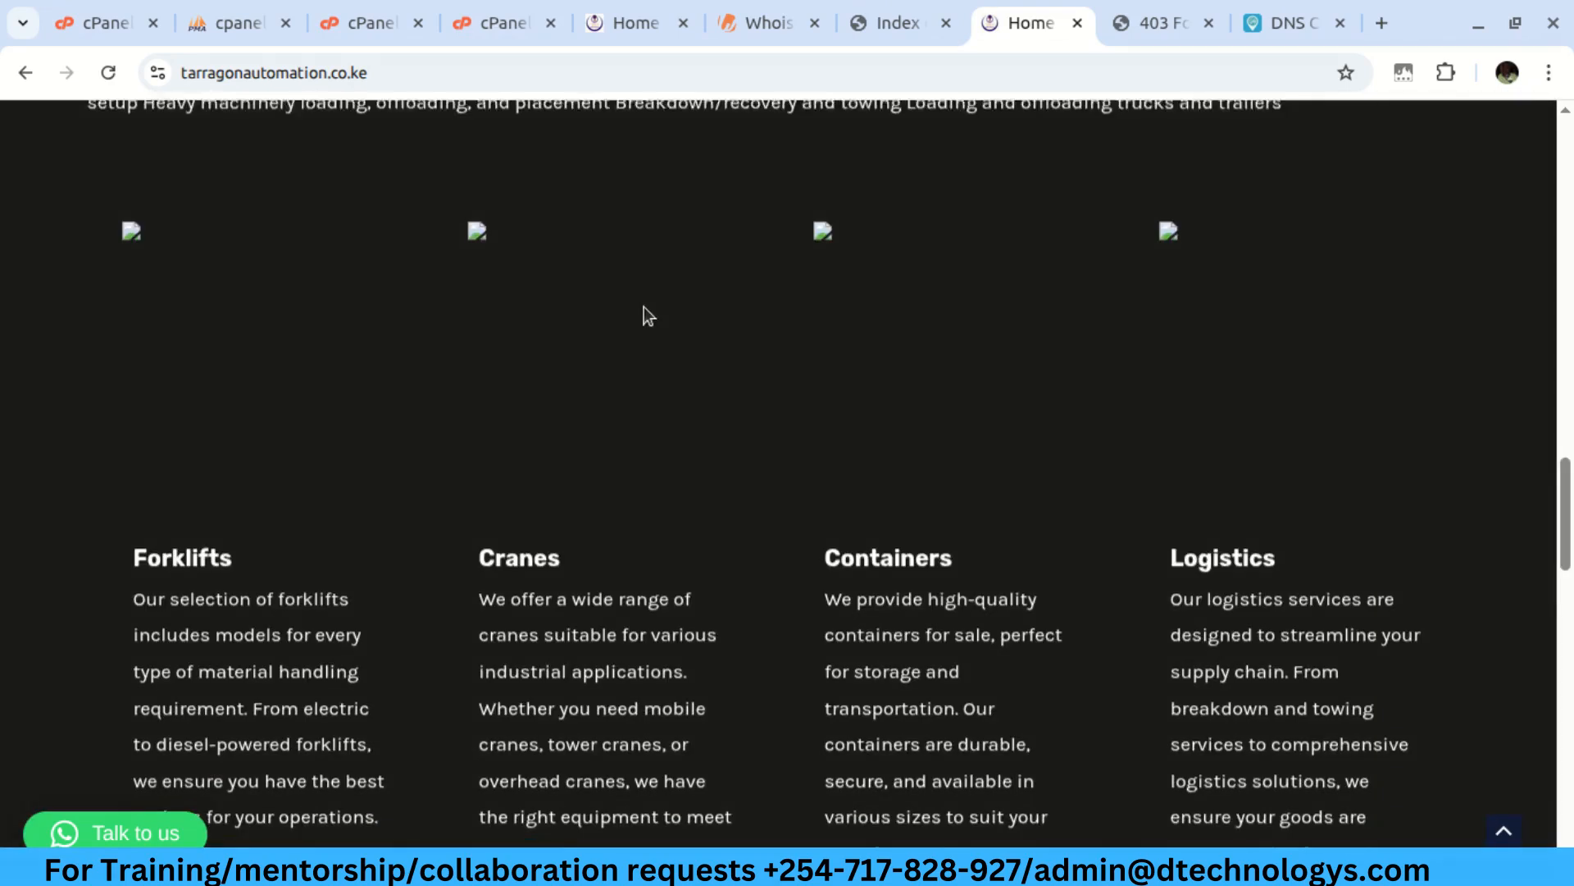
# Inspect a broken homepage image in DevTools and view the Console messages
pyautogui.rightClick(604, 279)
pyautogui.click(696, 644)
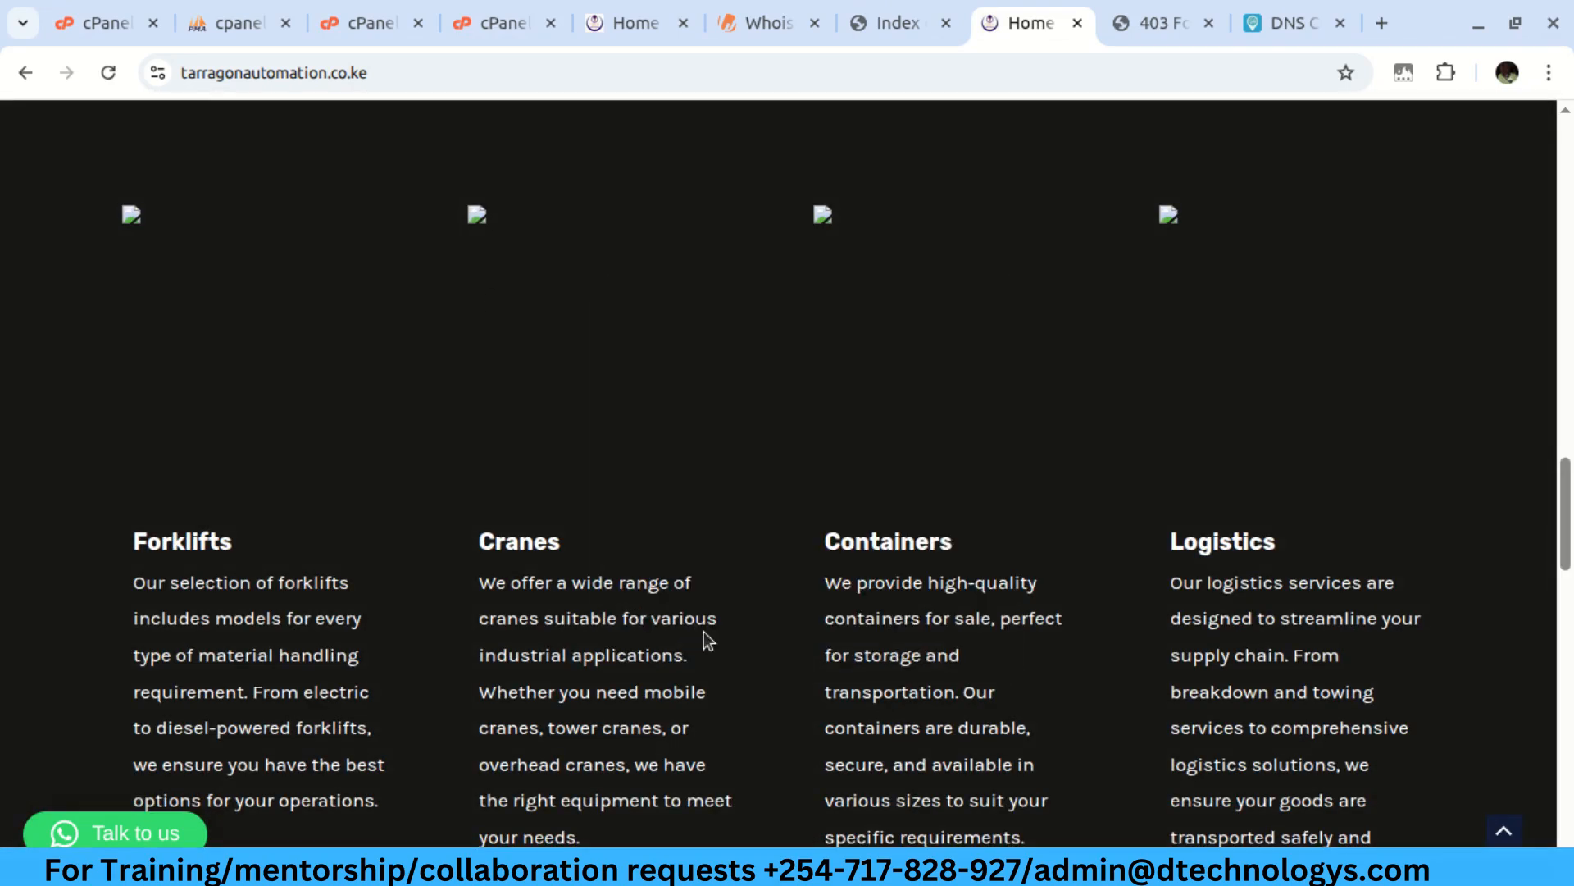
pyautogui.click(887, 125)
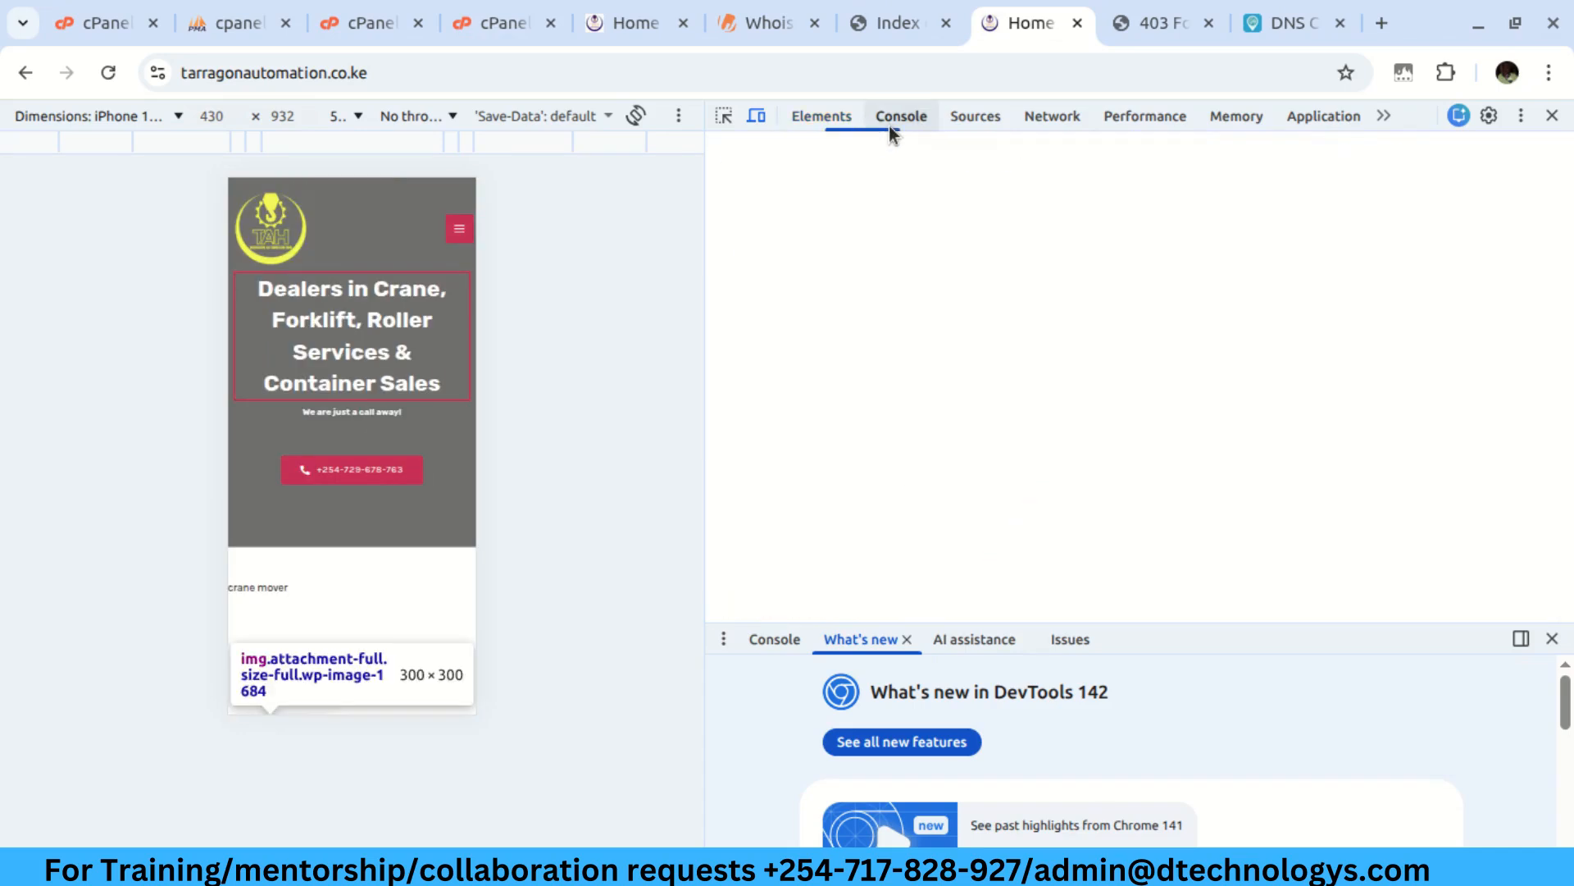
# Reload the homepage twice in the mobile preview to capture console output, then view blog.dtechnologys.com
pyautogui.click(108, 73)
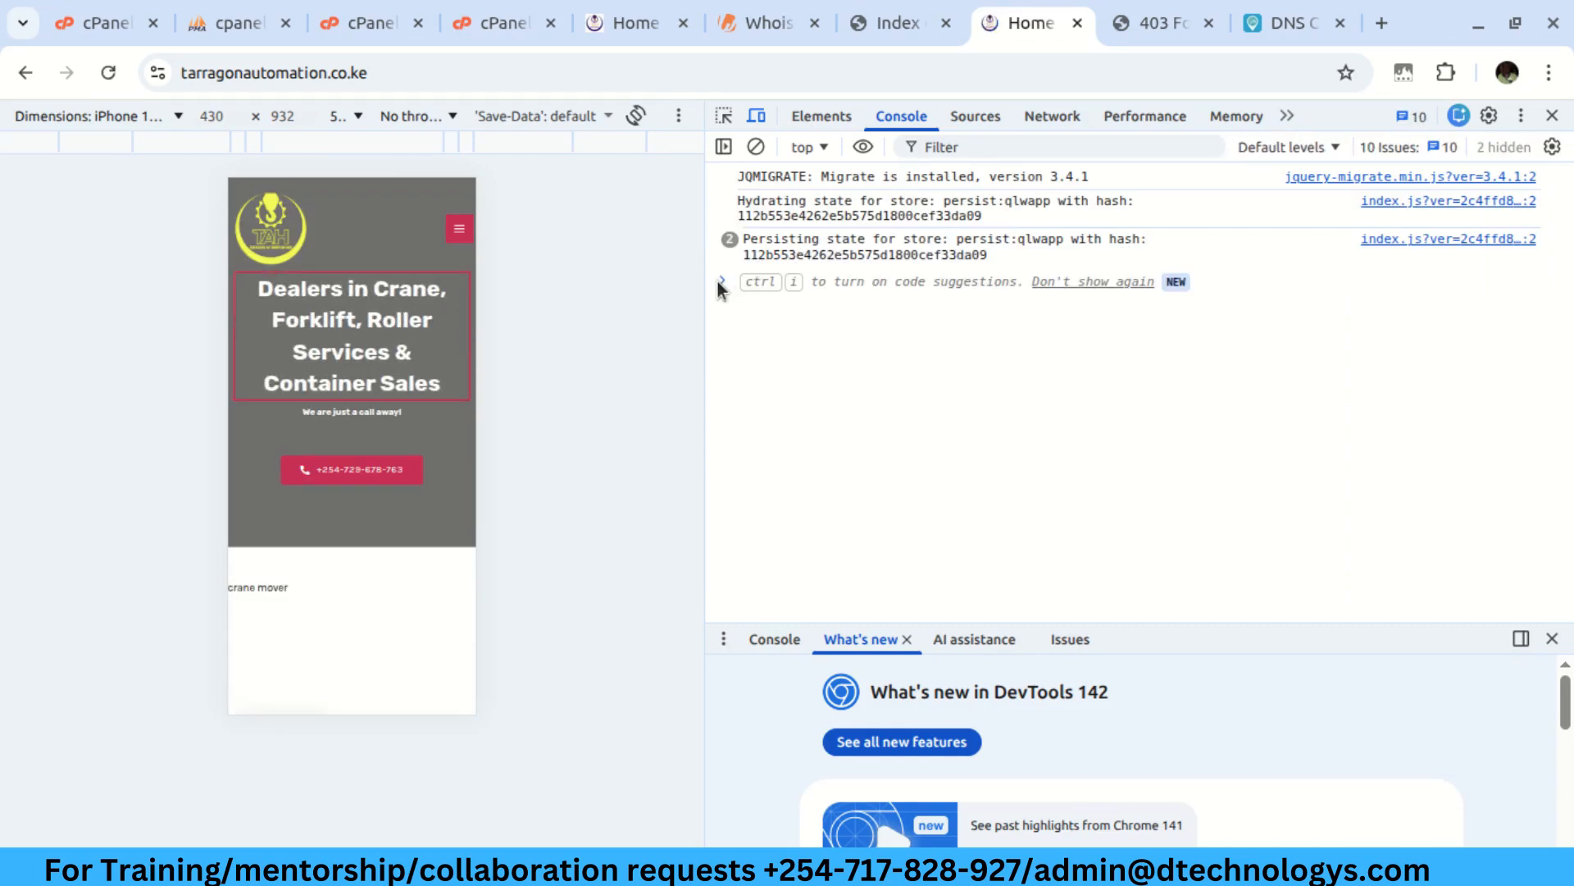
pyautogui.scroll(-10, 374, 397)
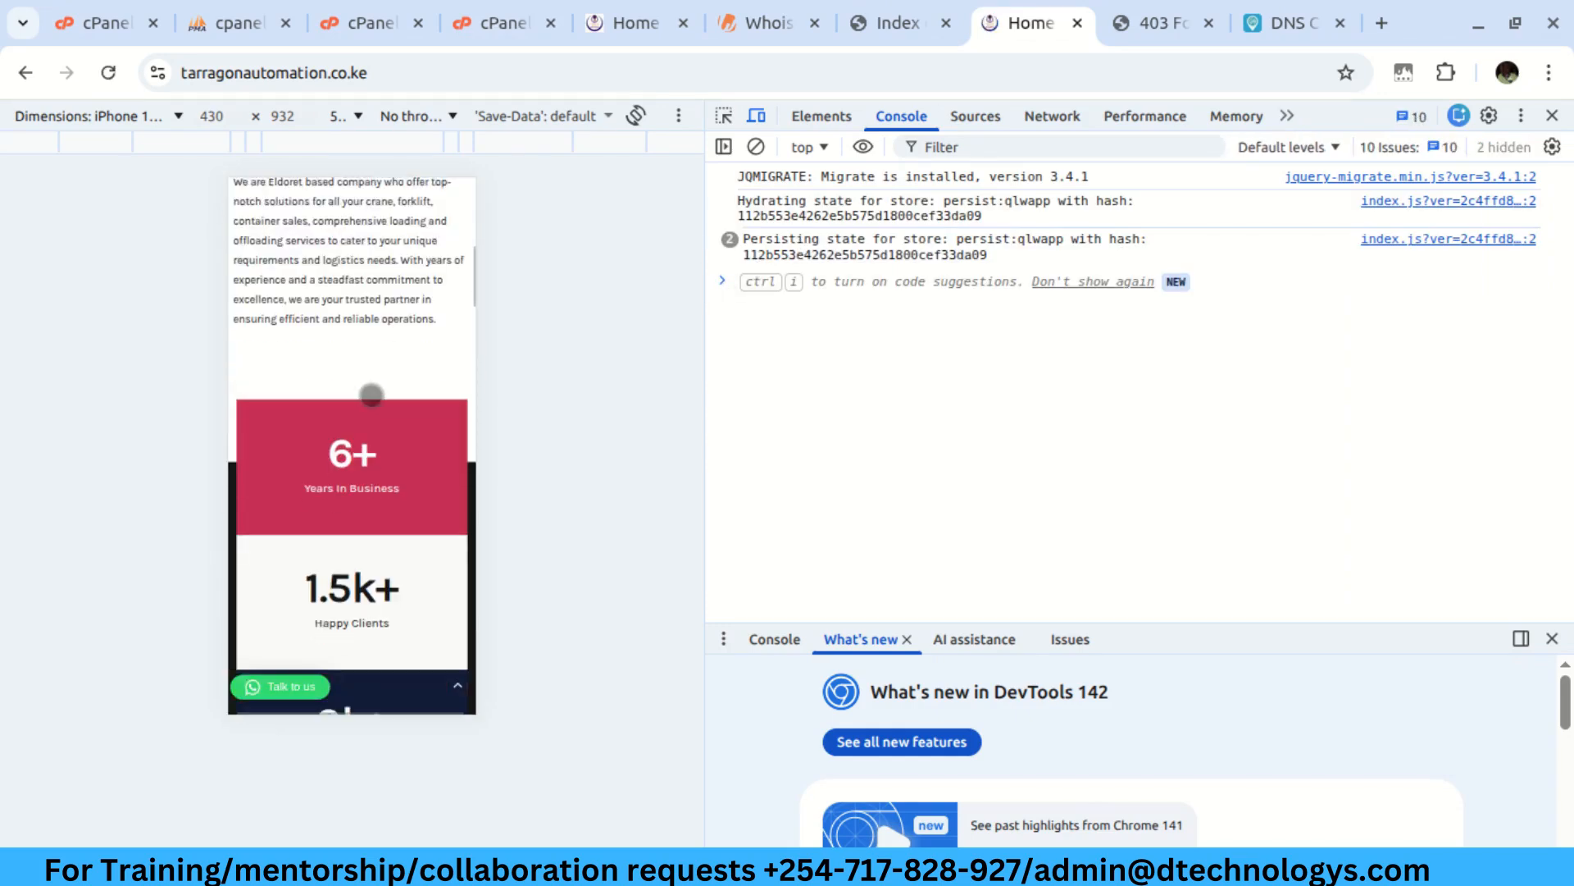
pyautogui.scroll(-7, 374, 386)
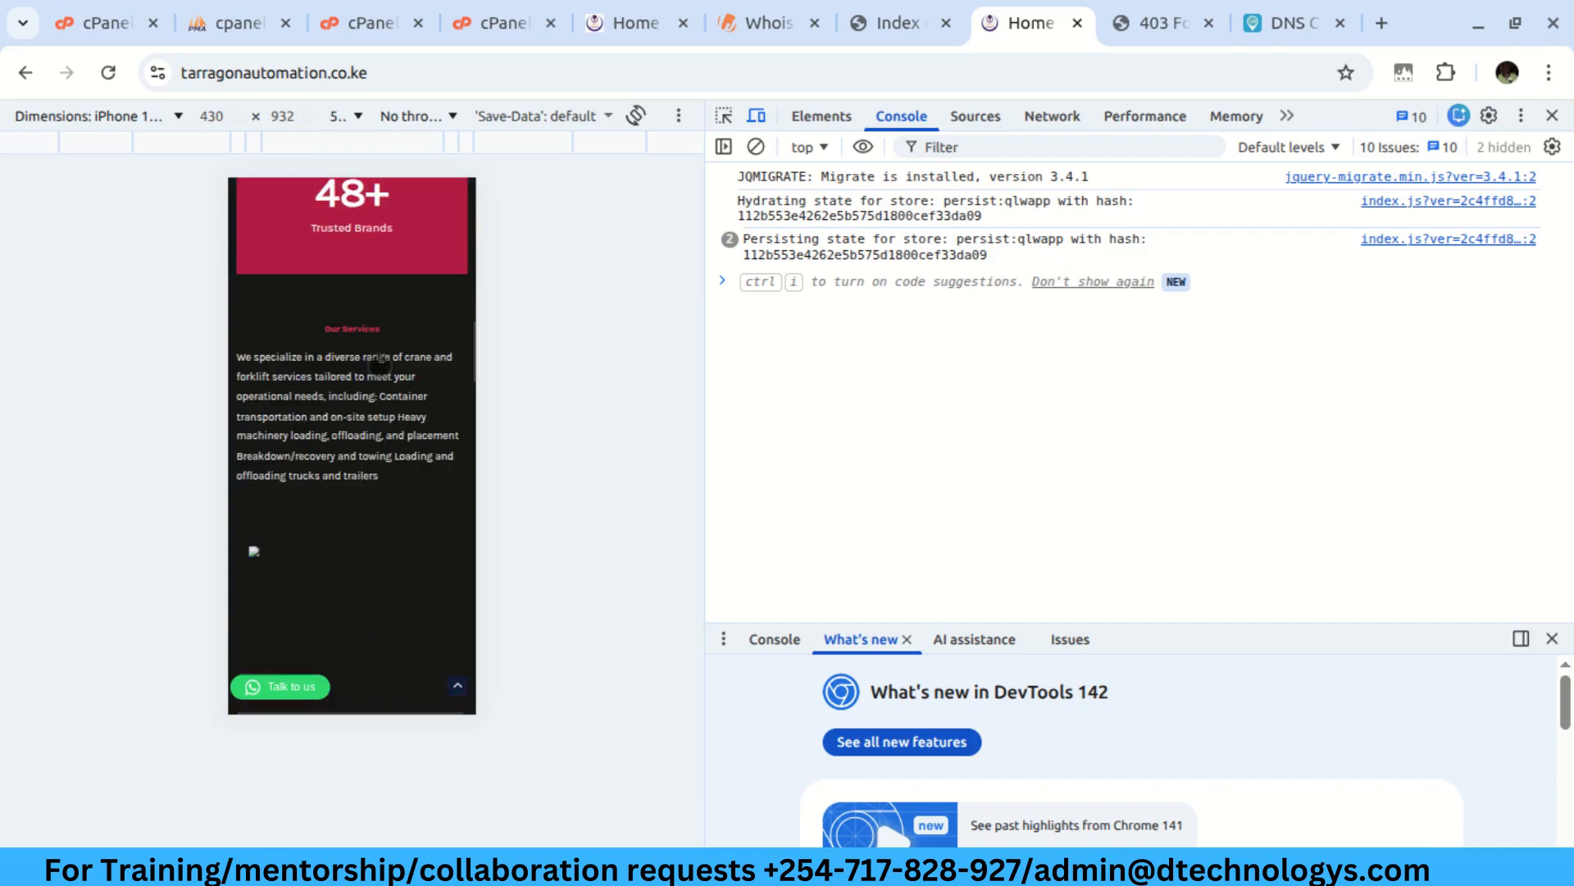
pyautogui.hotkey('ctrl', 'r')
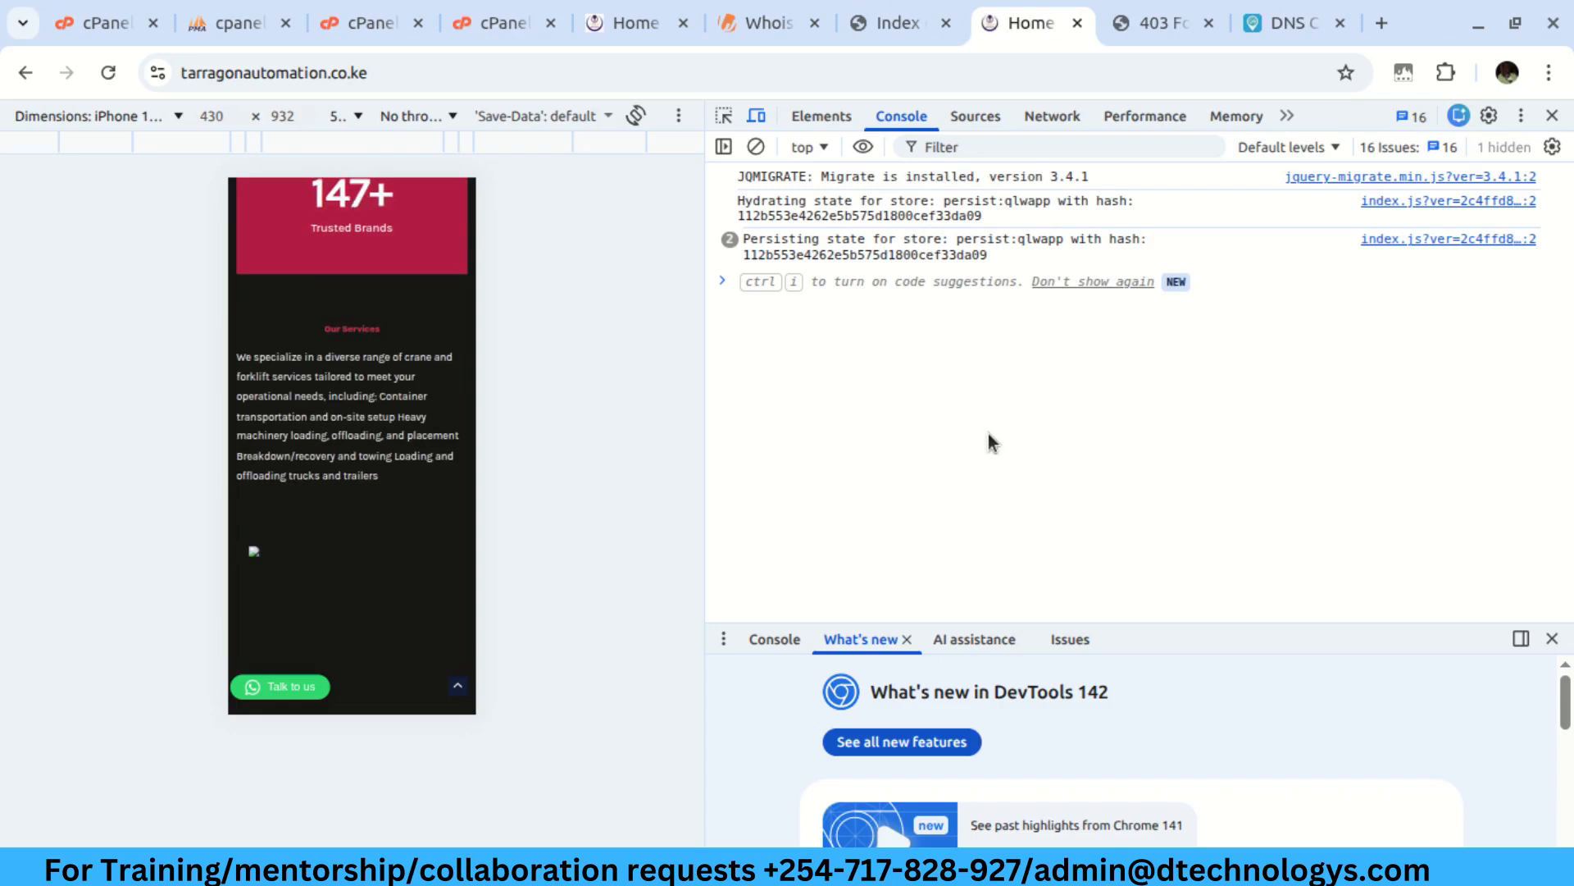
pyautogui.scroll(10, 333, 307)
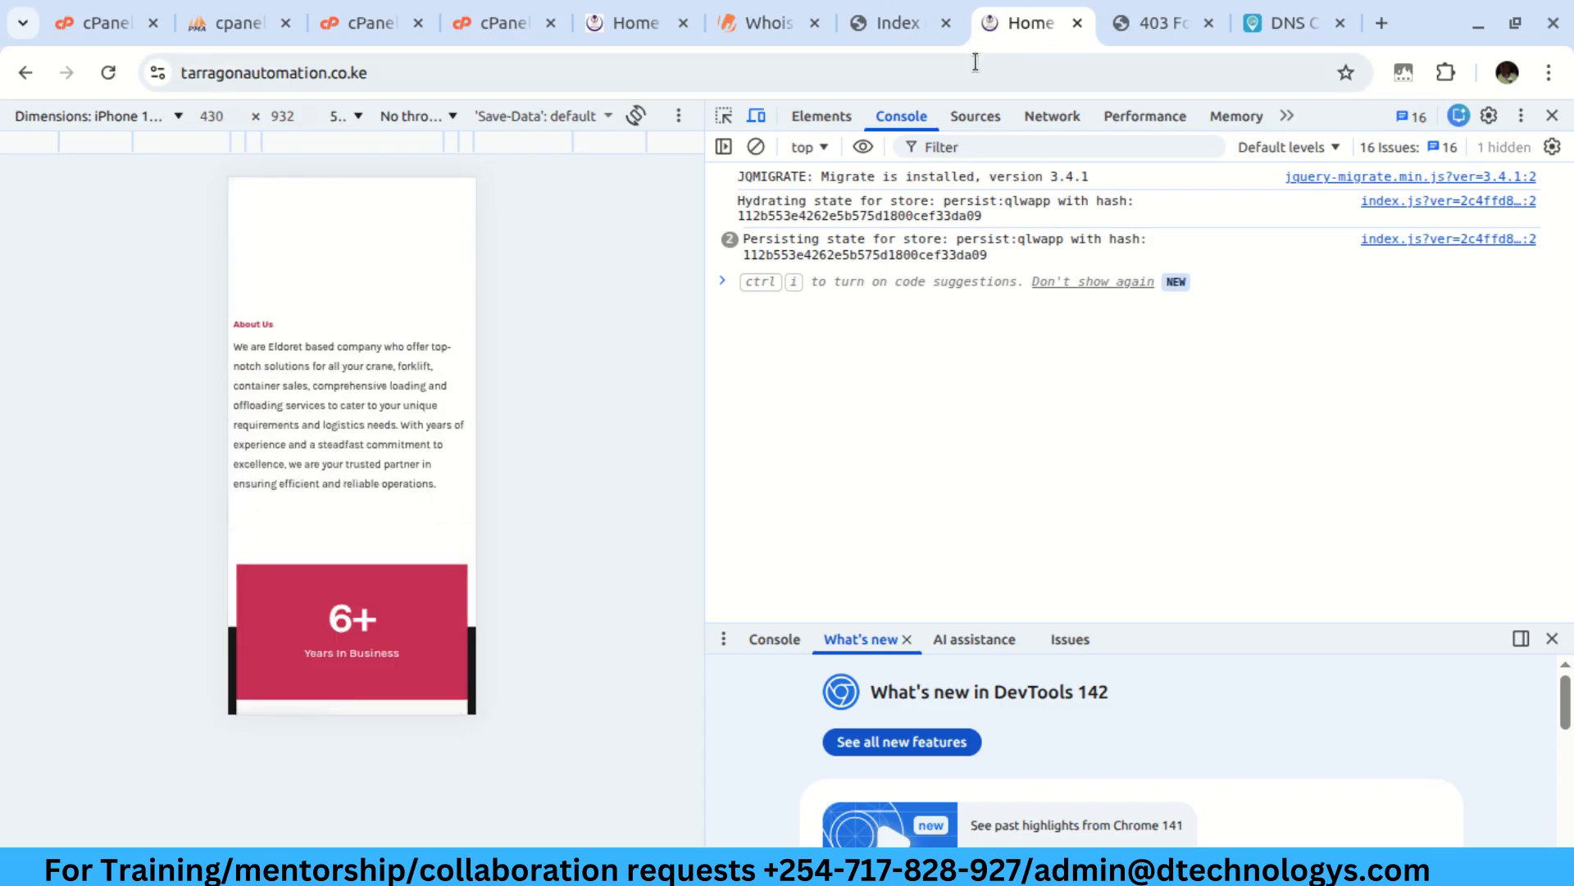
pyautogui.click(606, 24)
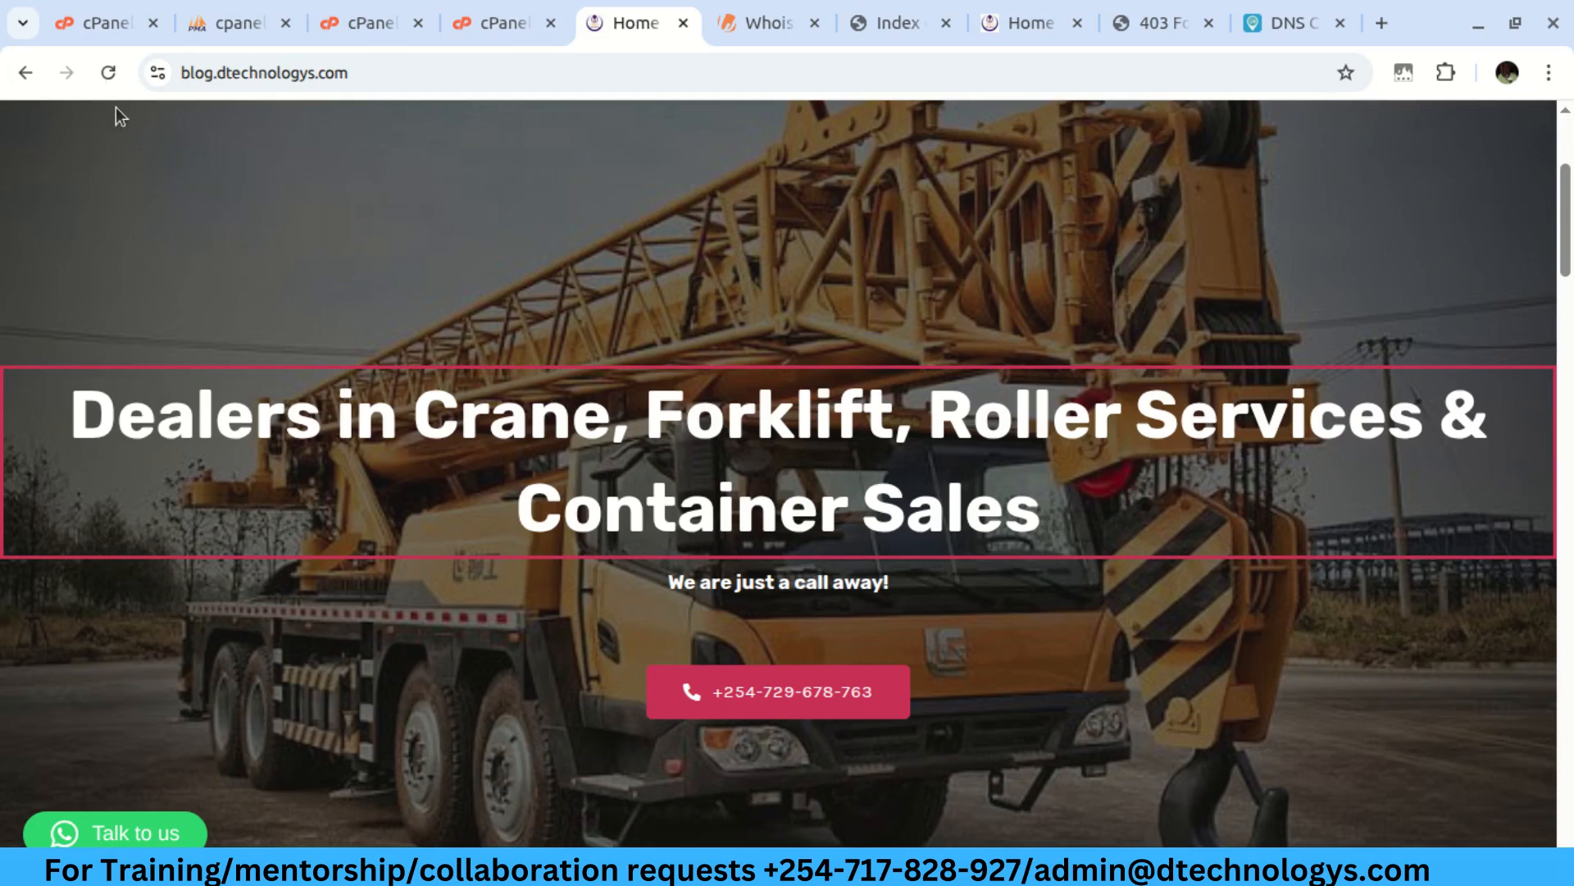
# Reload the old blog (403 Forbidden) and tarragonautomation.co.ke, then go back to cPanel Domains
pyautogui.click(109, 75)
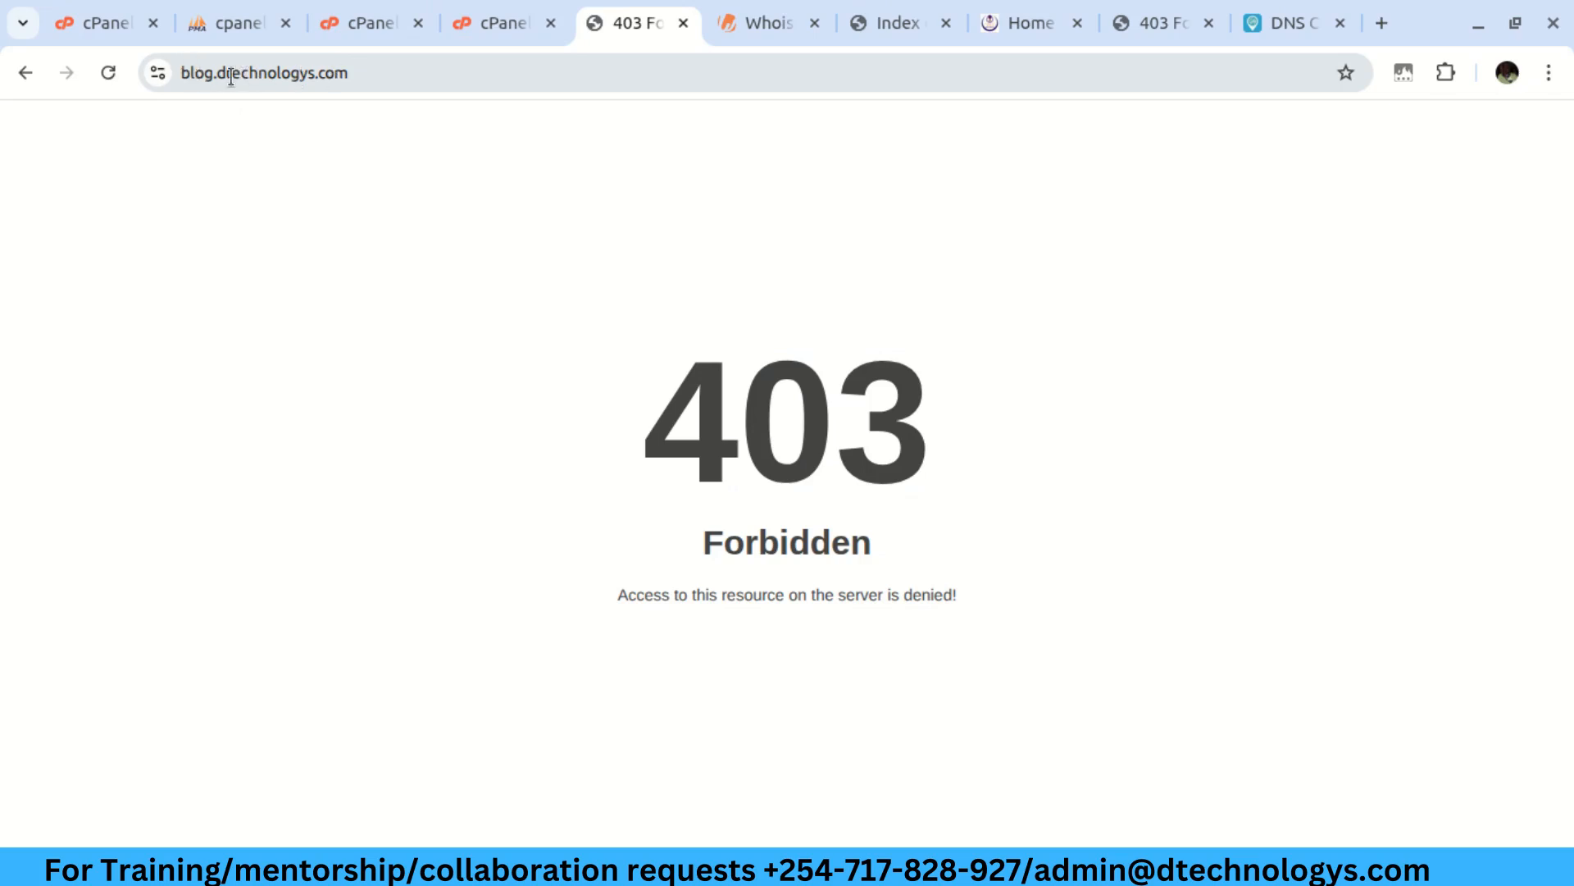
pyautogui.click(893, 23)
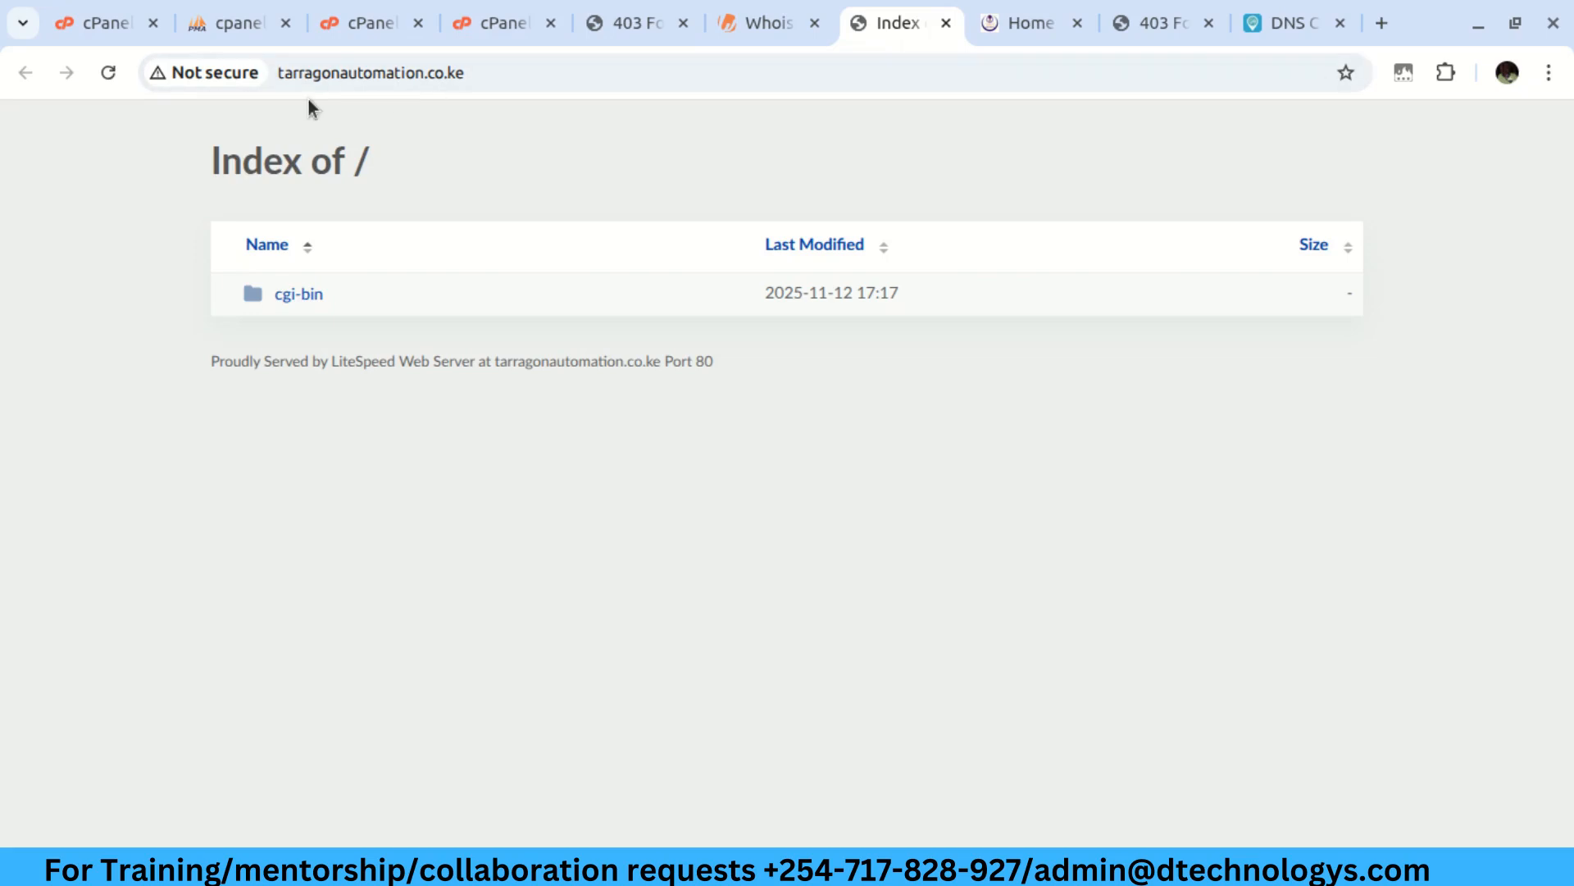
pyautogui.click(111, 75)
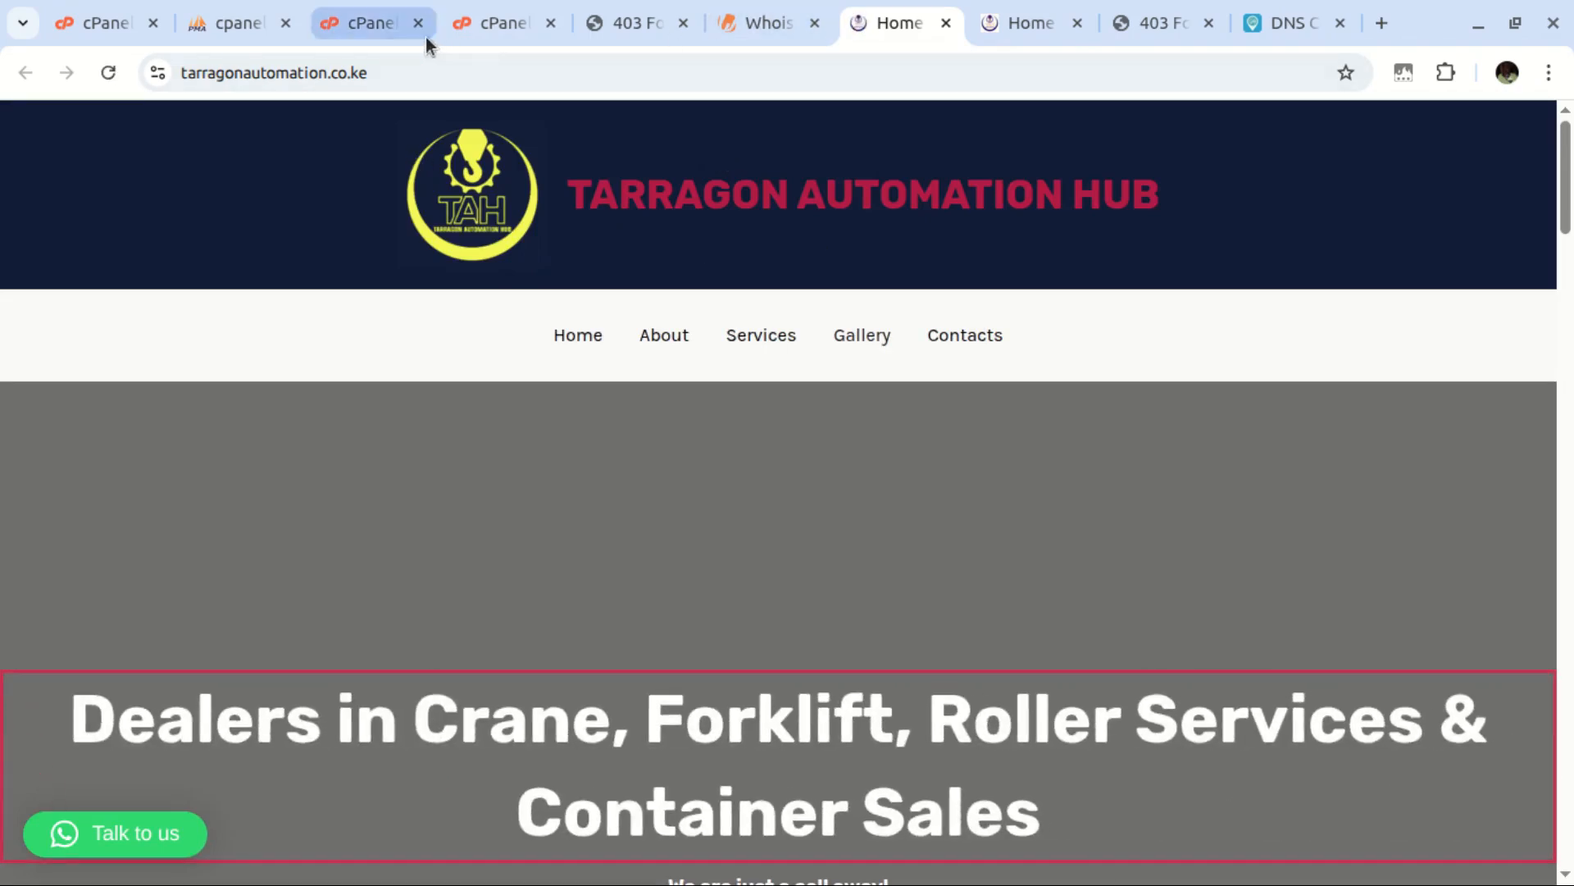
pyautogui.scroll(-5, 535, 516)
pyautogui.scroll(-10, 583, 515)
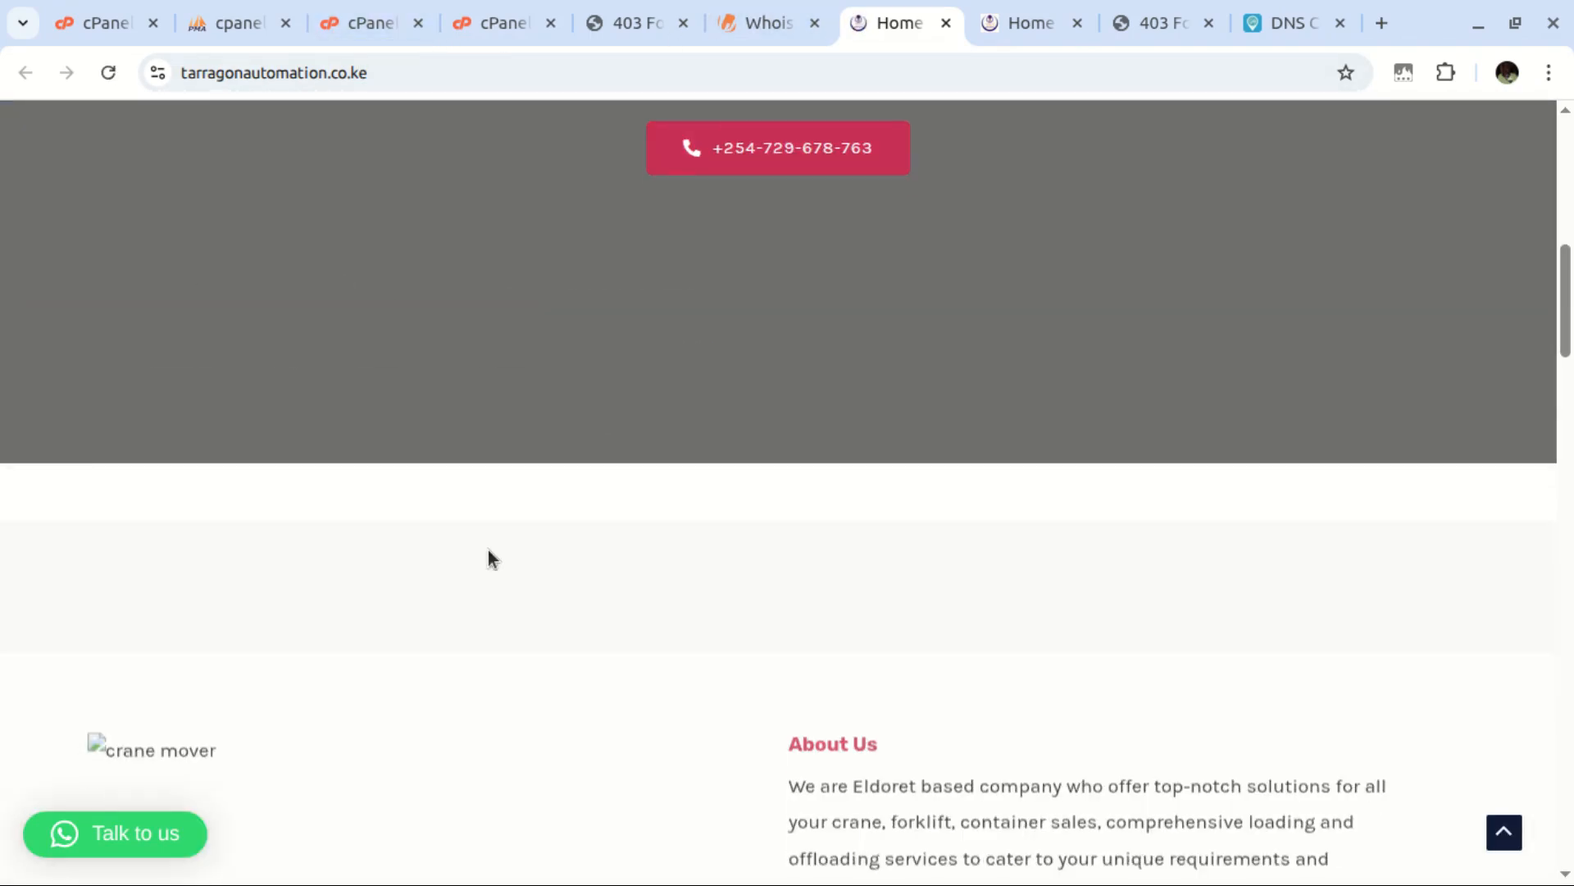
pyautogui.scroll(-10, 285, 343)
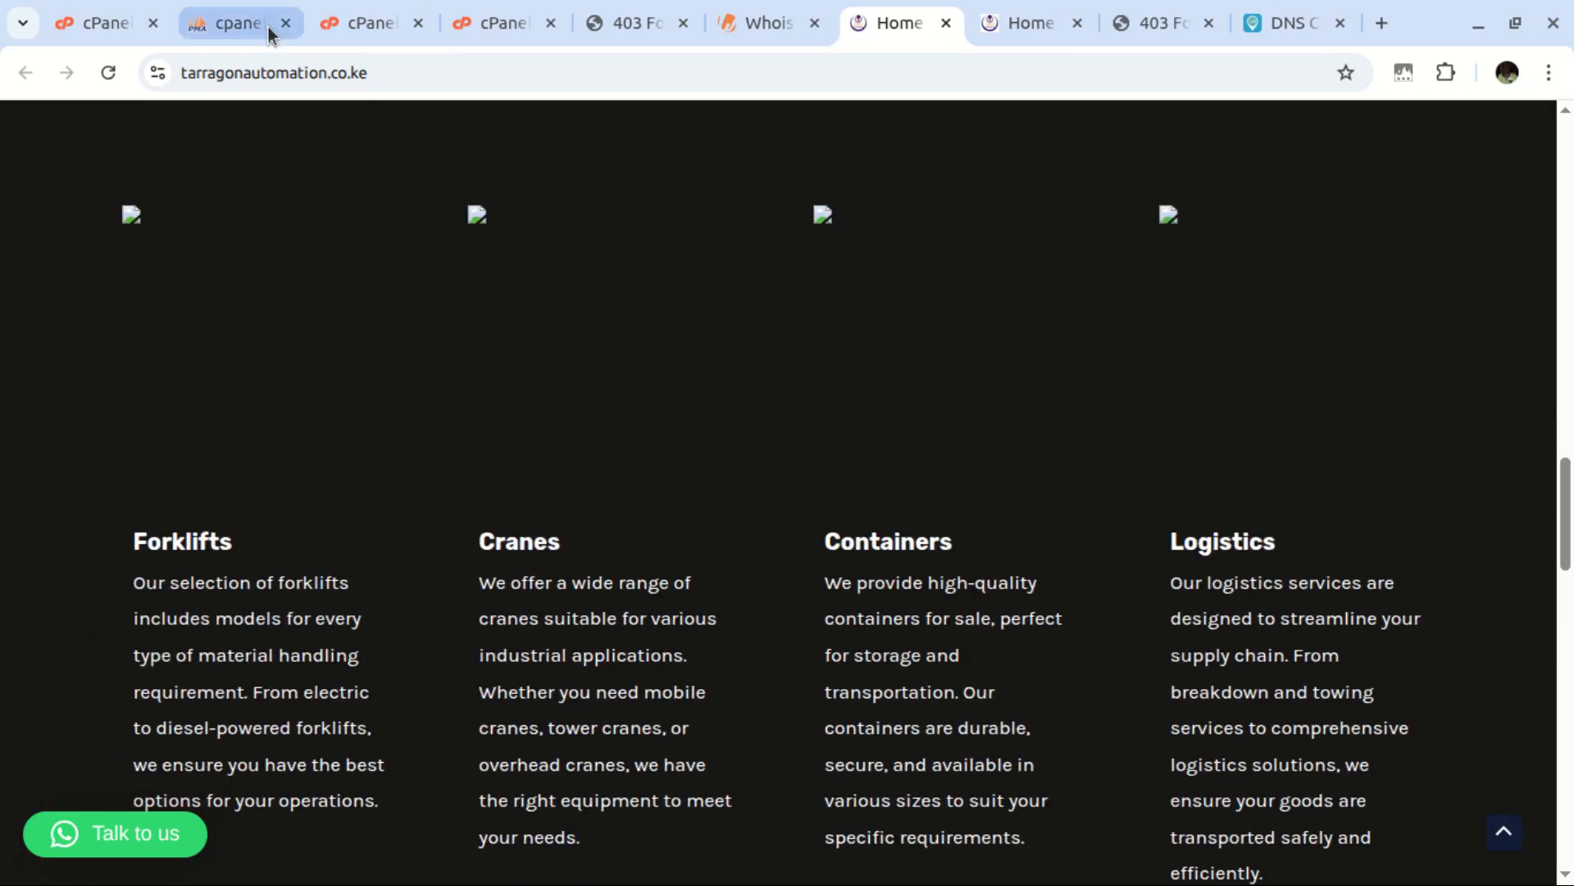
pyautogui.click(324, 23)
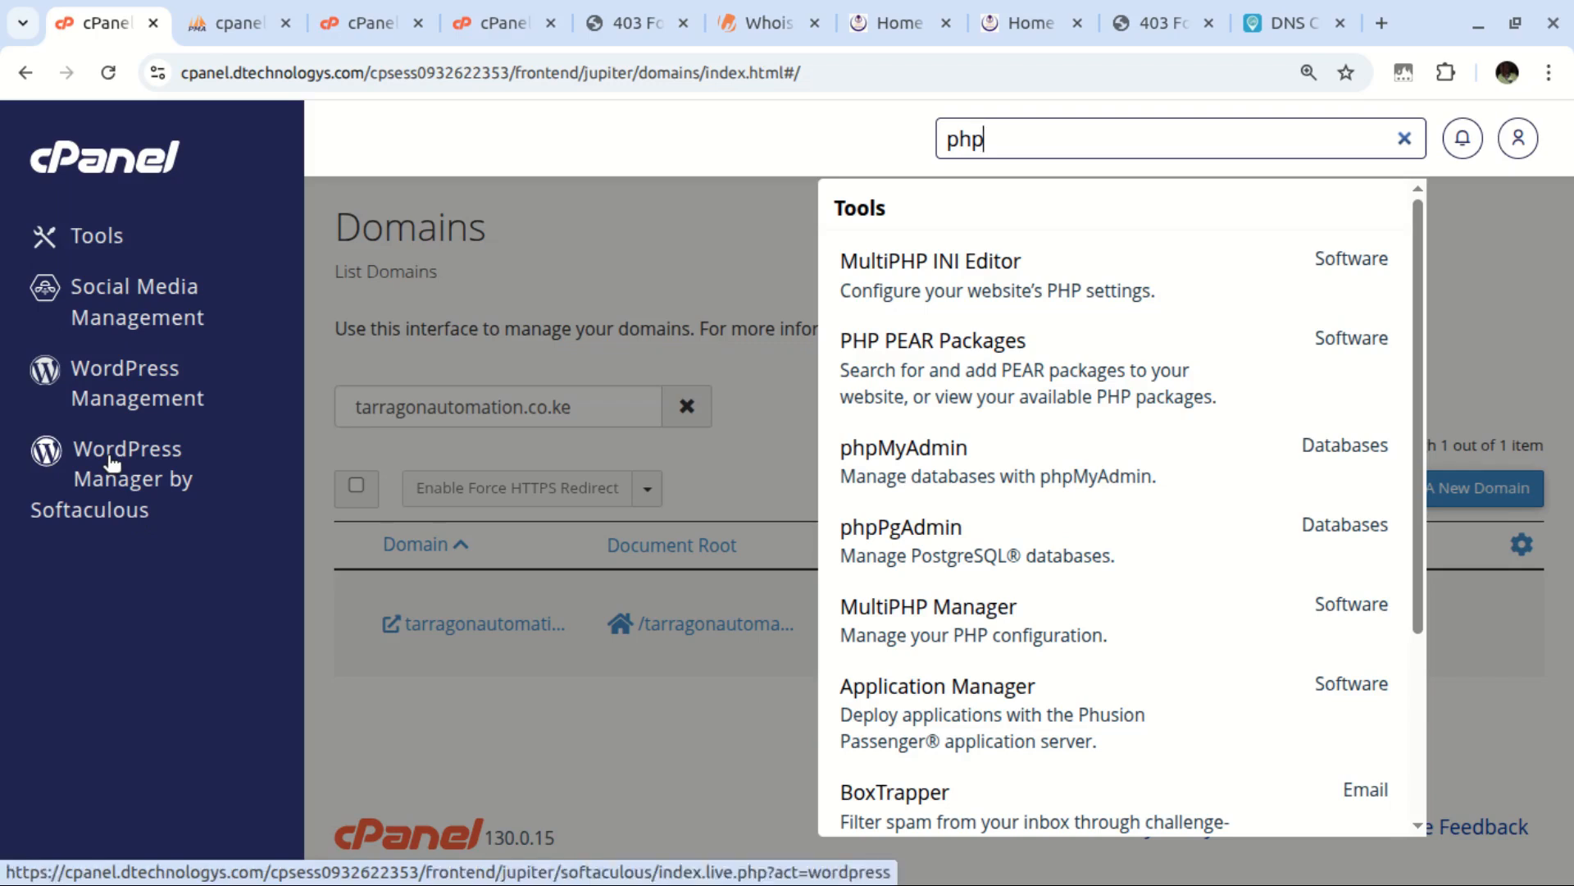
# Open WordPress Manager by Softaculous in a new tab and search the page for the site domain
pyautogui.middleClick(113, 463)
pyautogui.click(215, 25)
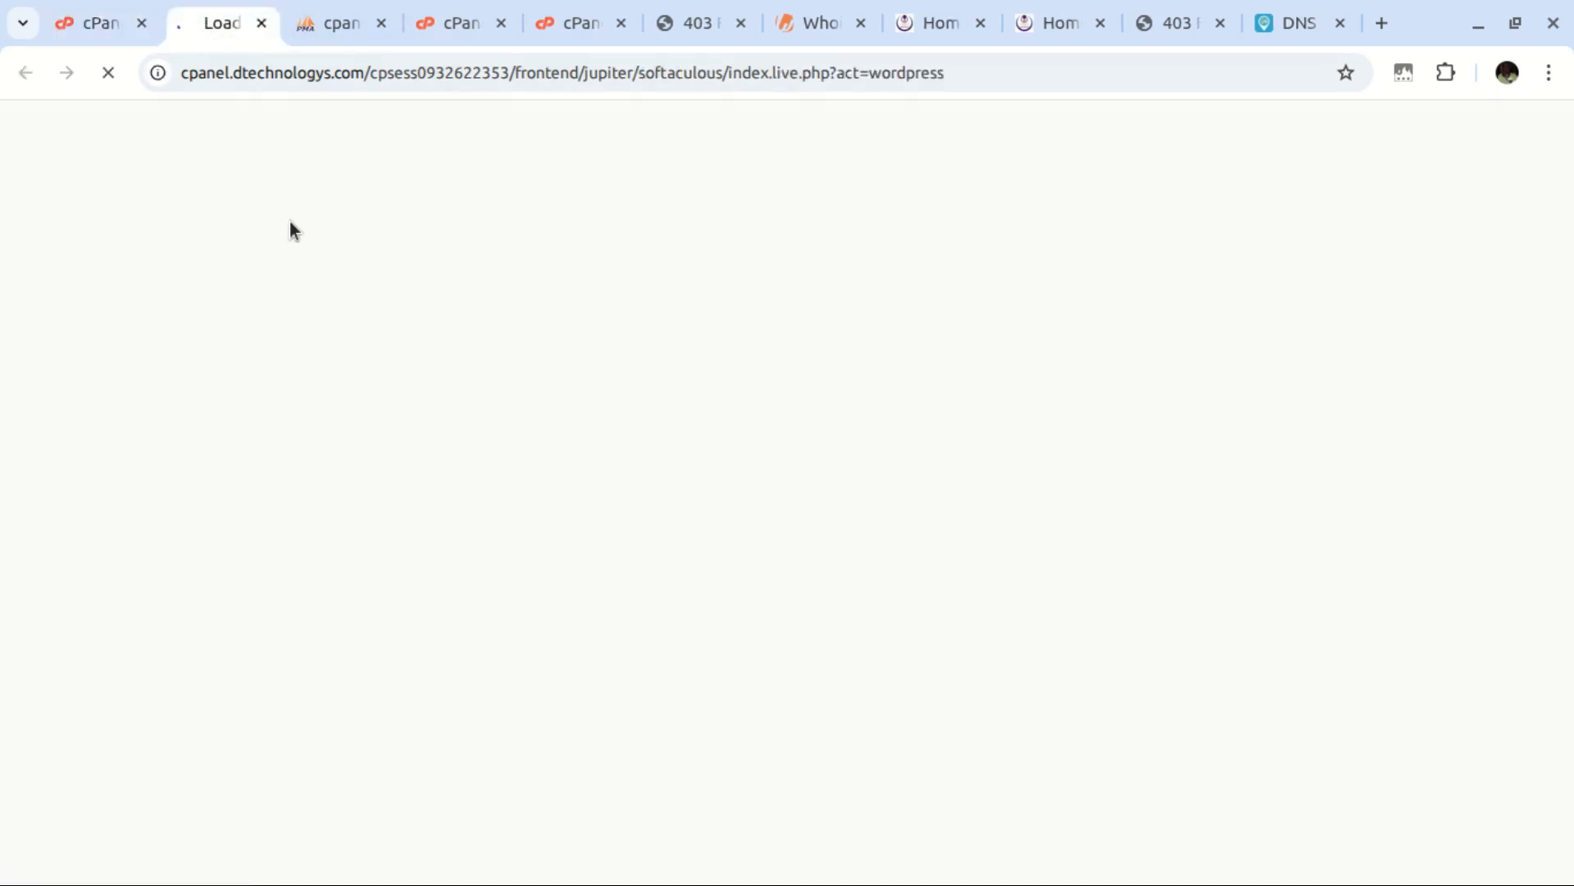
pyautogui.hotkey('ctrl', 'f')
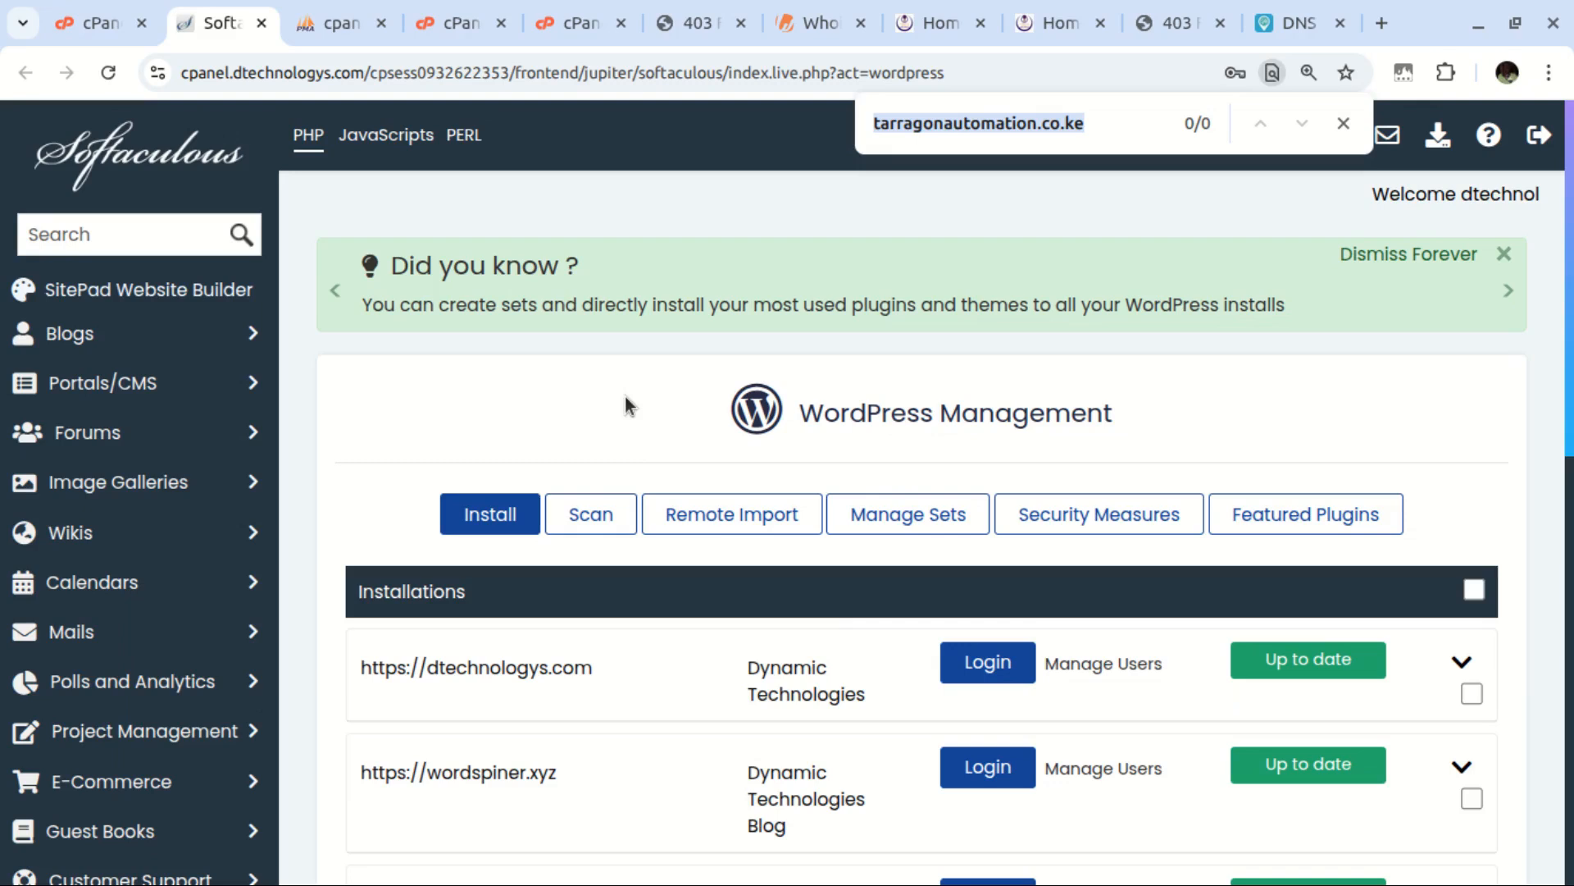
pyautogui.write('https://tarragonautomation.co.ke')
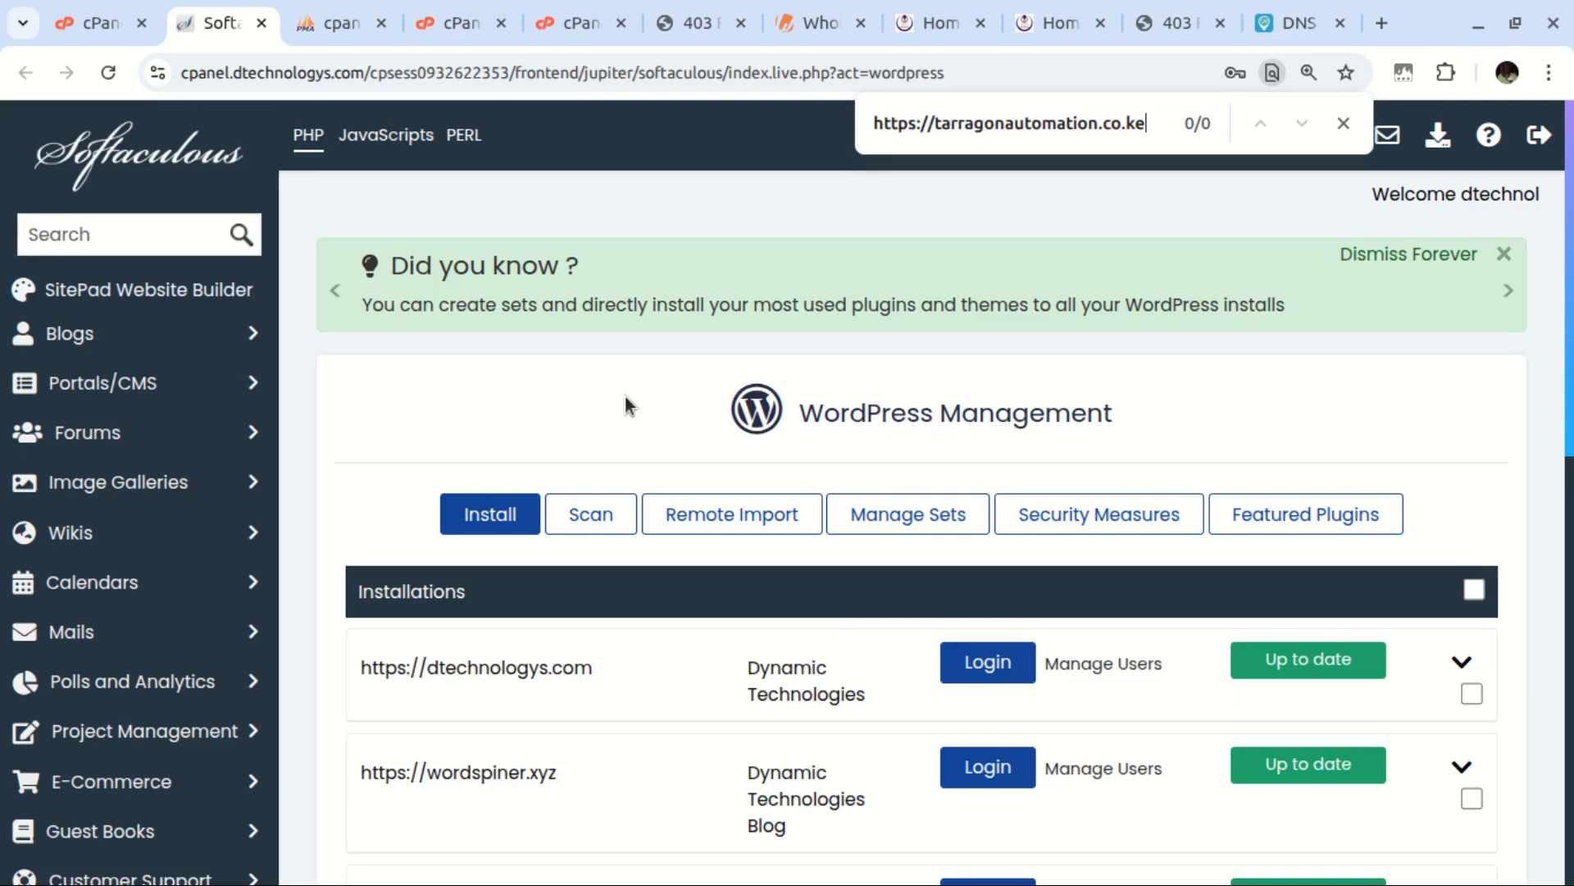
pyautogui.moveTo(935, 123); pyautogui.dragTo(834, 107)
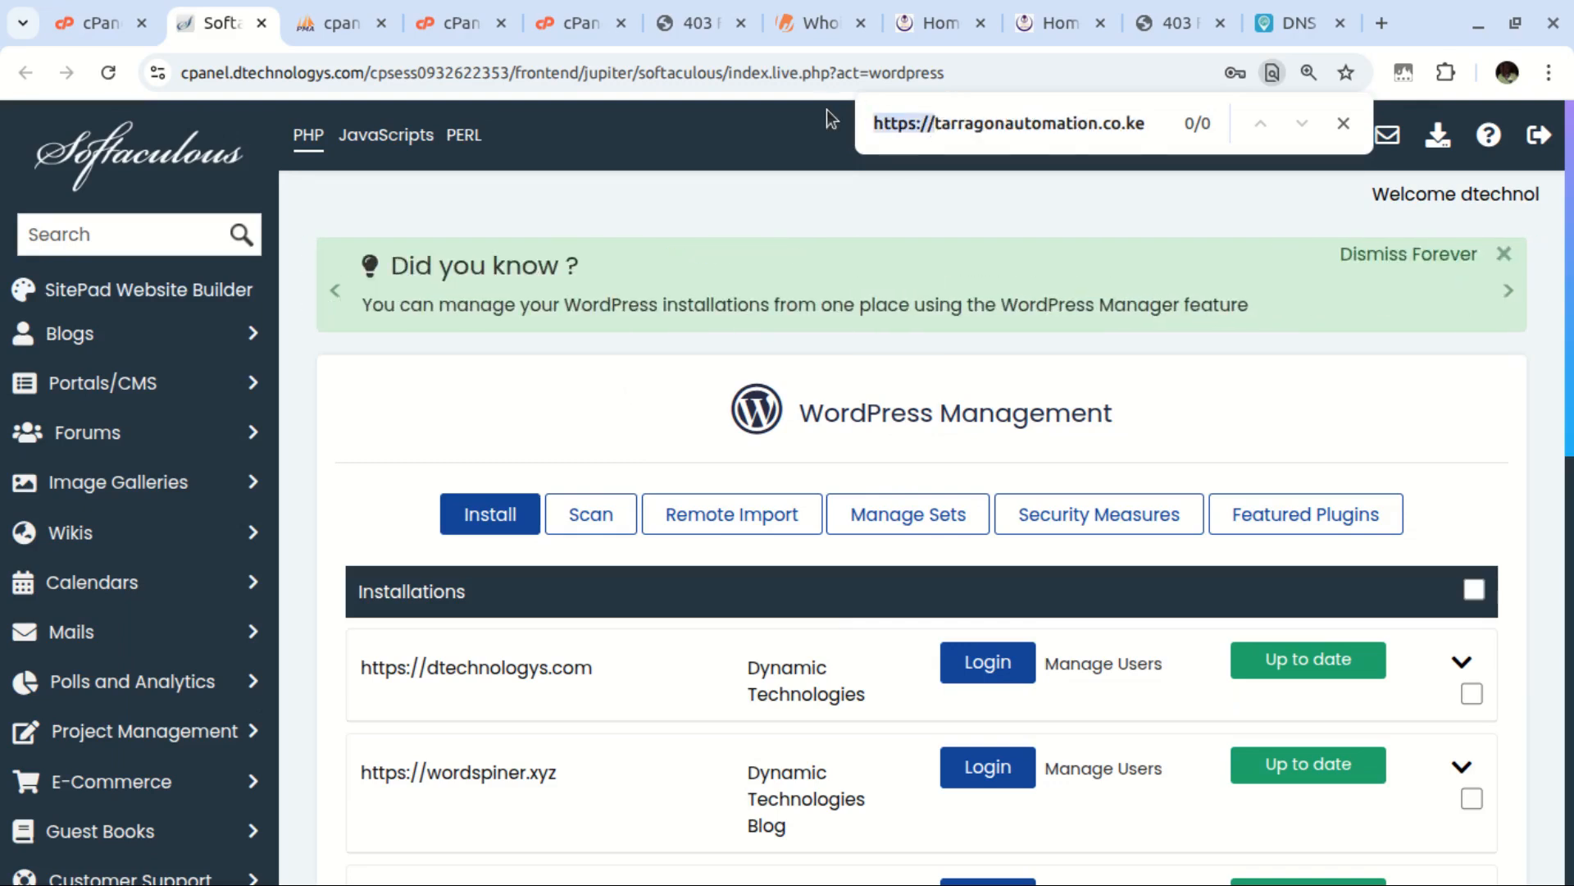
pyautogui.press('BackSpace')
pyautogui.hotkey('ctrl', 'a')
pyautogui.hotkey('ctrl', 'x')
pyautogui.hotkey('ctrl', 'v')
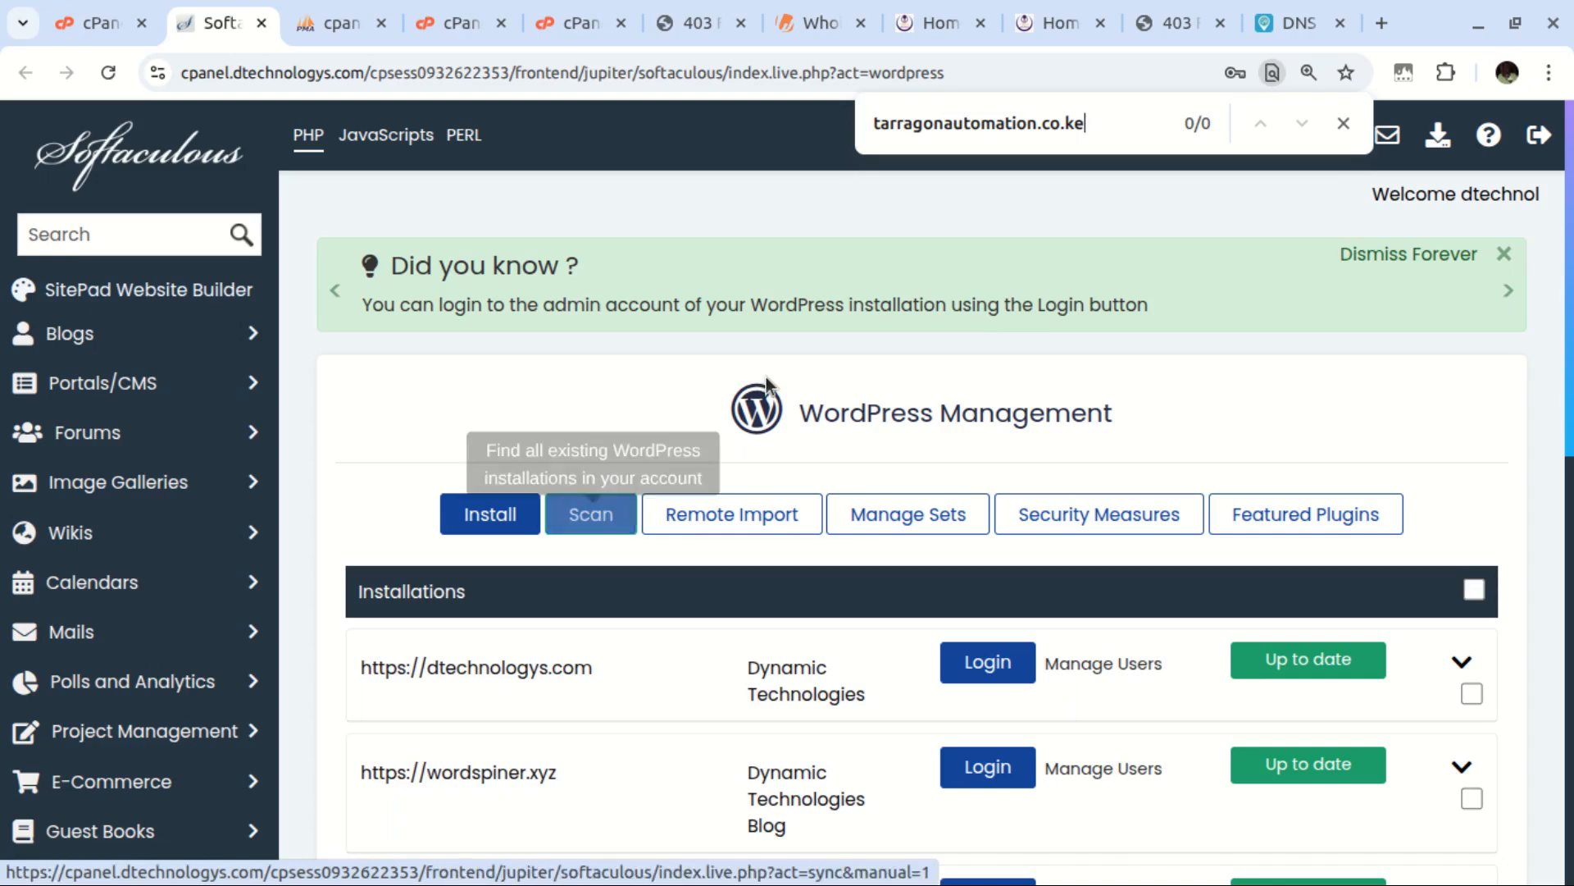
pyautogui.hotkey('ctrl', 'a')
pyautogui.write('blog.')
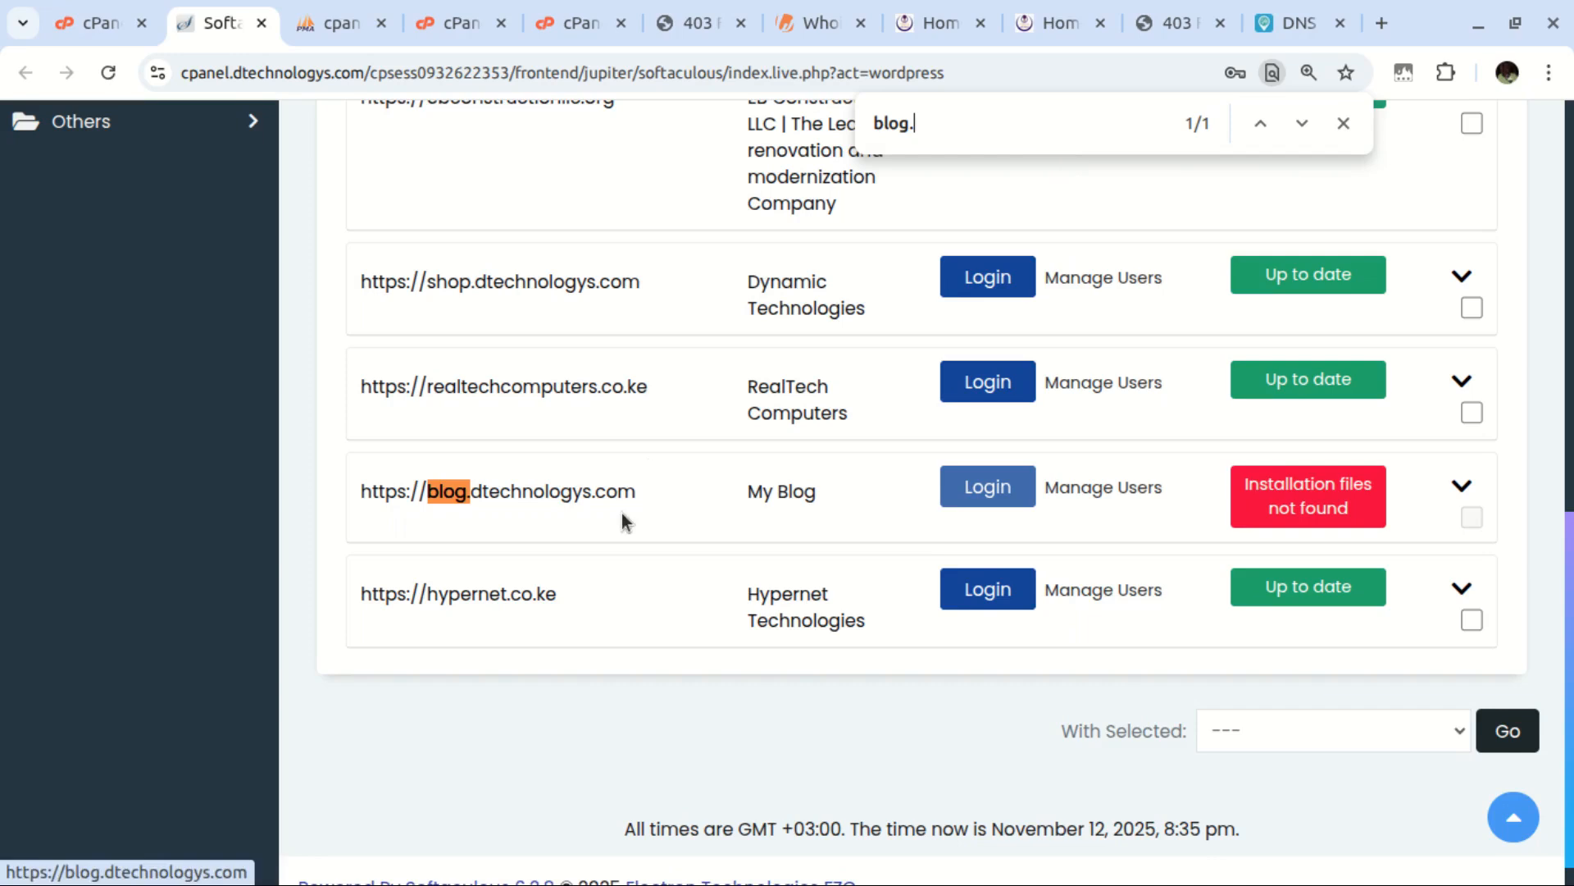
pyautogui.scroll(10, 626, 520)
pyautogui.scroll(1, 572, 289)
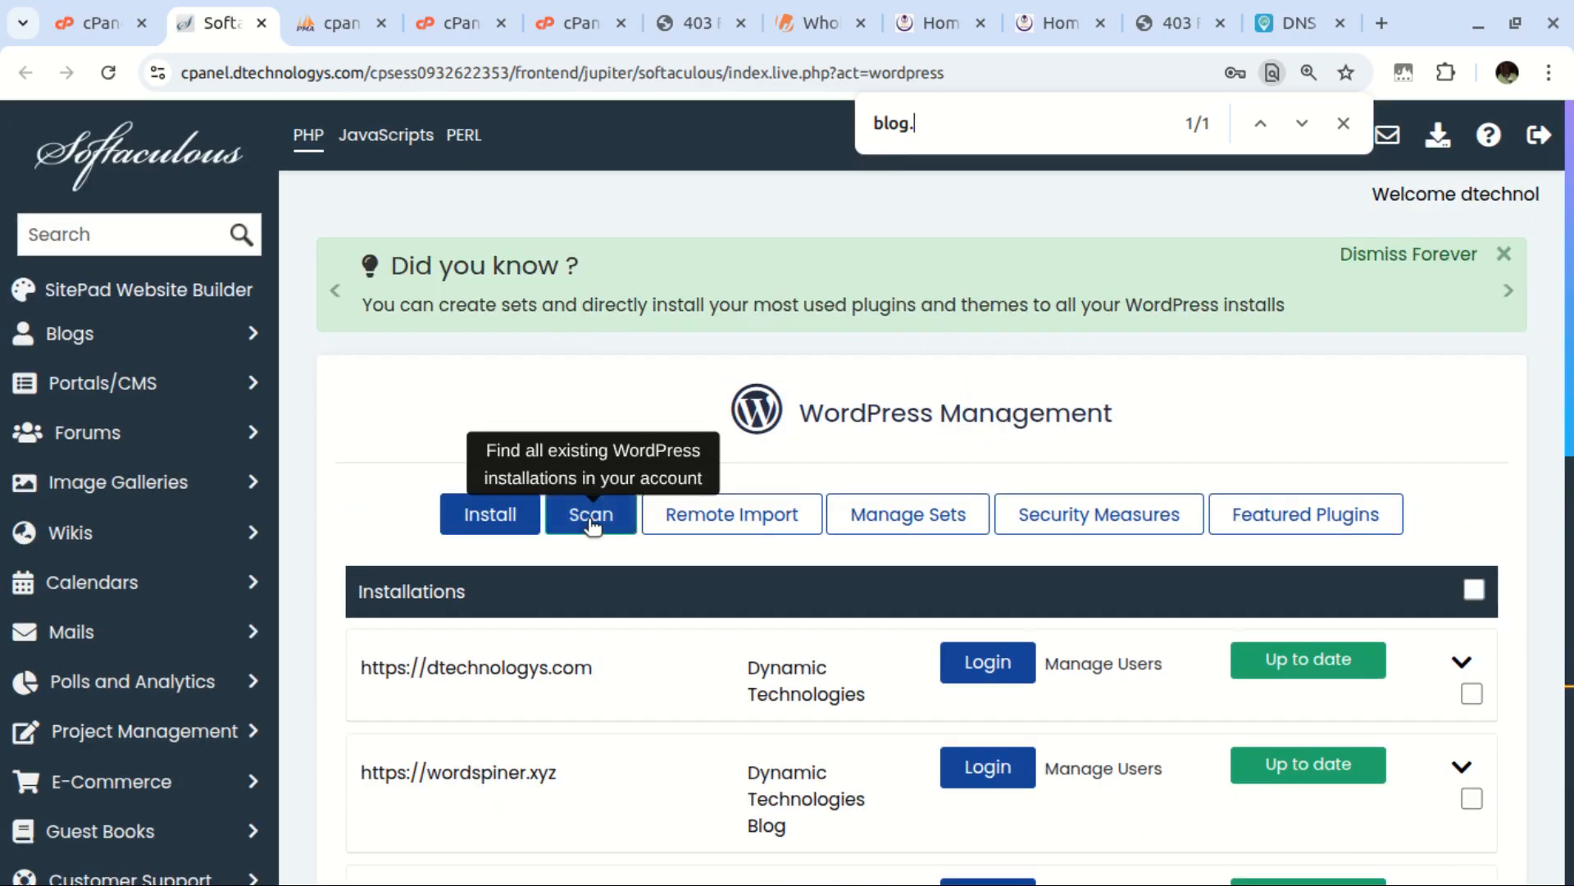
# Scan for existing WordPress installations and locate tarragonautomation.co.ke in the installations list
pyautogui.click(592, 516)
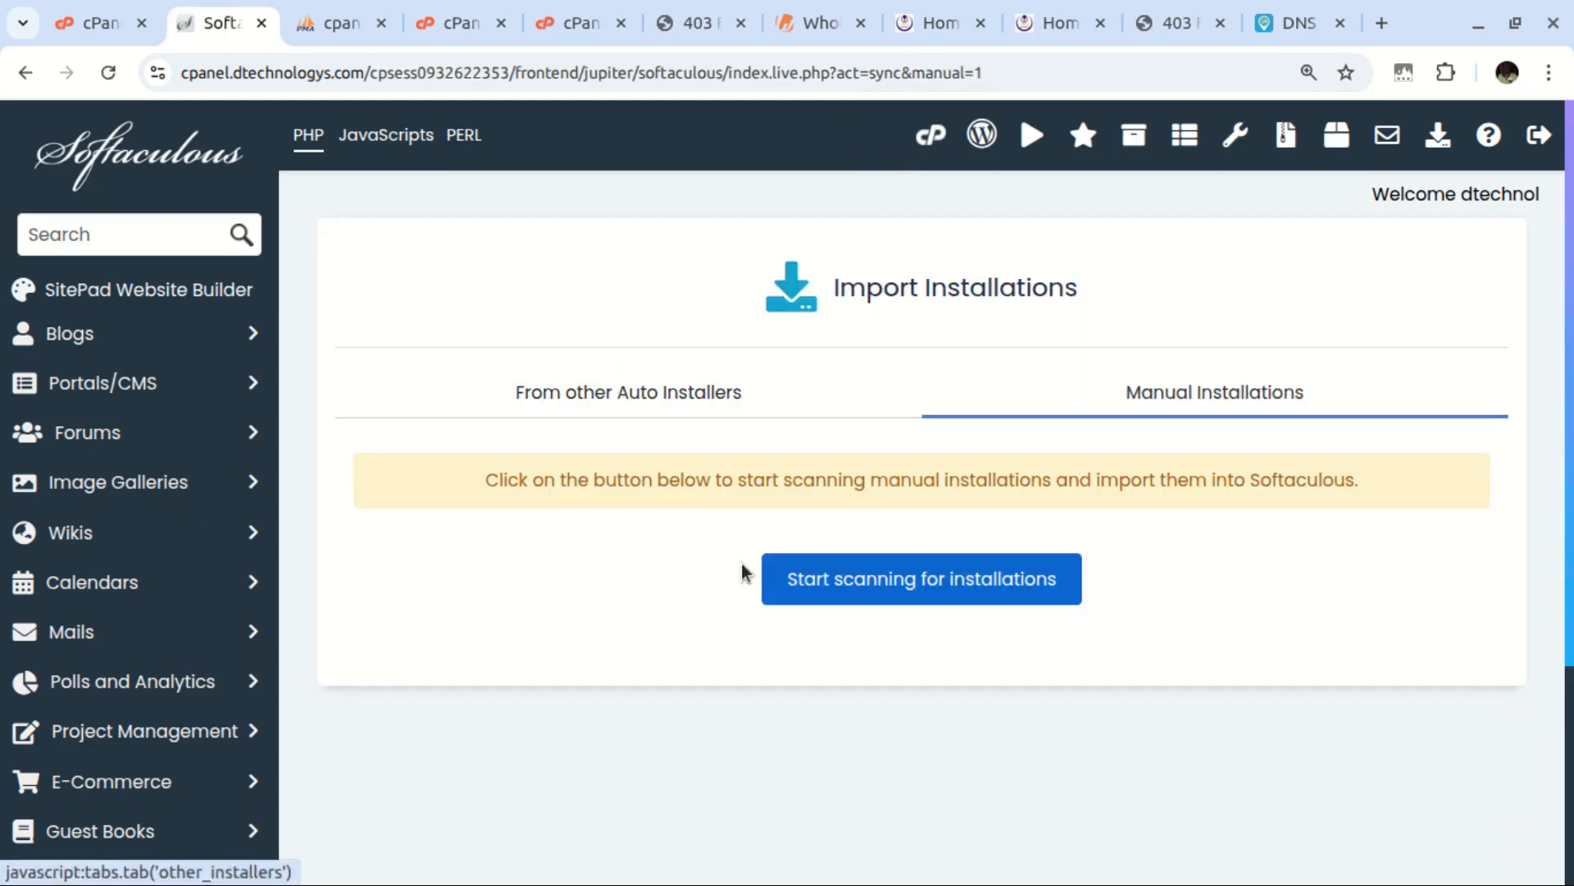
pyautogui.click(844, 577)
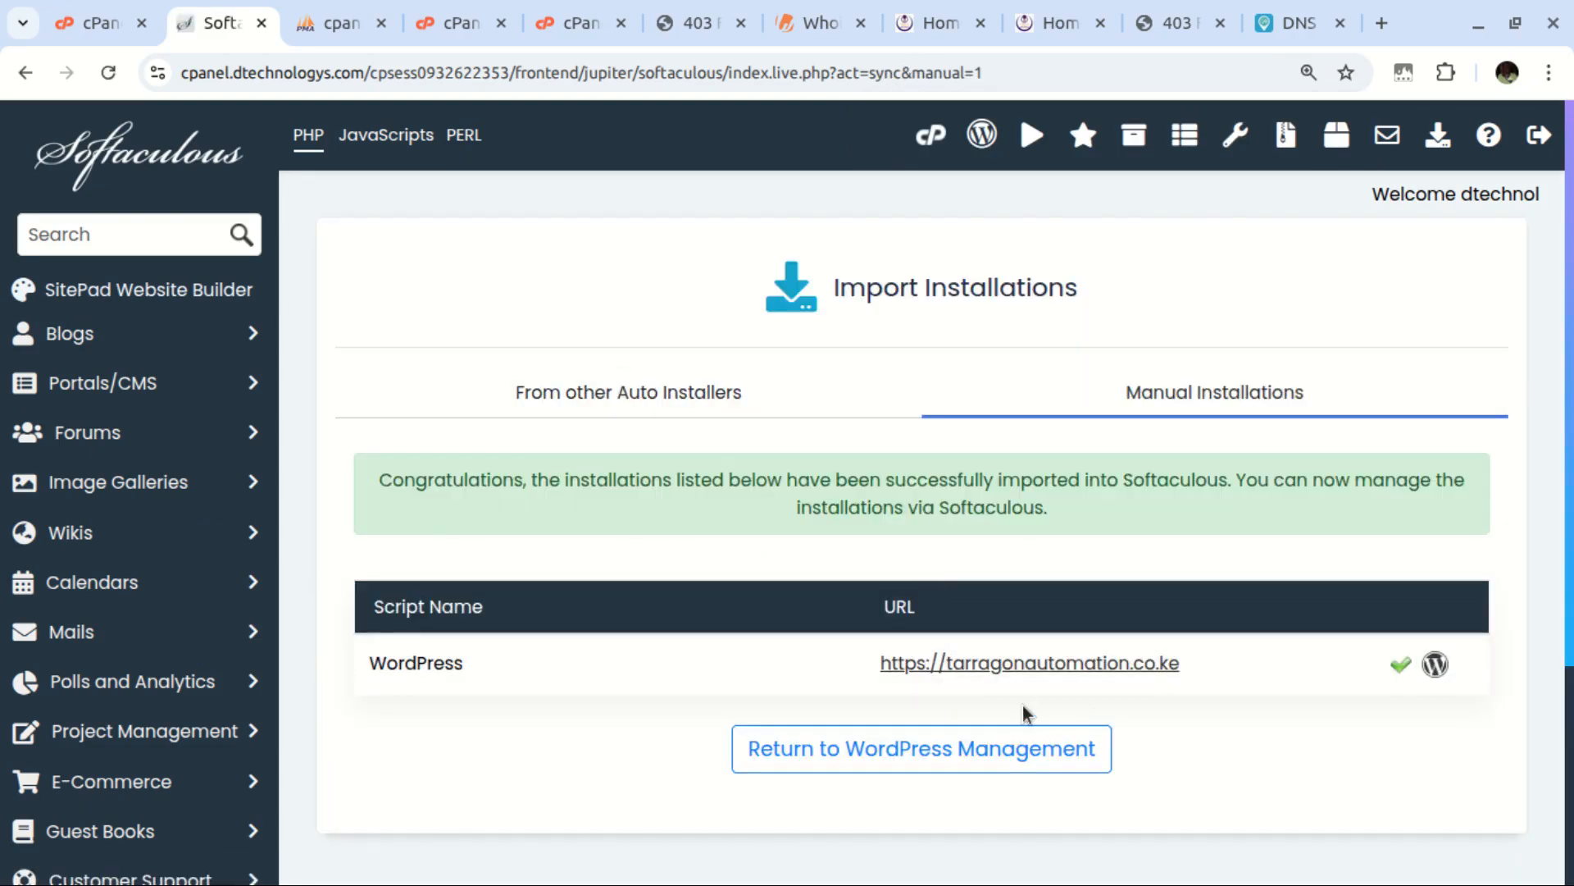
pyautogui.click(853, 748)
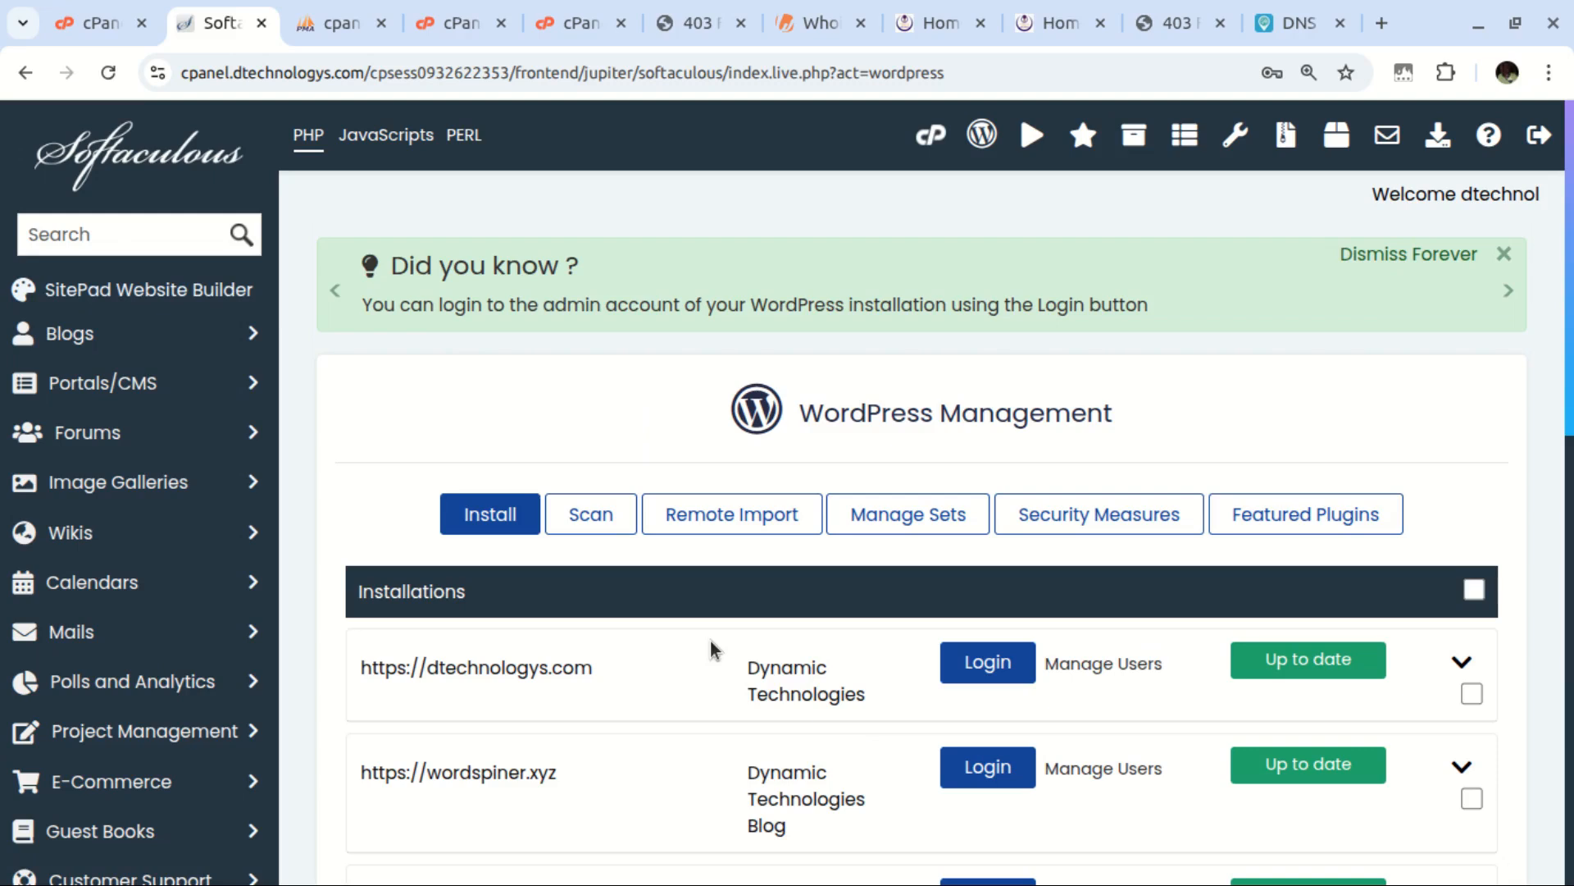
pyautogui.hotkey('ctrl', 'f')
pyautogui.hotkey('ctrl', 'v')
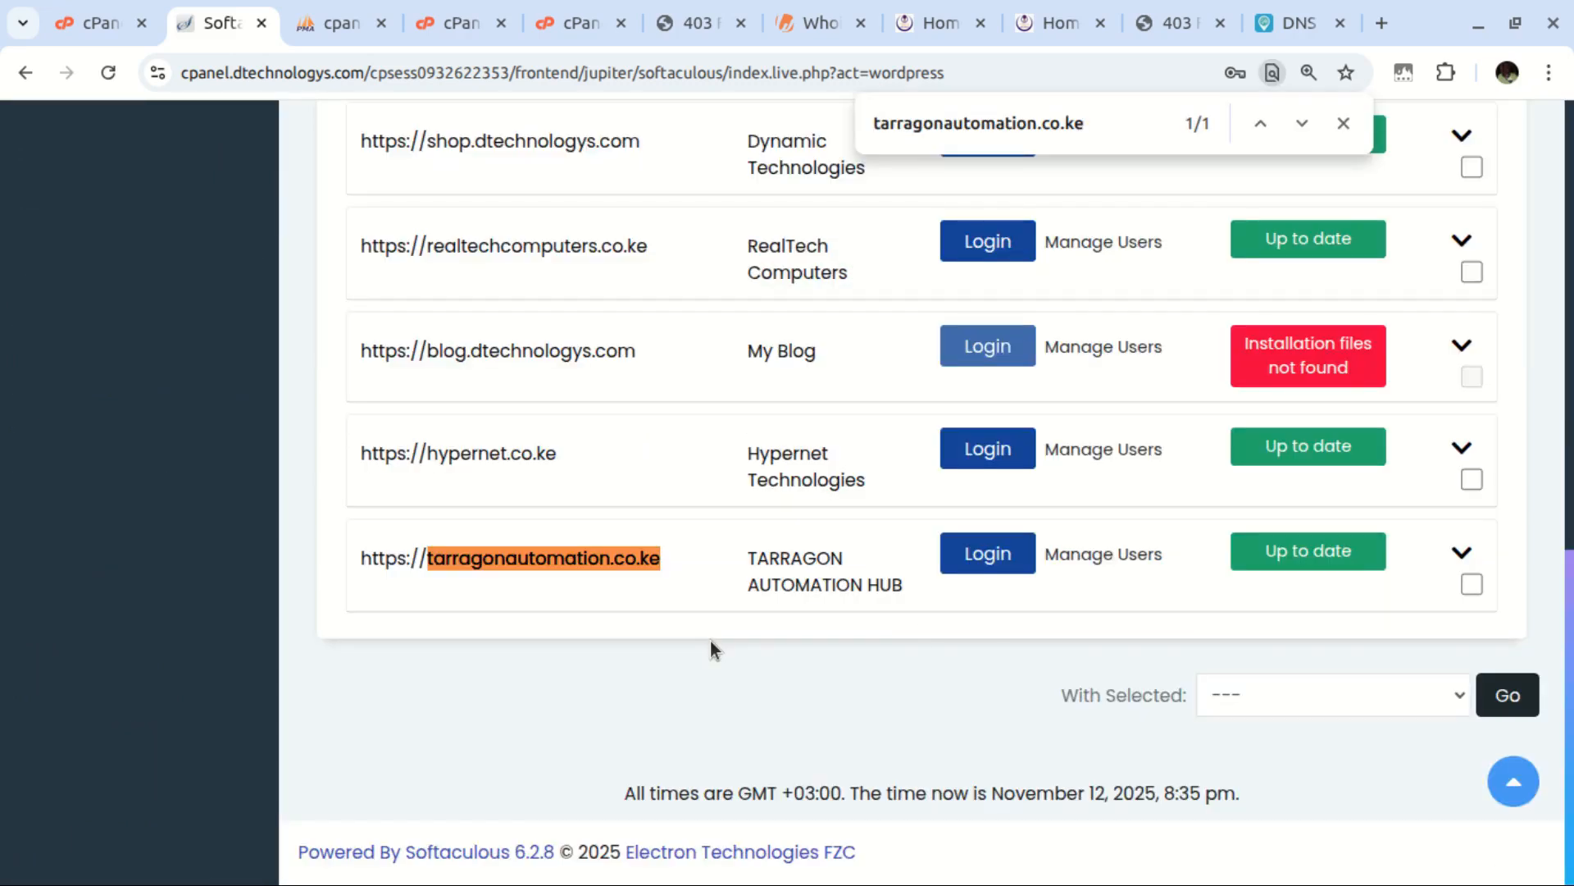
pyautogui.click(1000, 559)
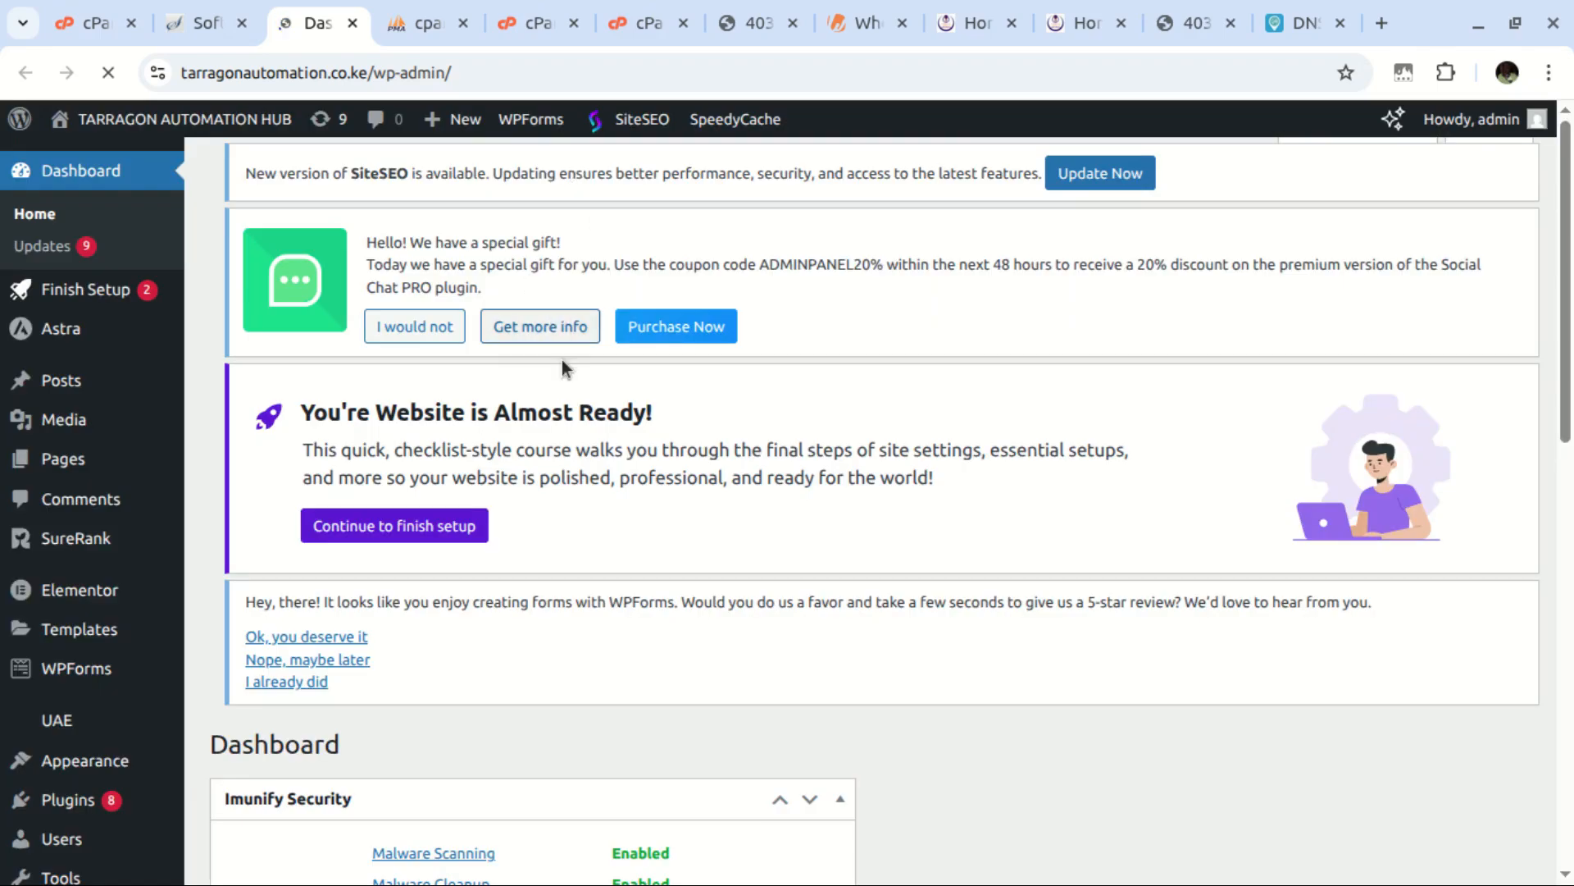
pyautogui.scroll(-3, 564, 365)
pyautogui.scroll(3, 568, 382)
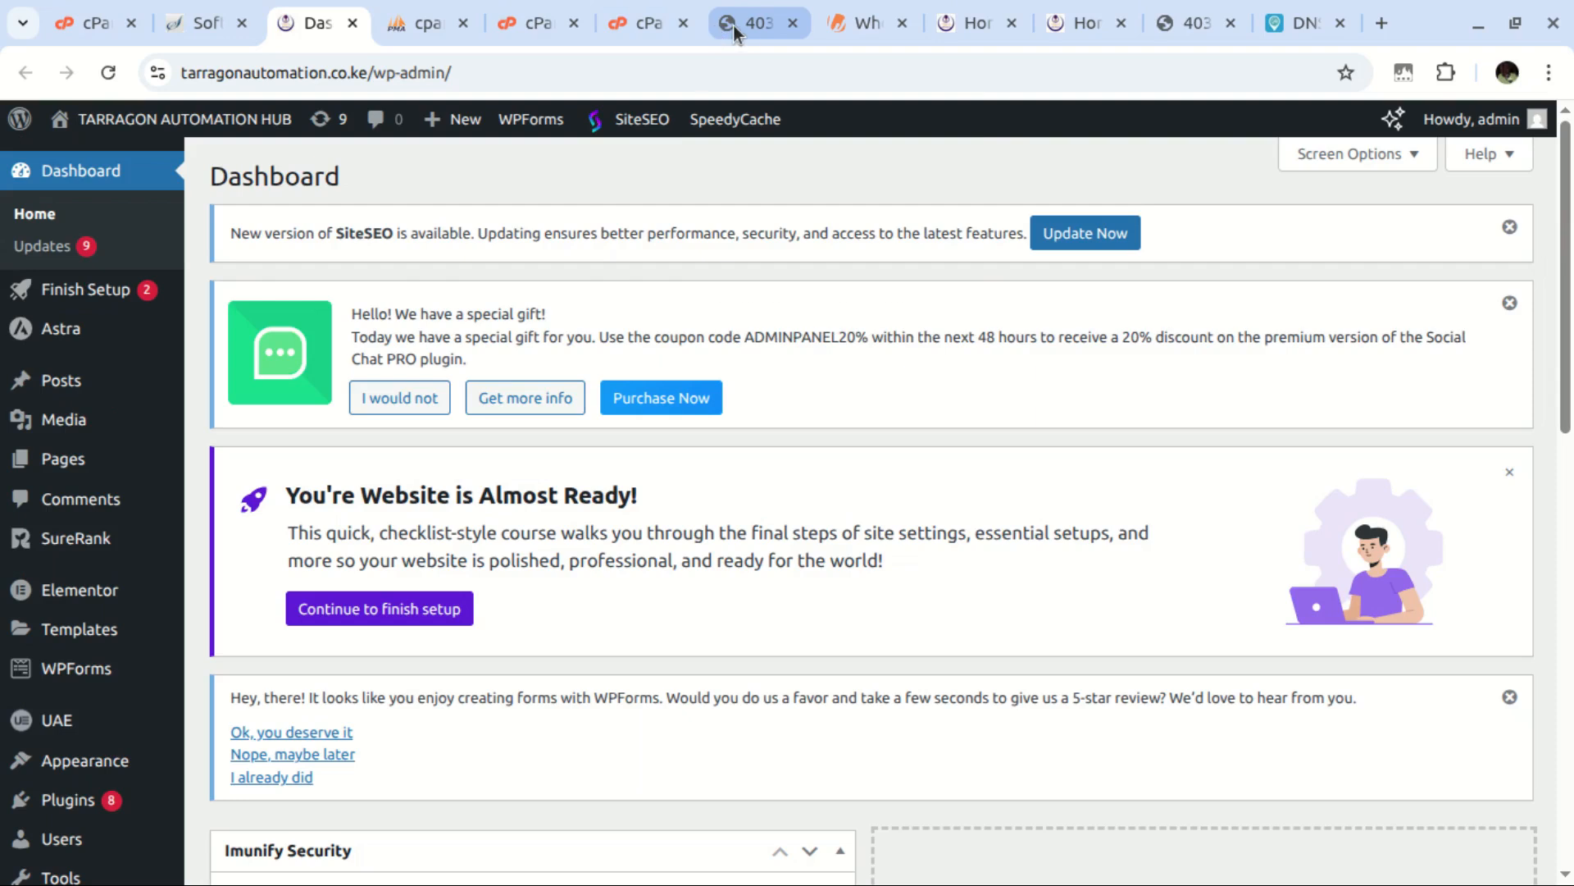
pyautogui.click(1050, 25)
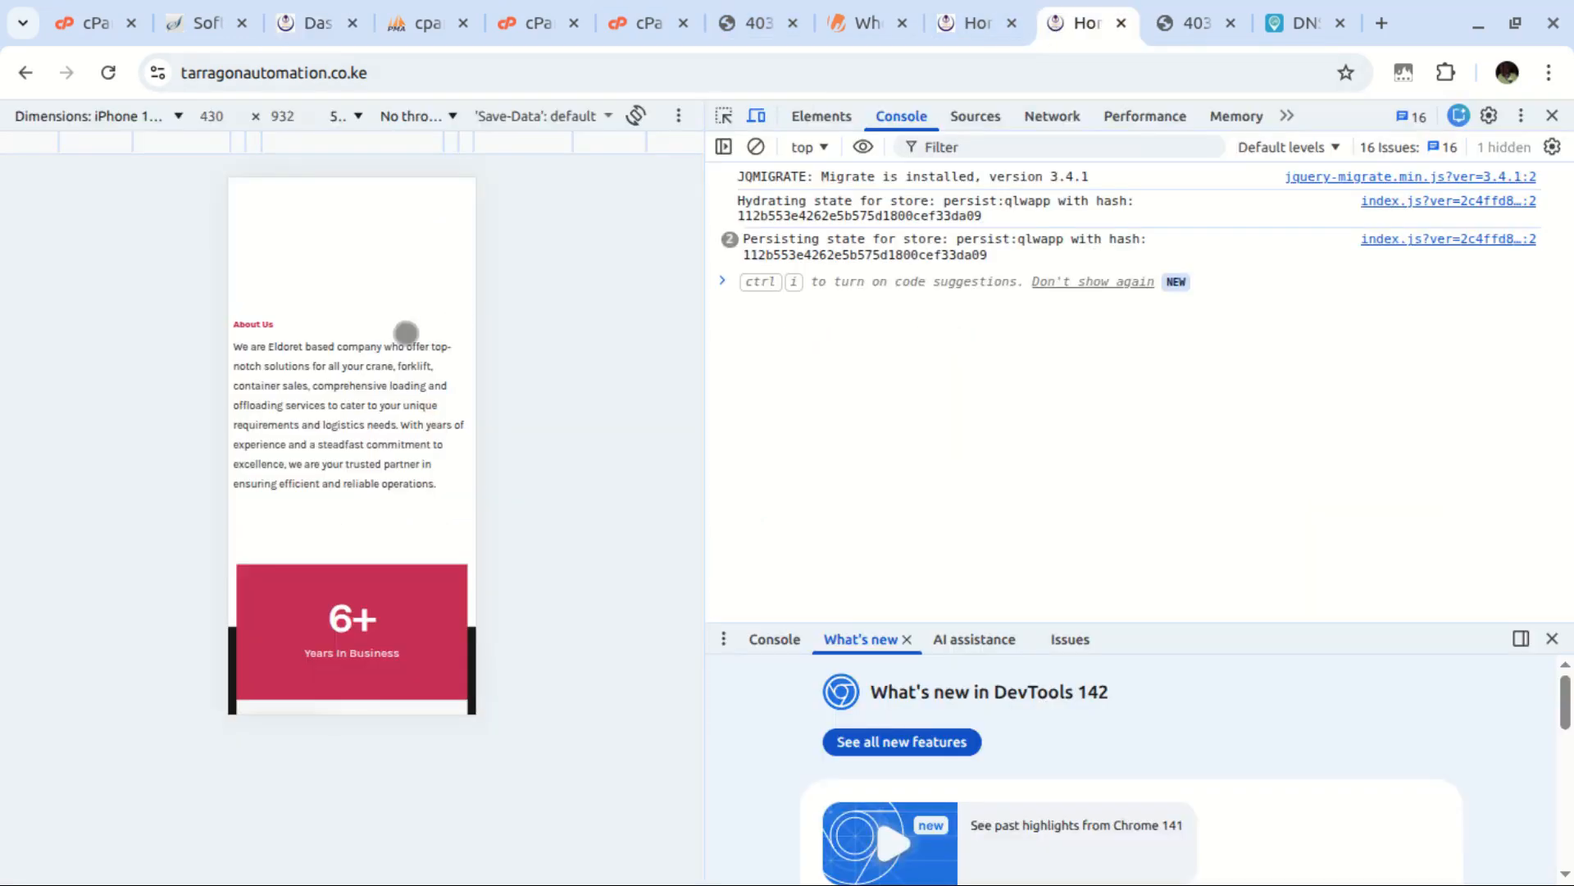
pyautogui.click(108, 72)
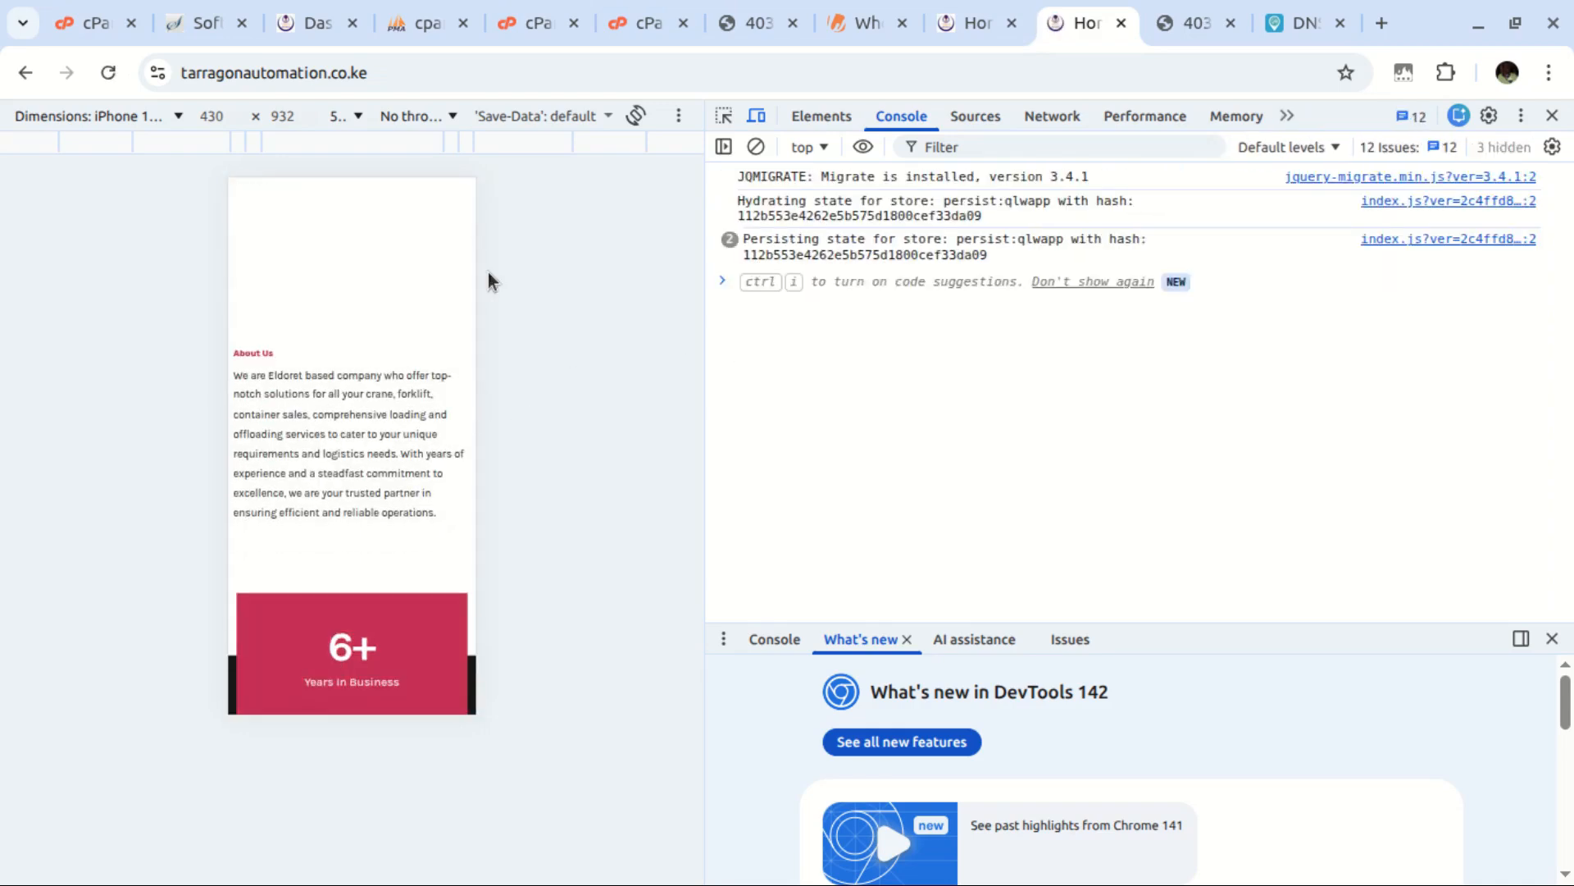
pyautogui.click(308, 24)
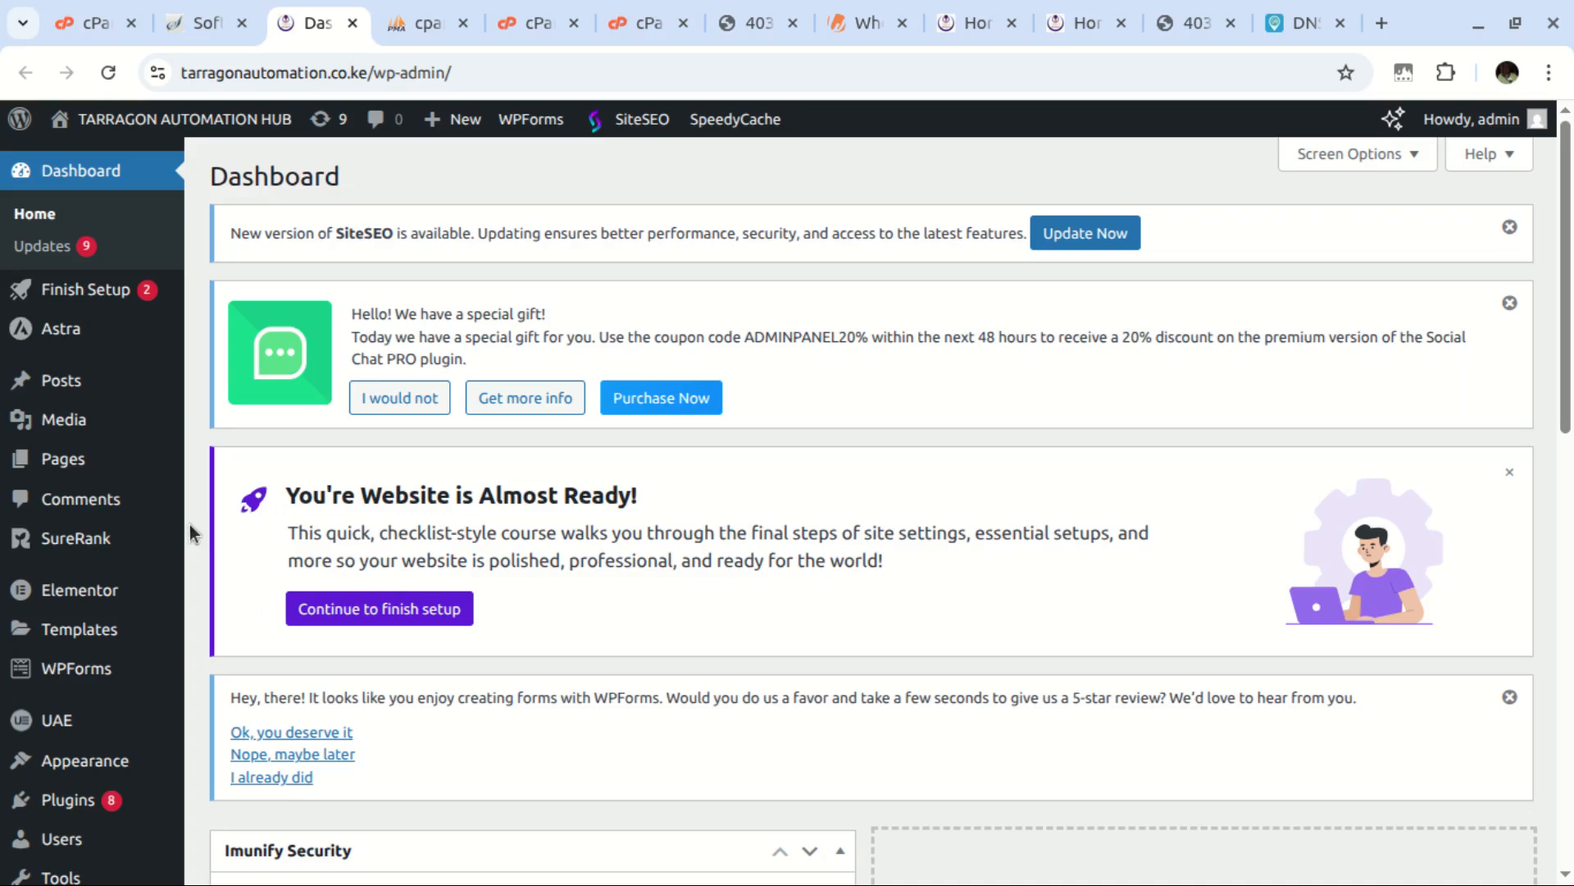
# Search the WordPress plugin directory for 'better search' from Plugins > Add Plugin
pyautogui.moveTo(139, 478)
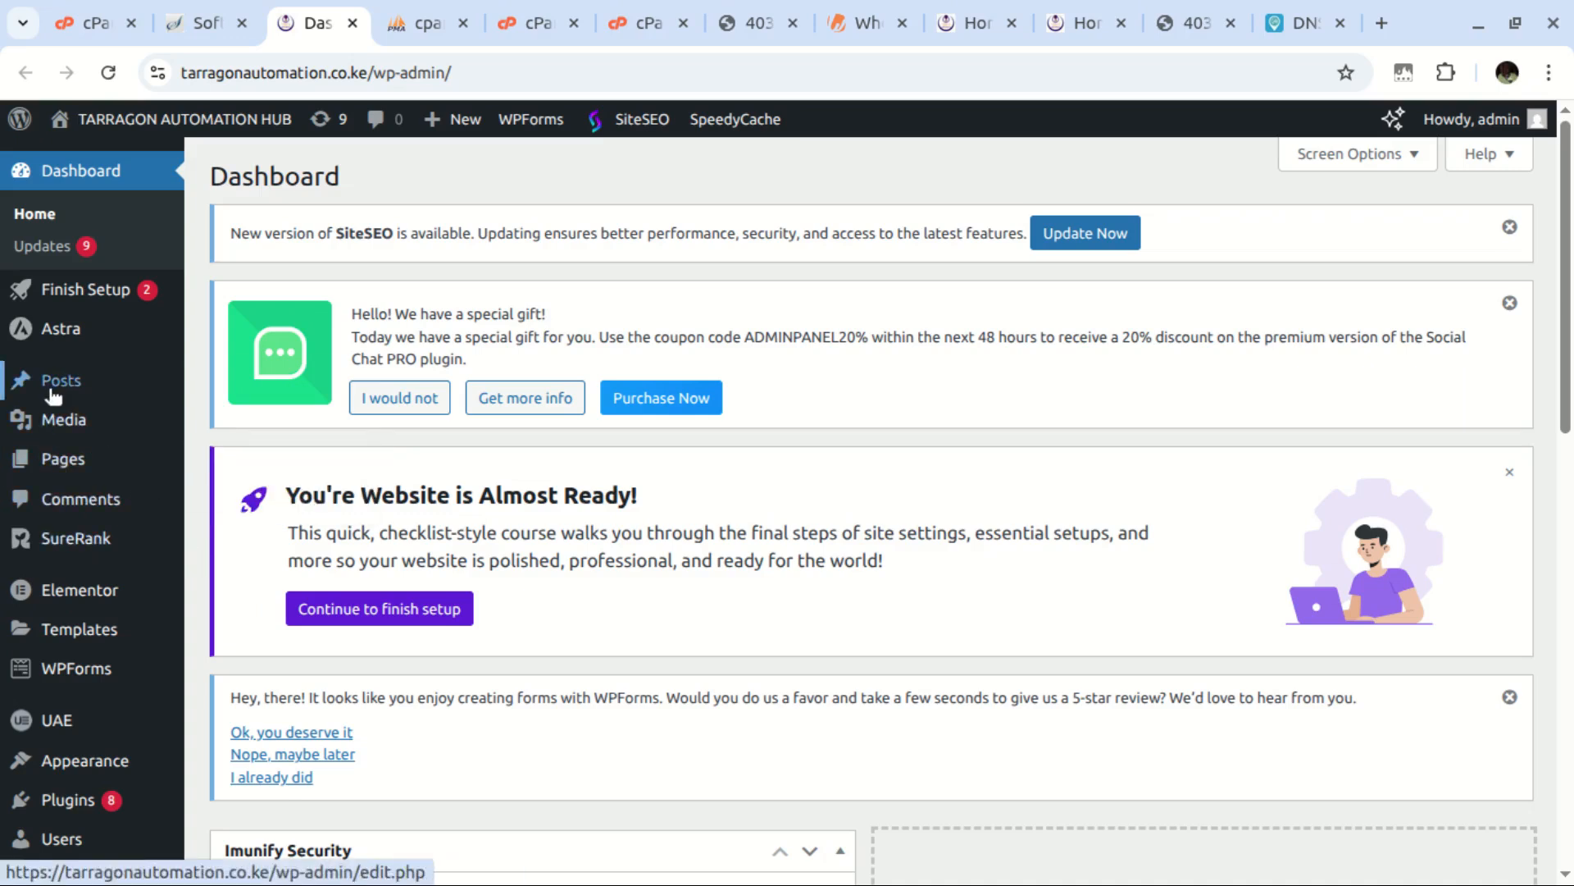
pyautogui.moveTo(98, 685)
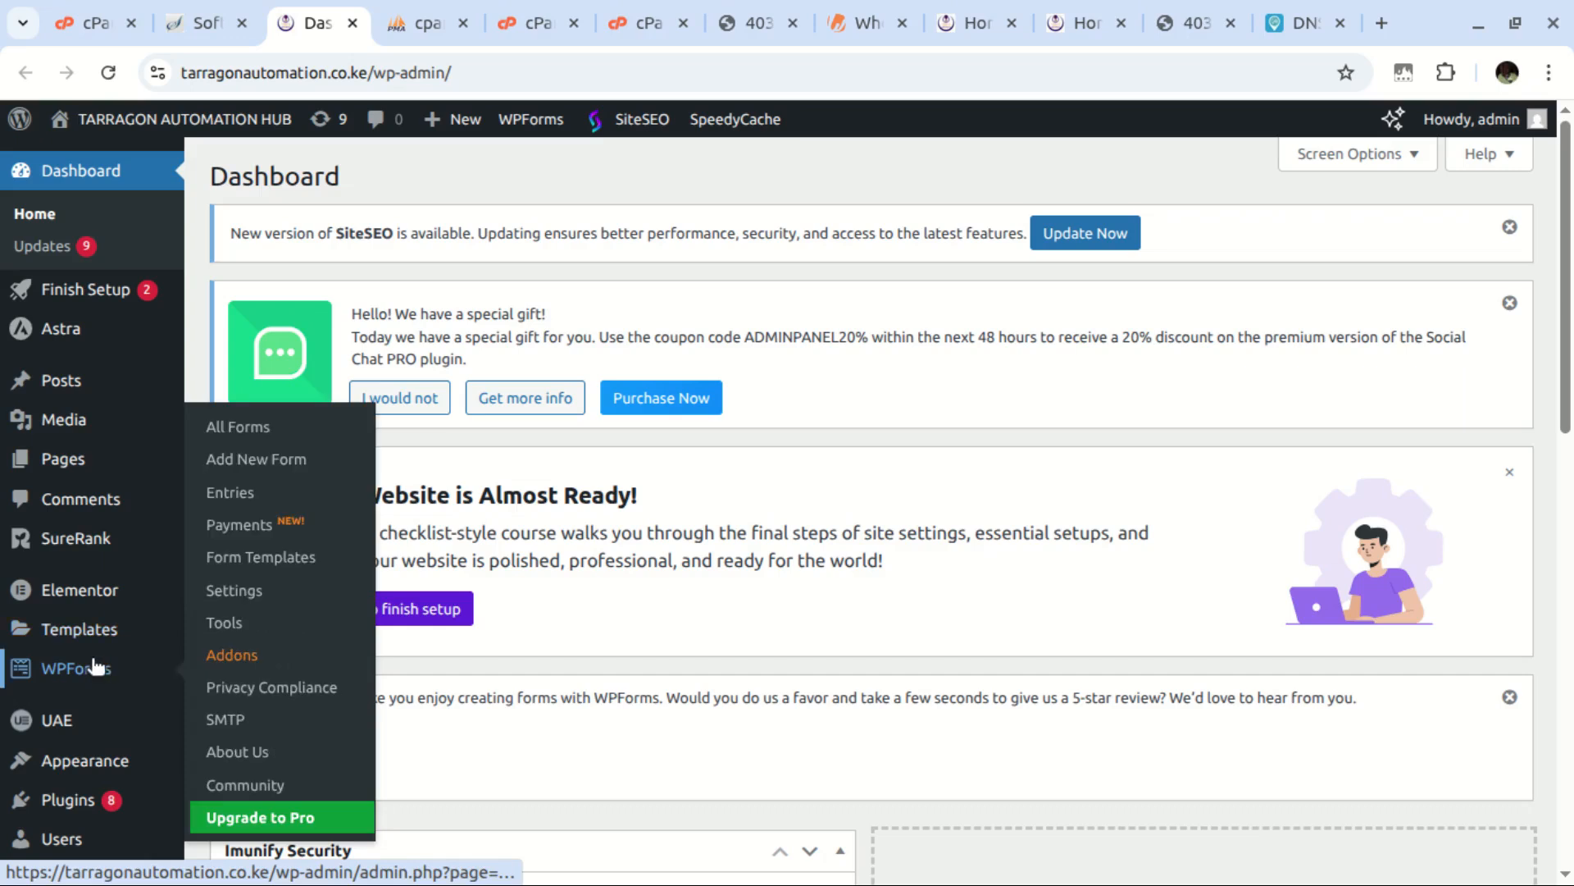
pyautogui.moveTo(89, 808)
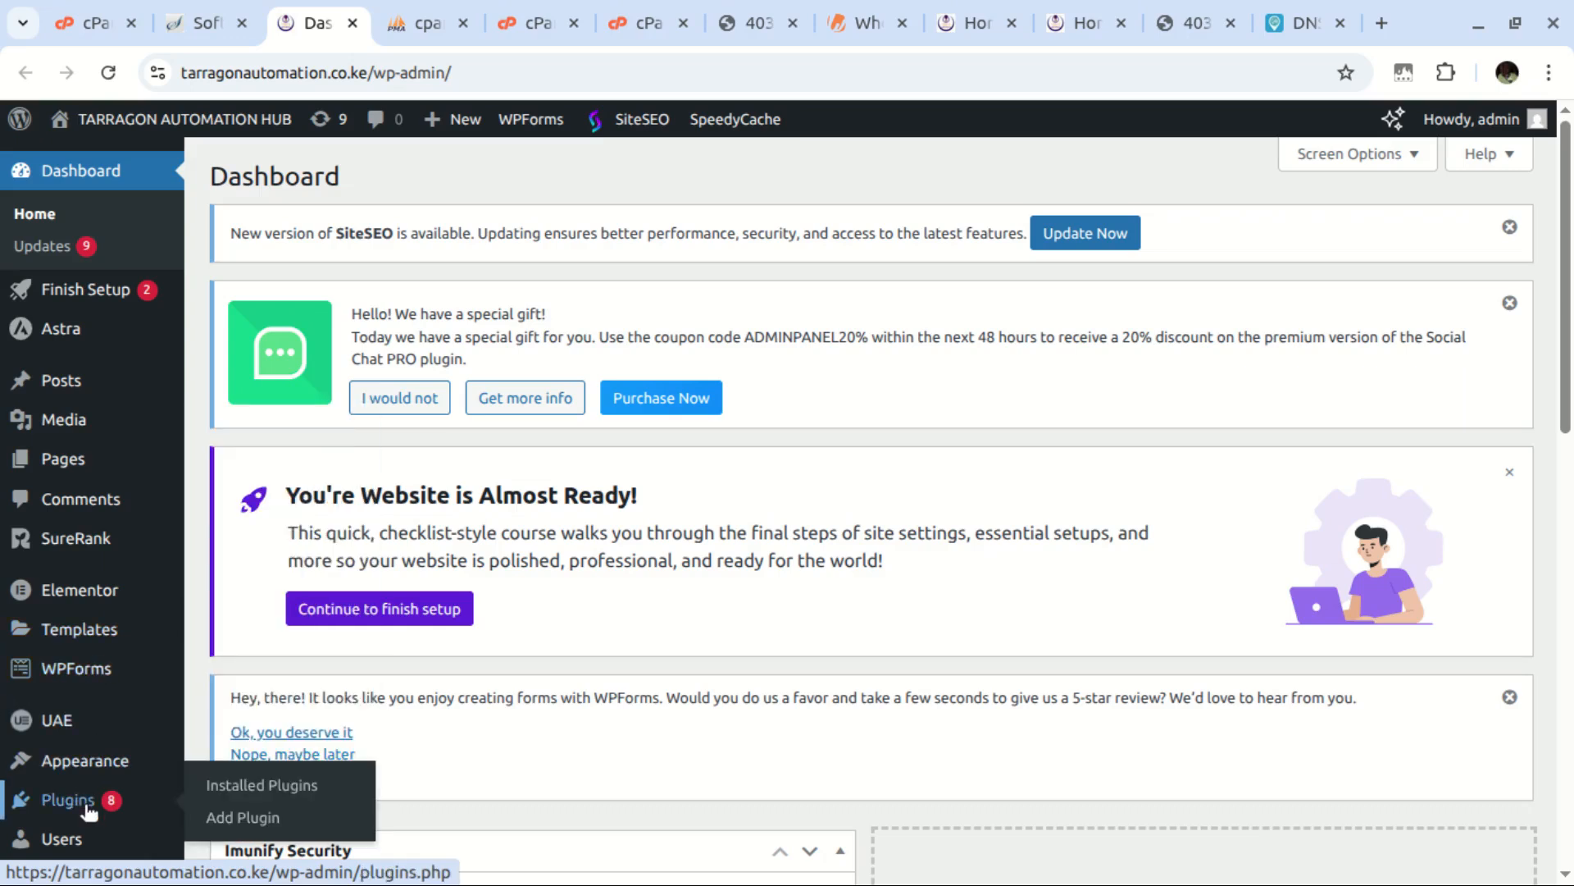
pyautogui.click(242, 818)
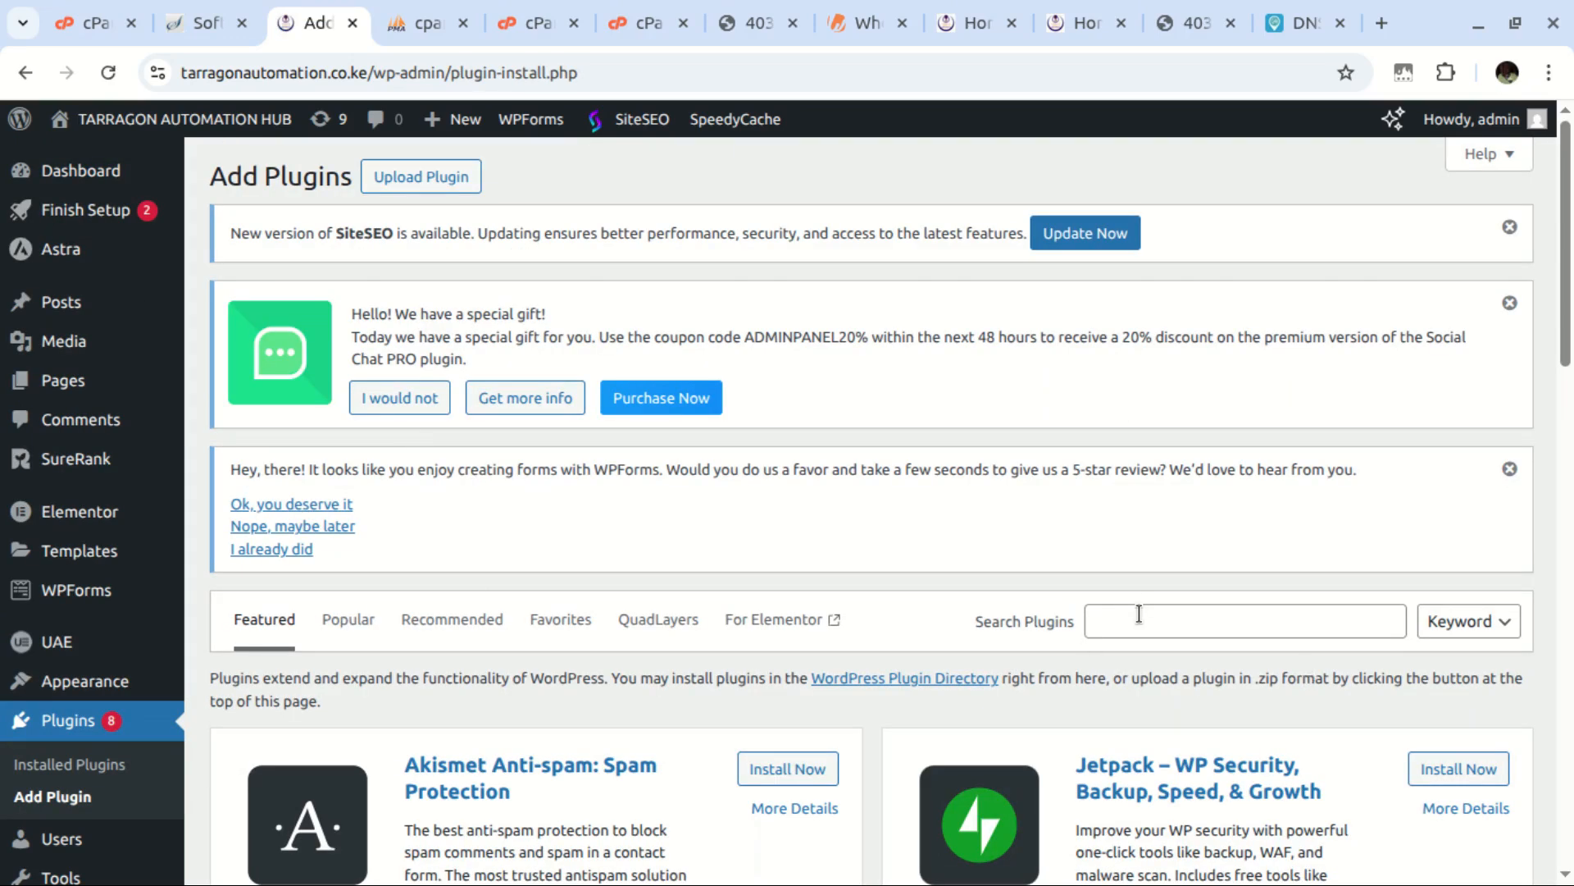
pyautogui.click(1139, 614)
pyautogui.write('bet')
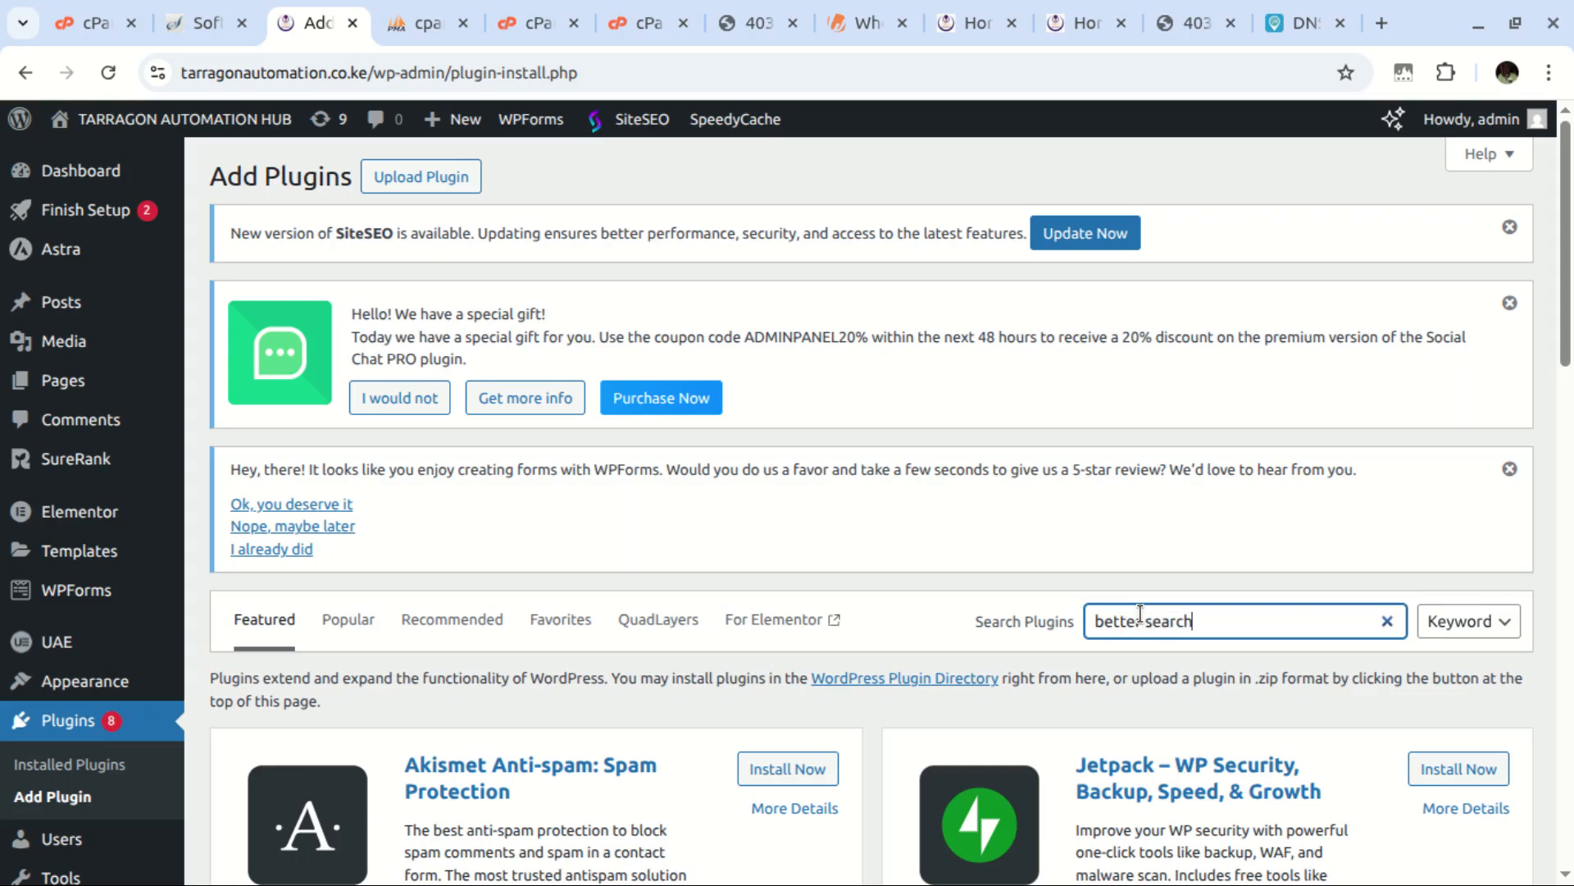
pyautogui.write('ter search')
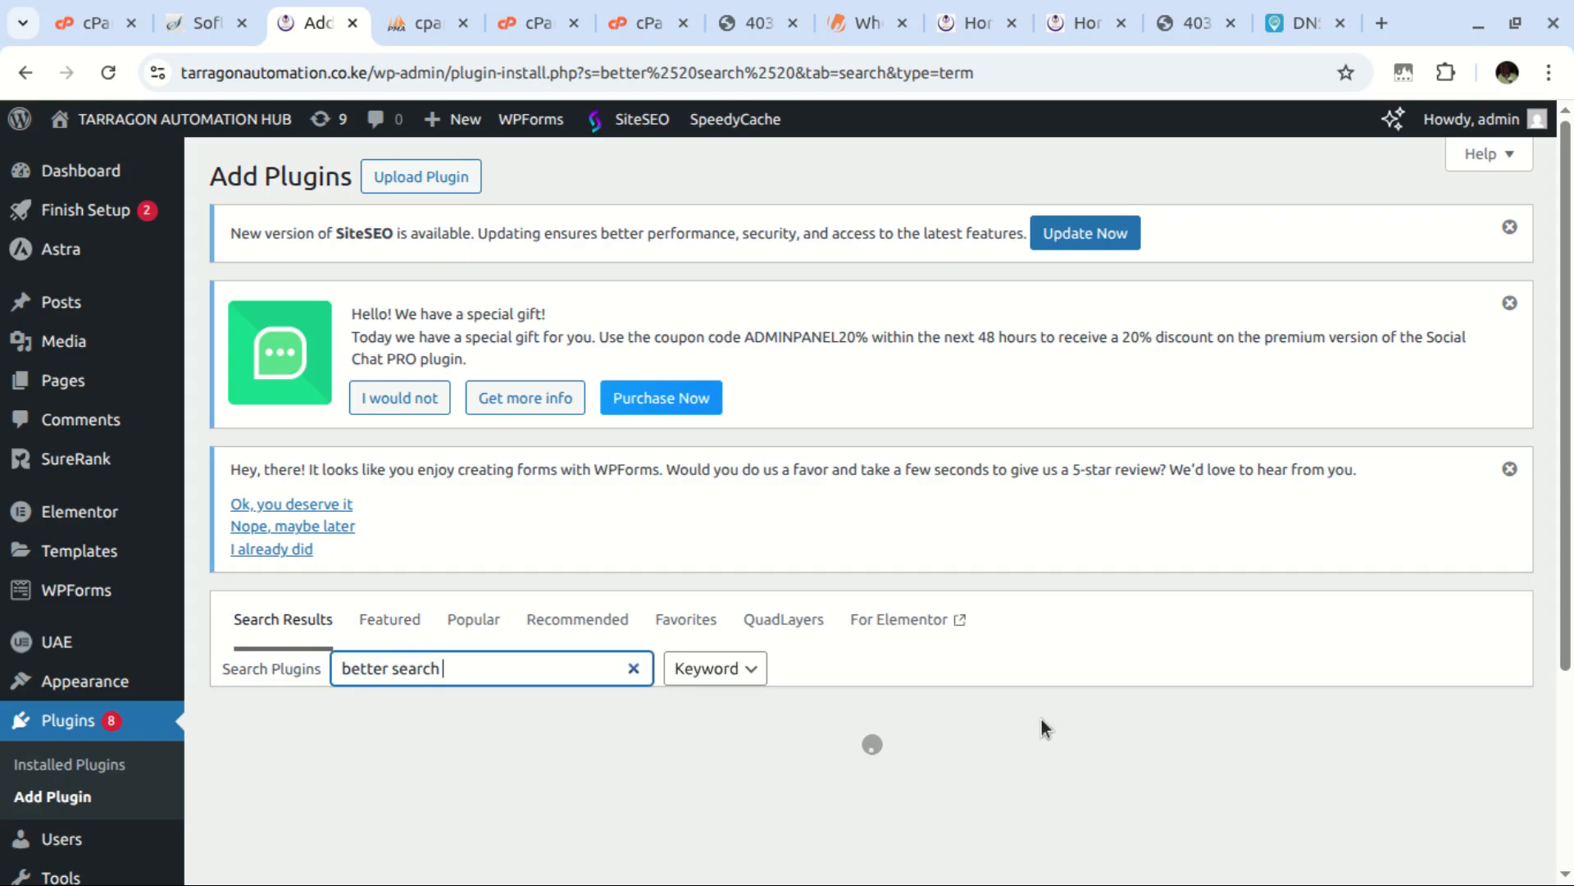
pyautogui.scroll(-2, 504, 654)
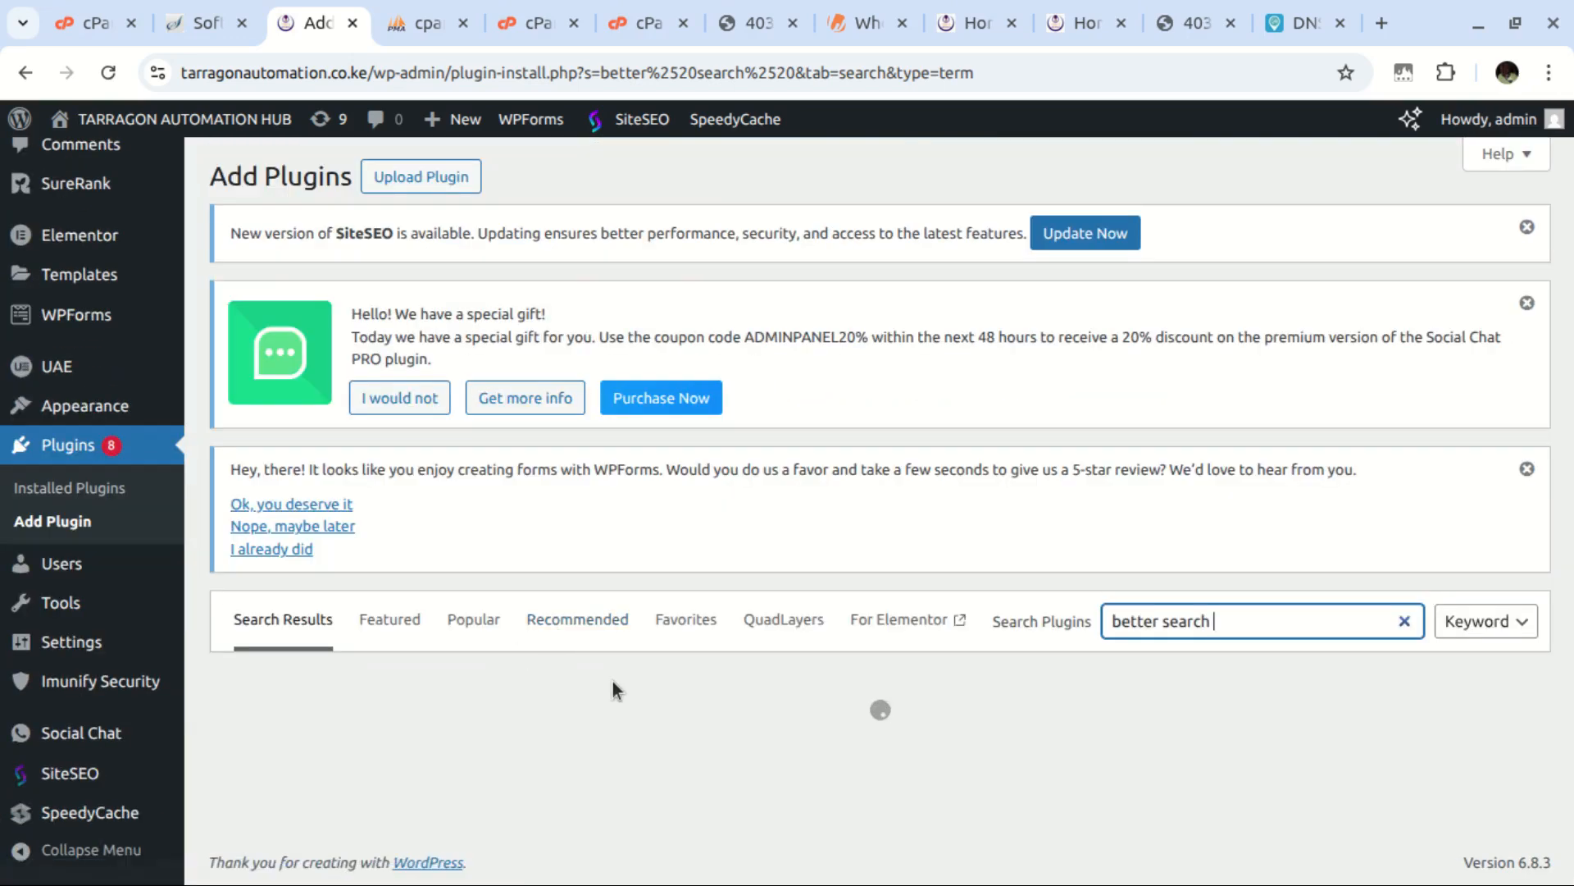
pyautogui.scroll(-3, 590, 696)
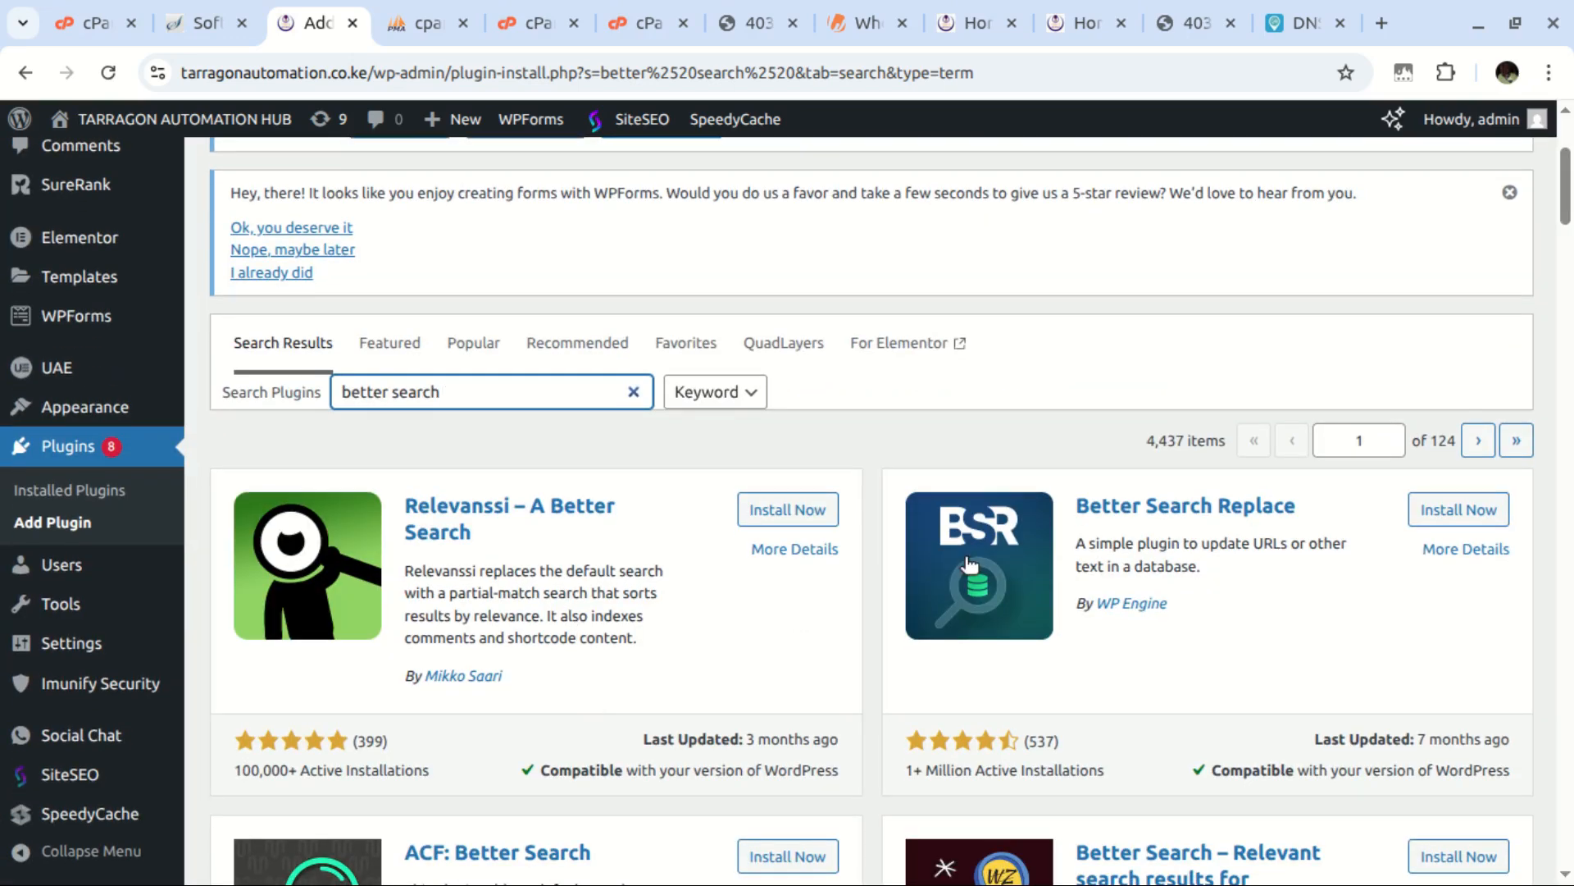
# Install and activate Better Search Replace, then review it in the plugins list
pyautogui.click(1467, 516)
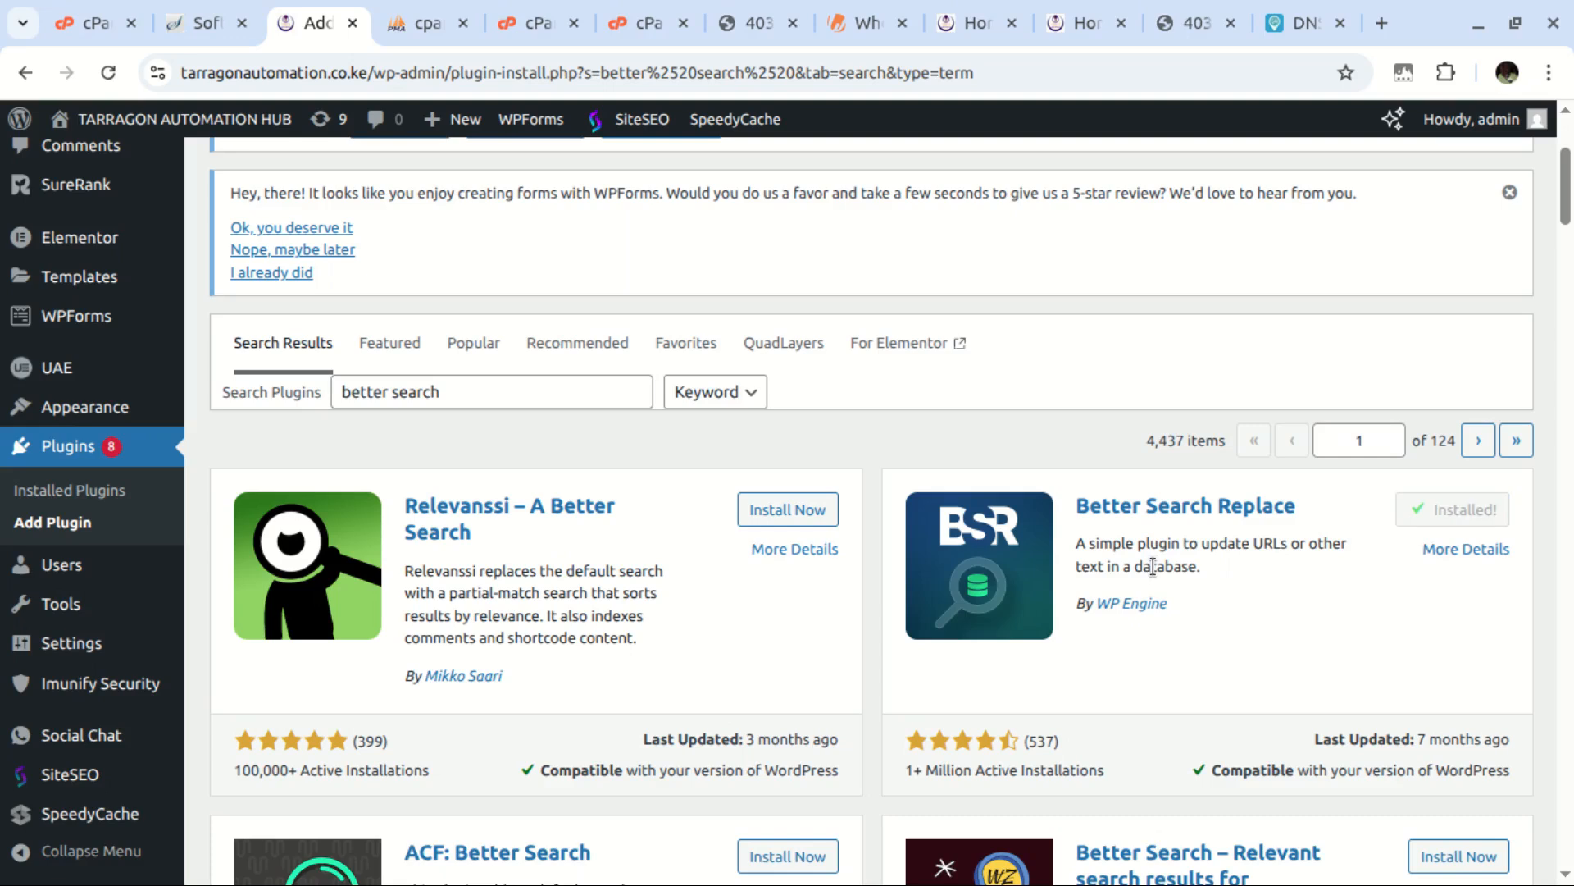
pyautogui.click(1476, 519)
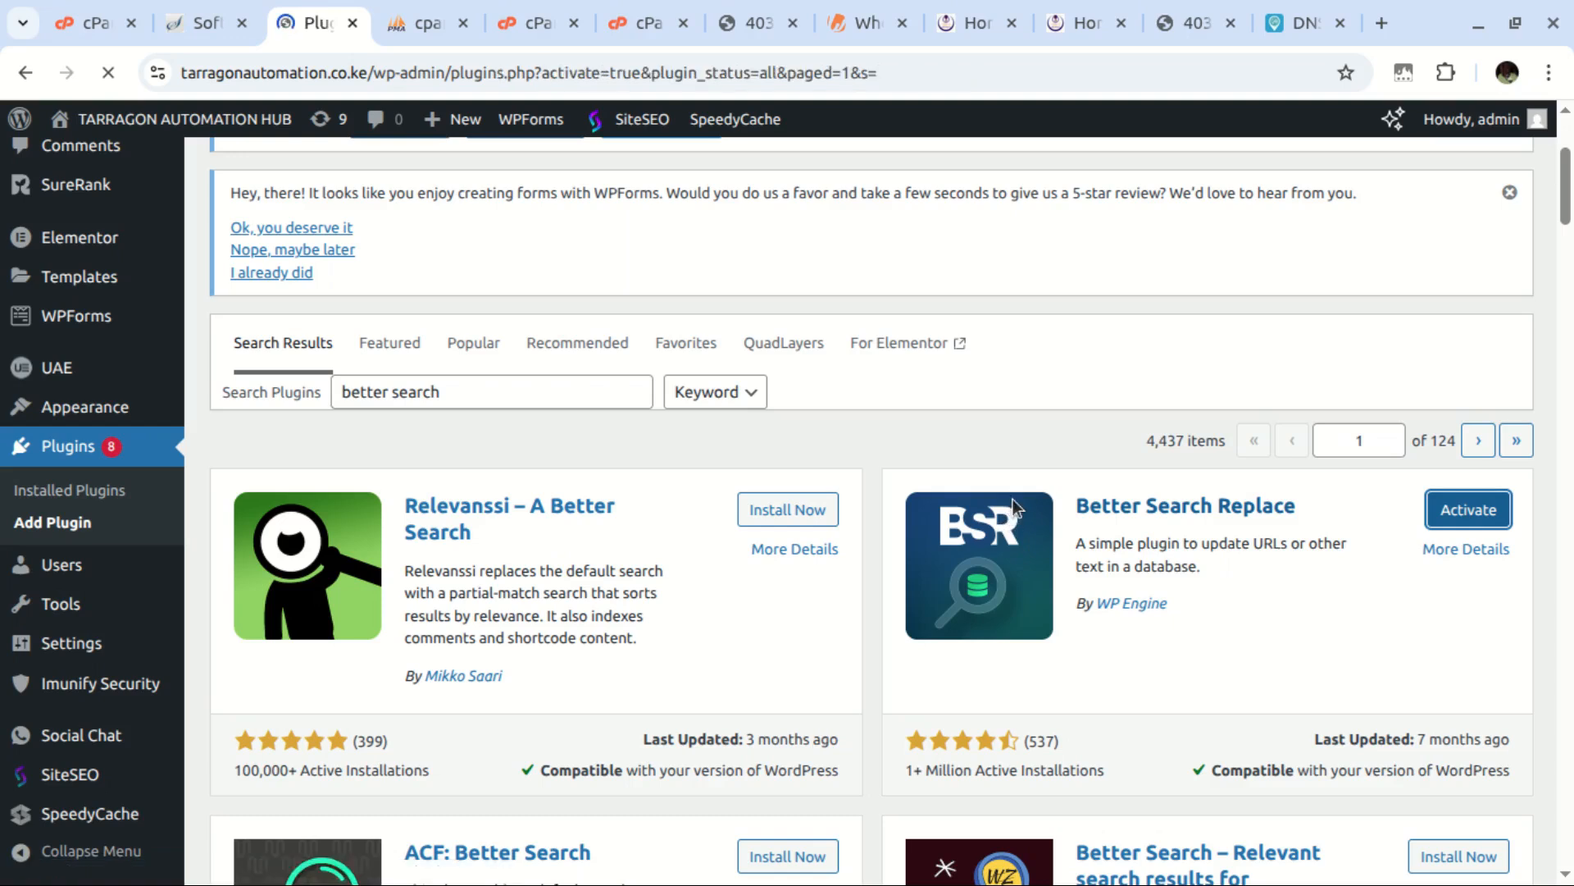
pyautogui.scroll(-5, 446, 520)
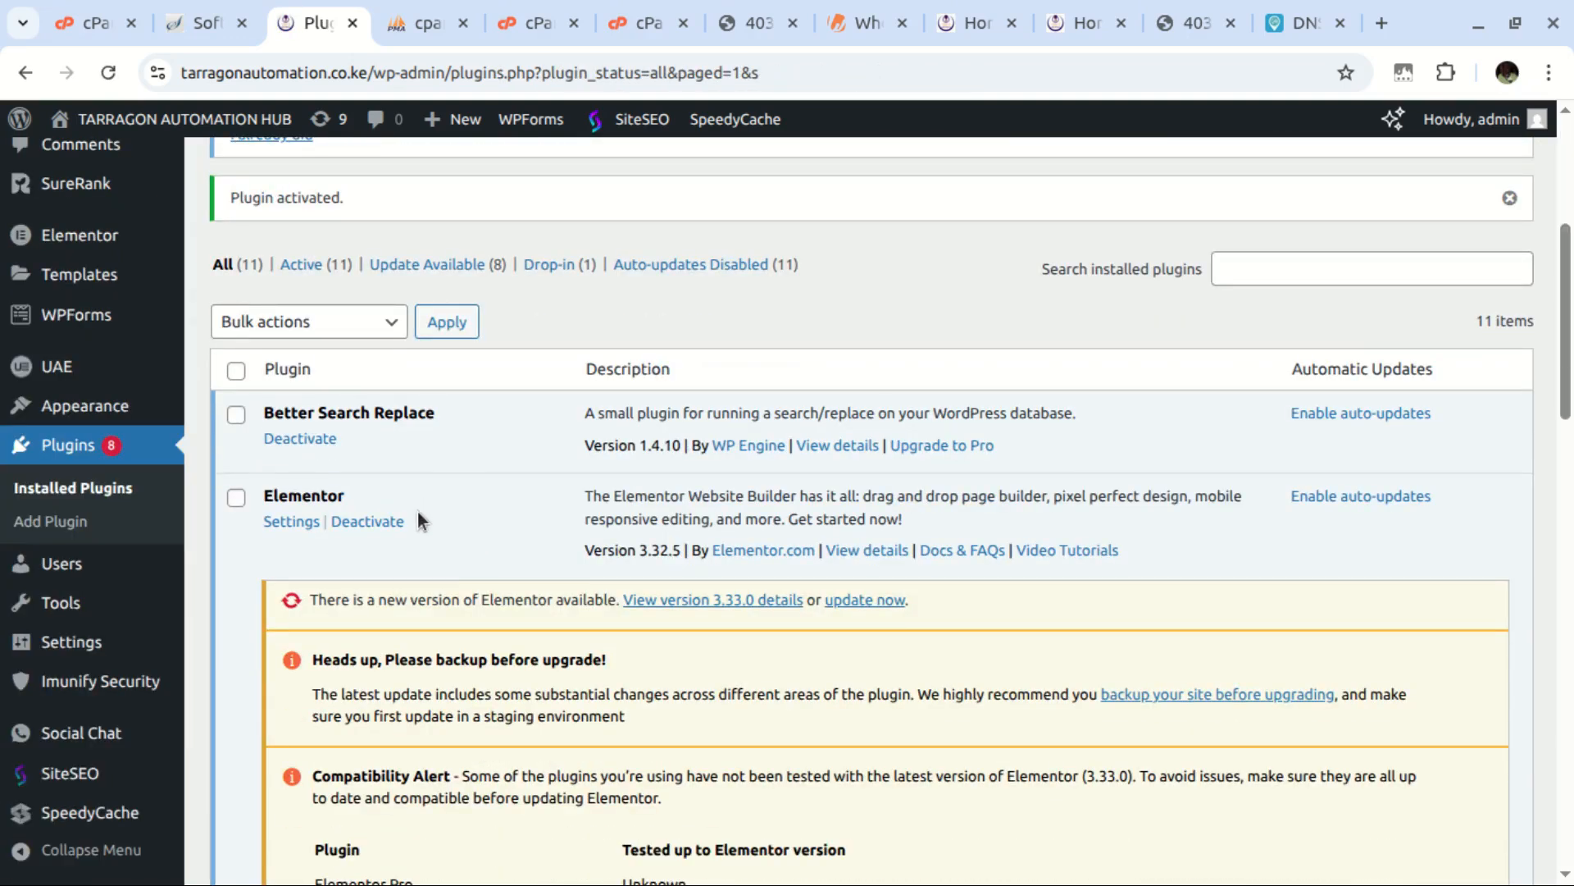
pyautogui.scroll(-2, 415, 518)
pyautogui.scroll(2, 415, 518)
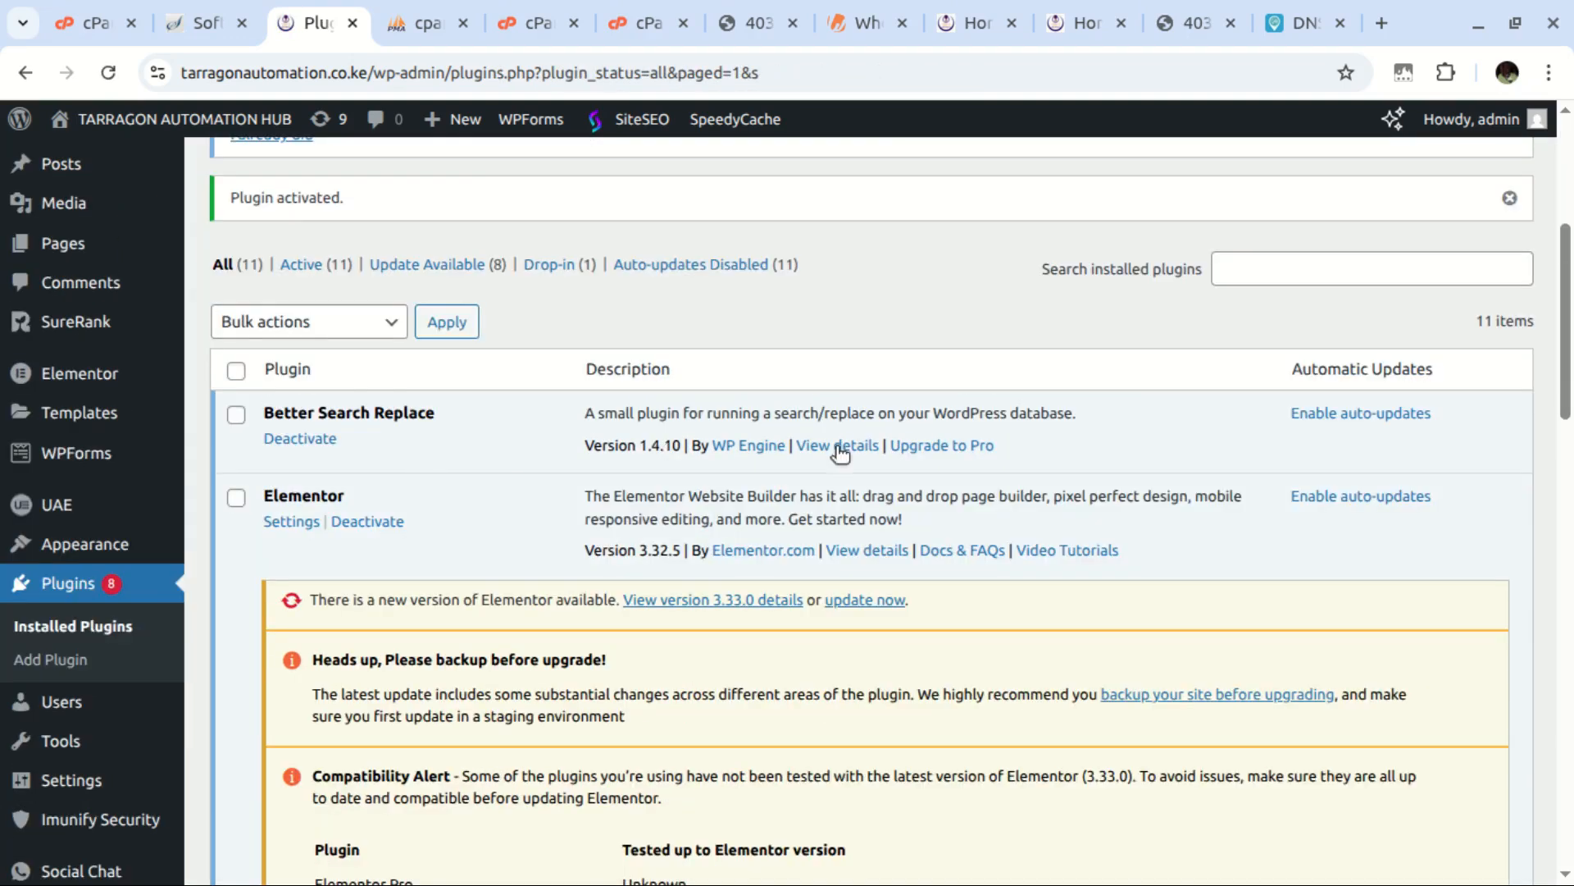
pyautogui.scroll(-2, 78, 474)
pyautogui.moveTo(80, 648)
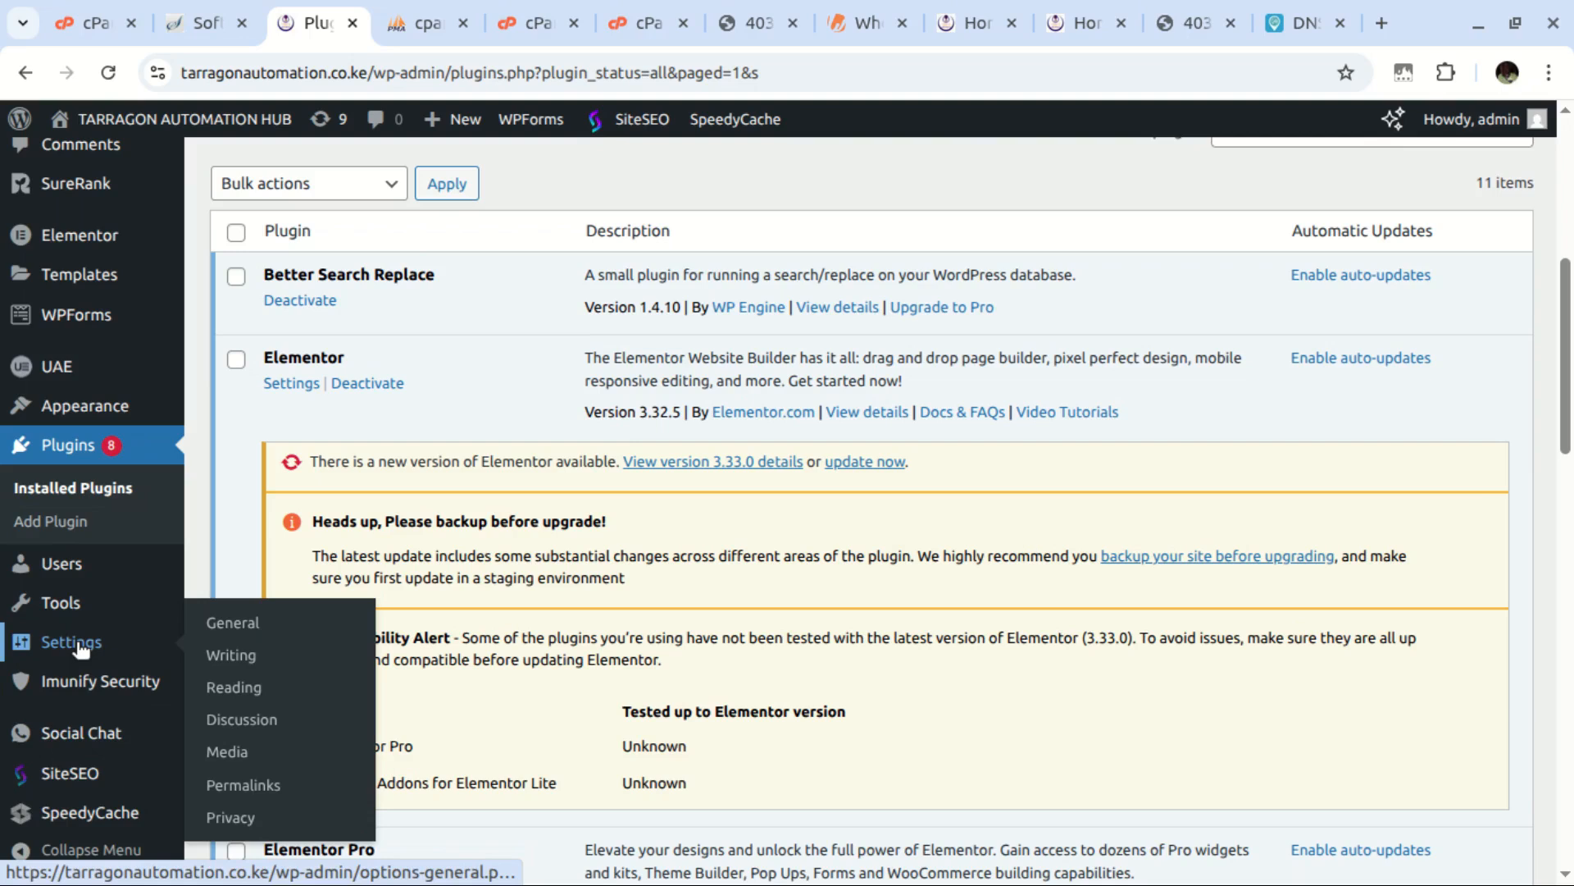
pyautogui.scroll(-4, 82, 775)
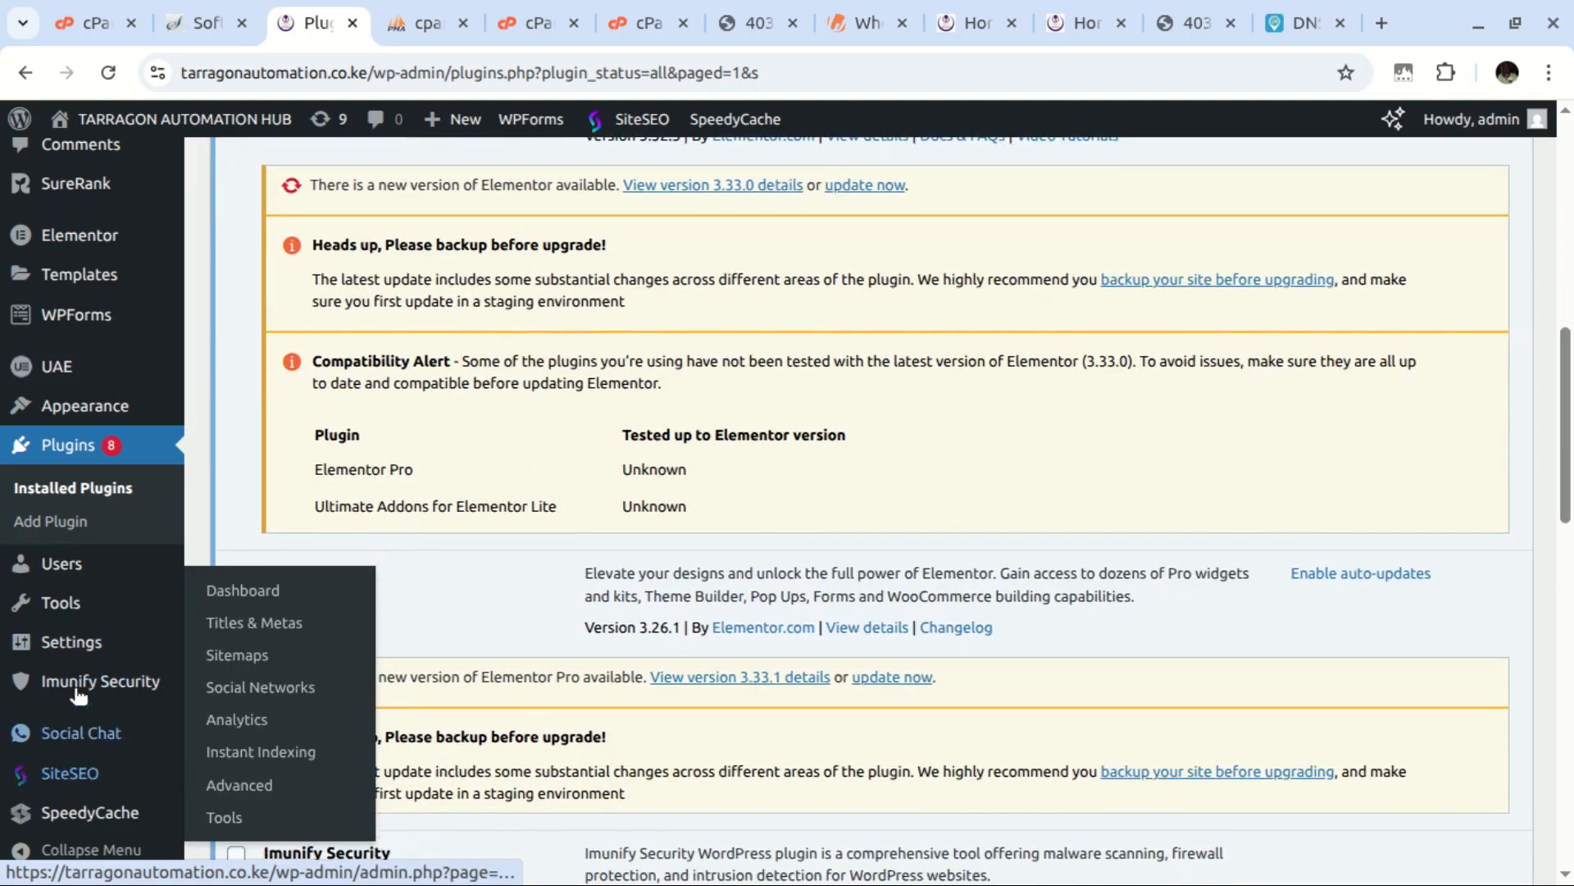
pyautogui.moveTo(74, 599)
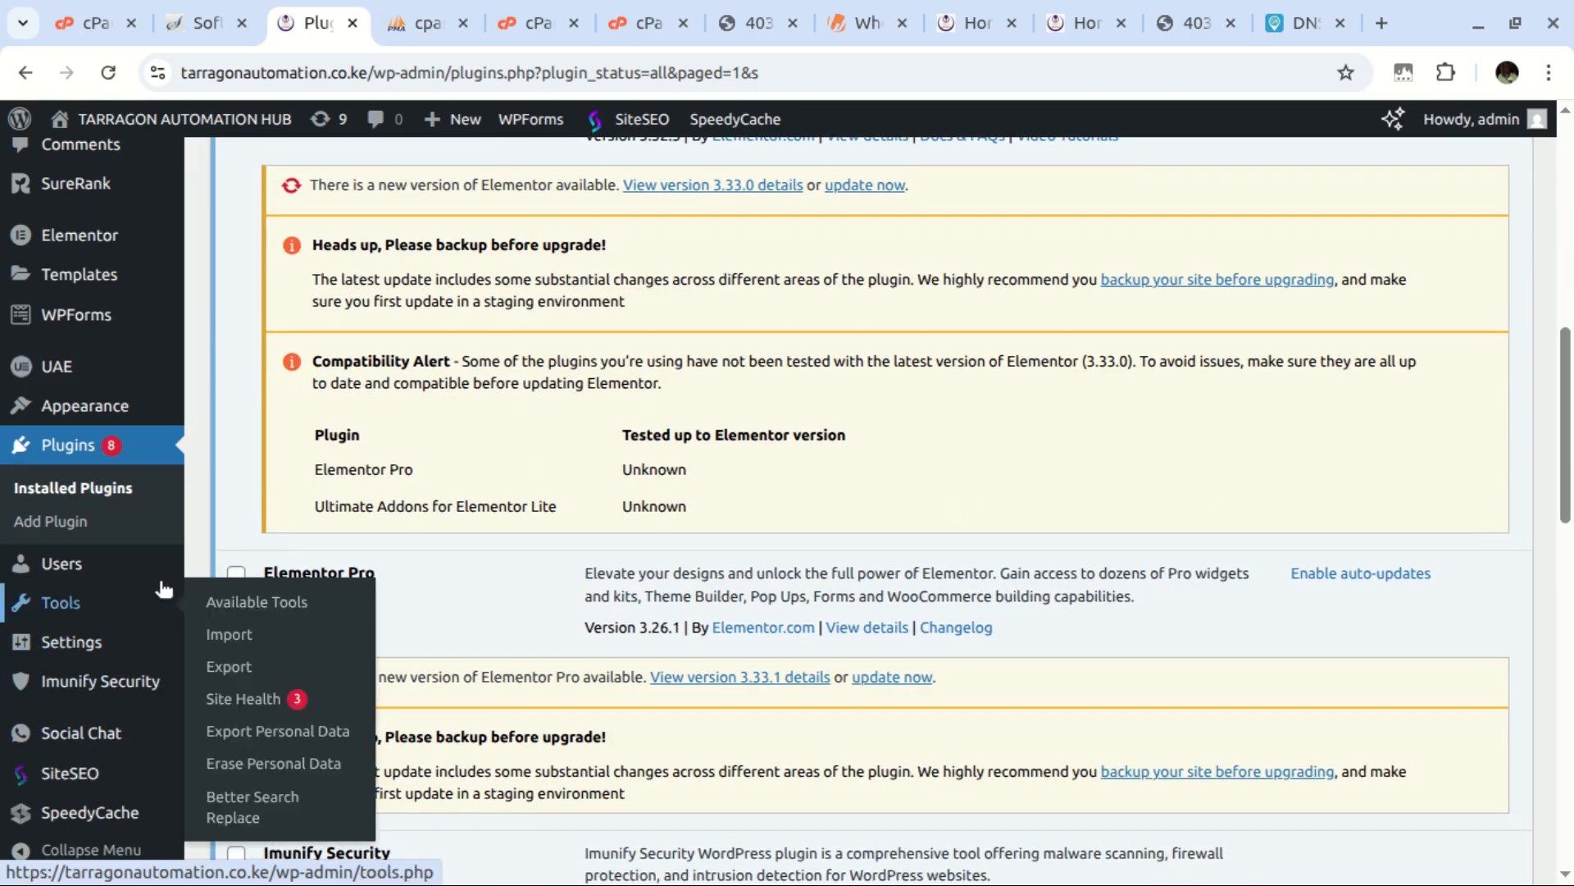
# In Tools > Better Search Replace, search for blog.dtechnologys.com and replace with tarragonautomation.co.ke
pyautogui.click(242, 810)
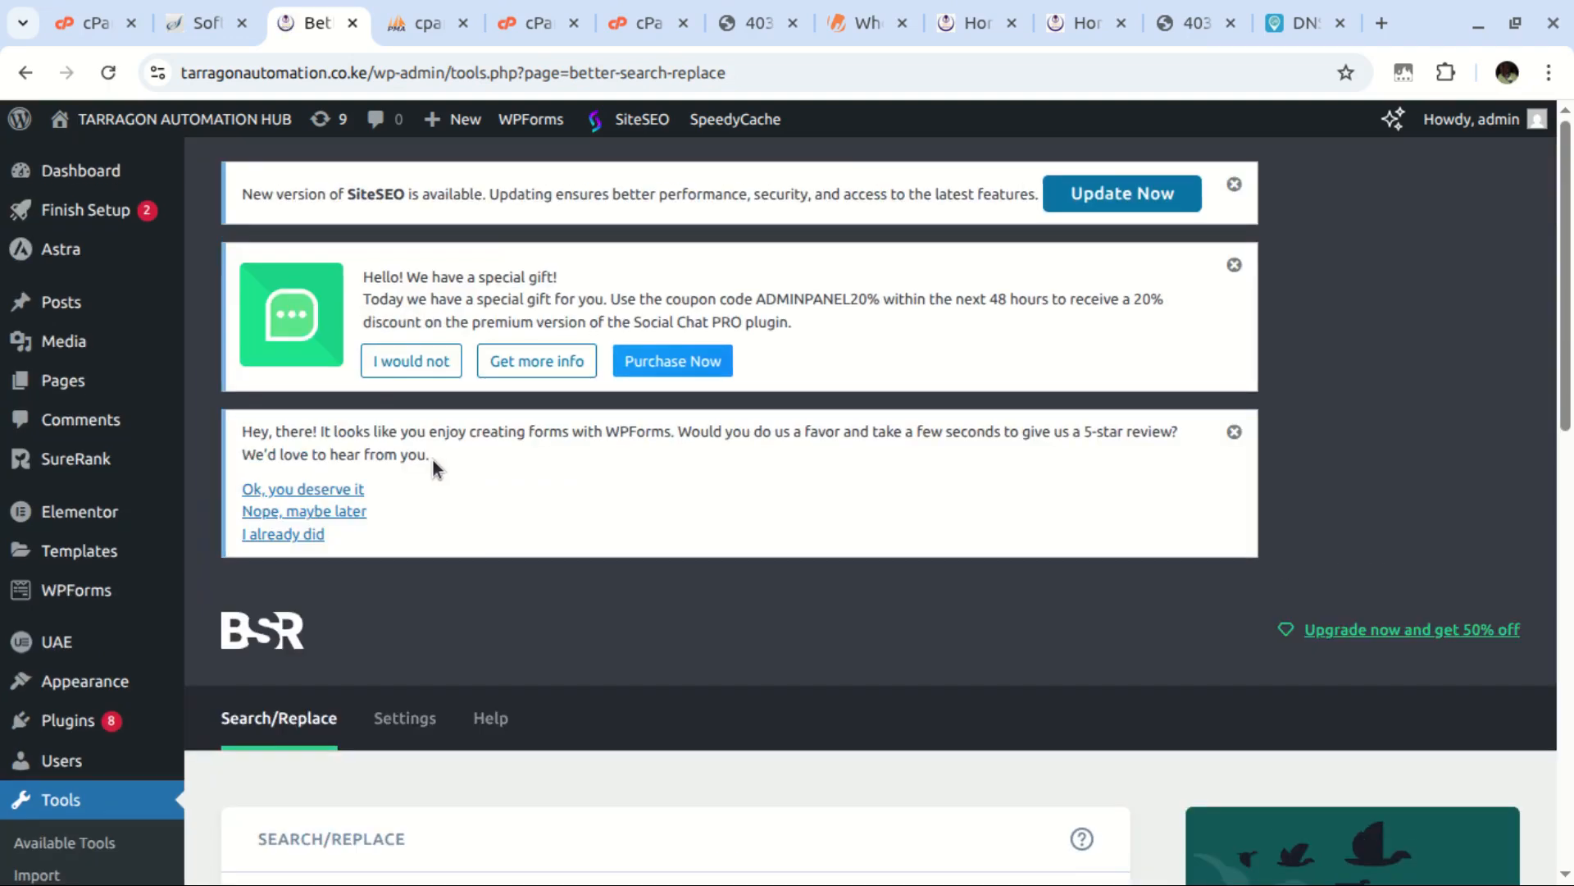
pyautogui.scroll(-7, 413, 472)
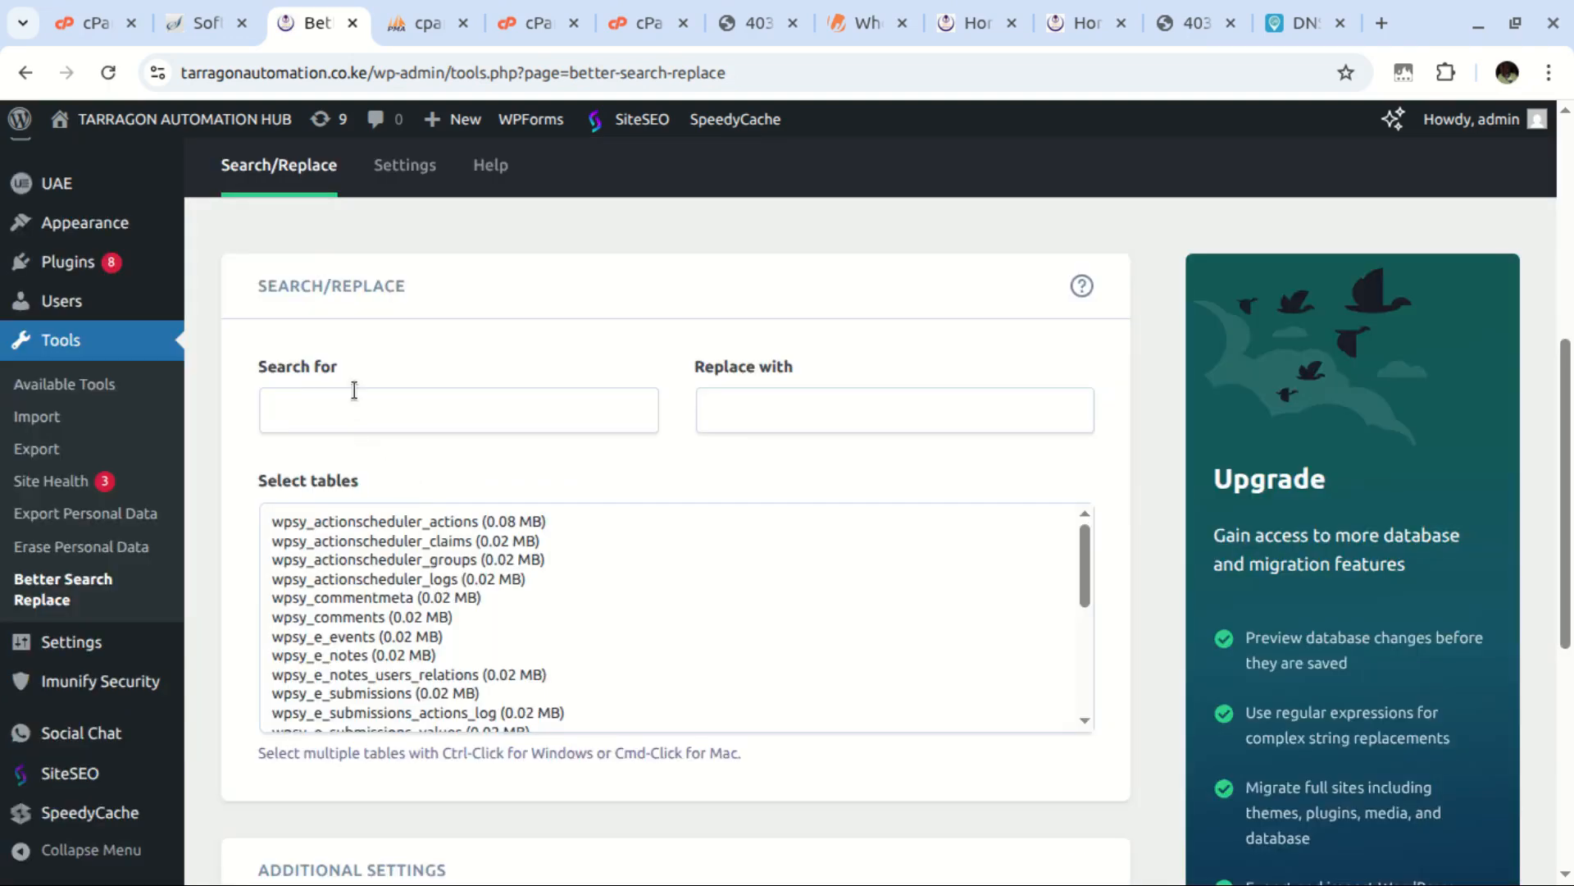
pyautogui.click(297, 405)
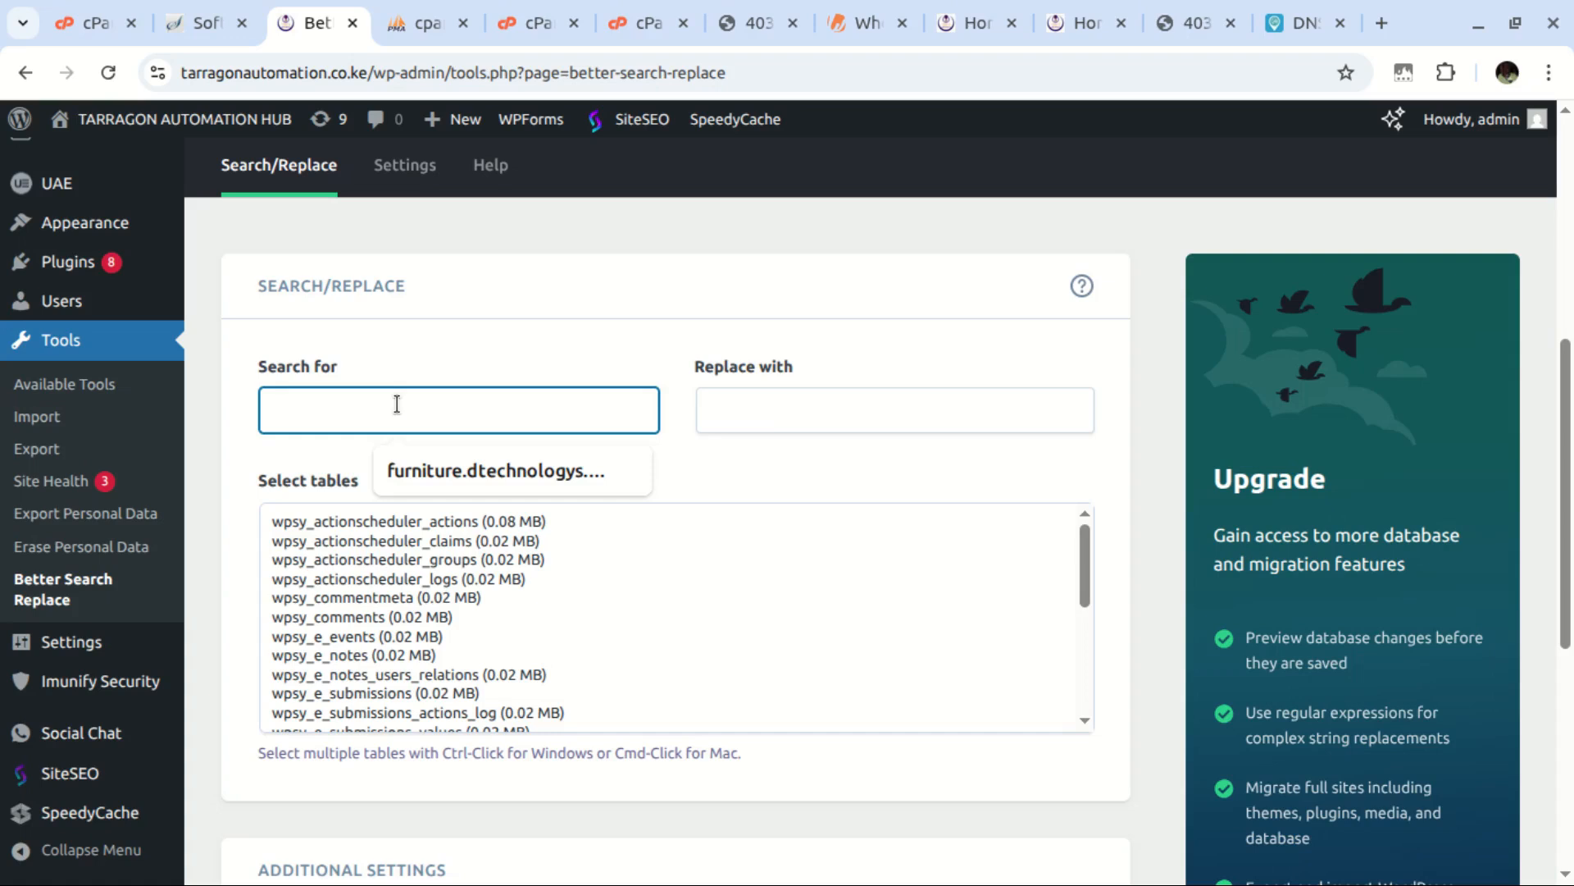
pyautogui.click(772, 413)
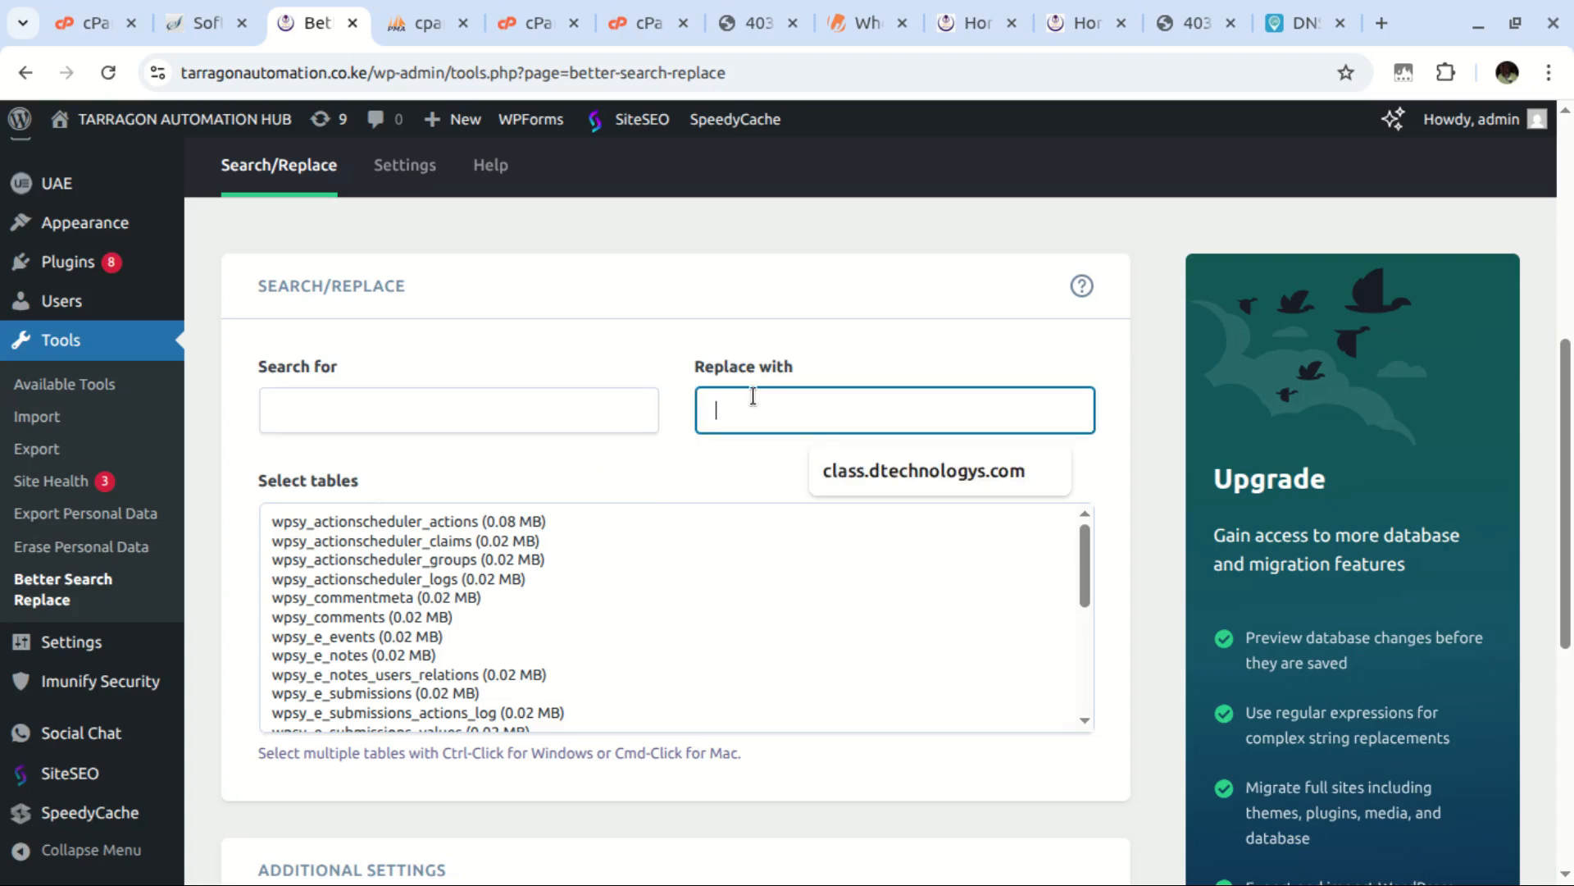
pyautogui.write('tarragonautomation.co.ke')
pyautogui.click(707, 411)
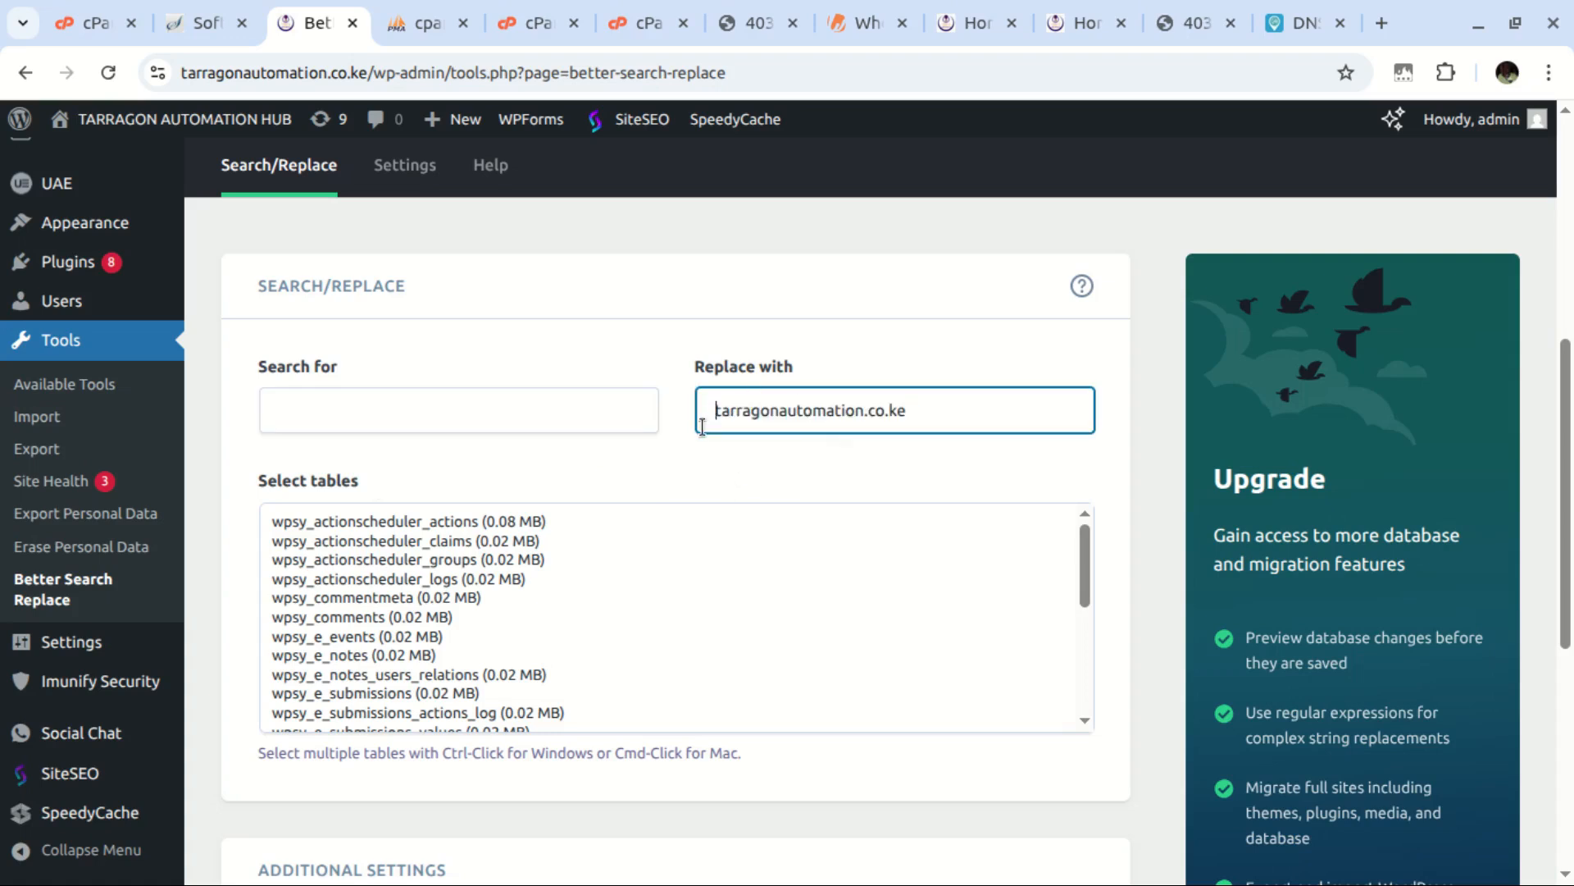
pyautogui.click(323, 407)
pyautogui.write('blog.dtechnologys.com')
pyautogui.click(272, 410)
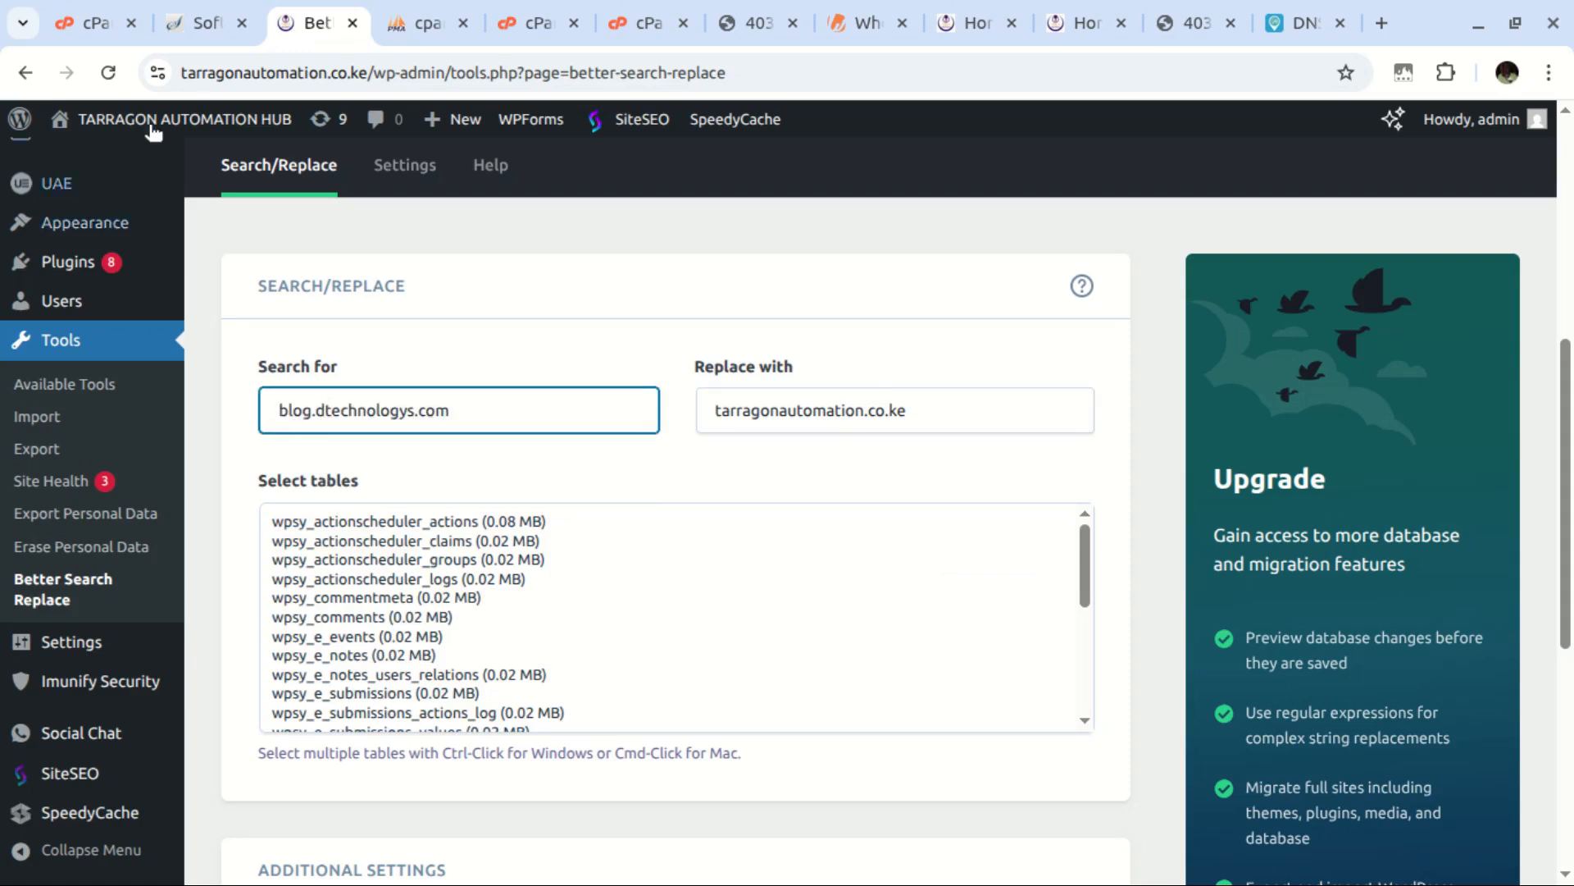
pyautogui.click(704, 412)
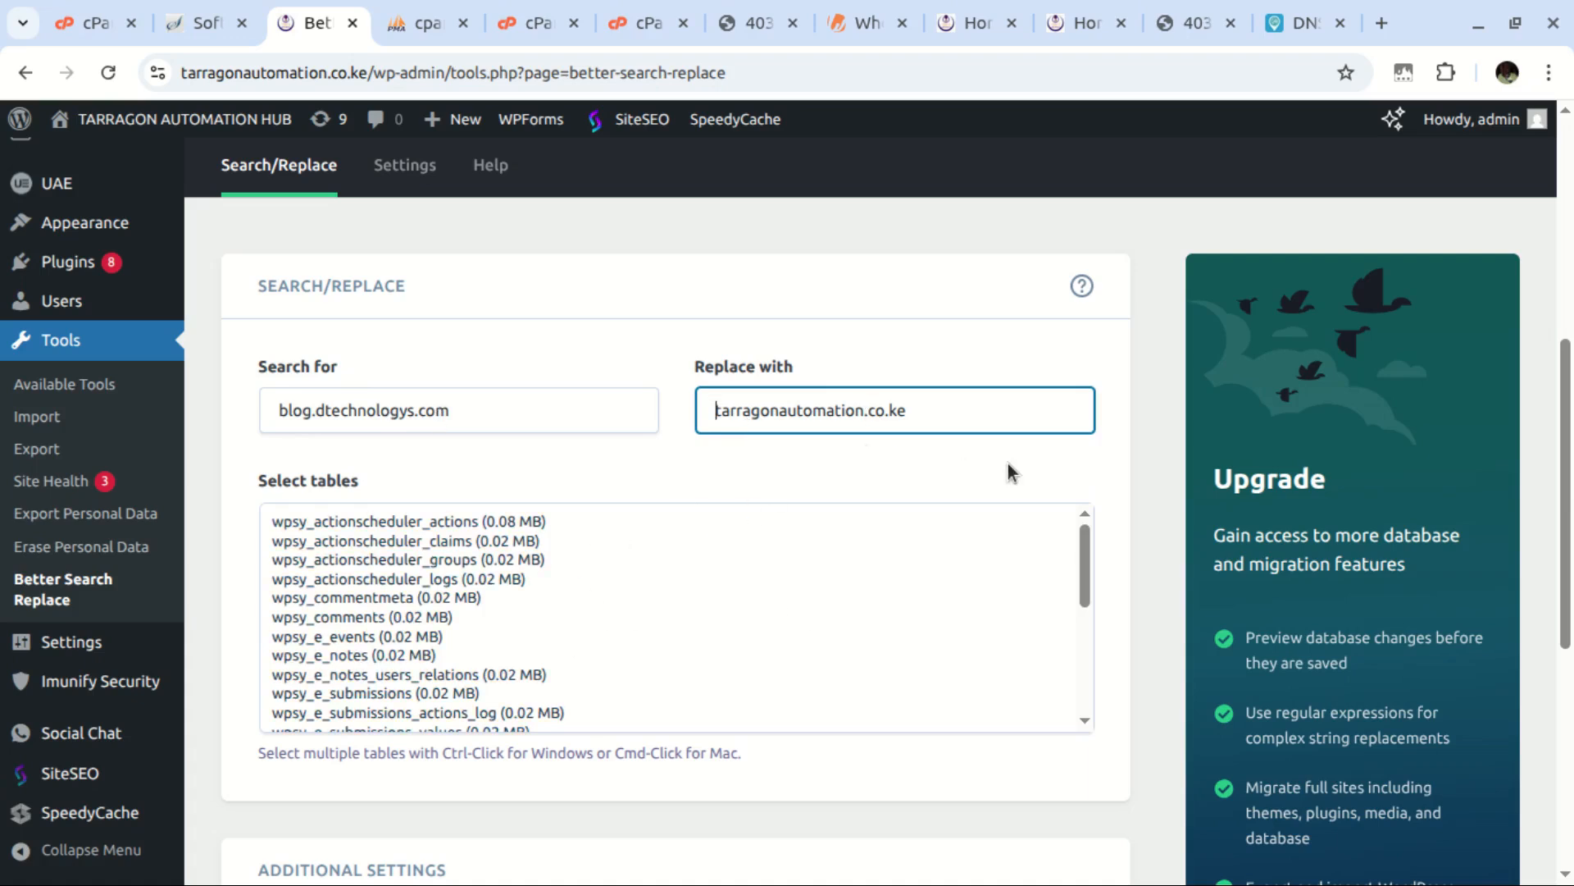
pyautogui.scroll(2, 462, 548)
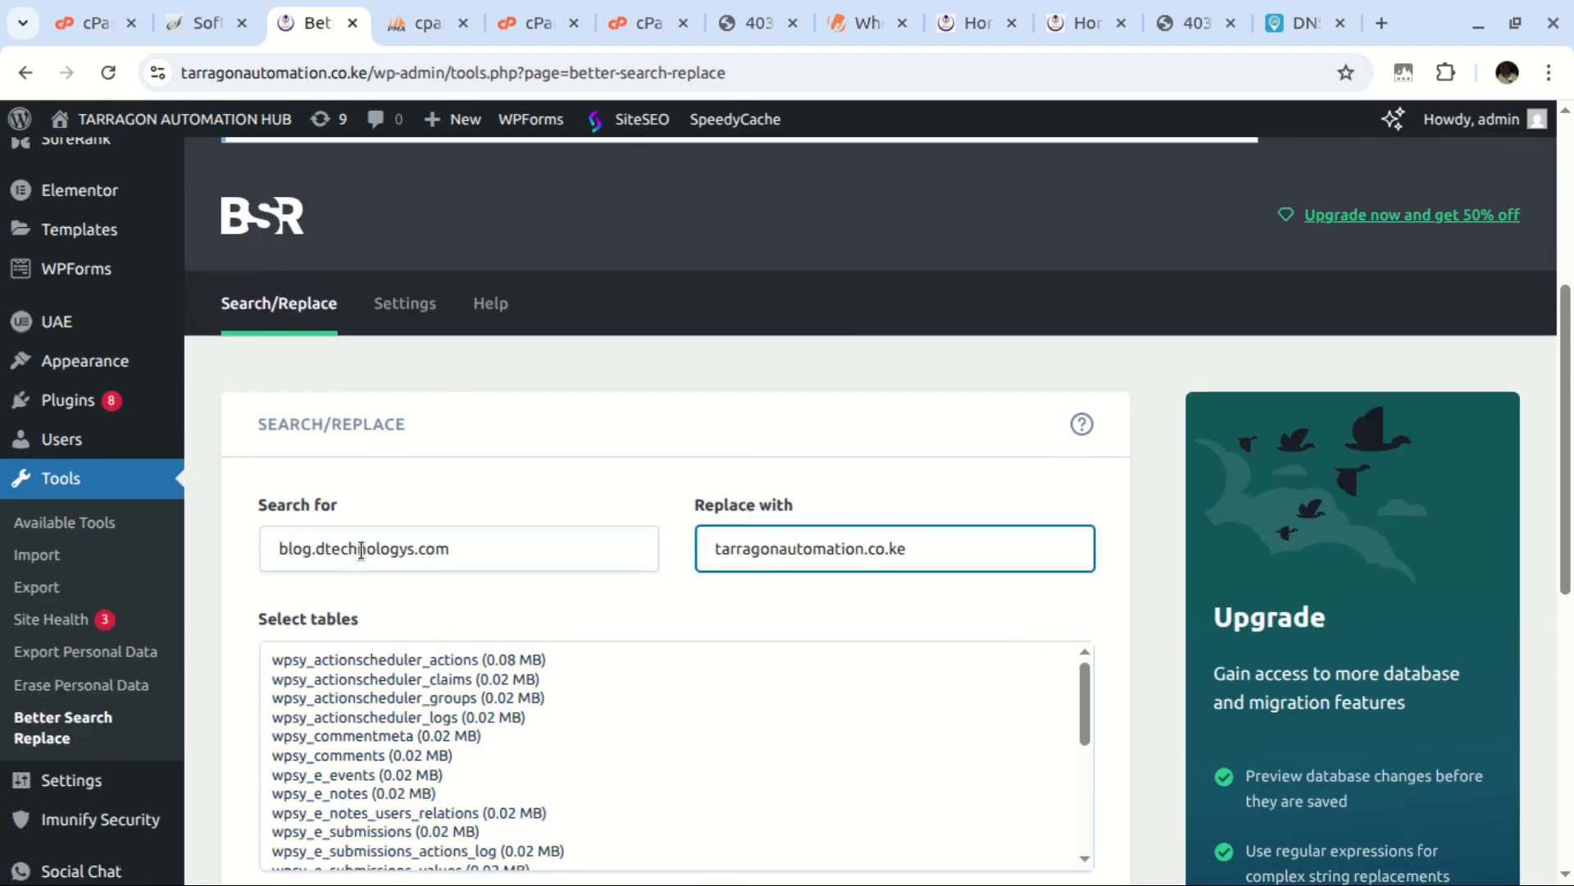
# Select all tables, disable dry run, and run the replacement: 300 cells changed across 26 tables
pyautogui.click(357, 662)
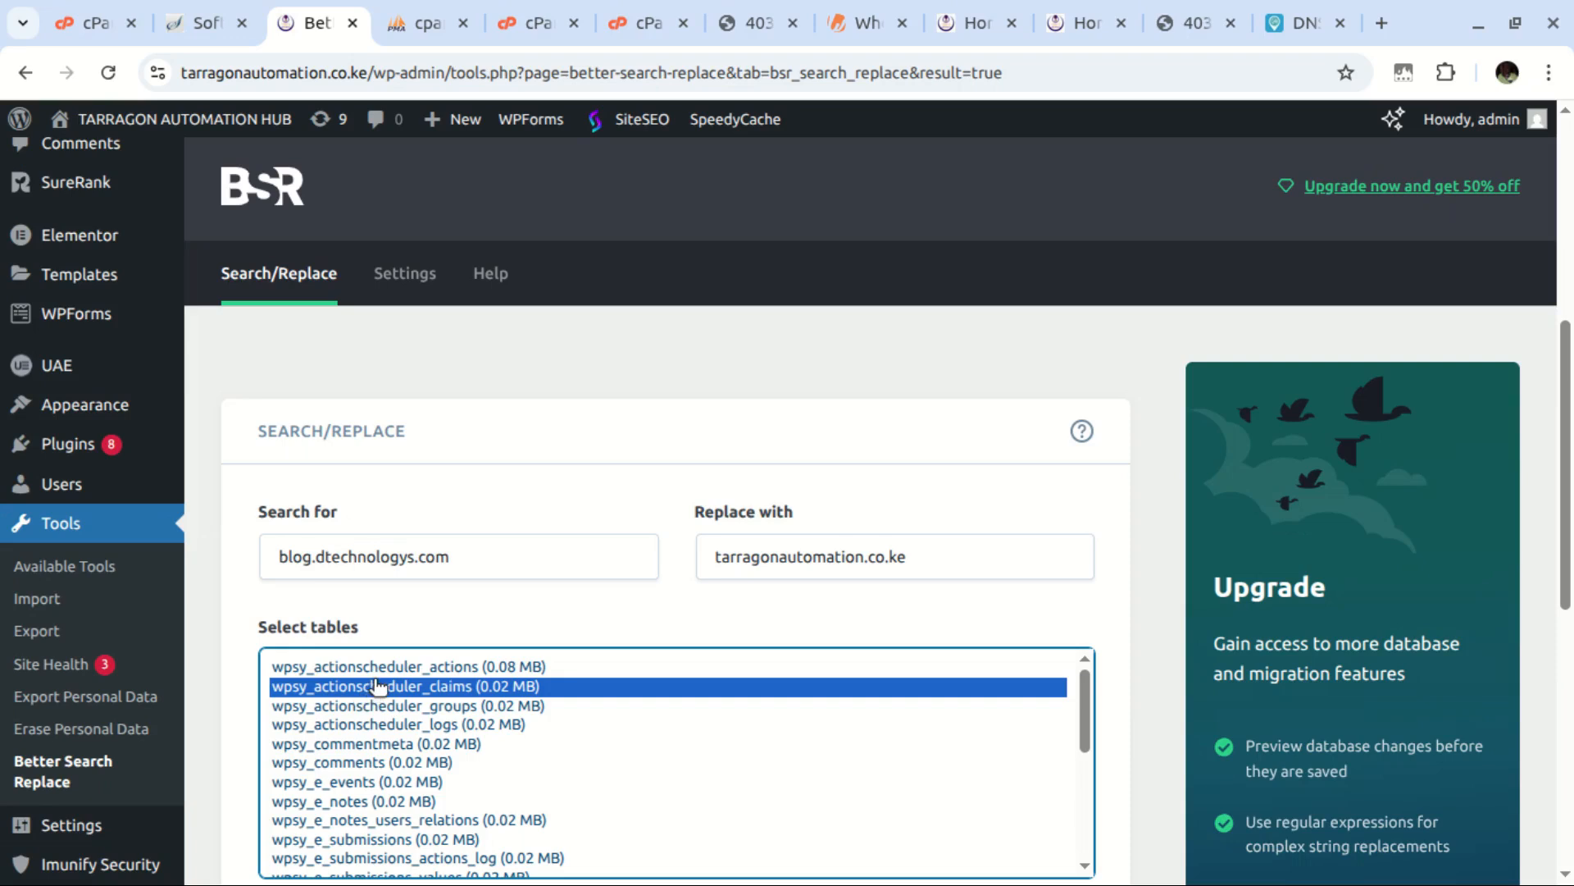
pyautogui.hotkey('ctrl', 'a')
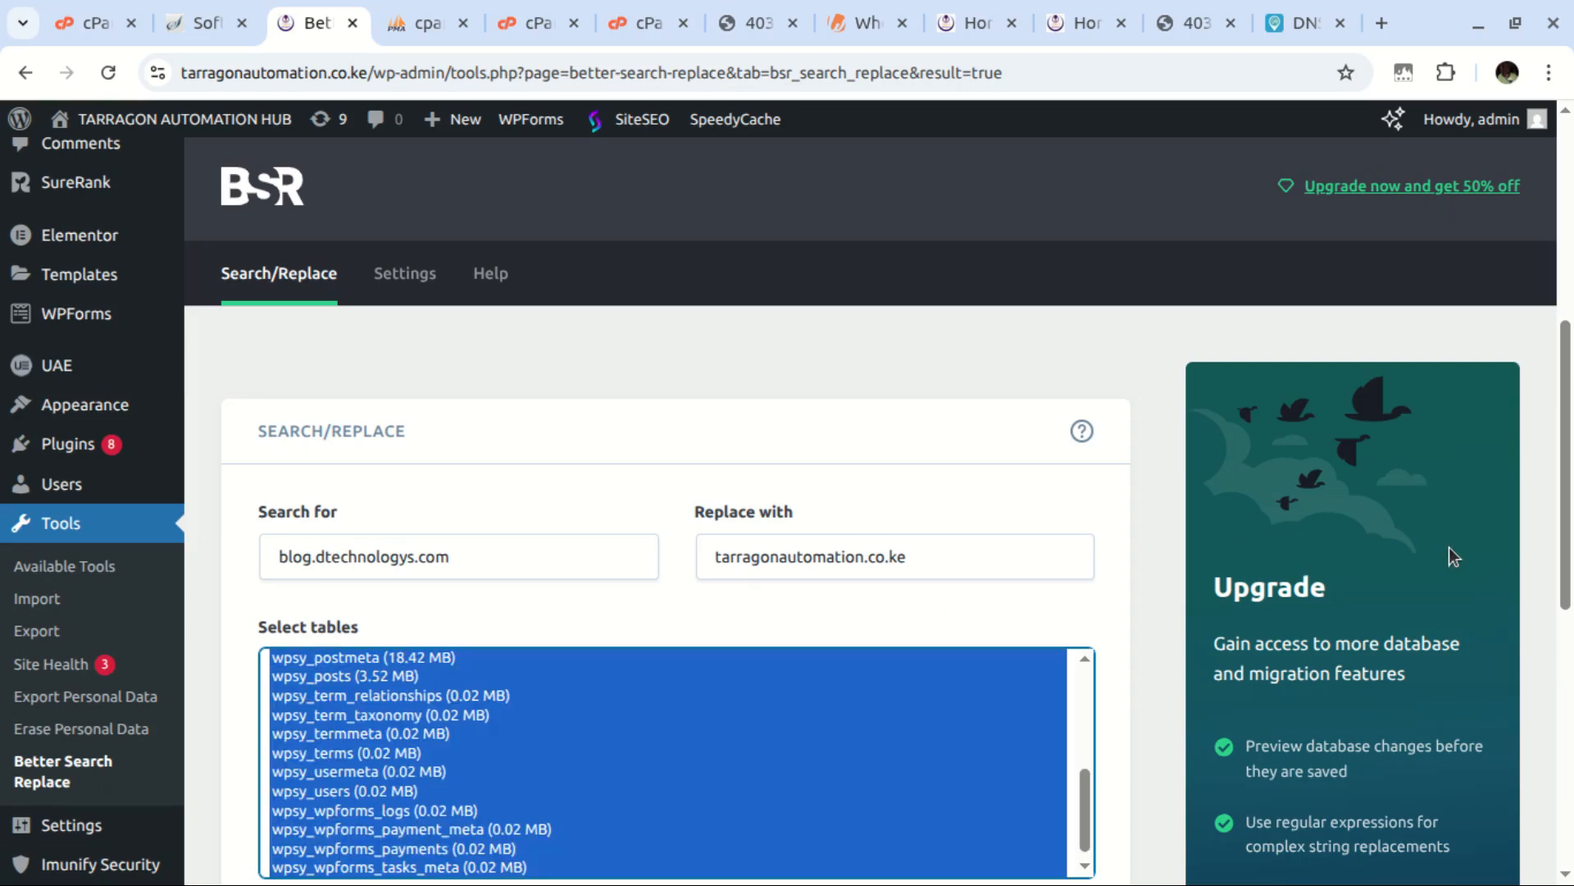
pyautogui.scroll(-8, 1521, 619)
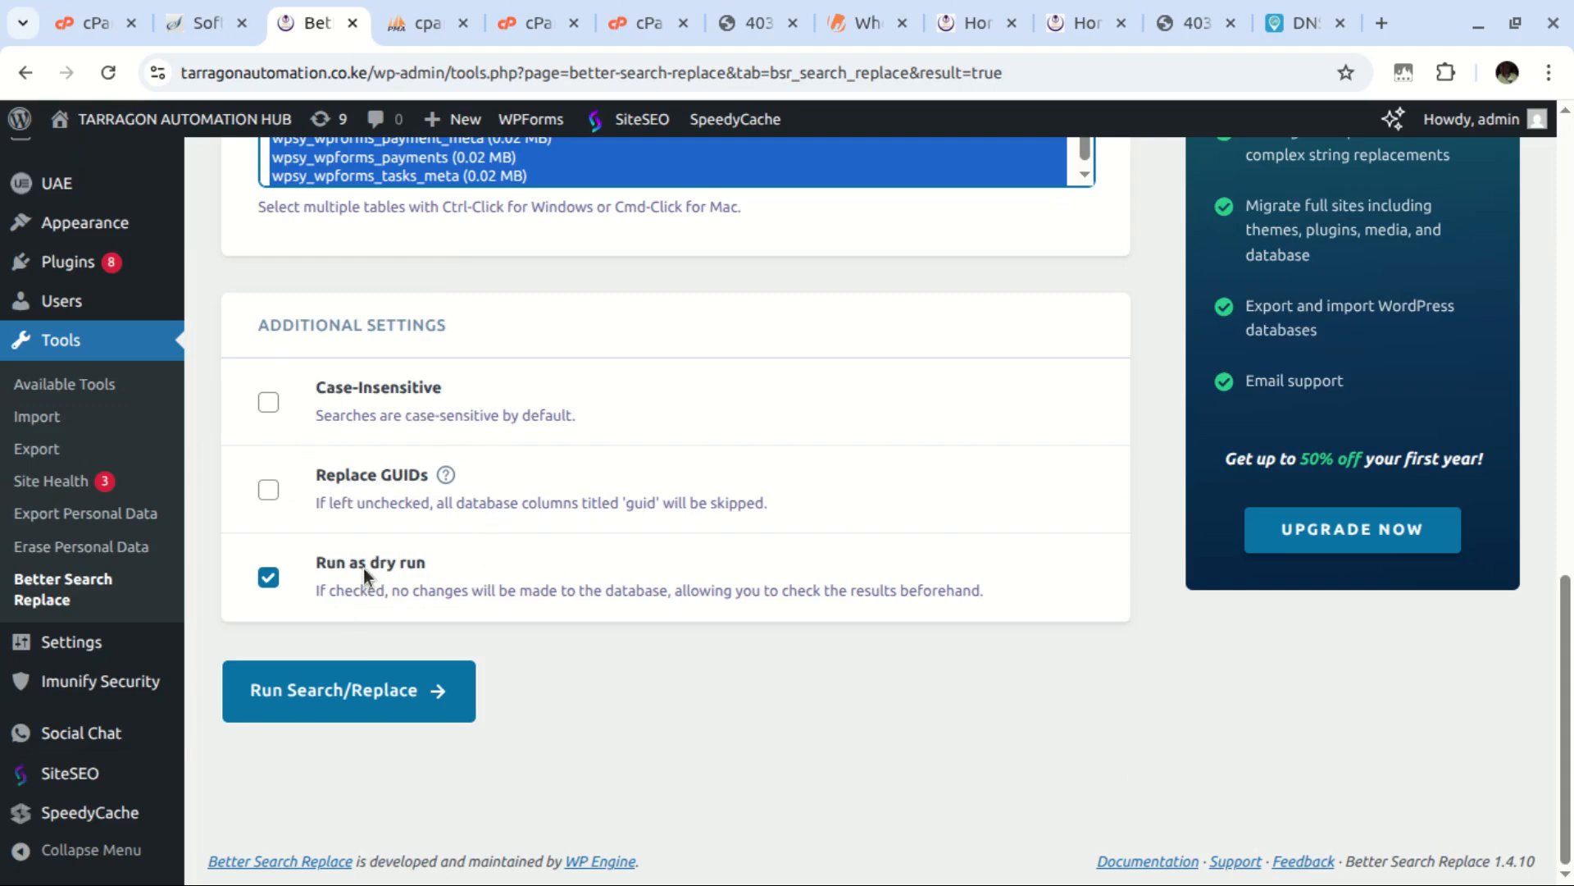
pyautogui.click(268, 579)
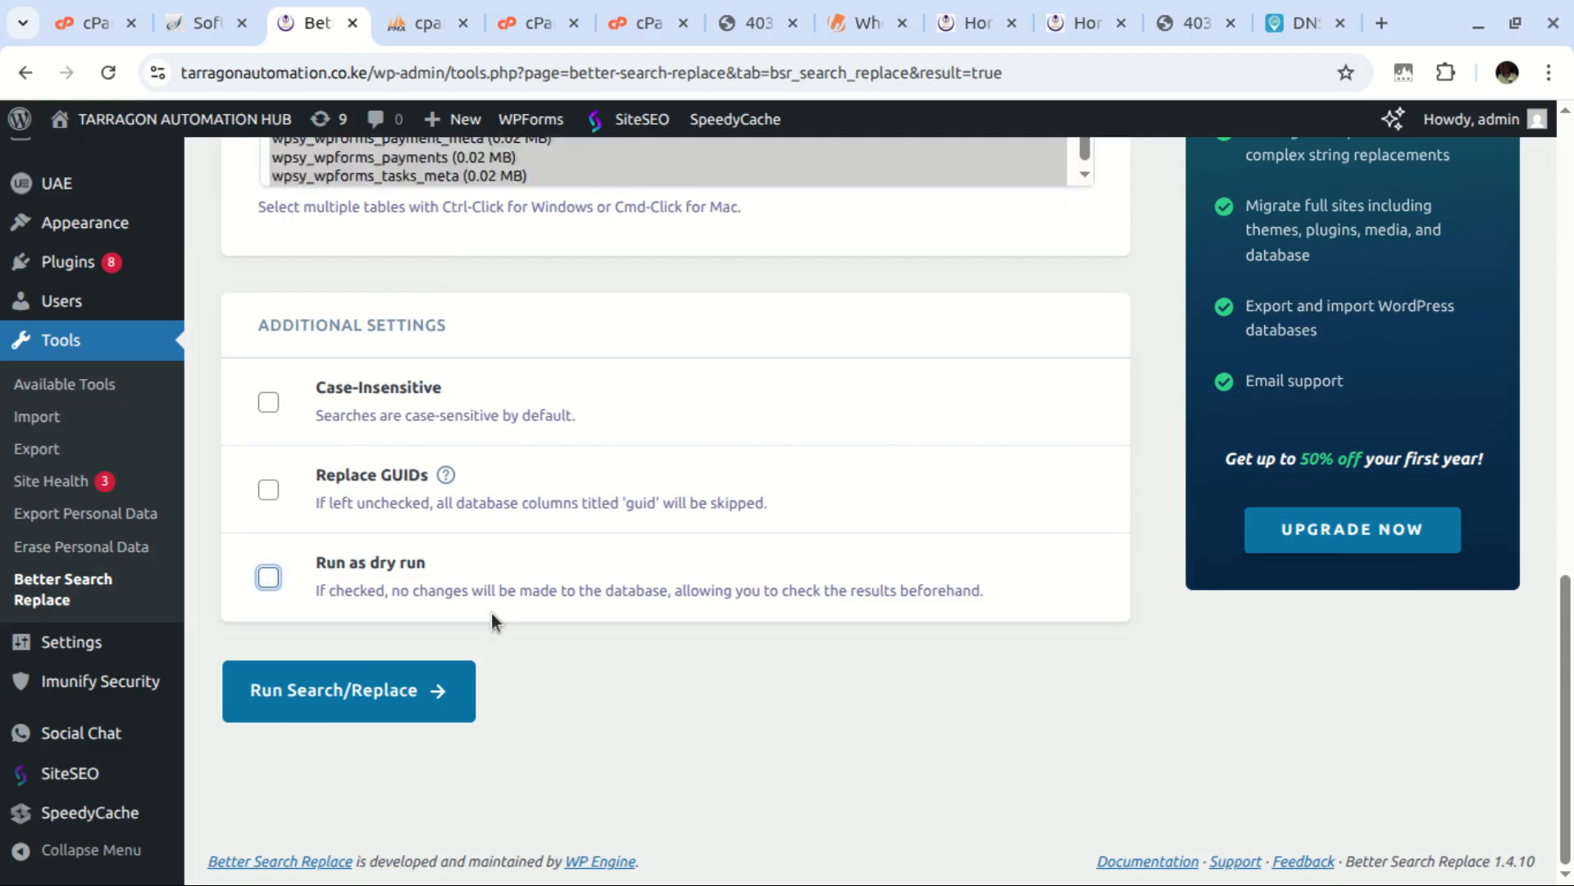
pyautogui.click(359, 694)
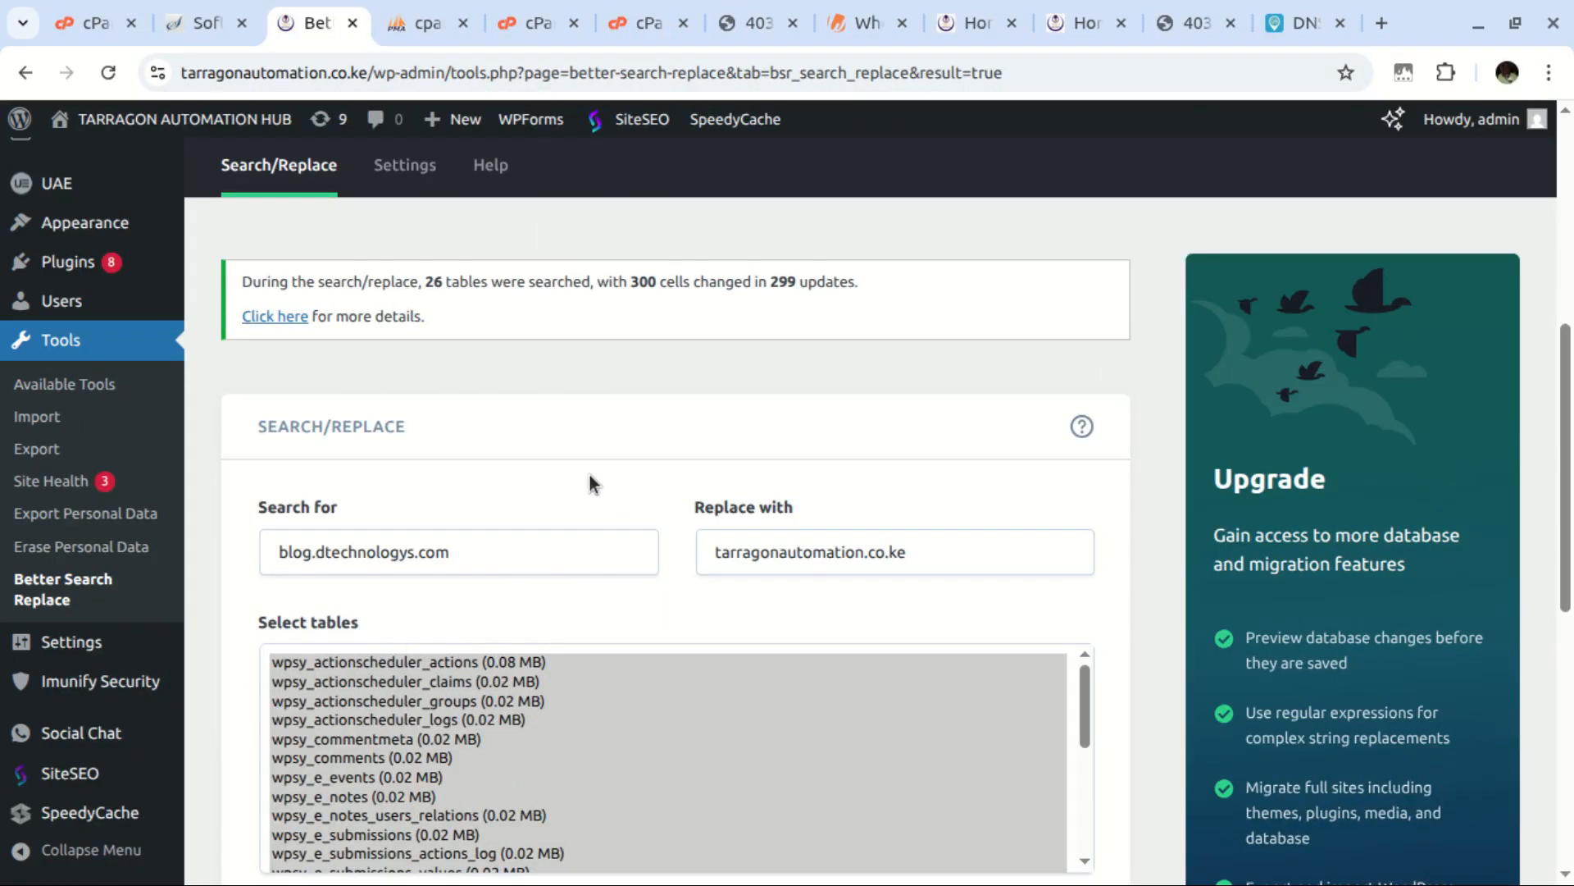
pyautogui.scroll(3, 610, 464)
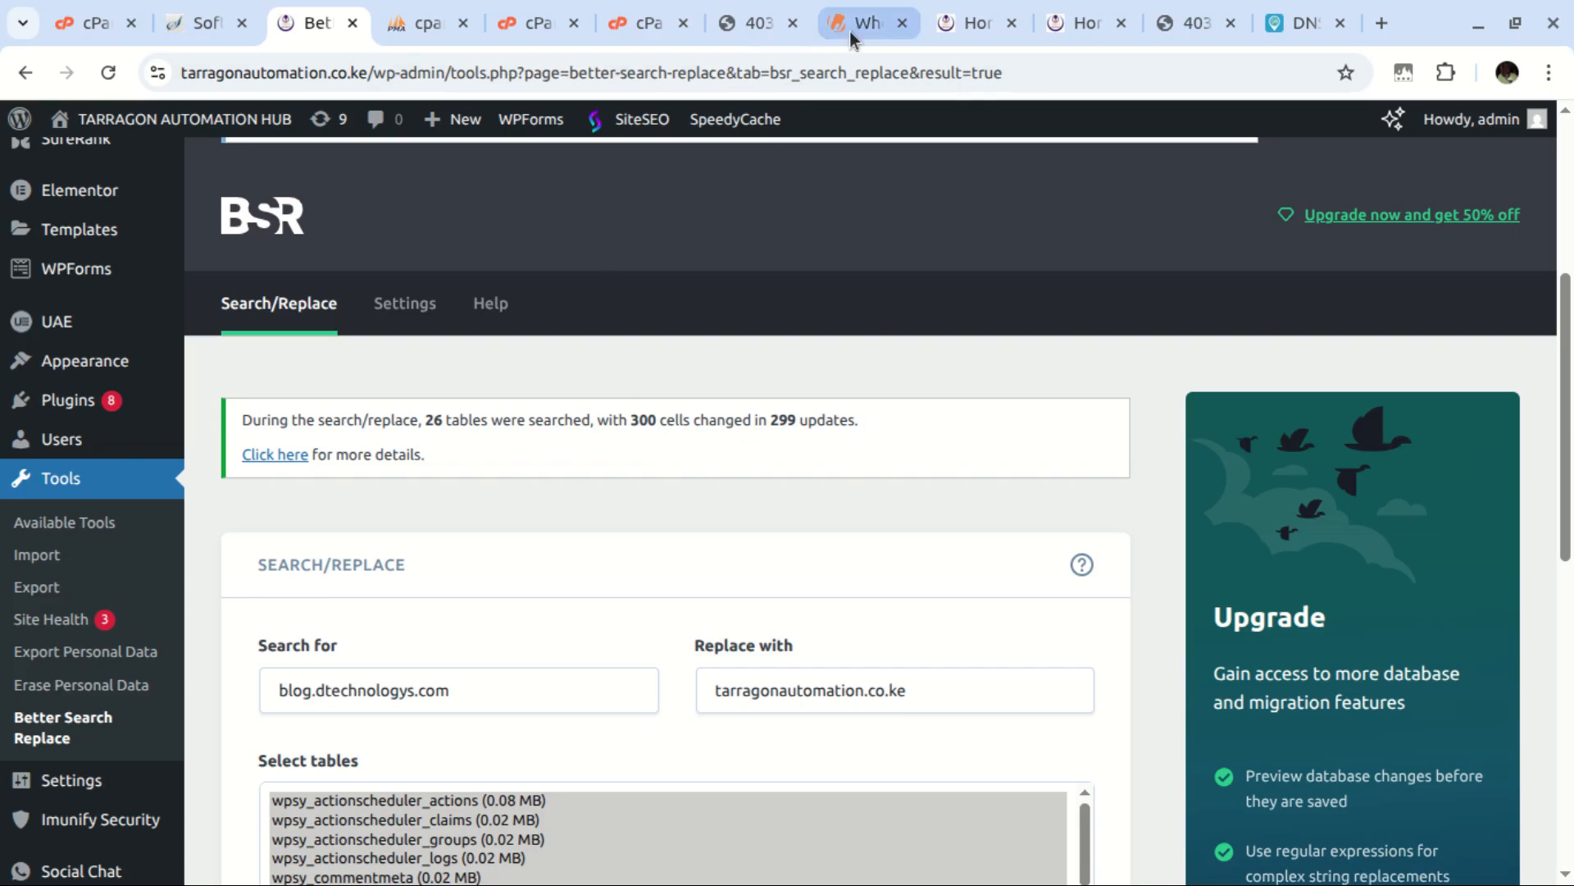
# Reload the tarragonautomation.co.ke homepage, close DevTools, and scroll through the full-width page
pyautogui.click(1063, 23)
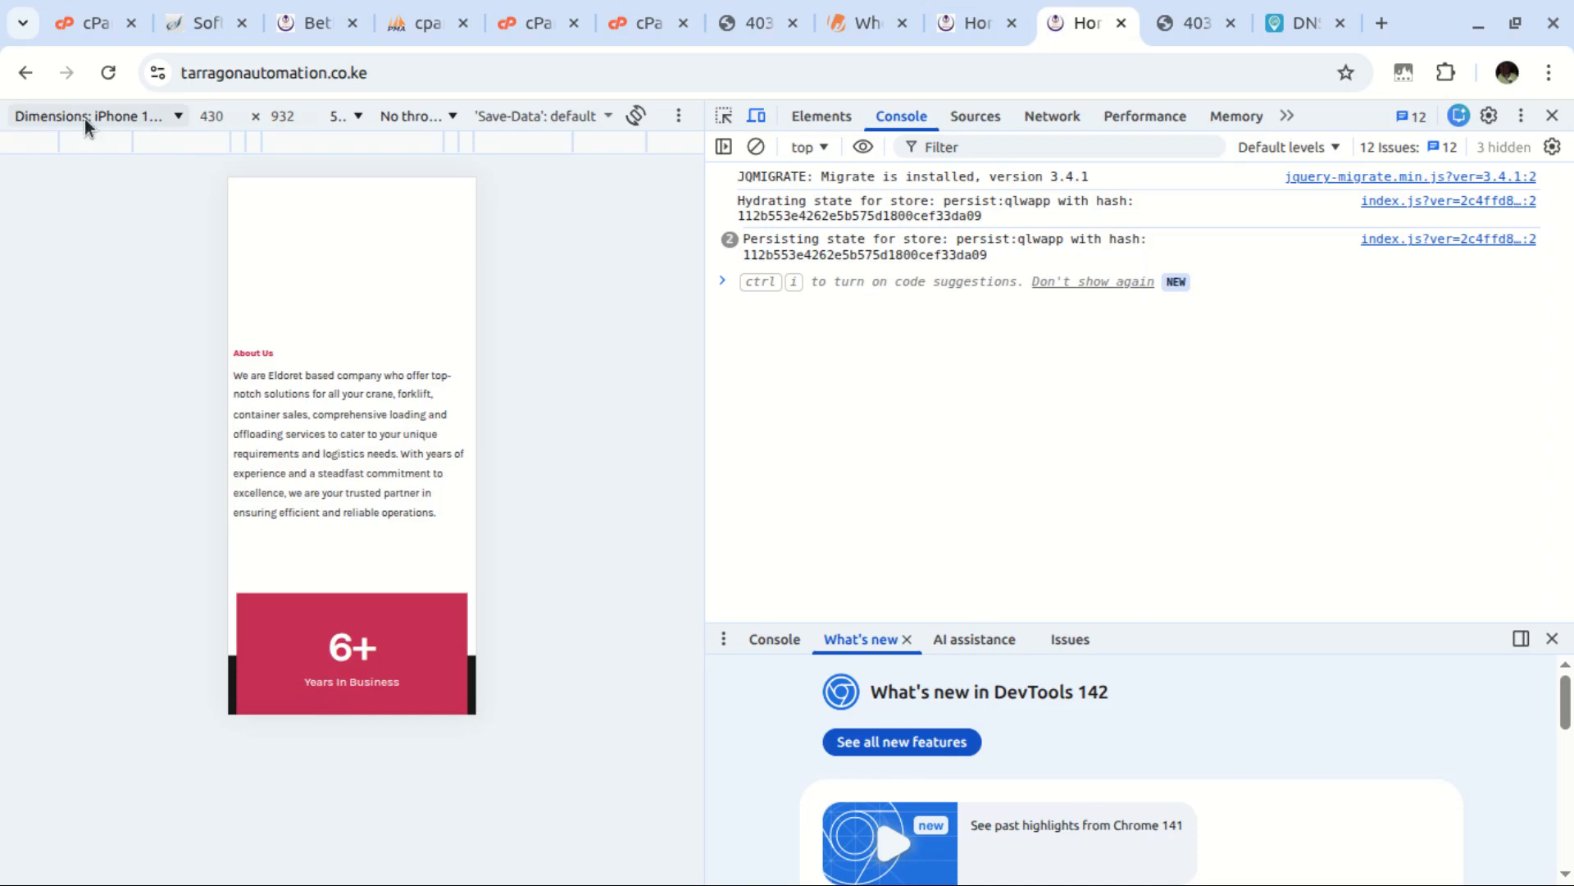
pyautogui.click(108, 73)
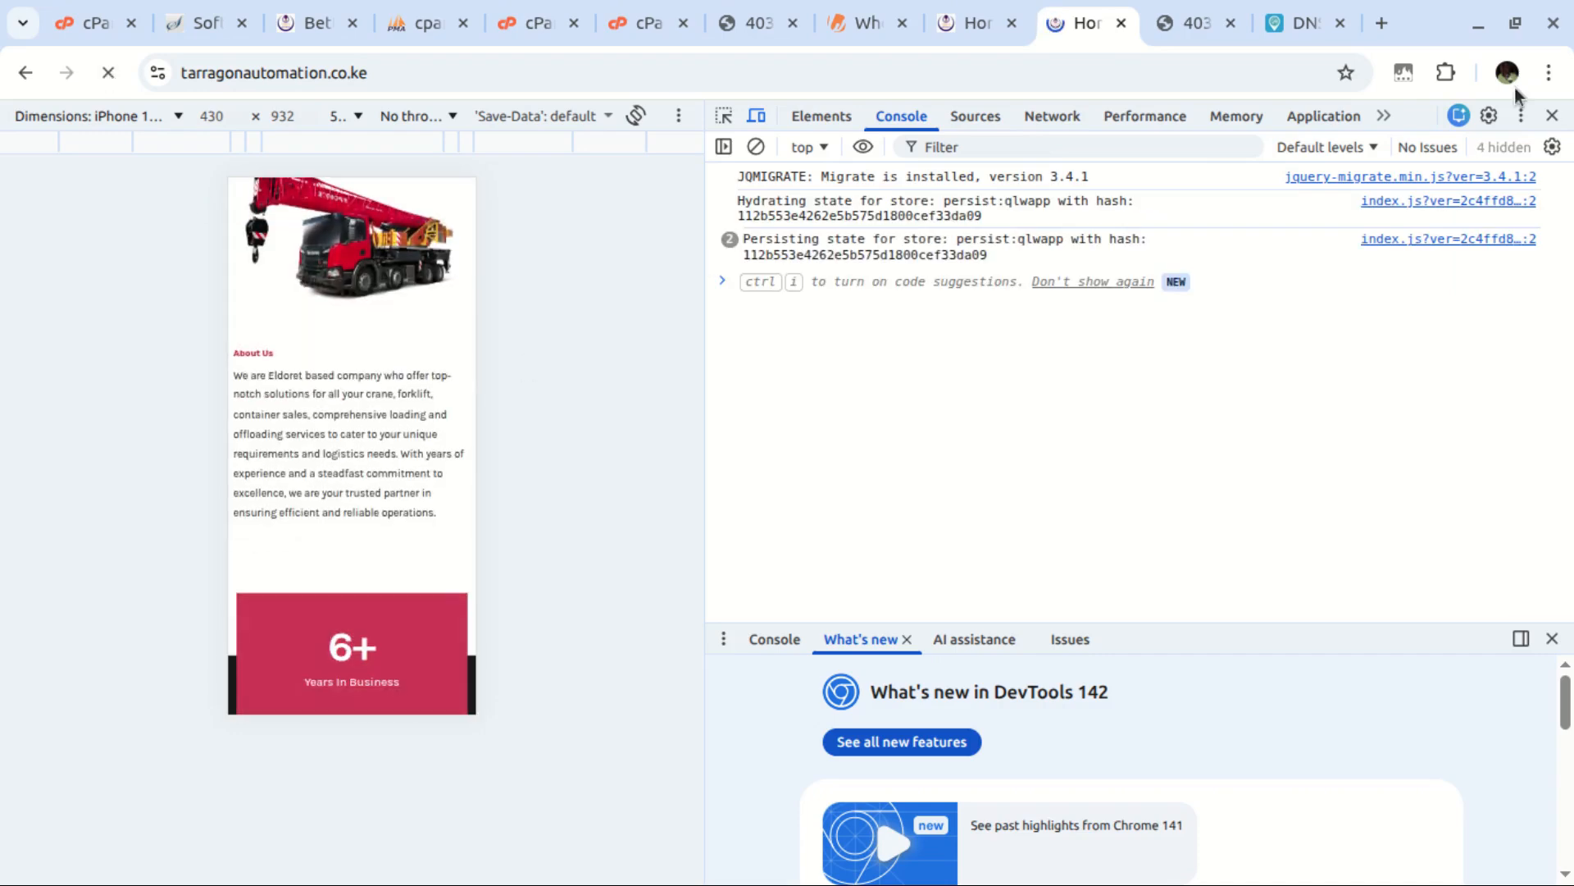
pyautogui.click(1552, 115)
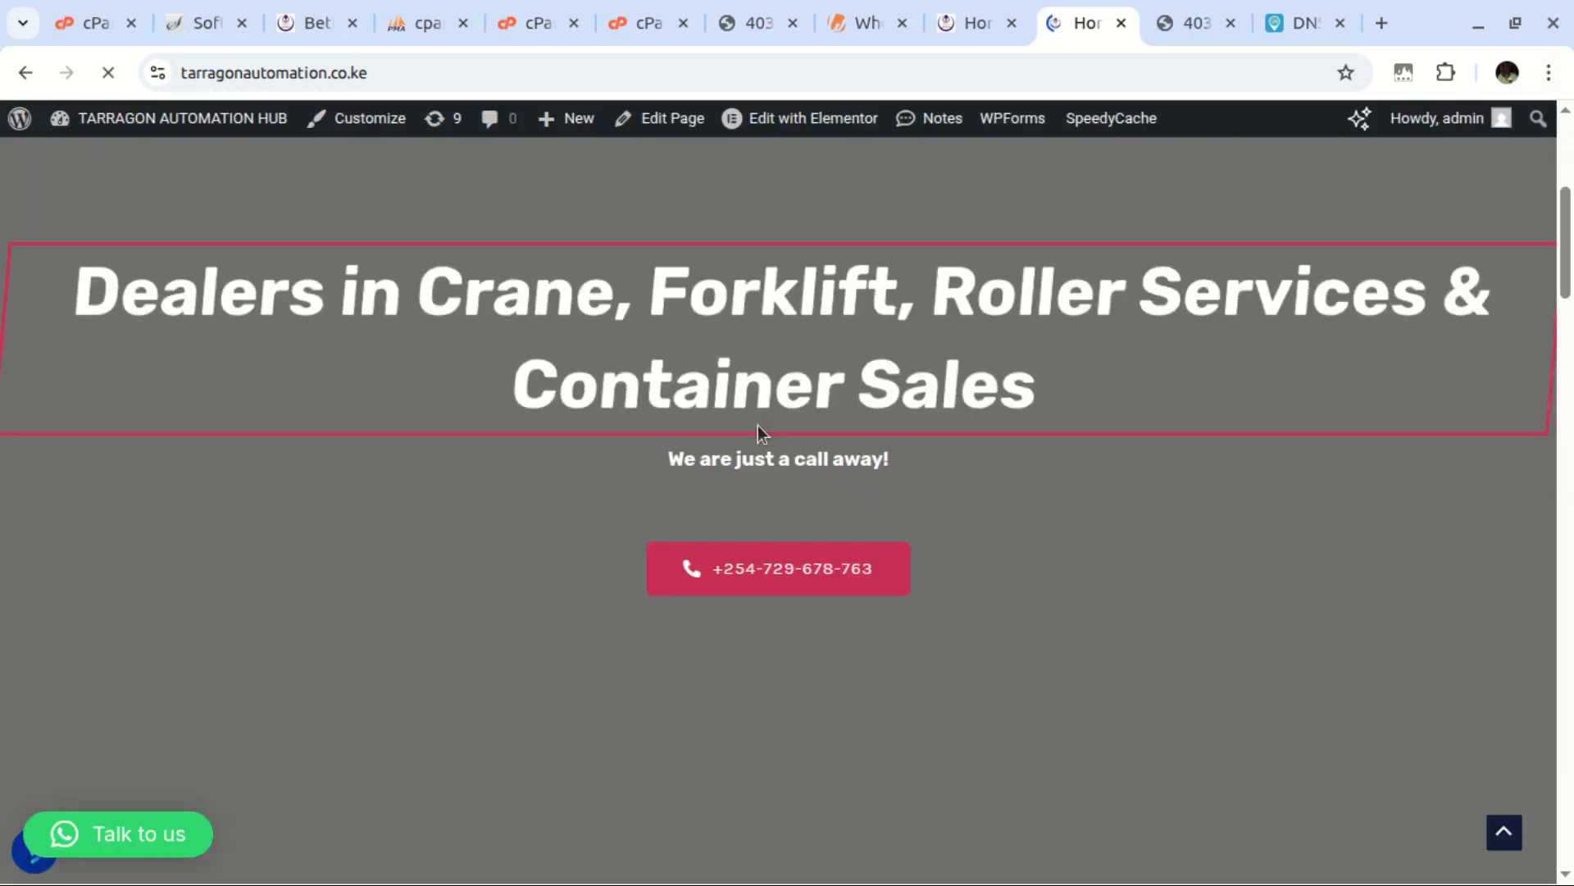
pyautogui.scroll(-10, 845, 525)
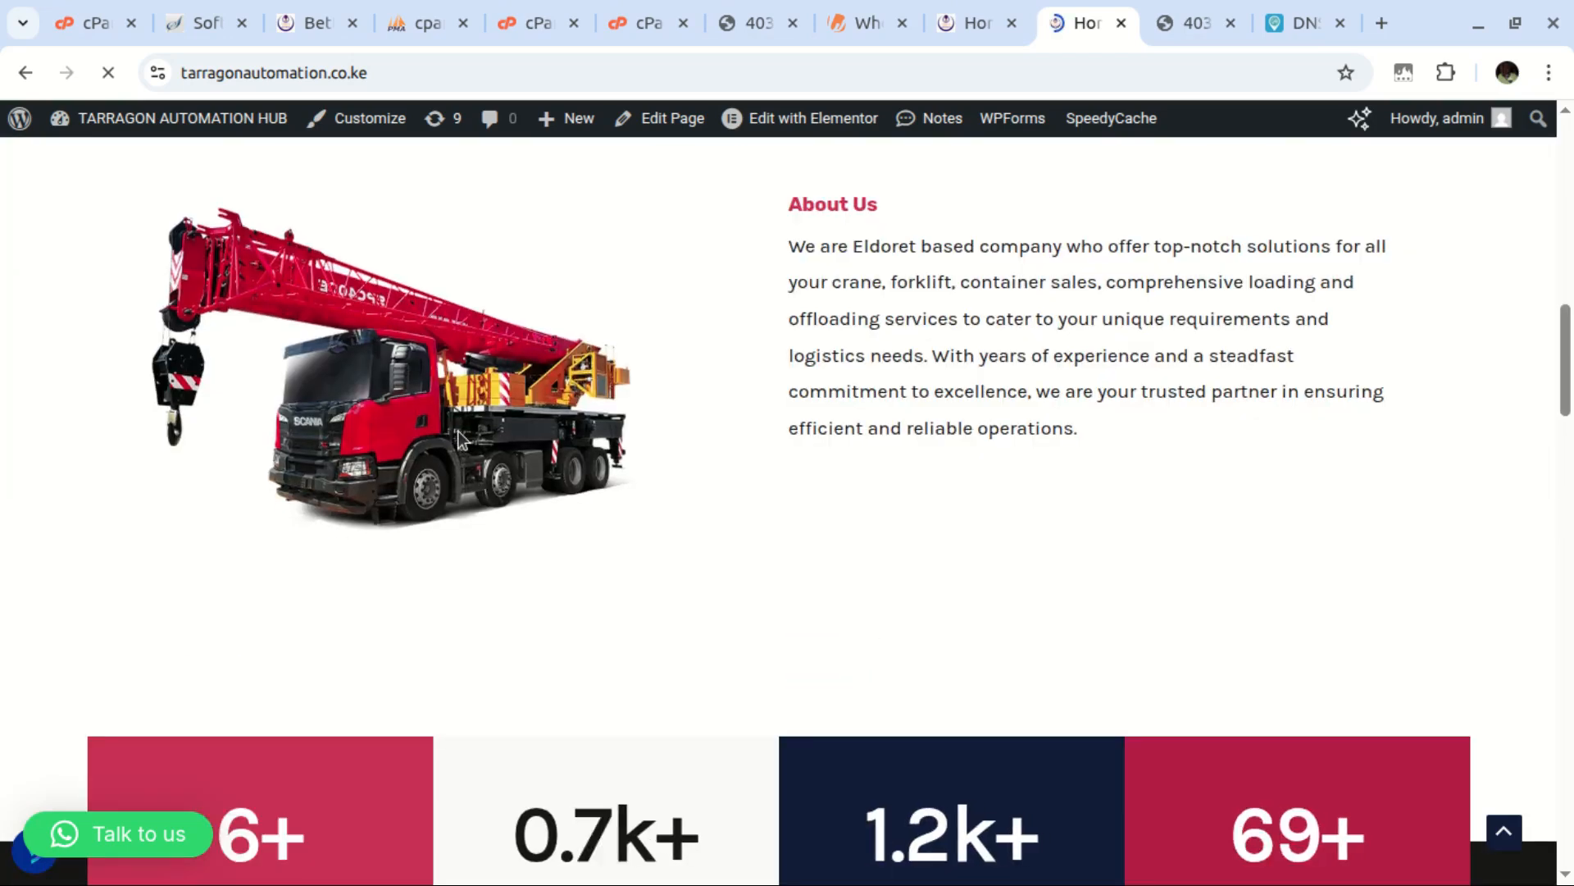
pyautogui.scroll(-10, 456, 431)
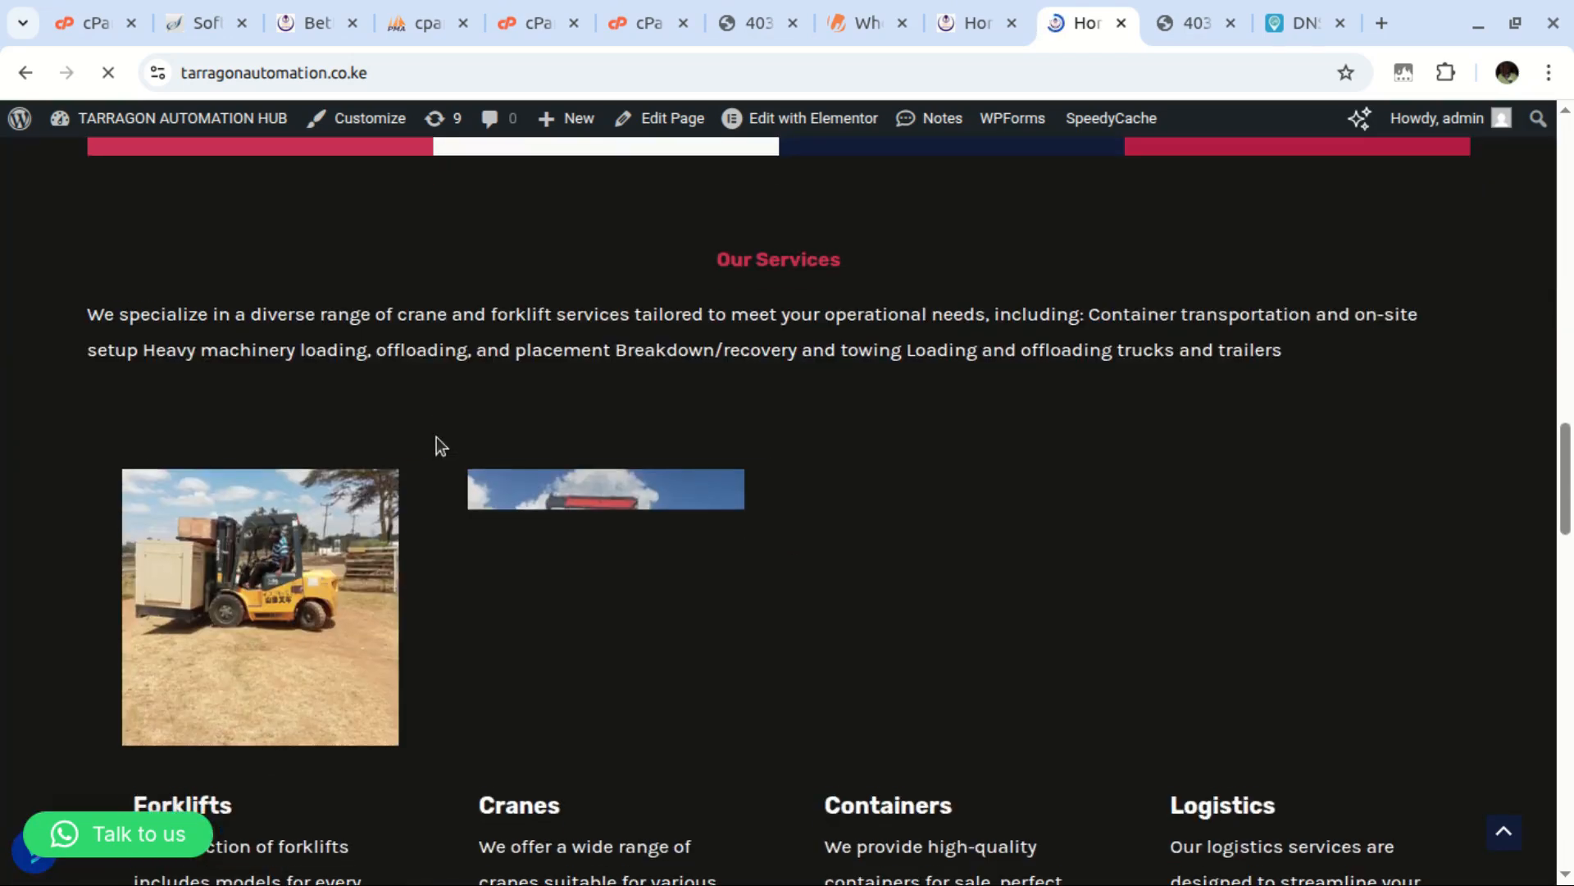
pyautogui.scroll(-2, 441, 445)
pyautogui.scroll(-8, 830, 574)
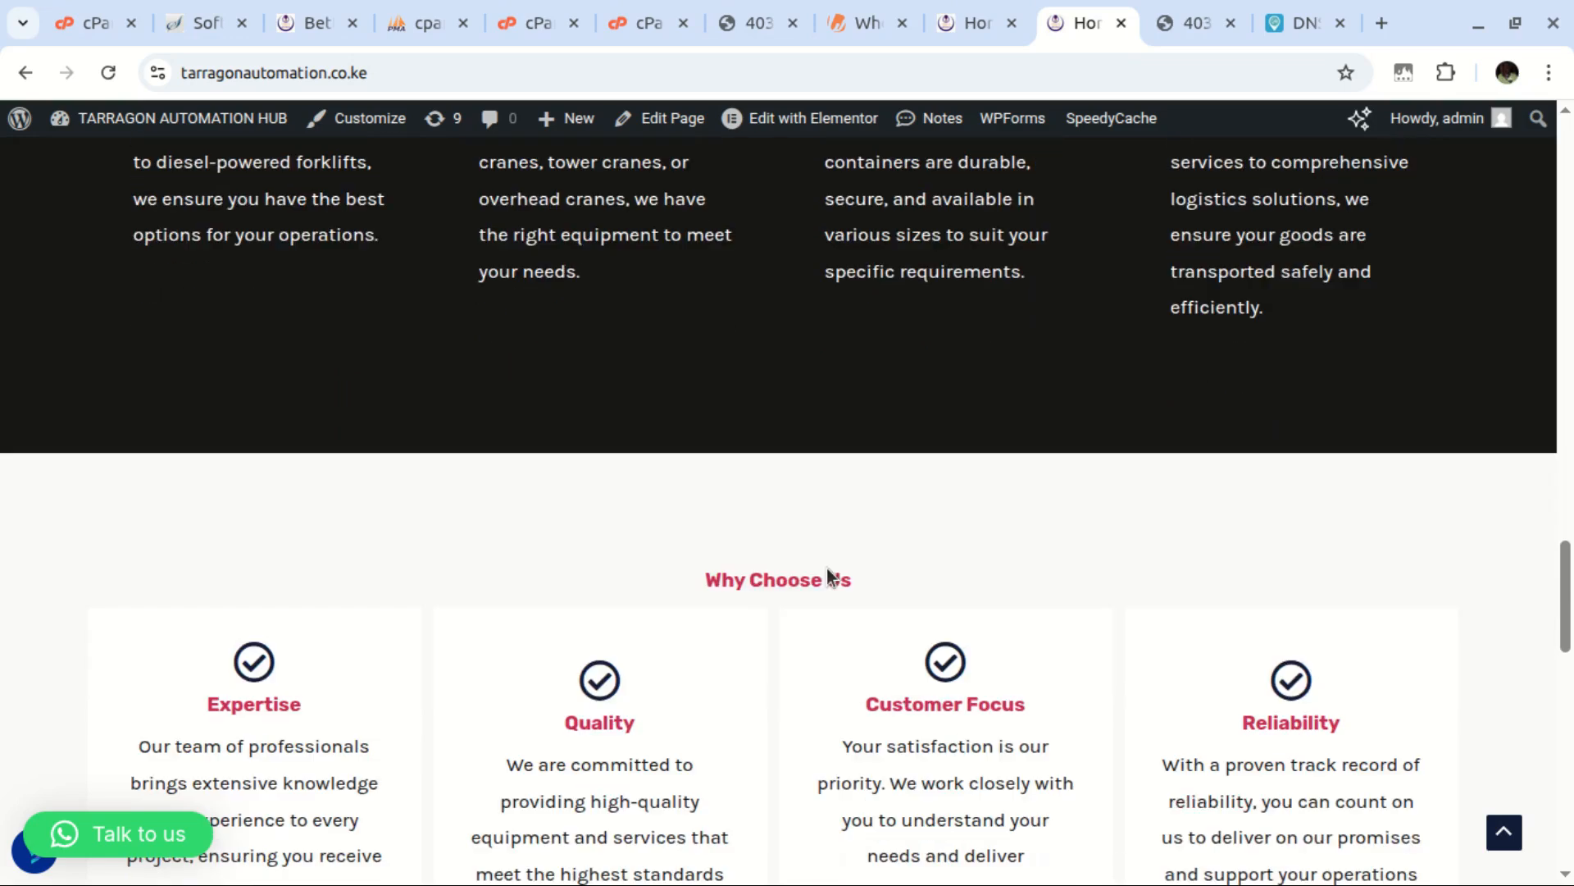
pyautogui.scroll(-20, 822, 564)
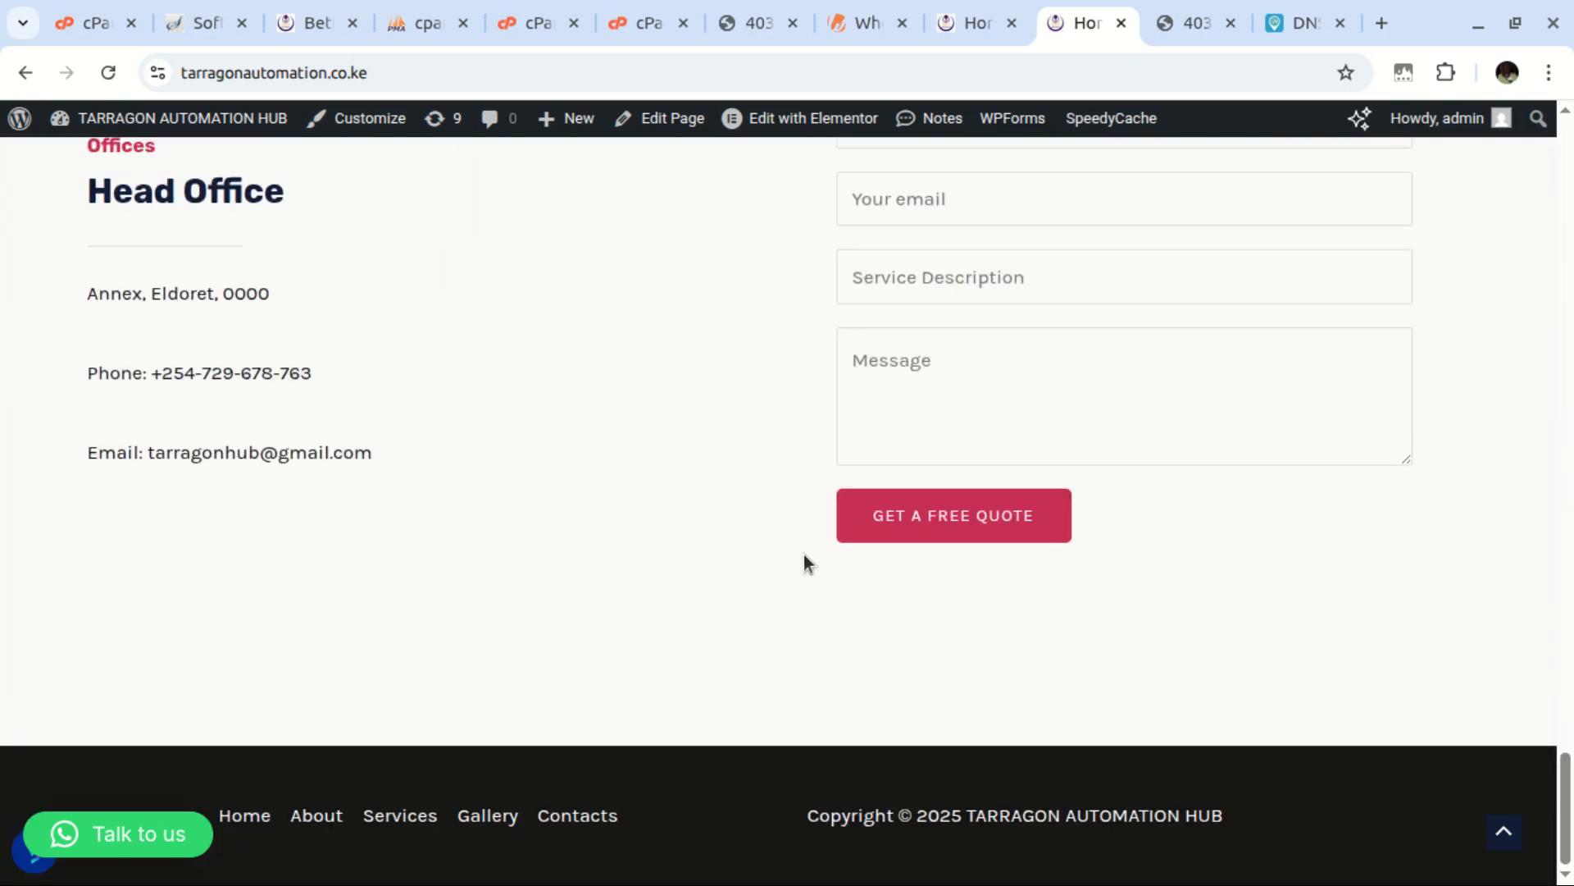
pyautogui.scroll(20, 804, 555)
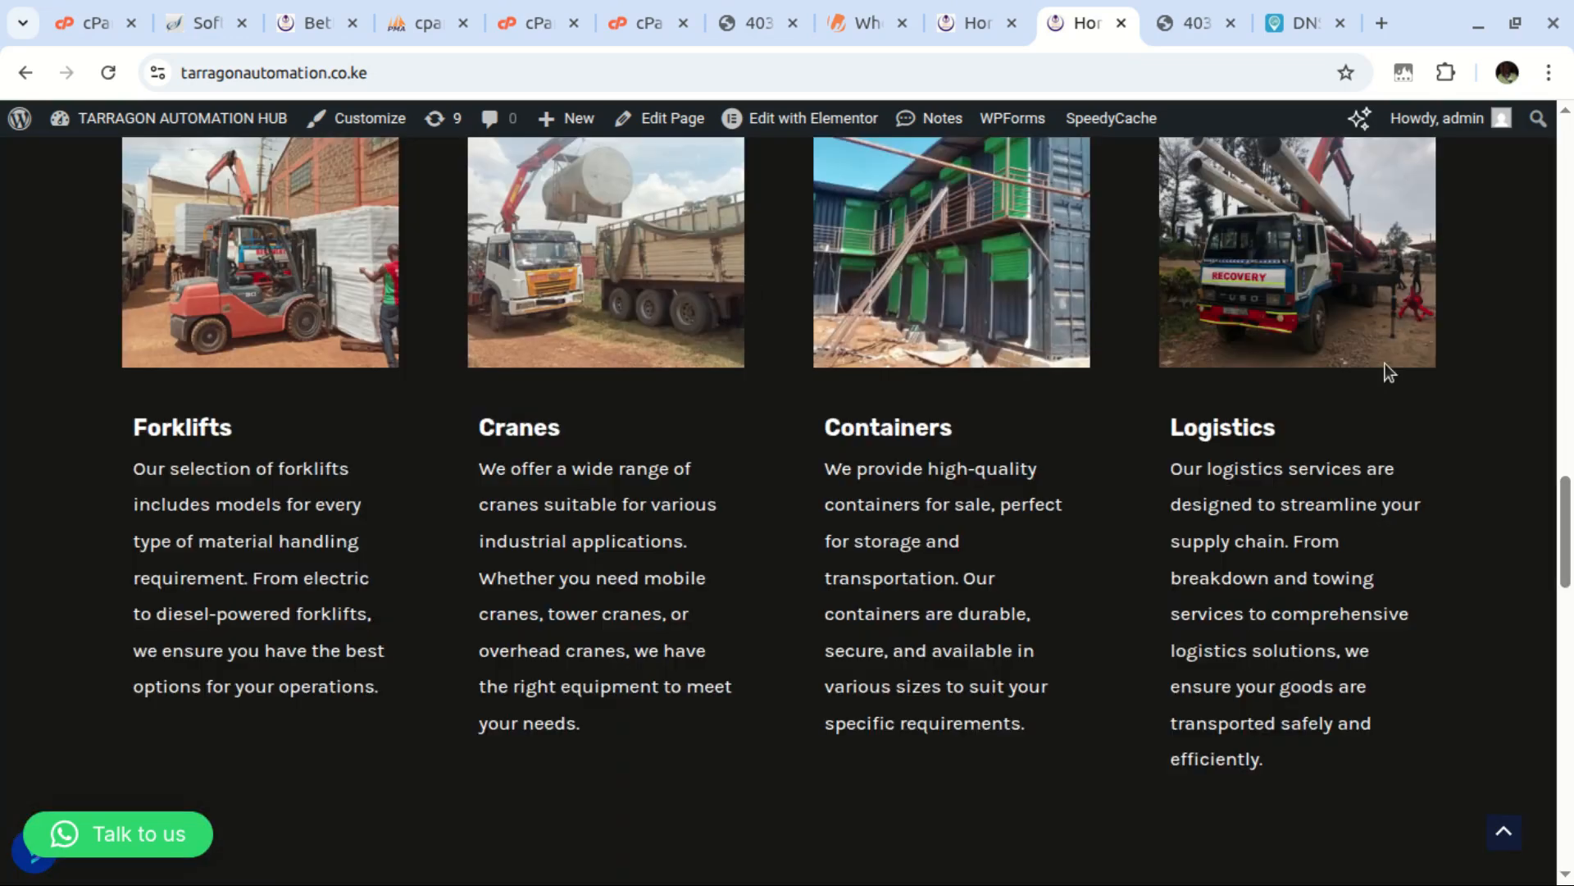
pyautogui.moveTo(1565, 544); pyautogui.dragTo(1522, 150)
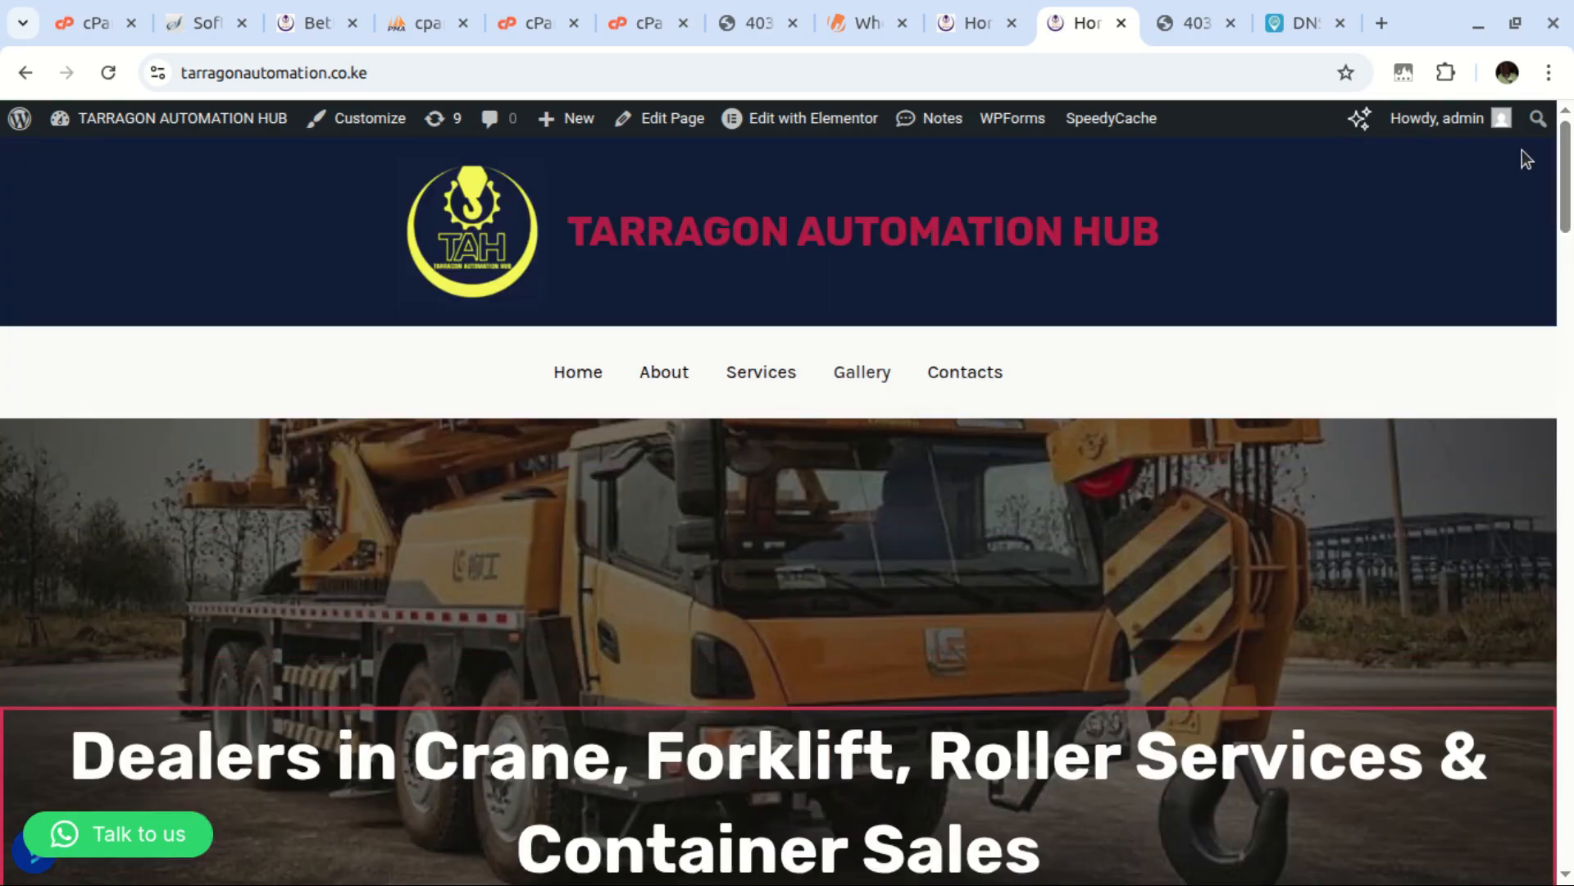
pyautogui.scroll(-10, 902, 492)
pyautogui.scroll(10, 984, 410)
# Open the Gallery page from the live site's menu, which returns a 404 Not Found error
pyautogui.click(862, 375)
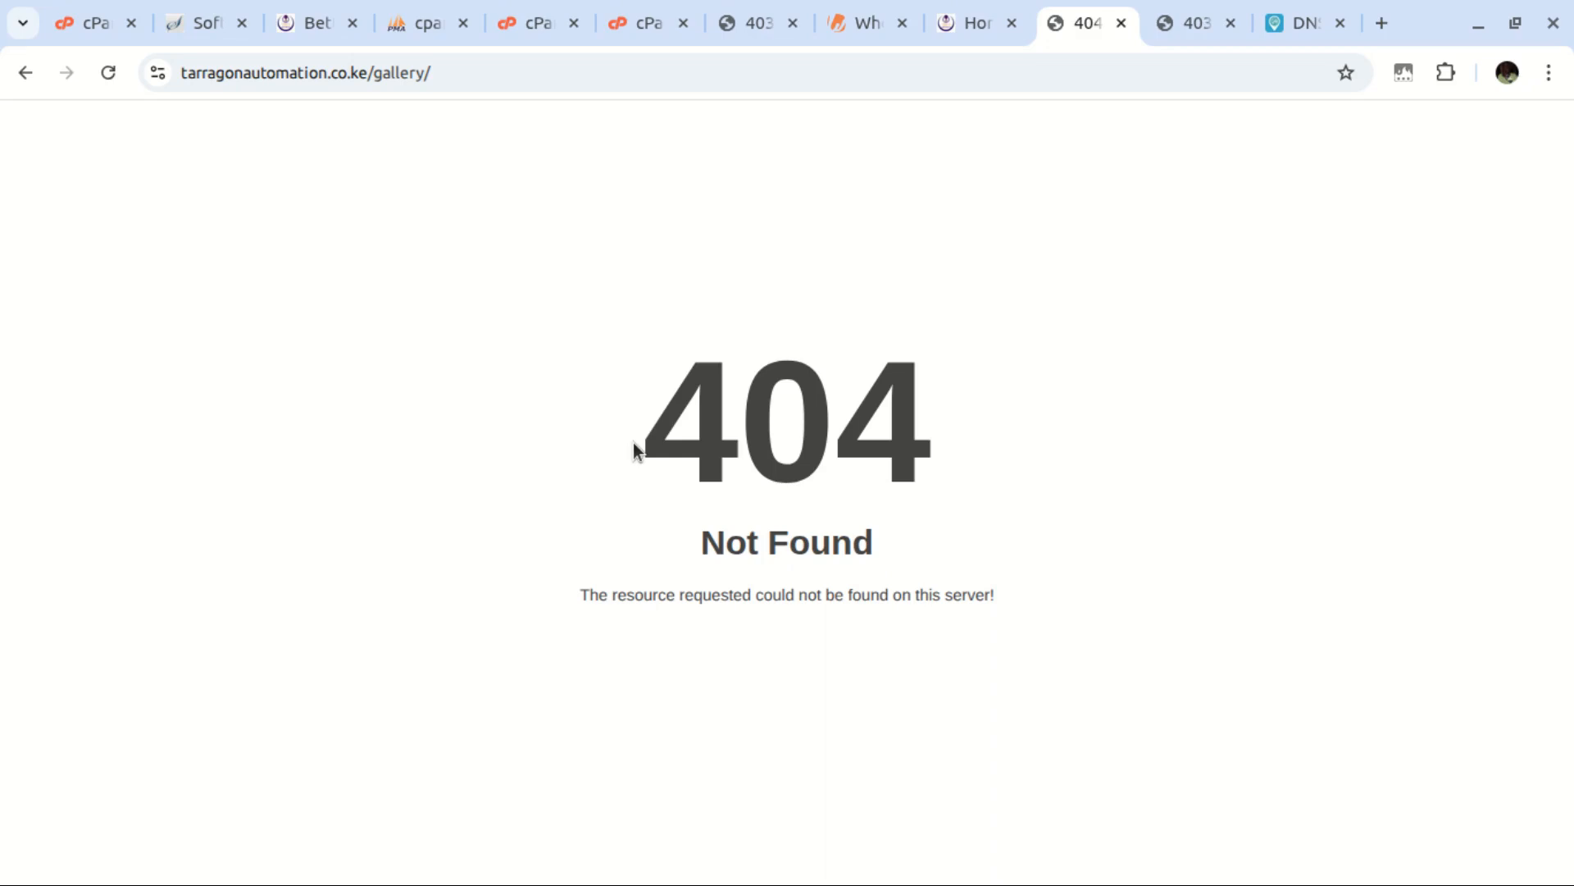
# In WordPress admin Settings > Permalinks, save the Post name structure again to refresh permalinks
pyautogui.click(306, 27)
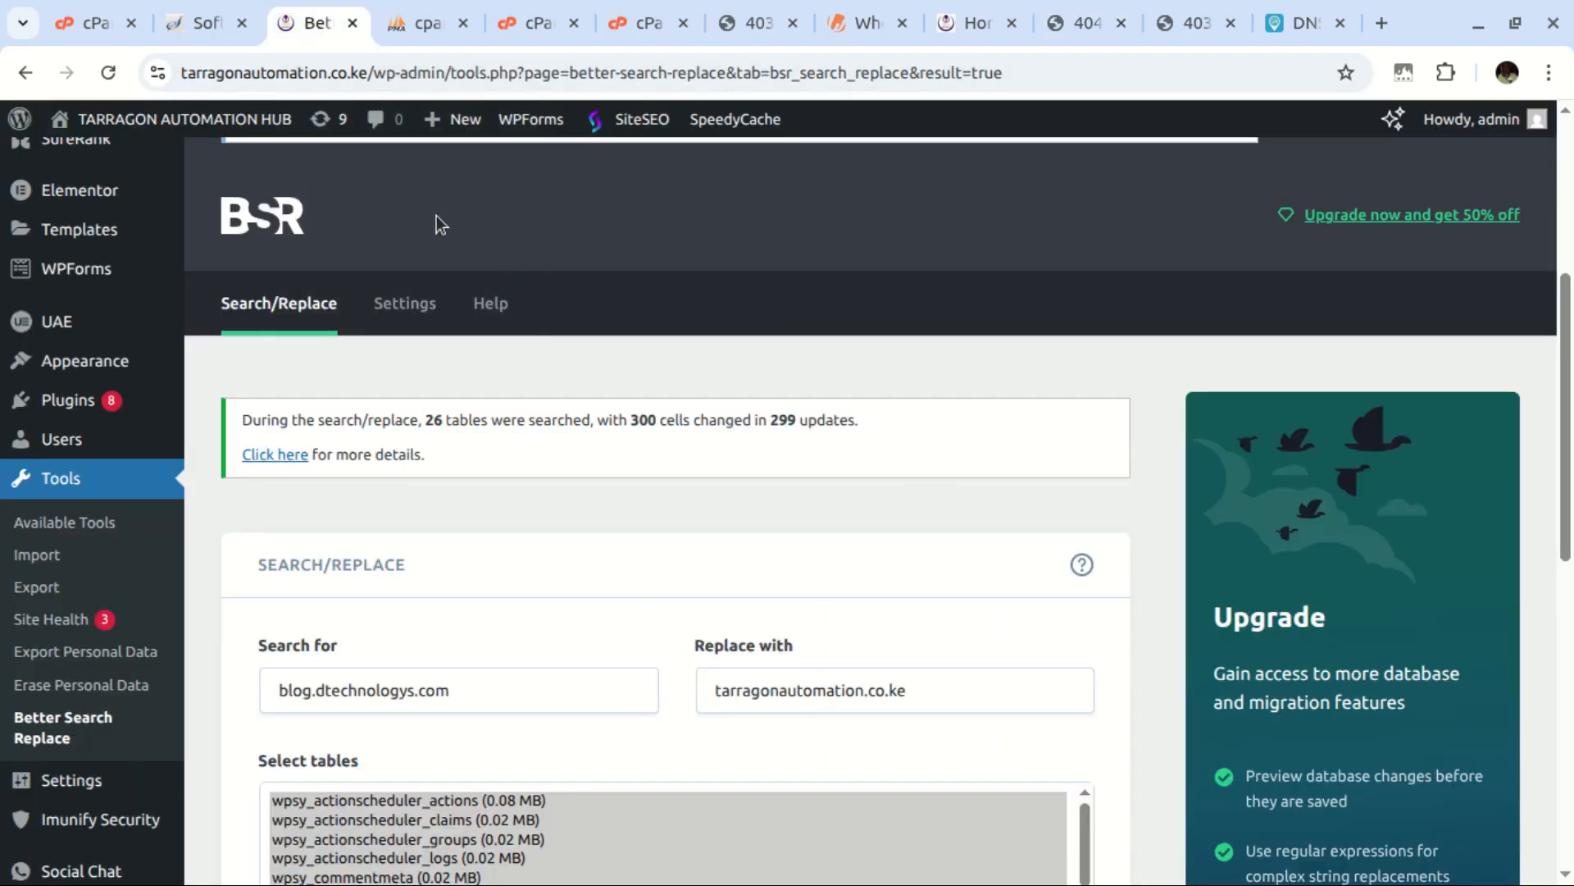
pyautogui.scroll(-2, 115, 640)
pyautogui.scroll(-2, 114, 672)
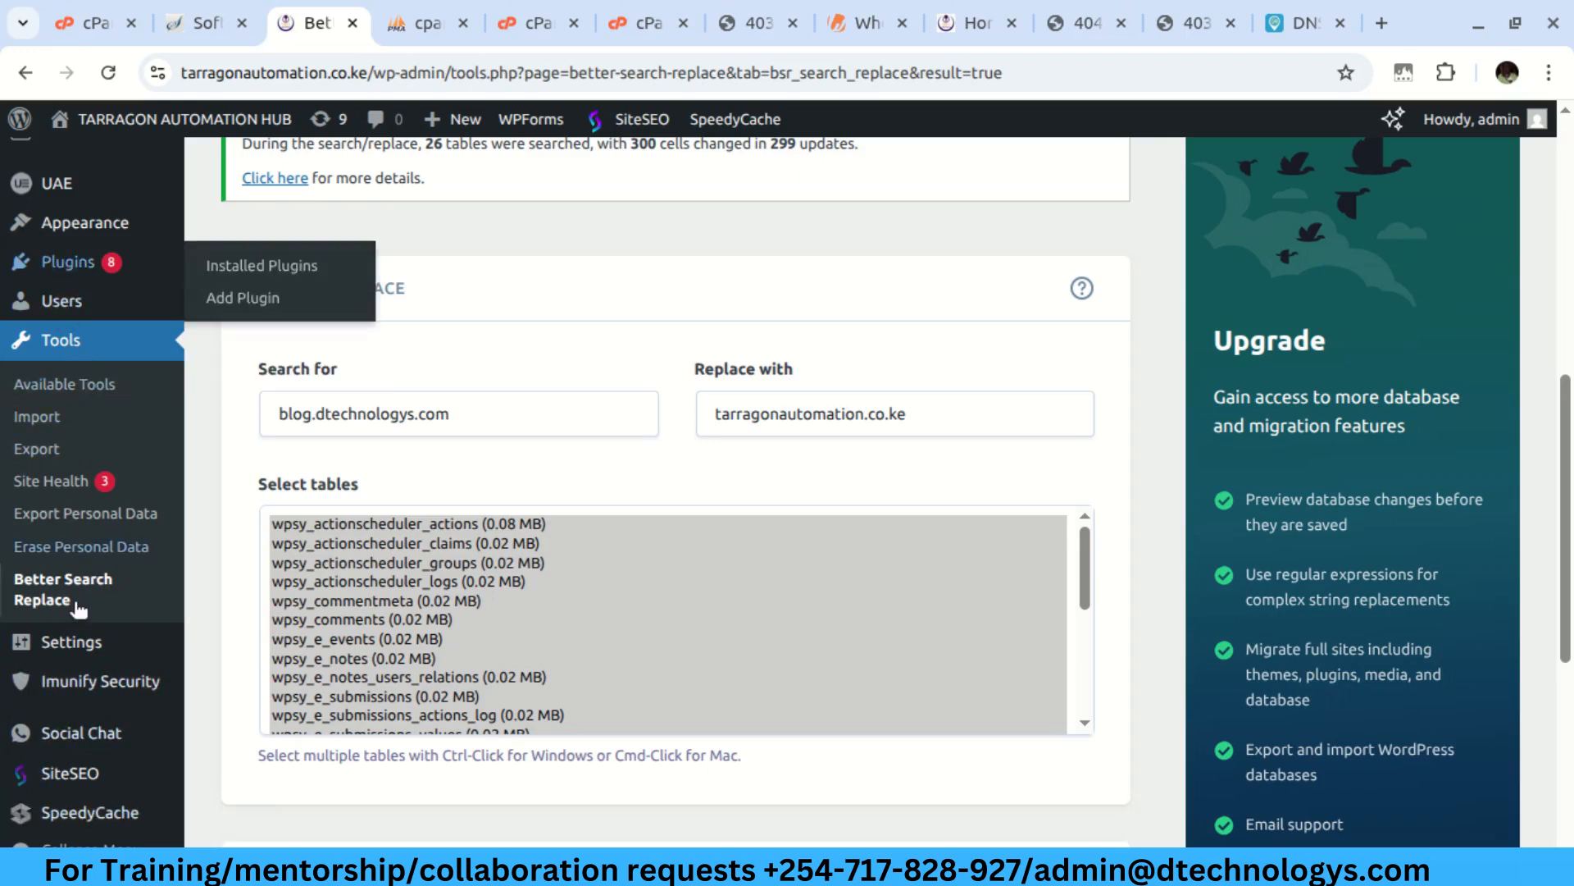
pyautogui.moveTo(75, 650)
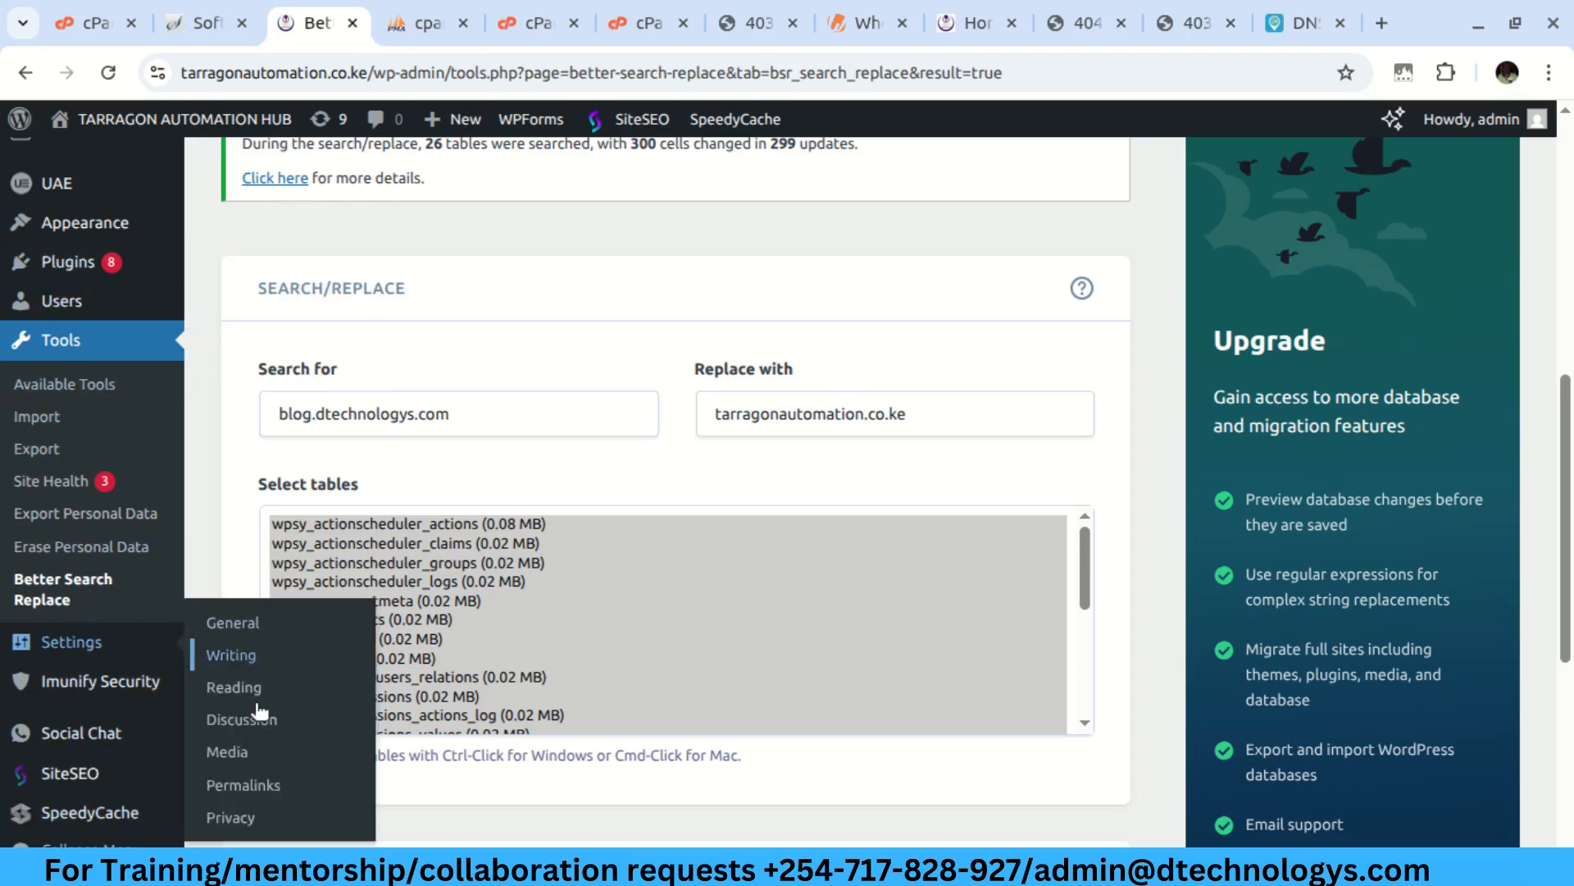
pyautogui.click(265, 785)
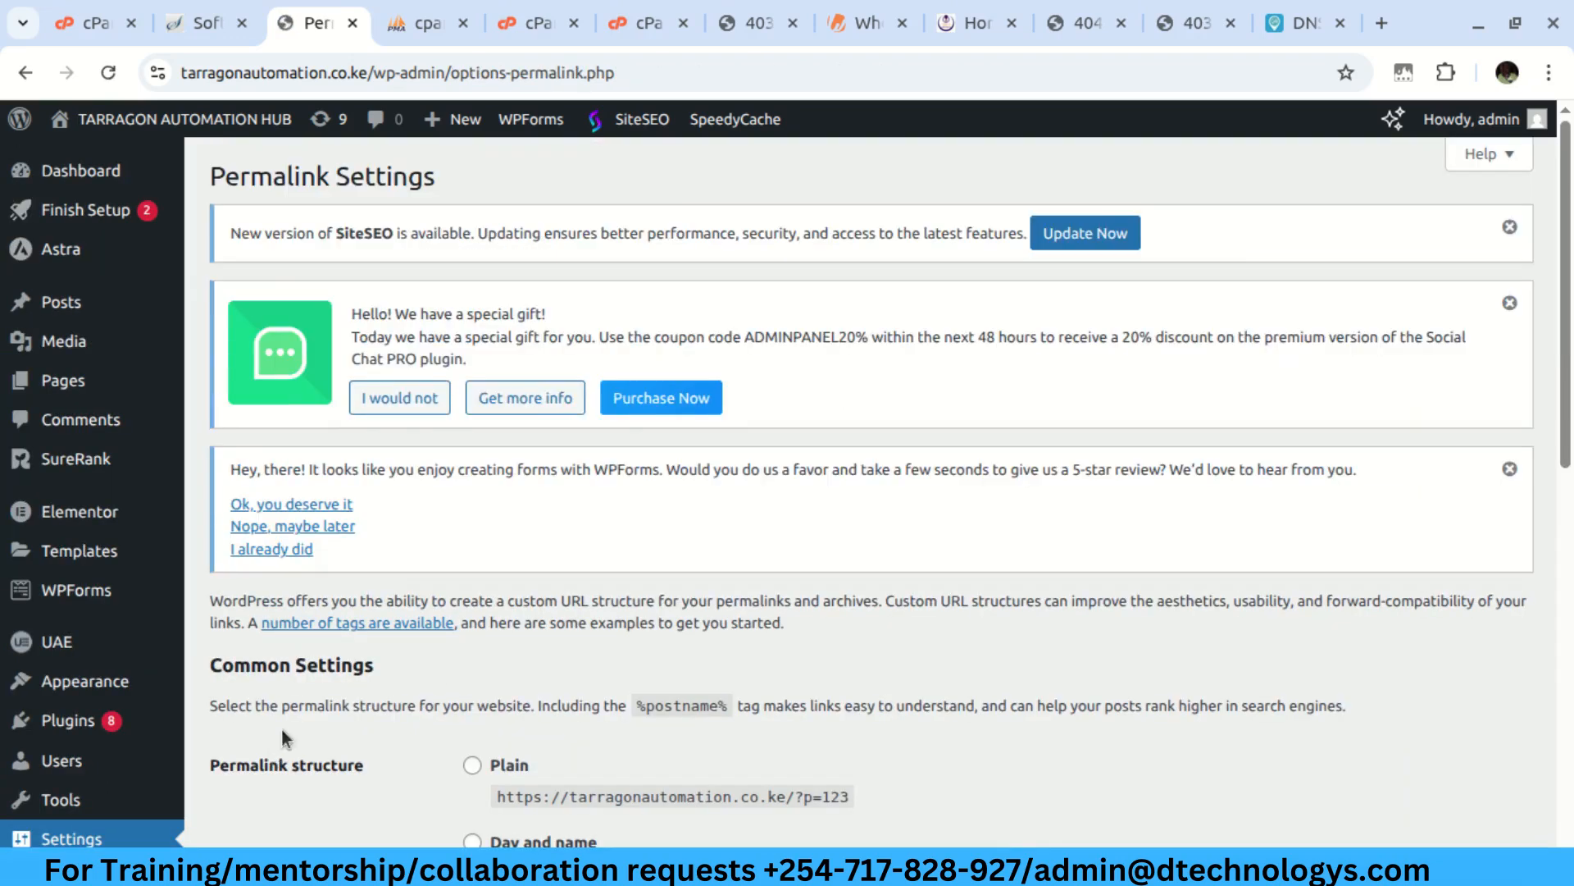
pyautogui.scroll(-2, 455, 670)
pyautogui.scroll(-5, 453, 684)
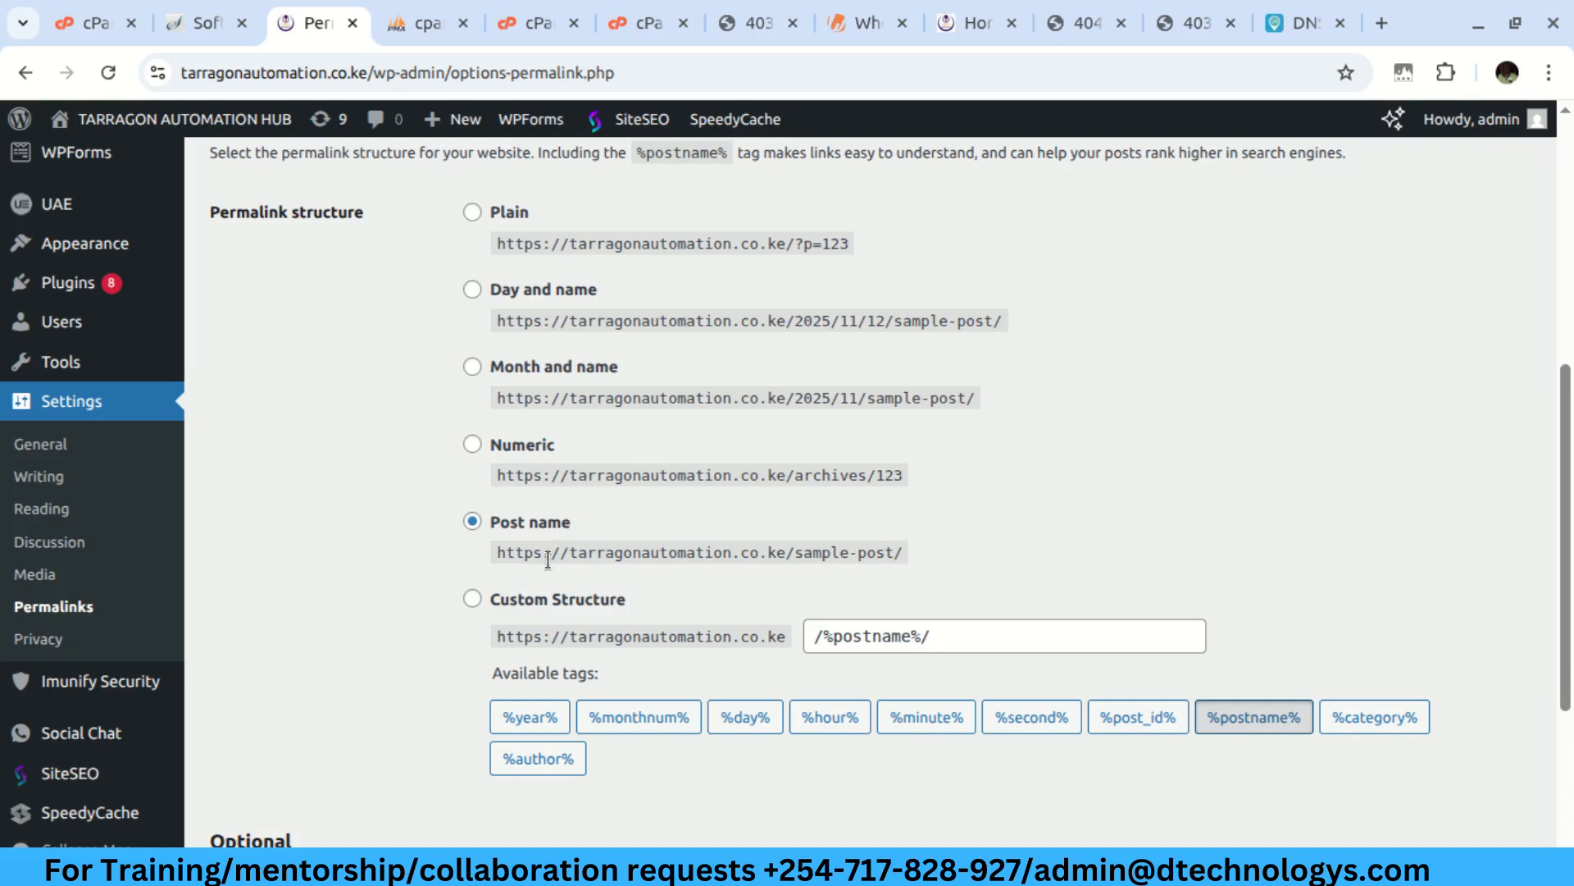
pyautogui.scroll(-3, 342, 566)
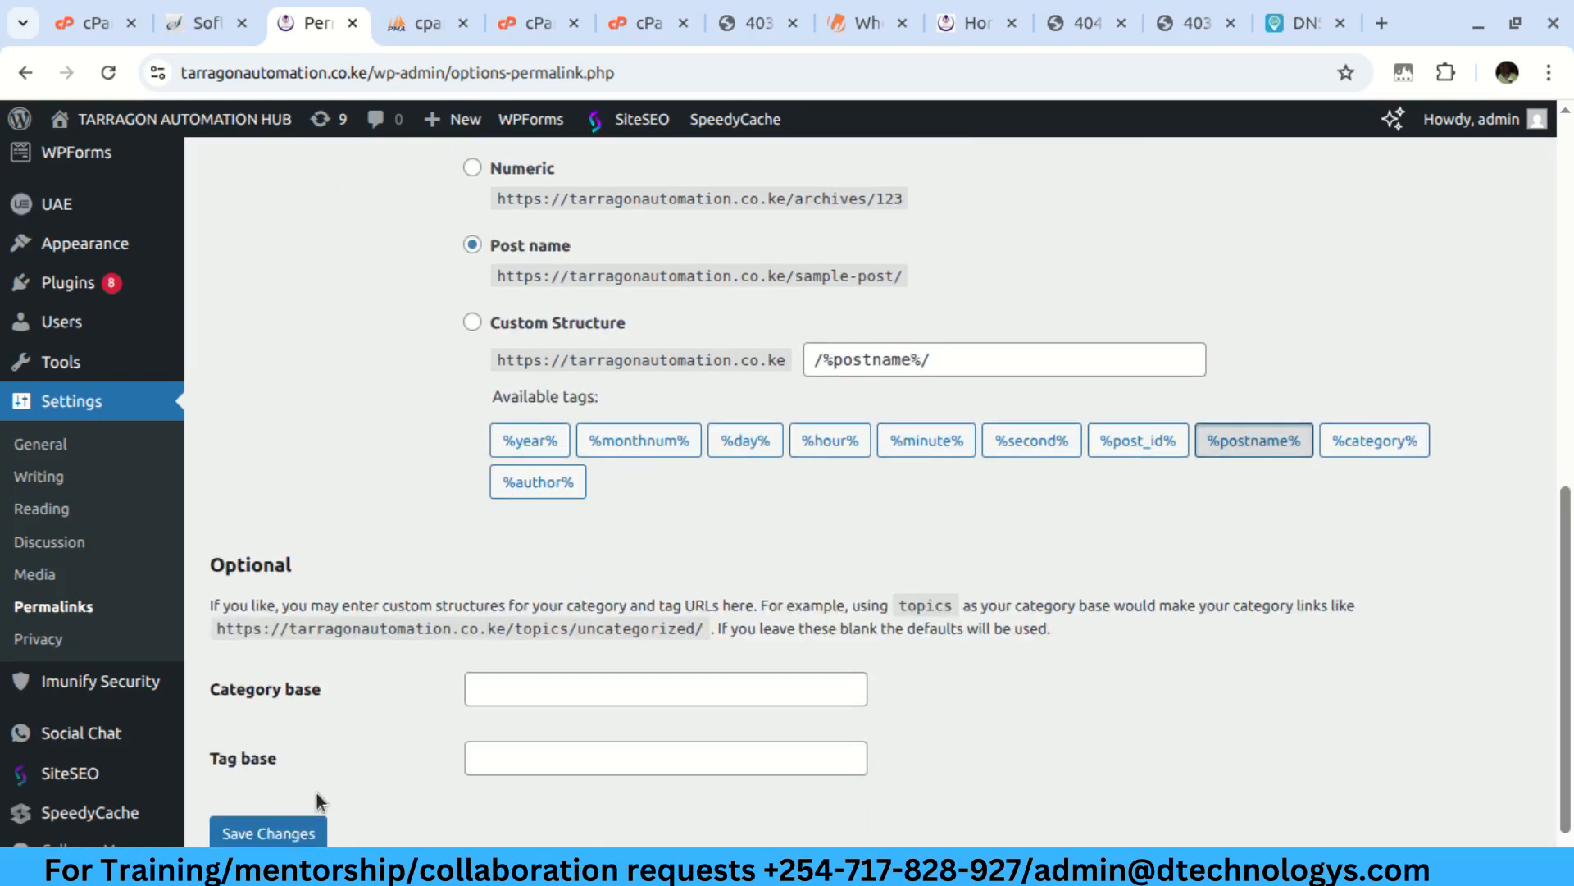
pyautogui.click(288, 836)
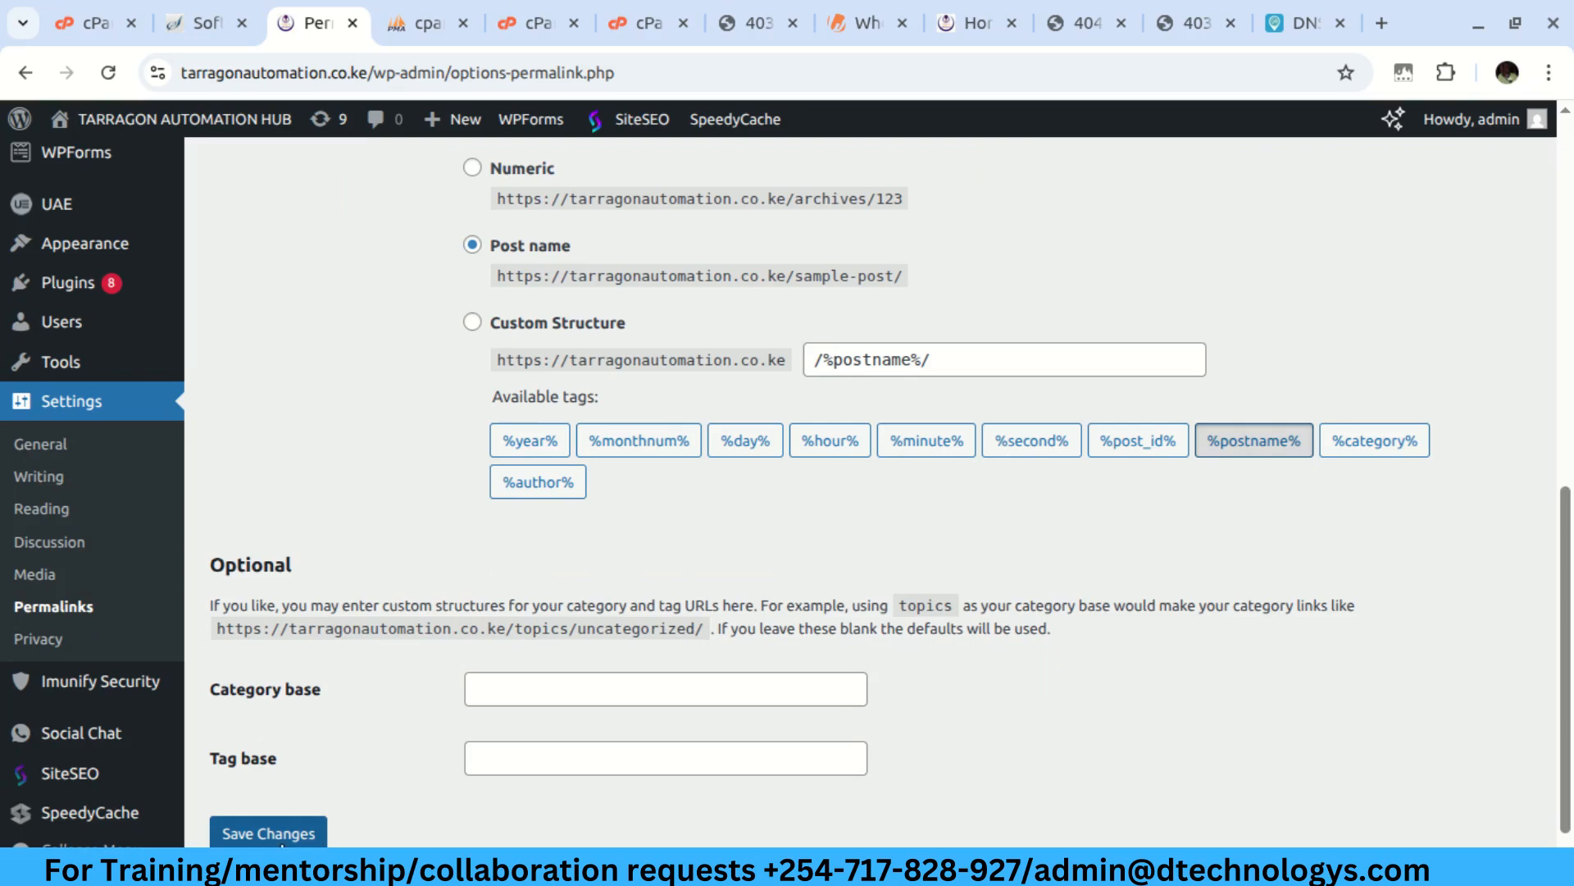
pyautogui.click(287, 834)
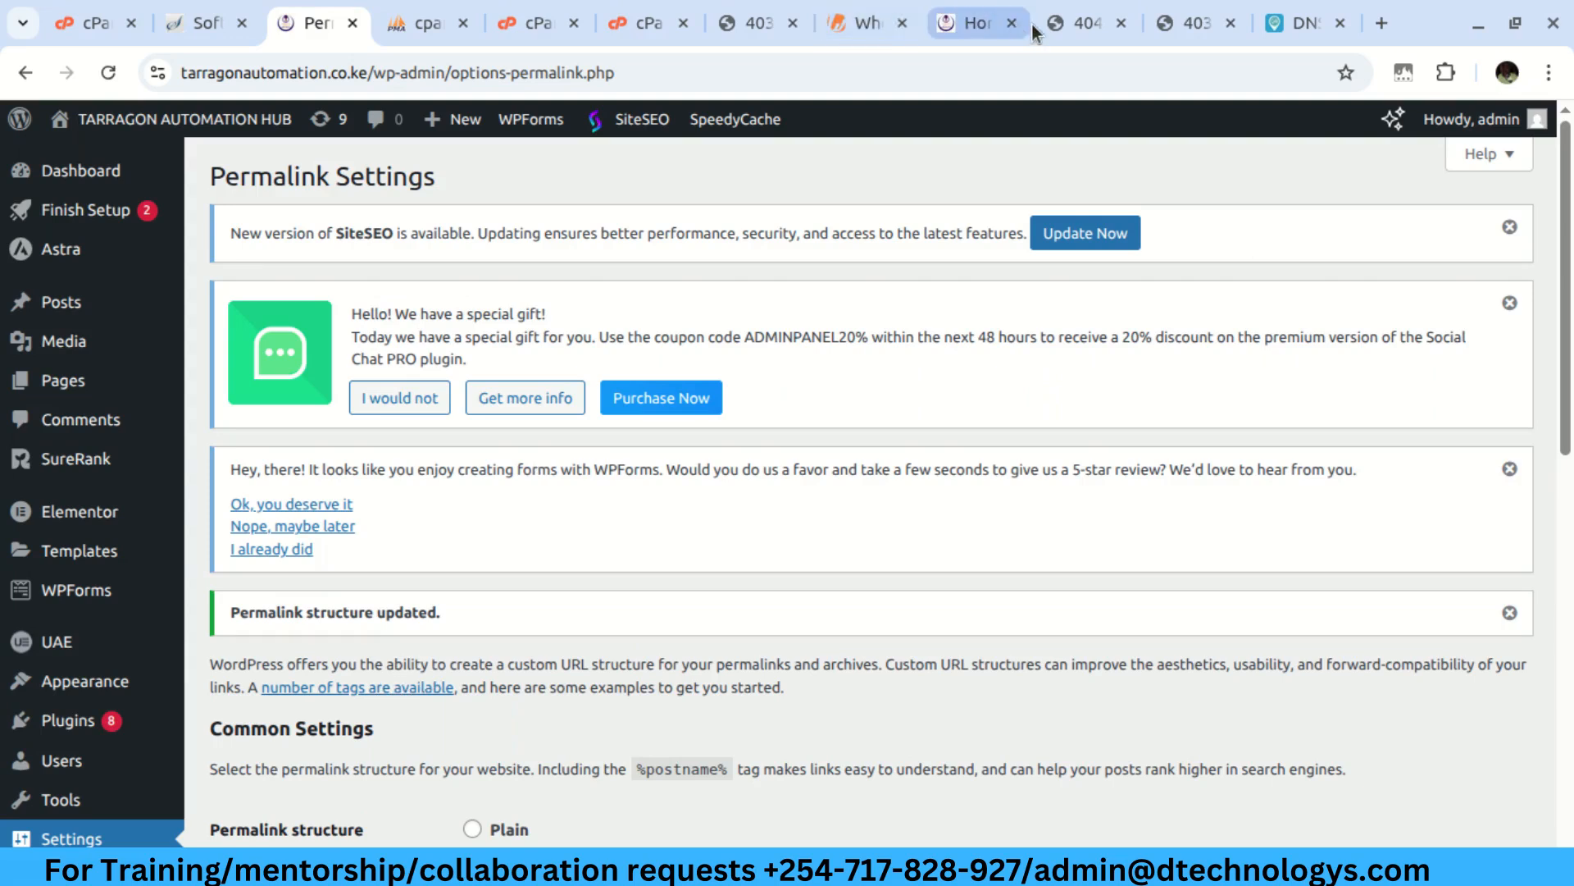
pyautogui.click(1056, 23)
# Reload tarragonautomation.co.ke/gallery/ and scroll through its grid of crane, forklift and container photos
pyautogui.click(109, 74)
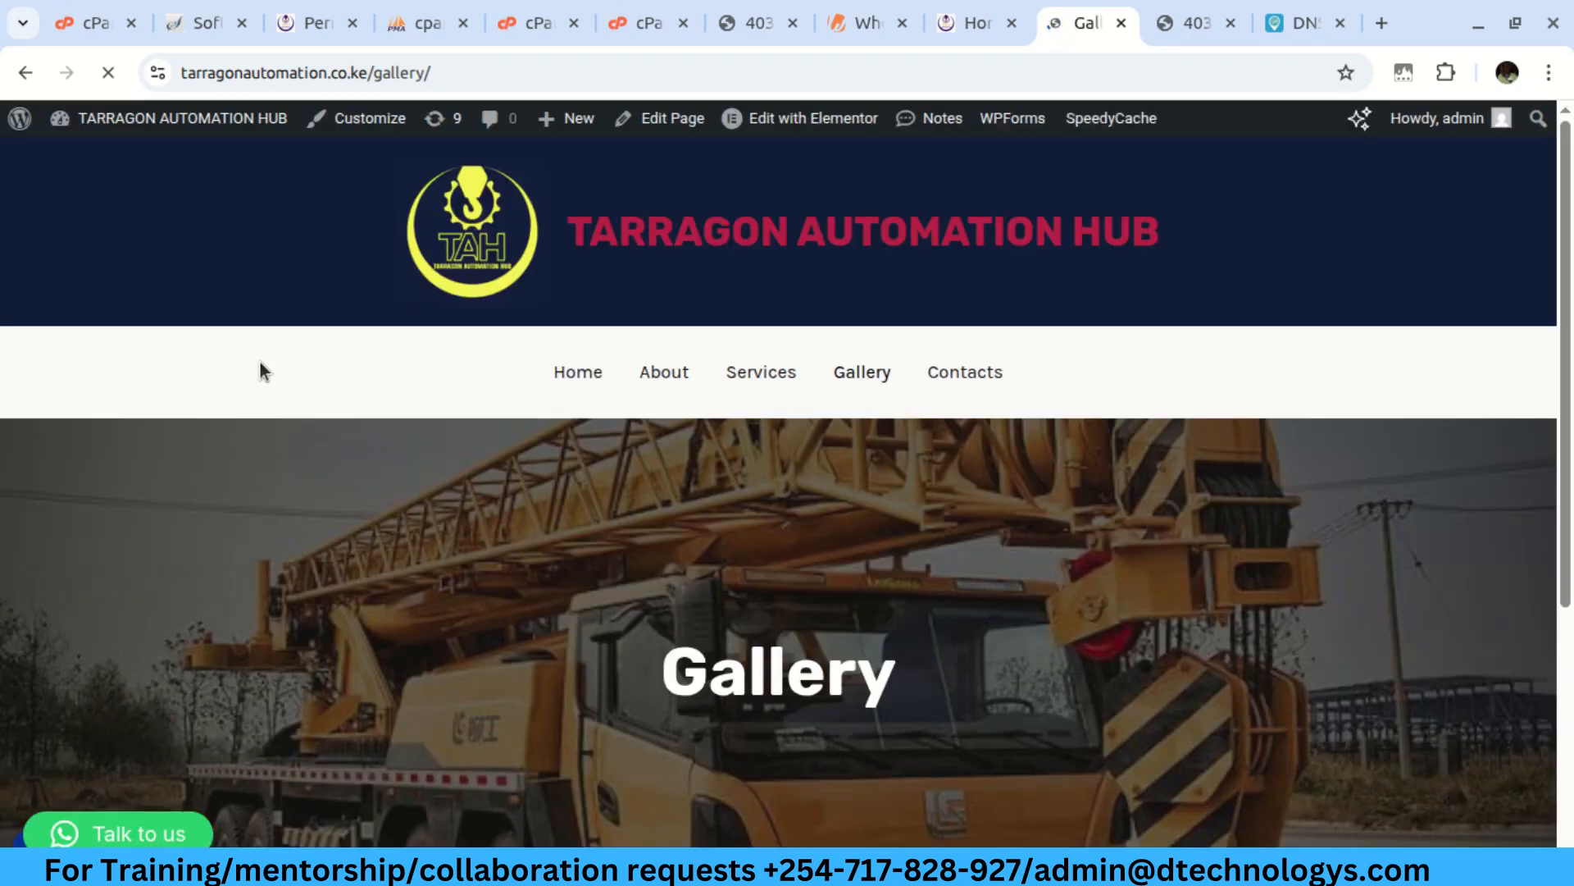
pyautogui.scroll(-1, 260, 371)
pyautogui.scroll(-2, 627, 632)
pyautogui.scroll(-10, 626, 632)
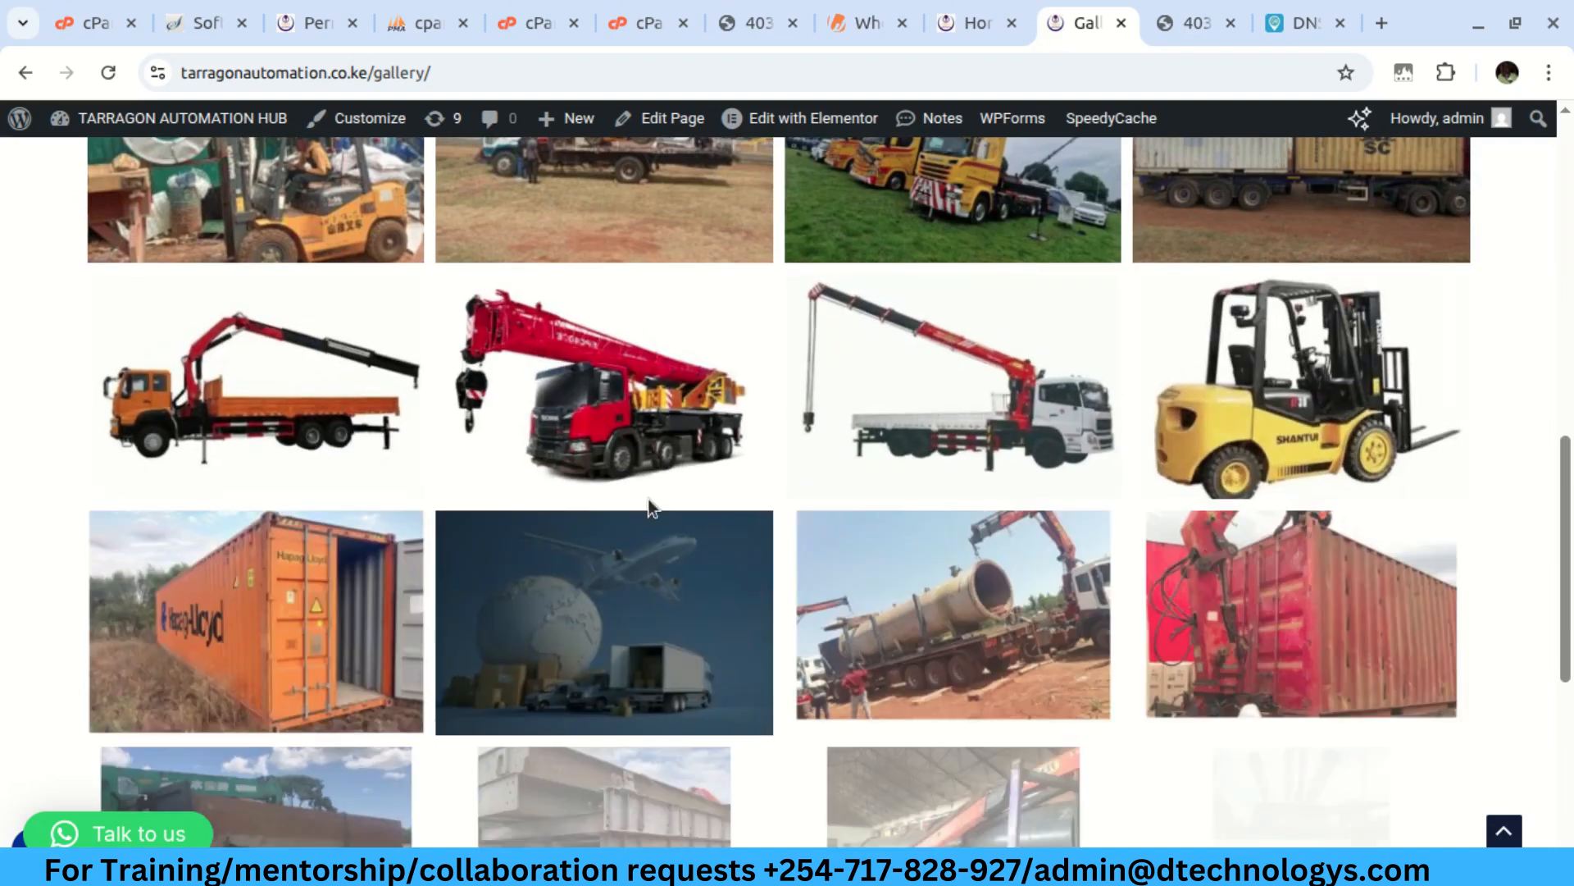
pyautogui.scroll(5, 648, 499)
pyautogui.scroll(-1, 627, 548)
pyautogui.scroll(-4, 626, 548)
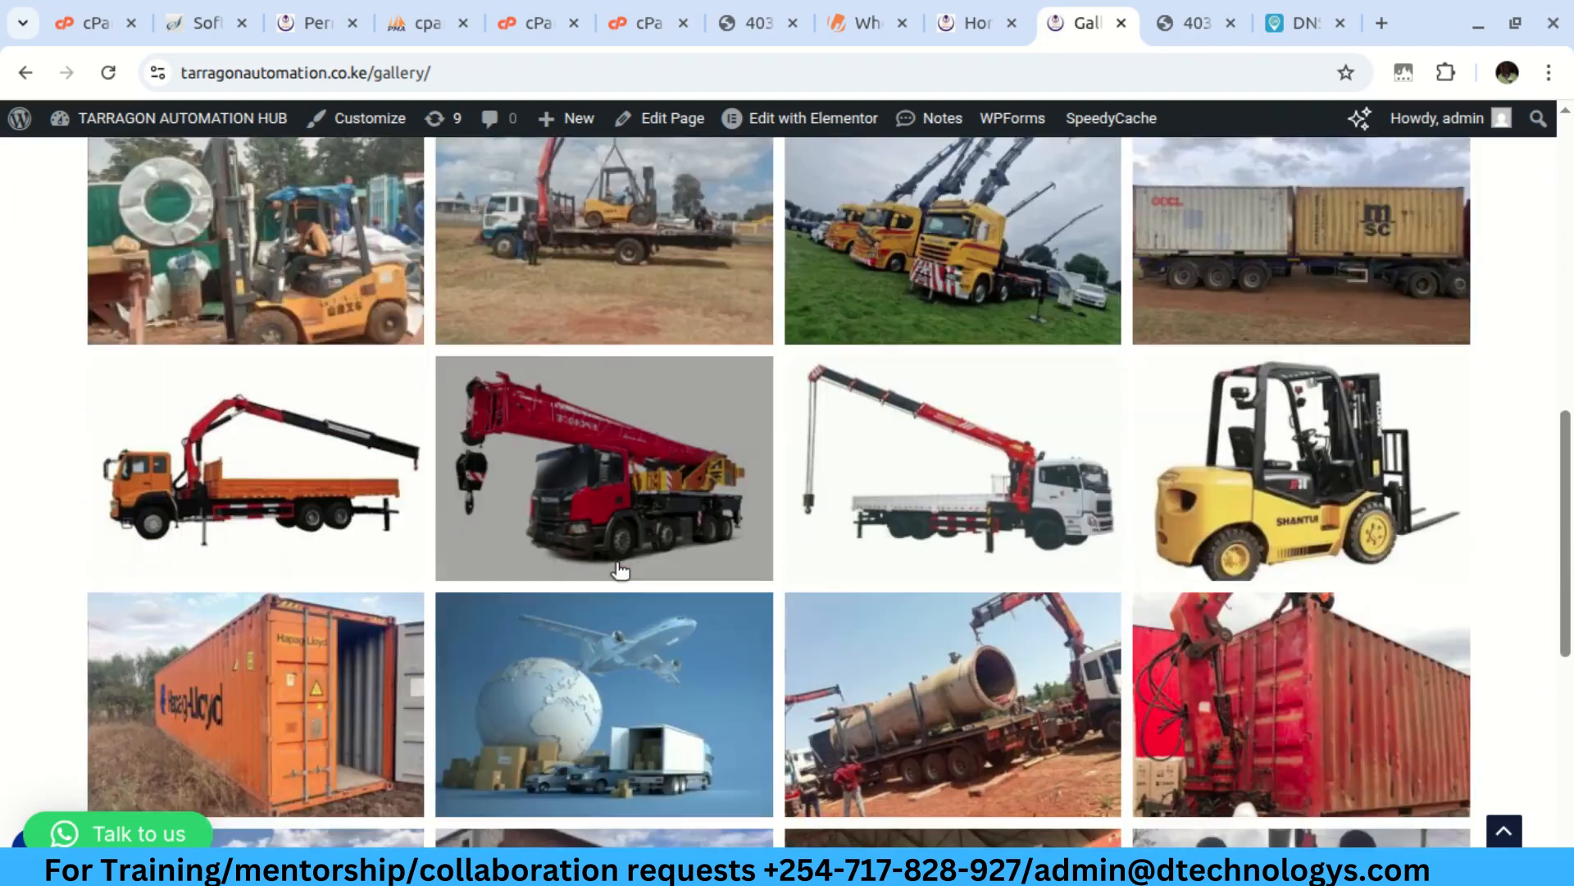